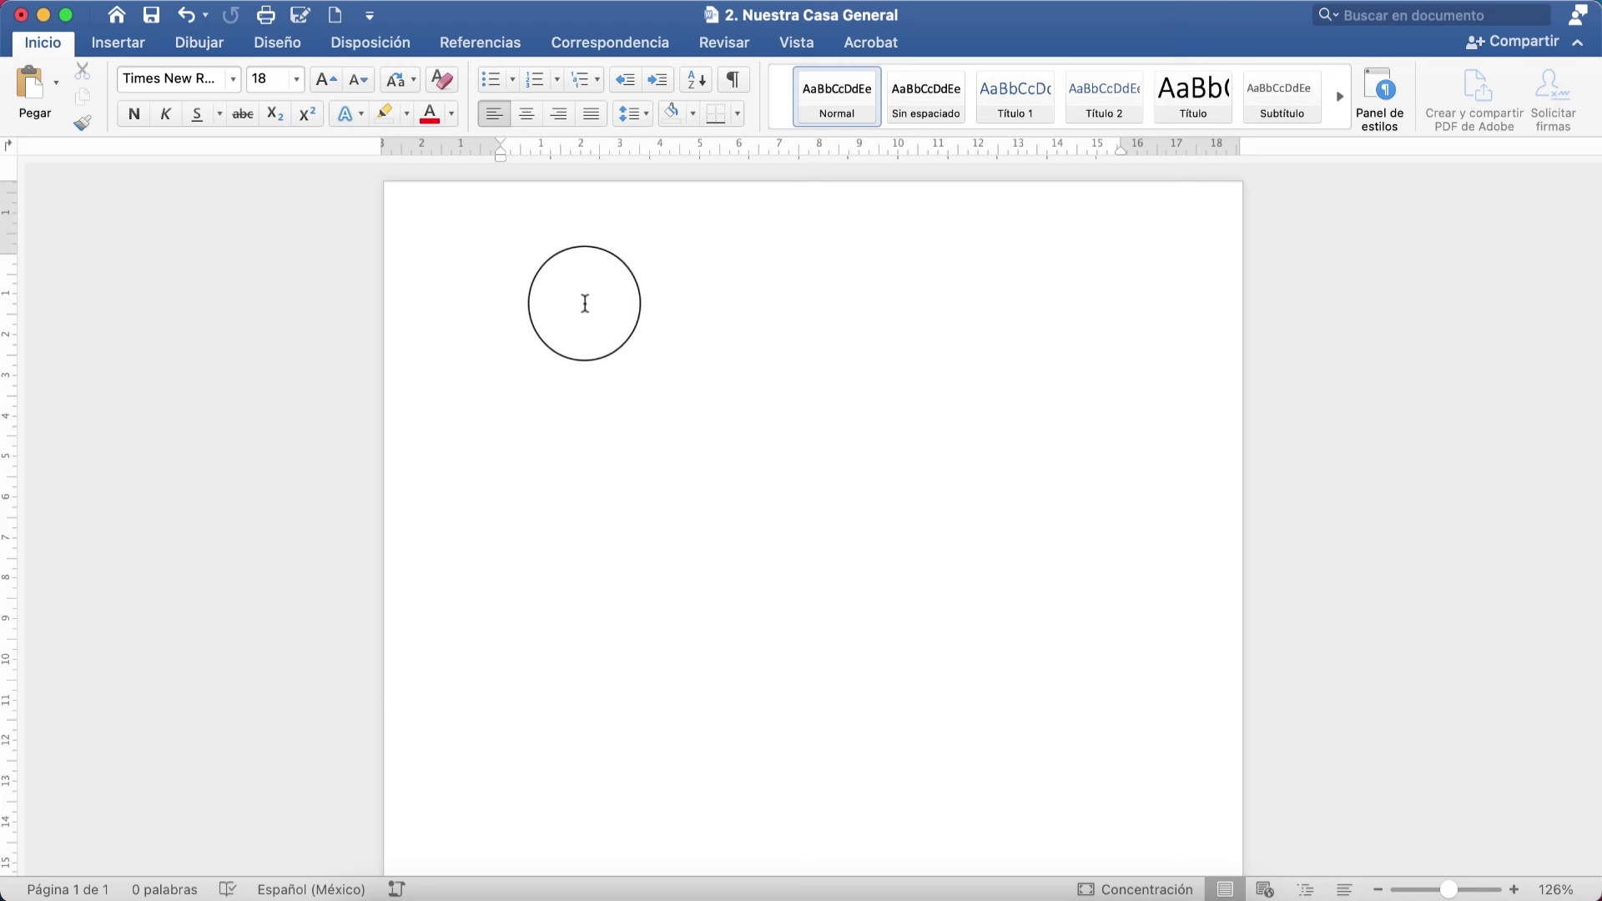
Paste the opening sentence, four house address lines, Institute paragraph and foundations city list
type("Nuestra Casa General y las casas de formación se encuentran en:")
key("super+a")
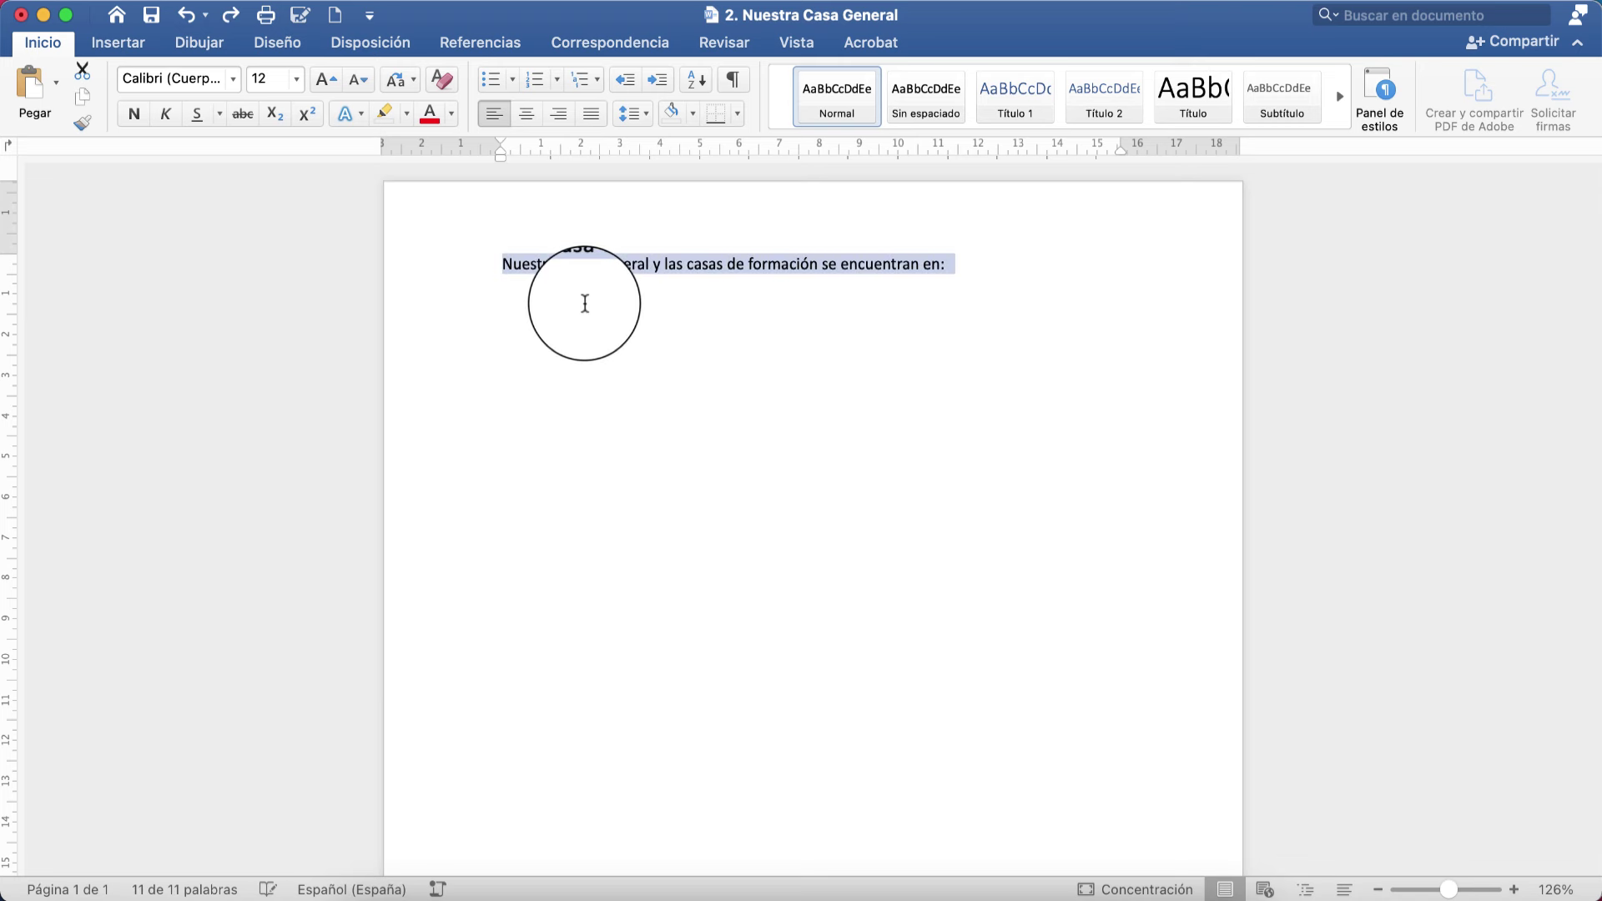
left_click(574, 325)
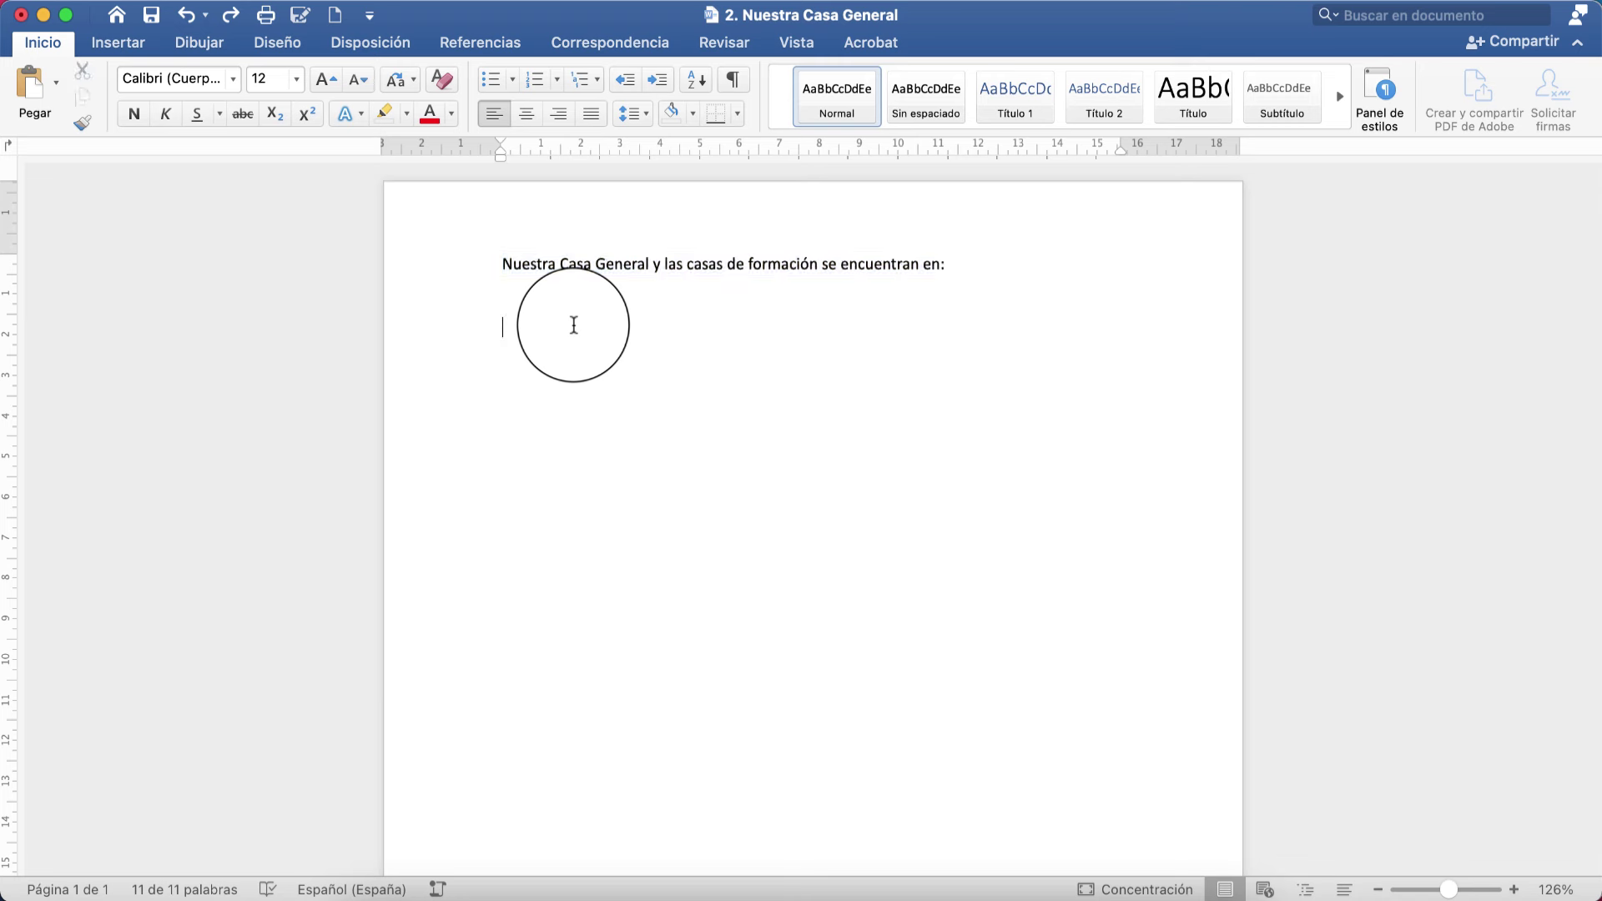
type("CASA GENERAL Coyoacán, México. D.F. Postulantado Querétaro, Qro. Noviciado Coyoacán, México. D.F. Juniorado Querétaro, Qro.")
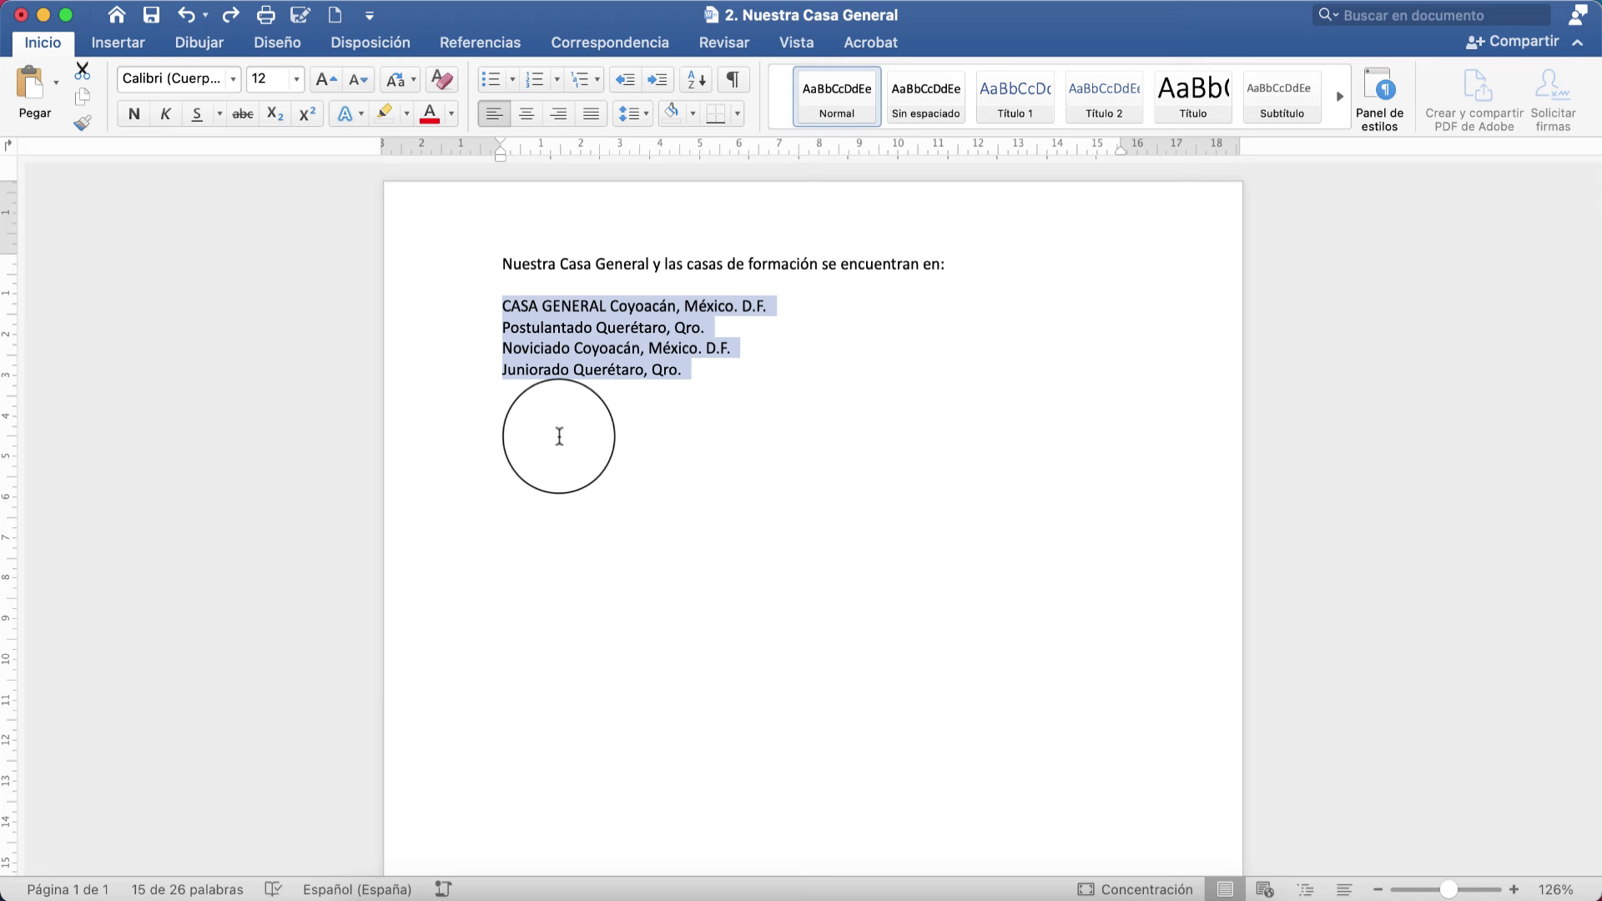
left_click(559, 437)
key("super+v")
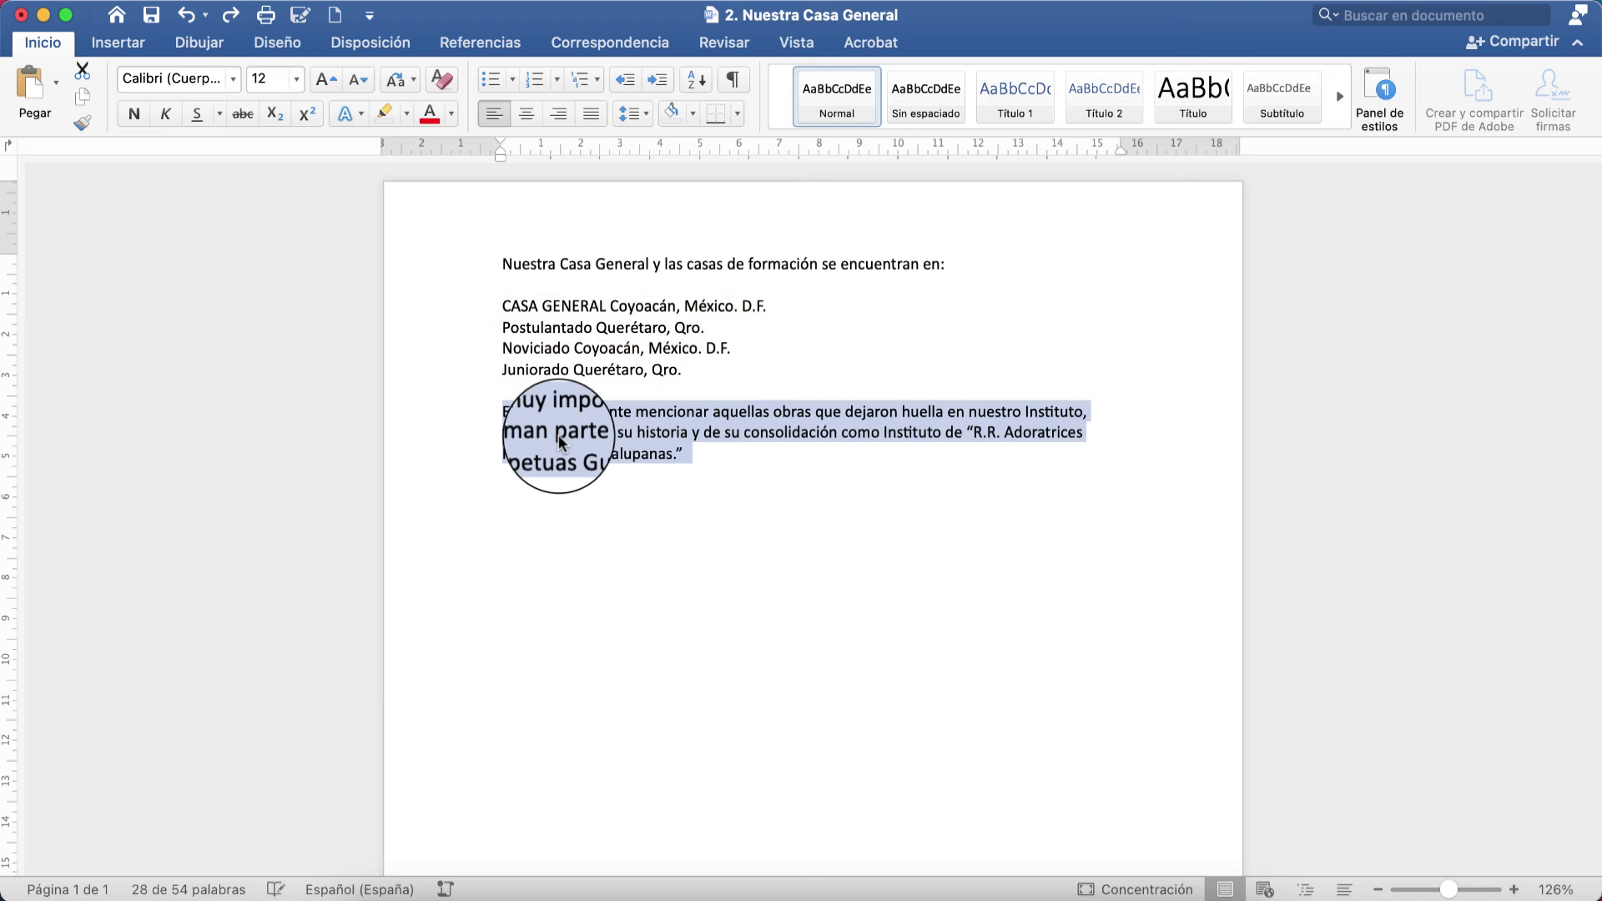
left_click(557, 503)
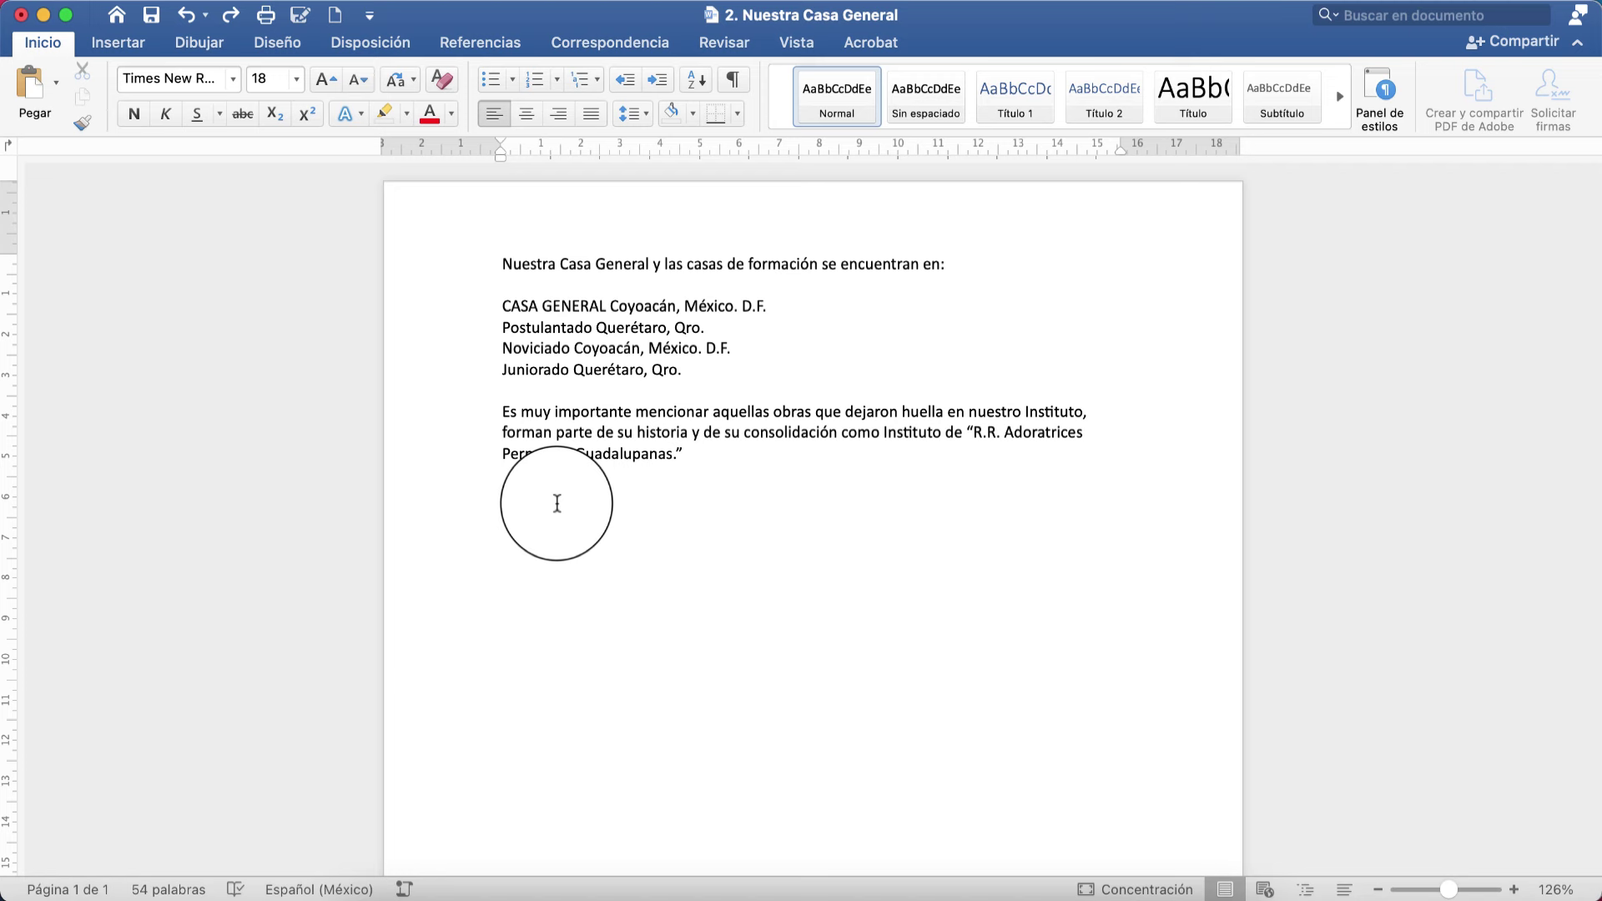
type("Guadalajara, Jal. (1er. Monasterio) Colima, Col. Ejutla, Jal. Mixcoac, D.F. Sahuayo, Mich. La Piedad, Mich. Tlalpan, D.F. Amealco, Qro. San Pedro de los Pinos, D.F. Allende, Coah. Los Ángeles, Cal. (Maravillas) San Gabriel, Cal. Watts, Cal. Salt Lake City, Utah. Cholula, Puebla. Durante la persecución religiosa en México, Ntra. Madre Fundadora realizó estas fundaciones transitorias en Estados Unidos de las cuales unicamente existe la de San Antonio Texas.")
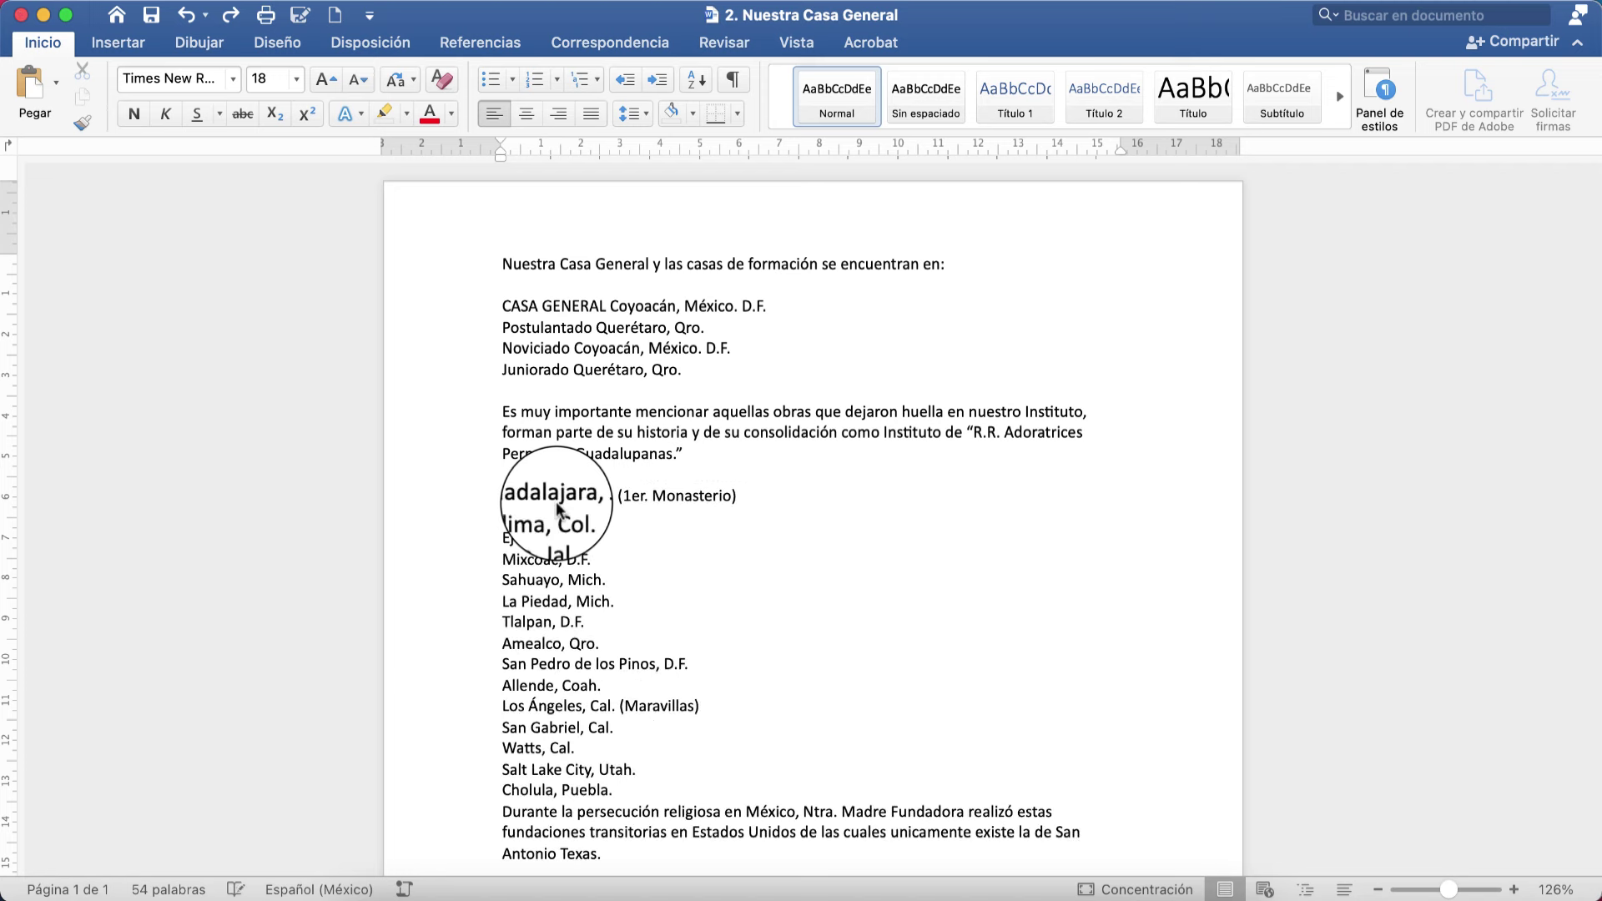
left_click(645, 577)
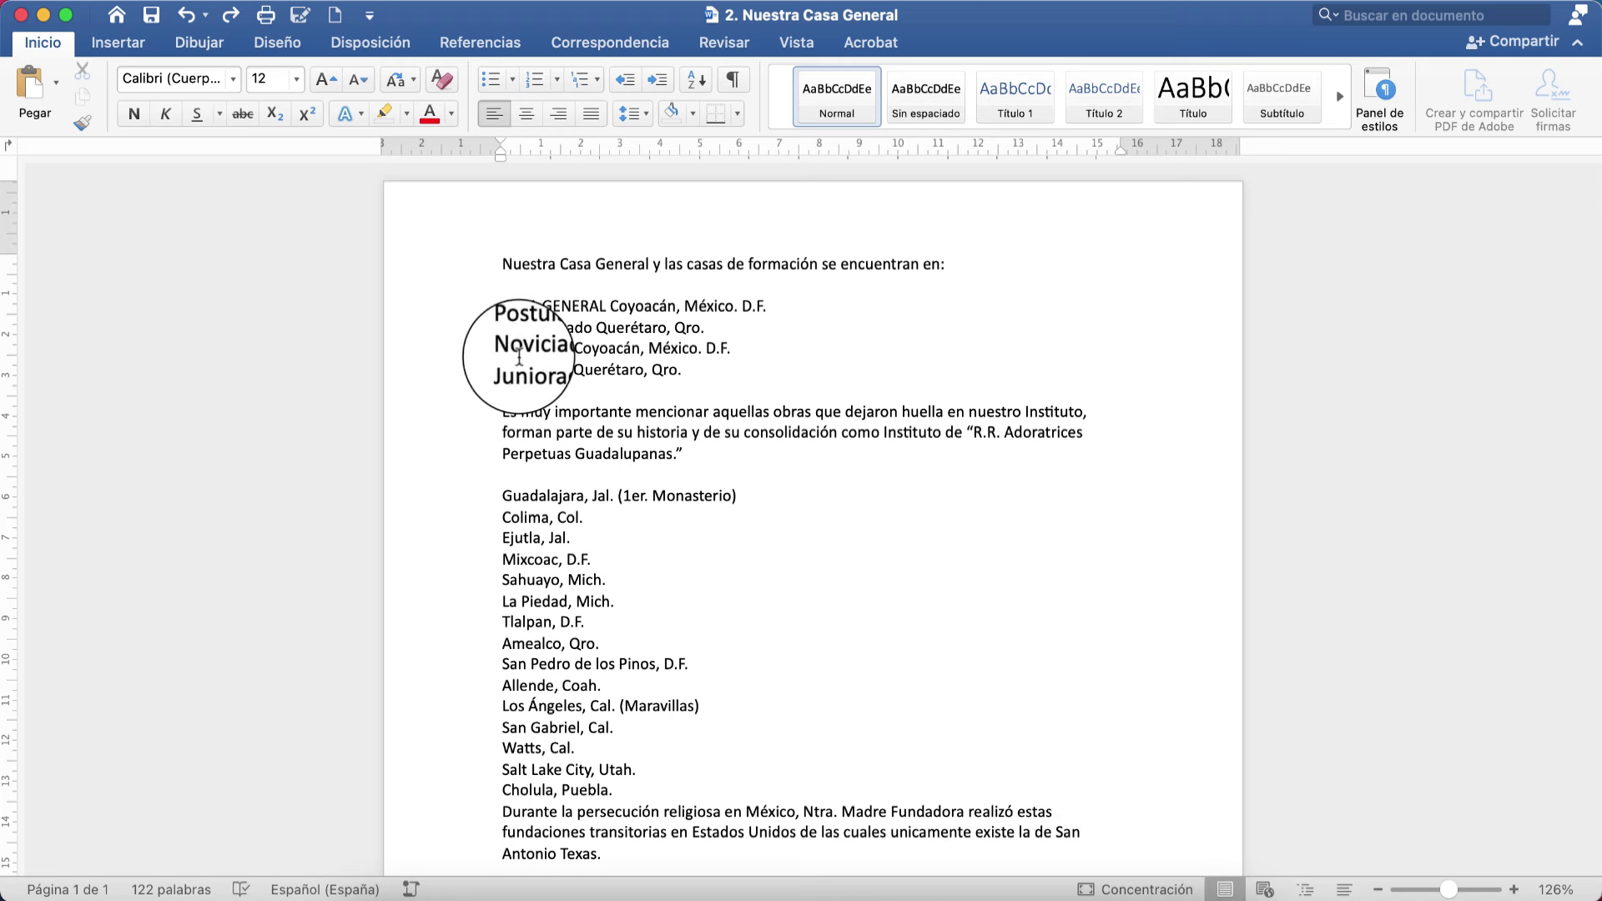
Select the opening sentence, the CASA GENERAL line, Institute paragraph and address lines in turn
left_click_drag(832, 263, 945, 263)
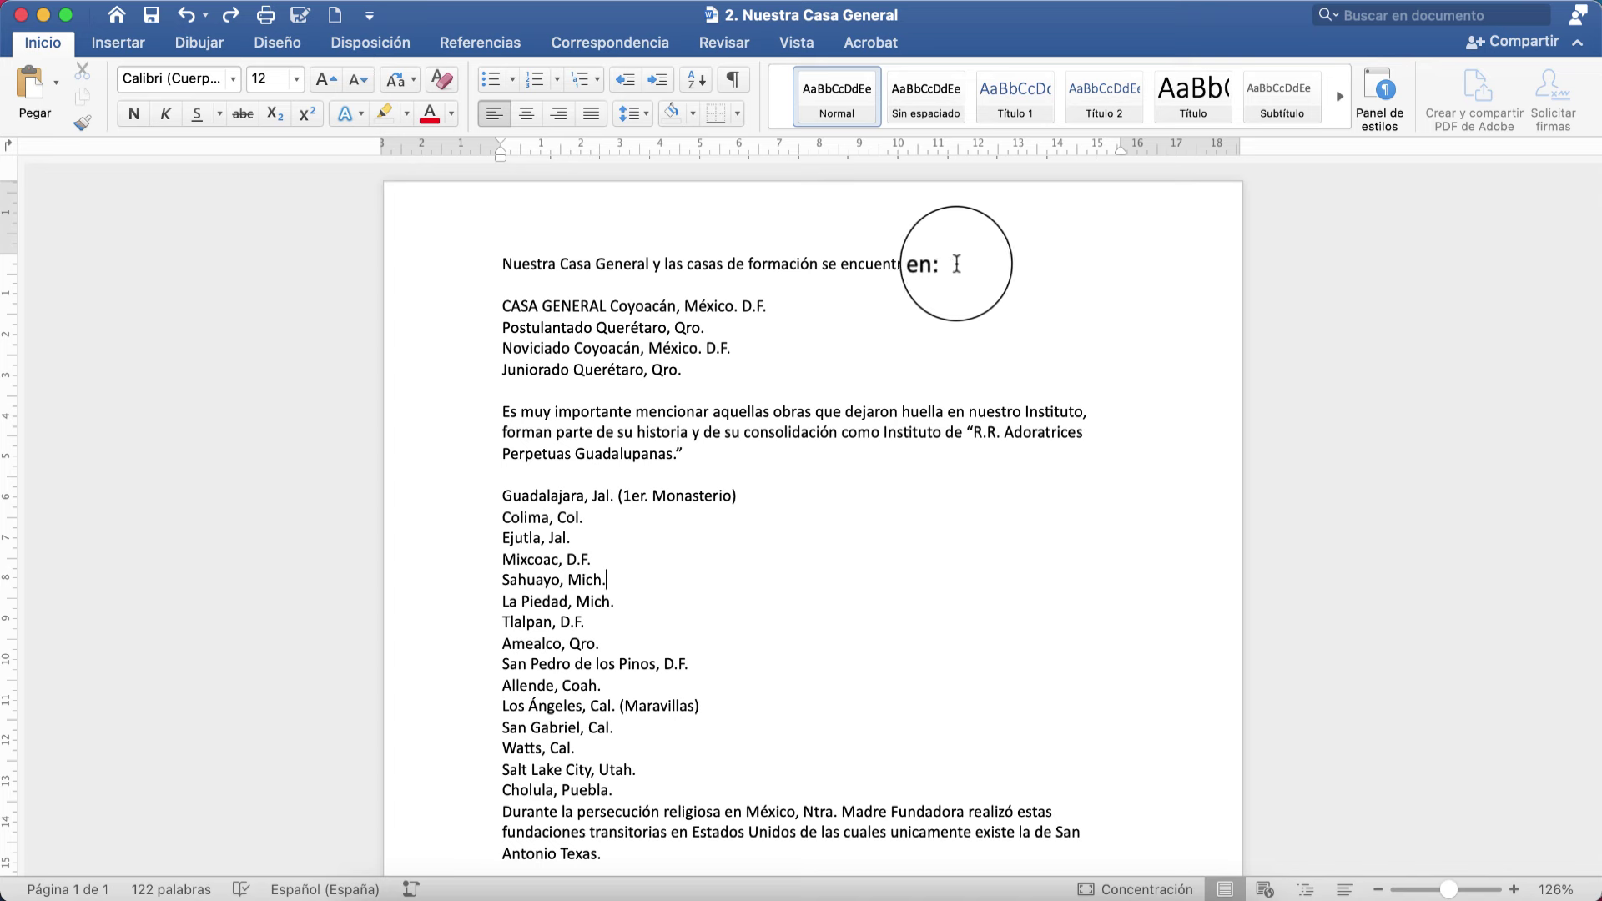
mouse_move(858, 227)
left_mouse_down()
mouse_move(576, 259)
mouse_move(617, 287)
left_mouse_up()
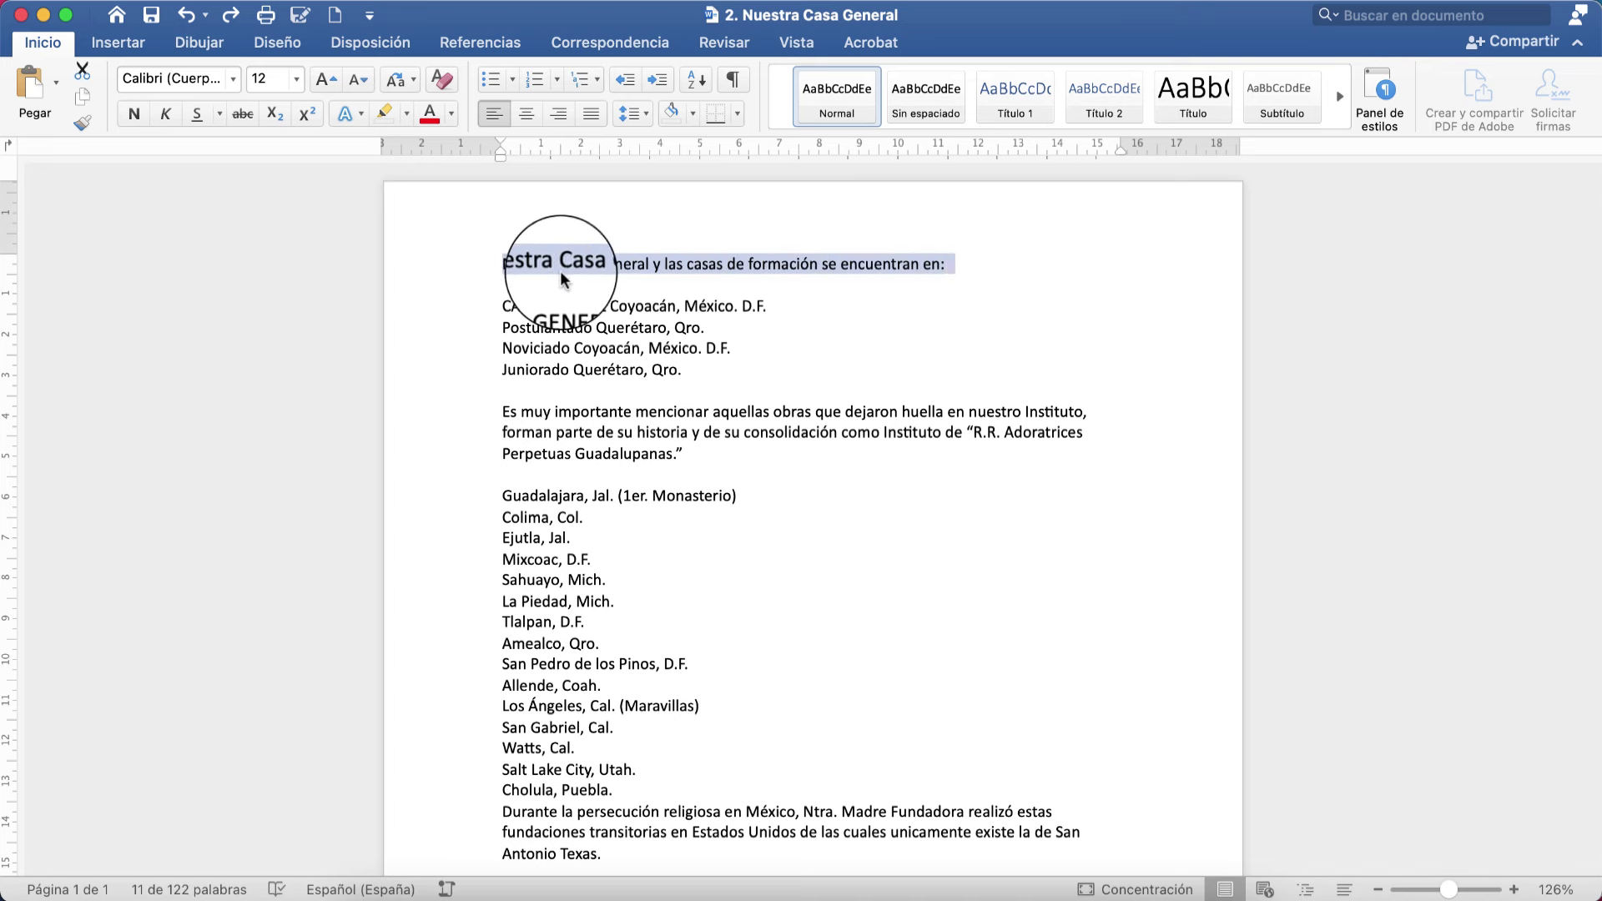
left_click(686, 287)
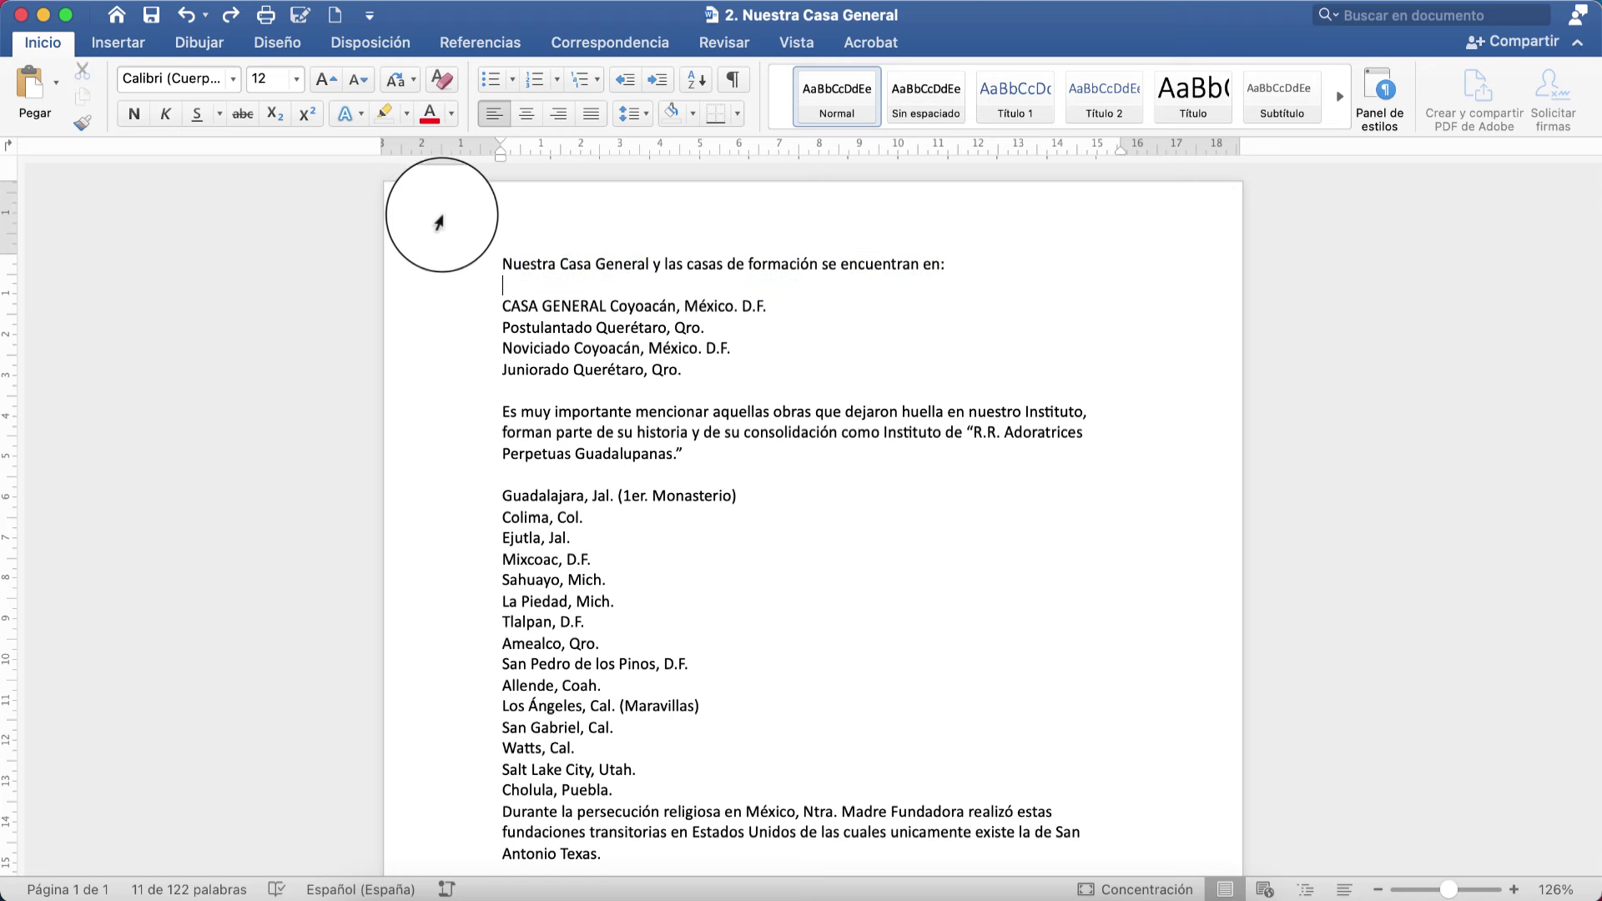
left_click(445, 276)
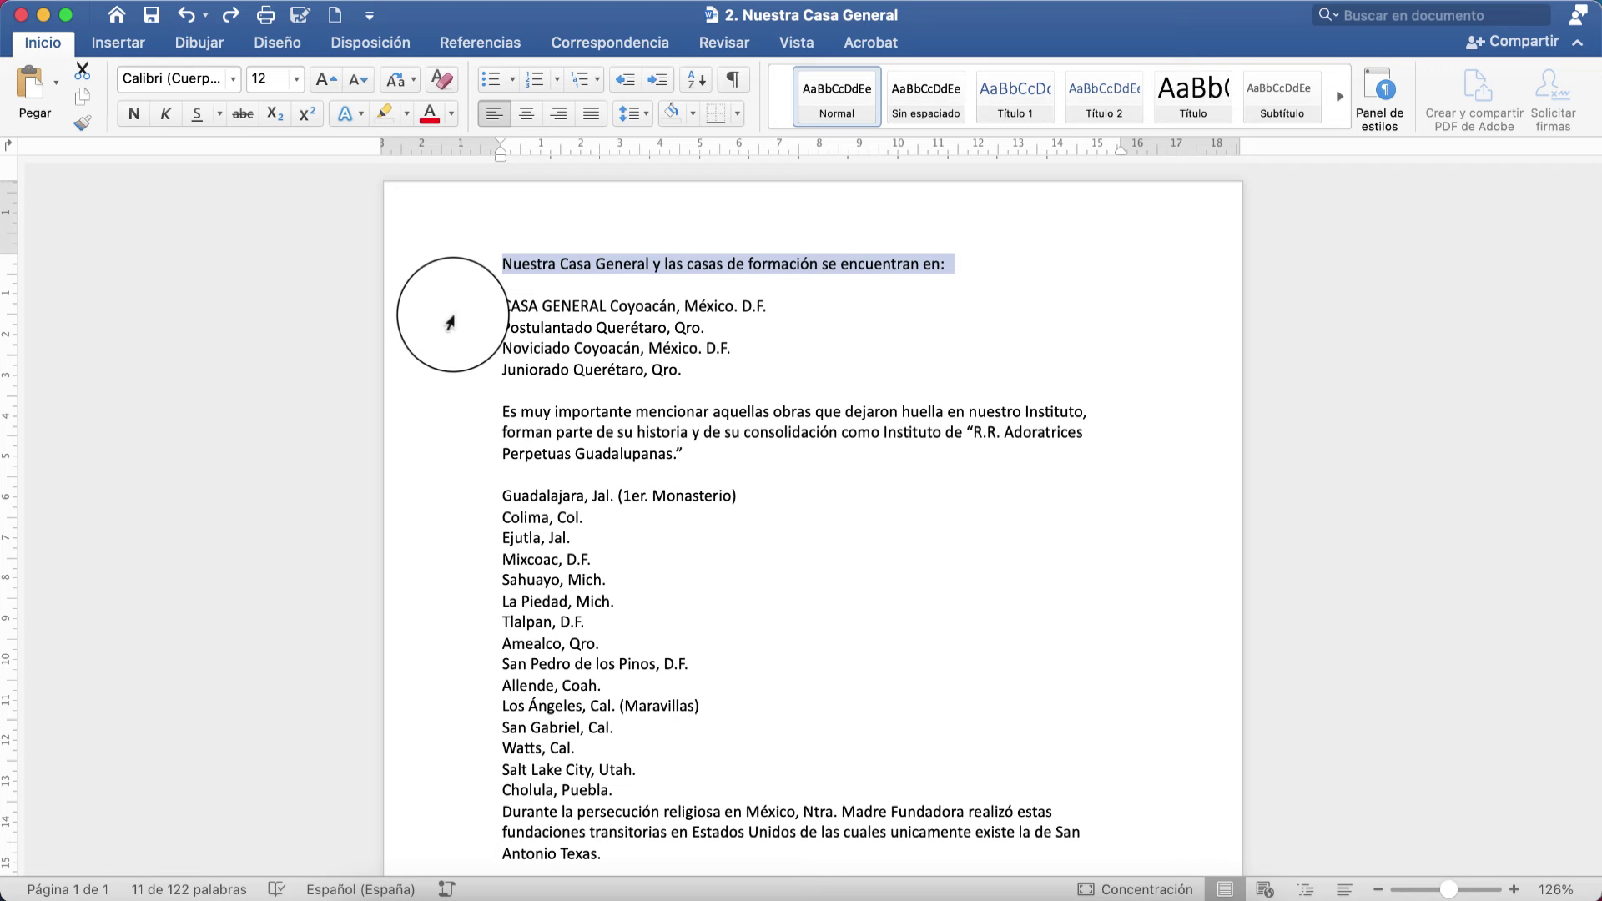
left_click(450, 317)
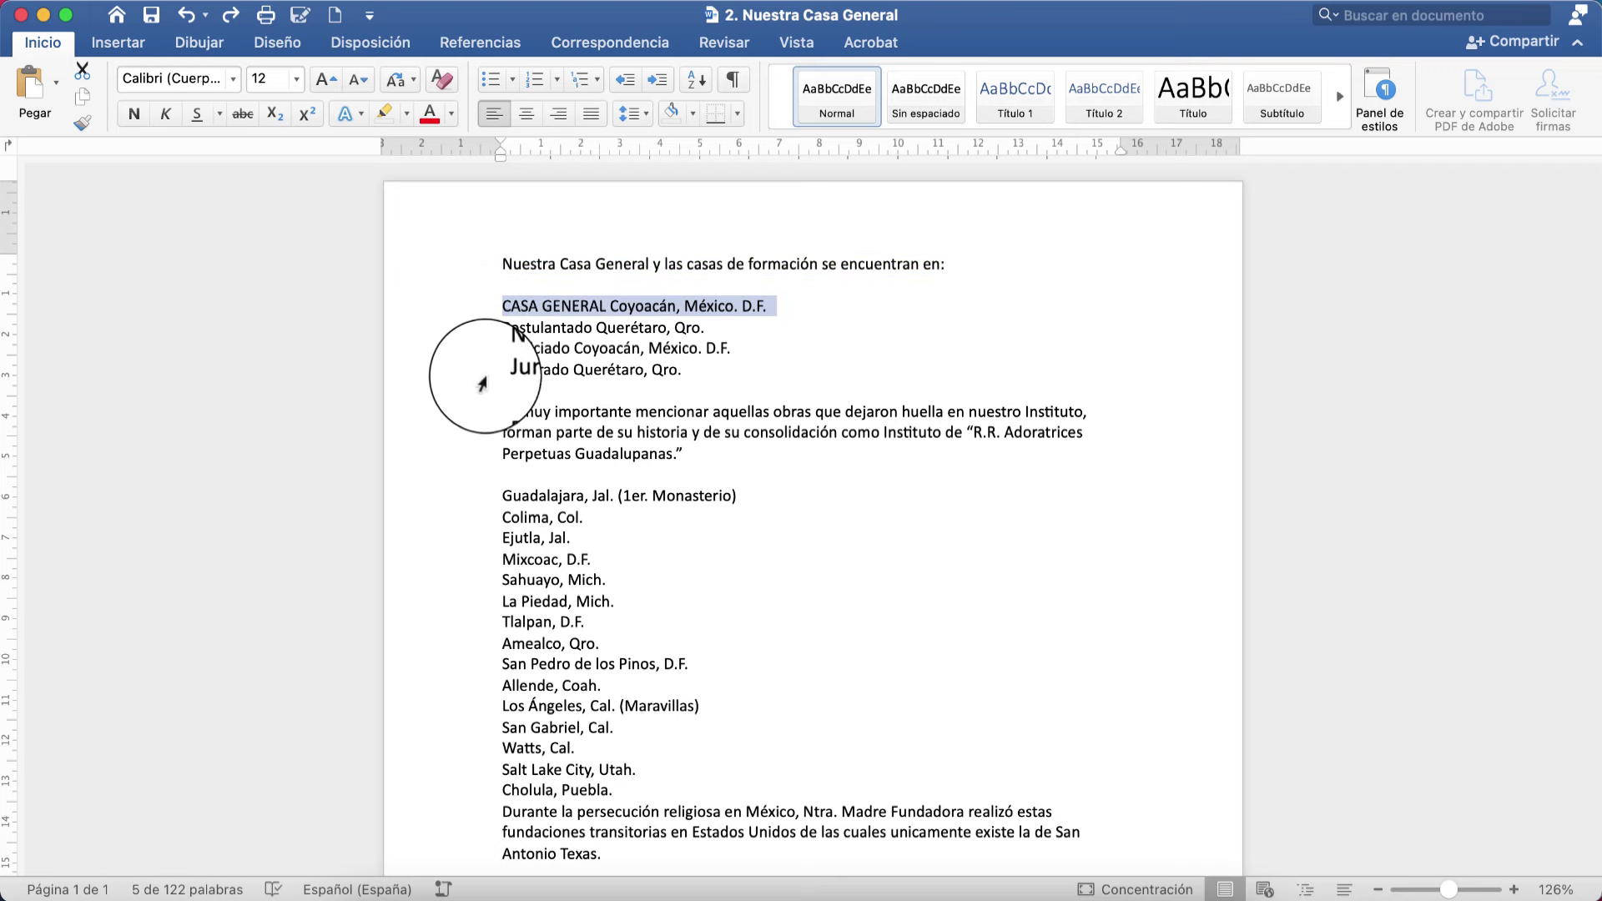
left_click_drag(458, 412, 455, 461)
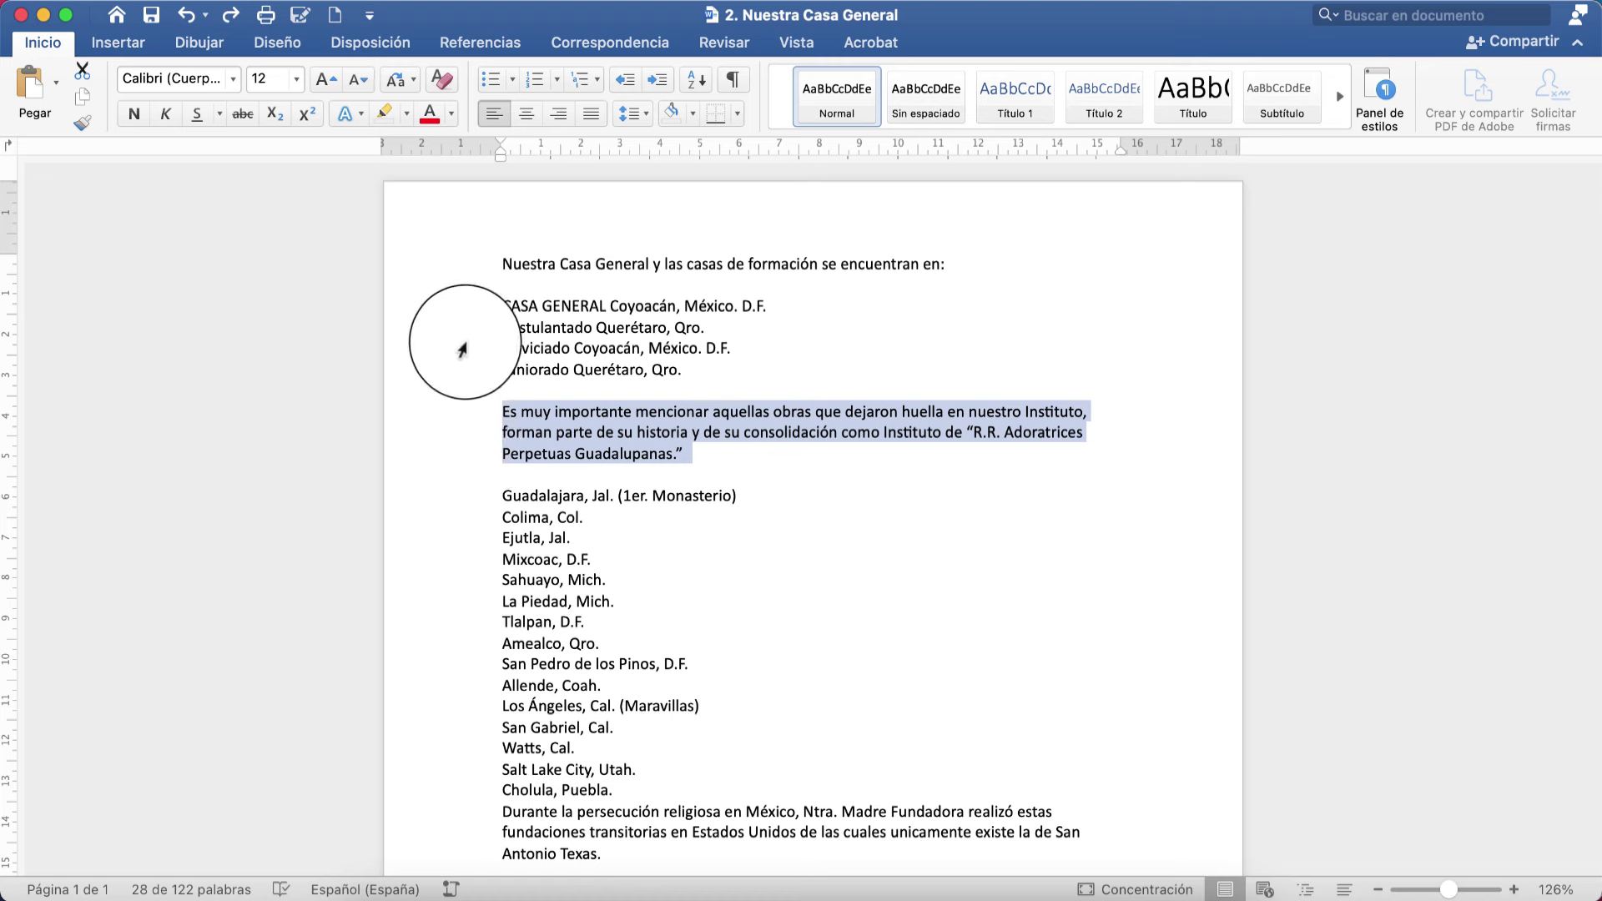
left_click_drag(465, 315, 461, 374)
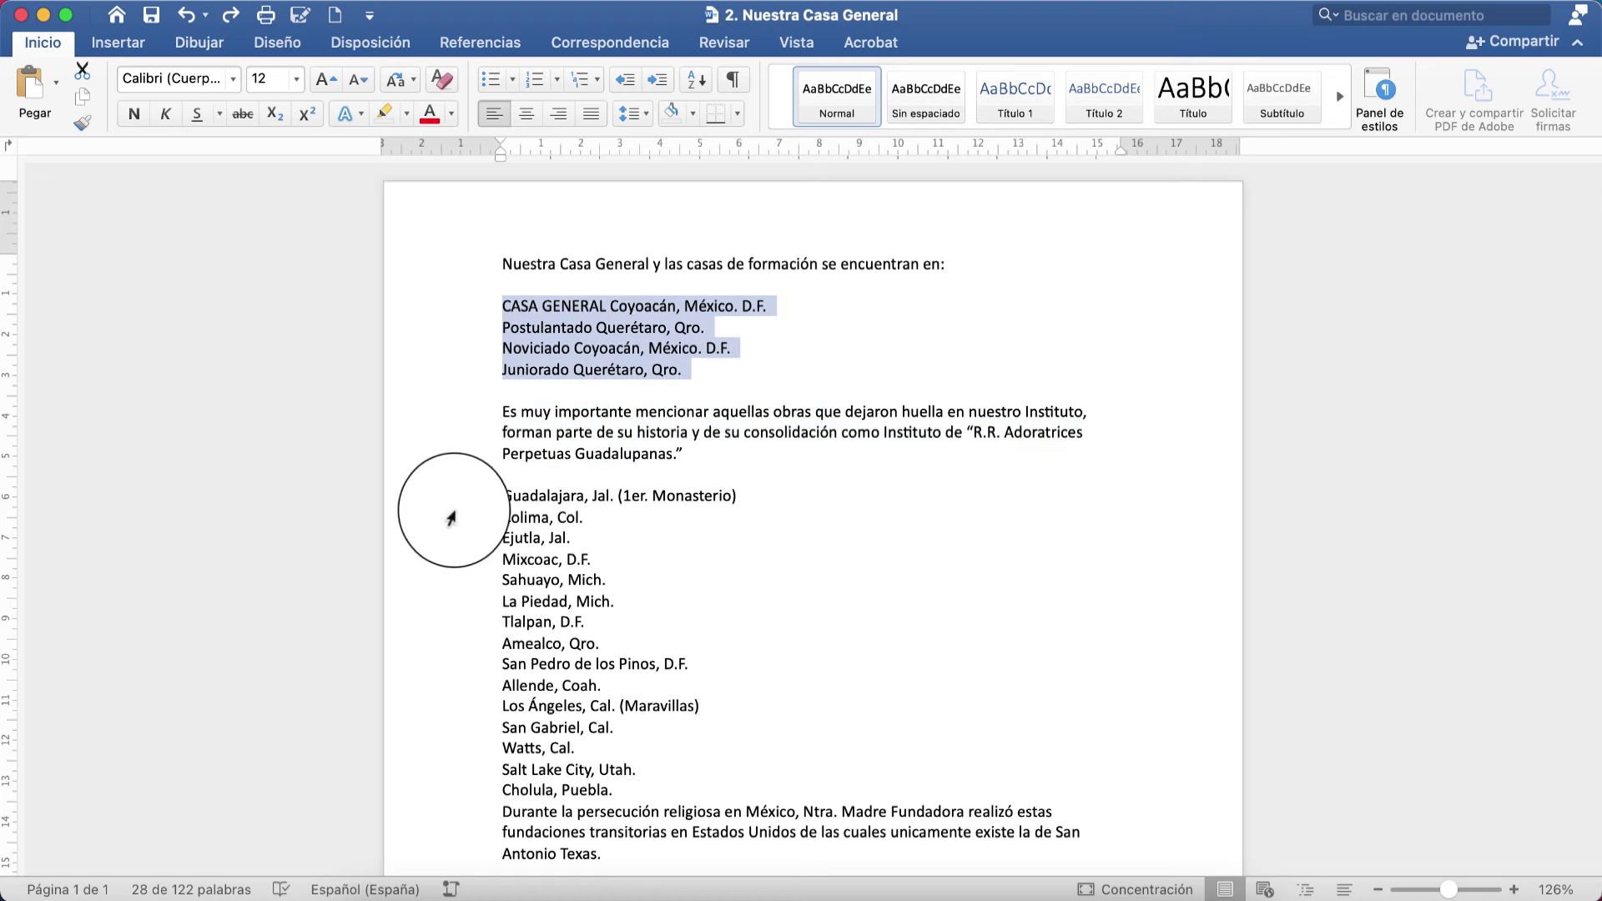
Reselect the foundations, paragraph and address blocks, then drag down the margin to select everything
left_click_drag(459, 500, 452, 855)
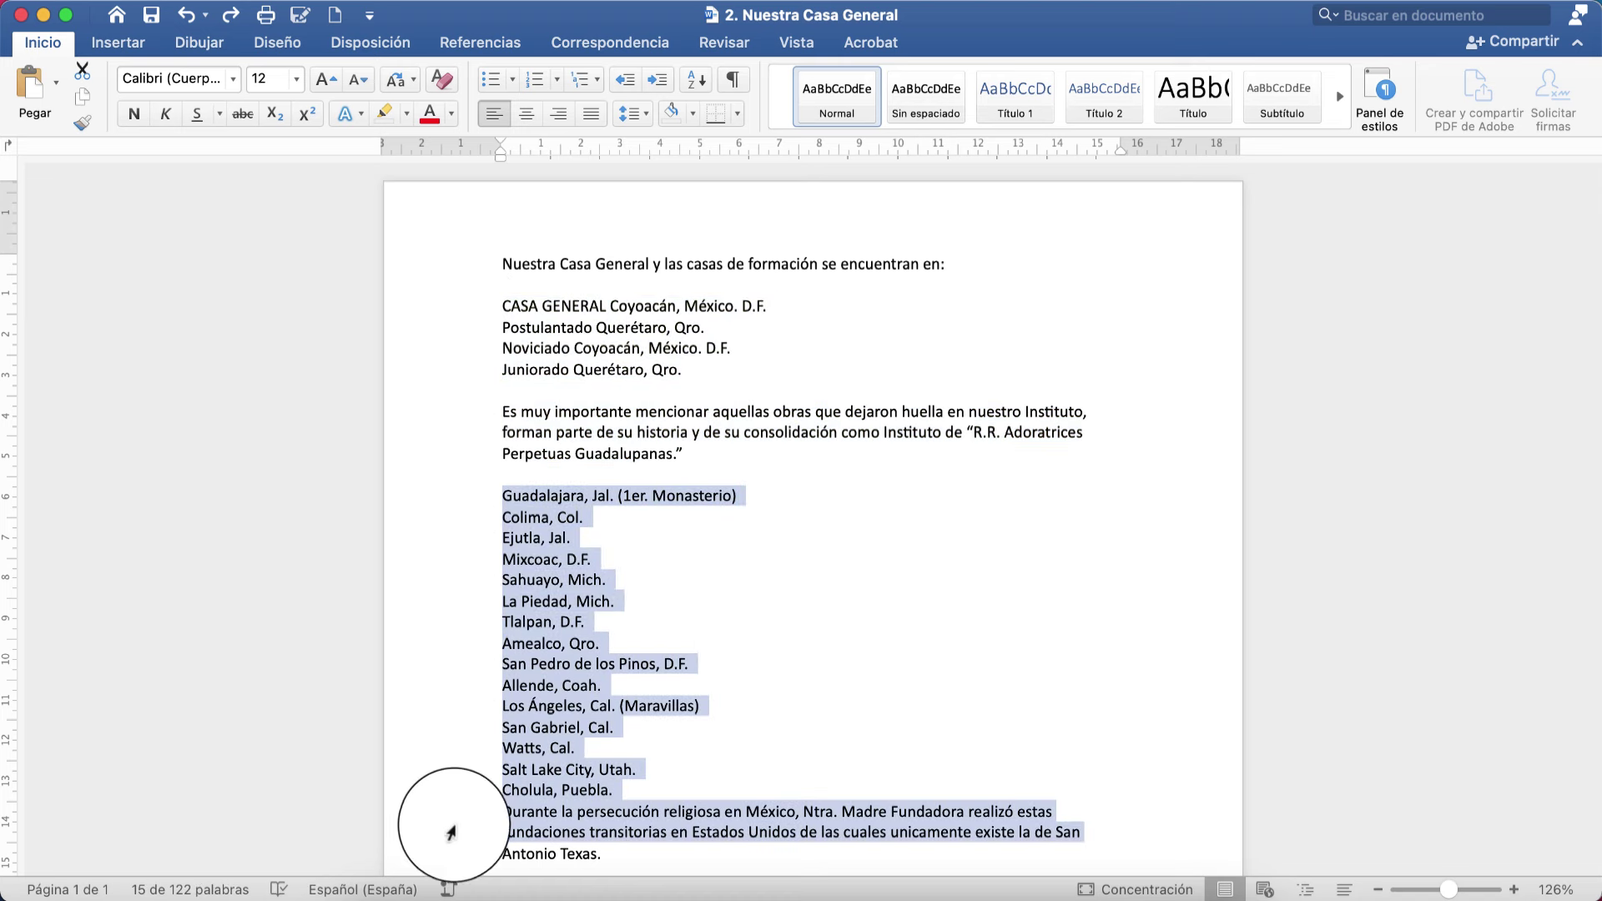
left_click(581, 643)
mouse_move(625, 855)
left_mouse_down()
mouse_move(584, 763)
mouse_move(500, 705)
mouse_move(519, 652)
mouse_move(469, 501)
left_mouse_up()
left_click(572, 519)
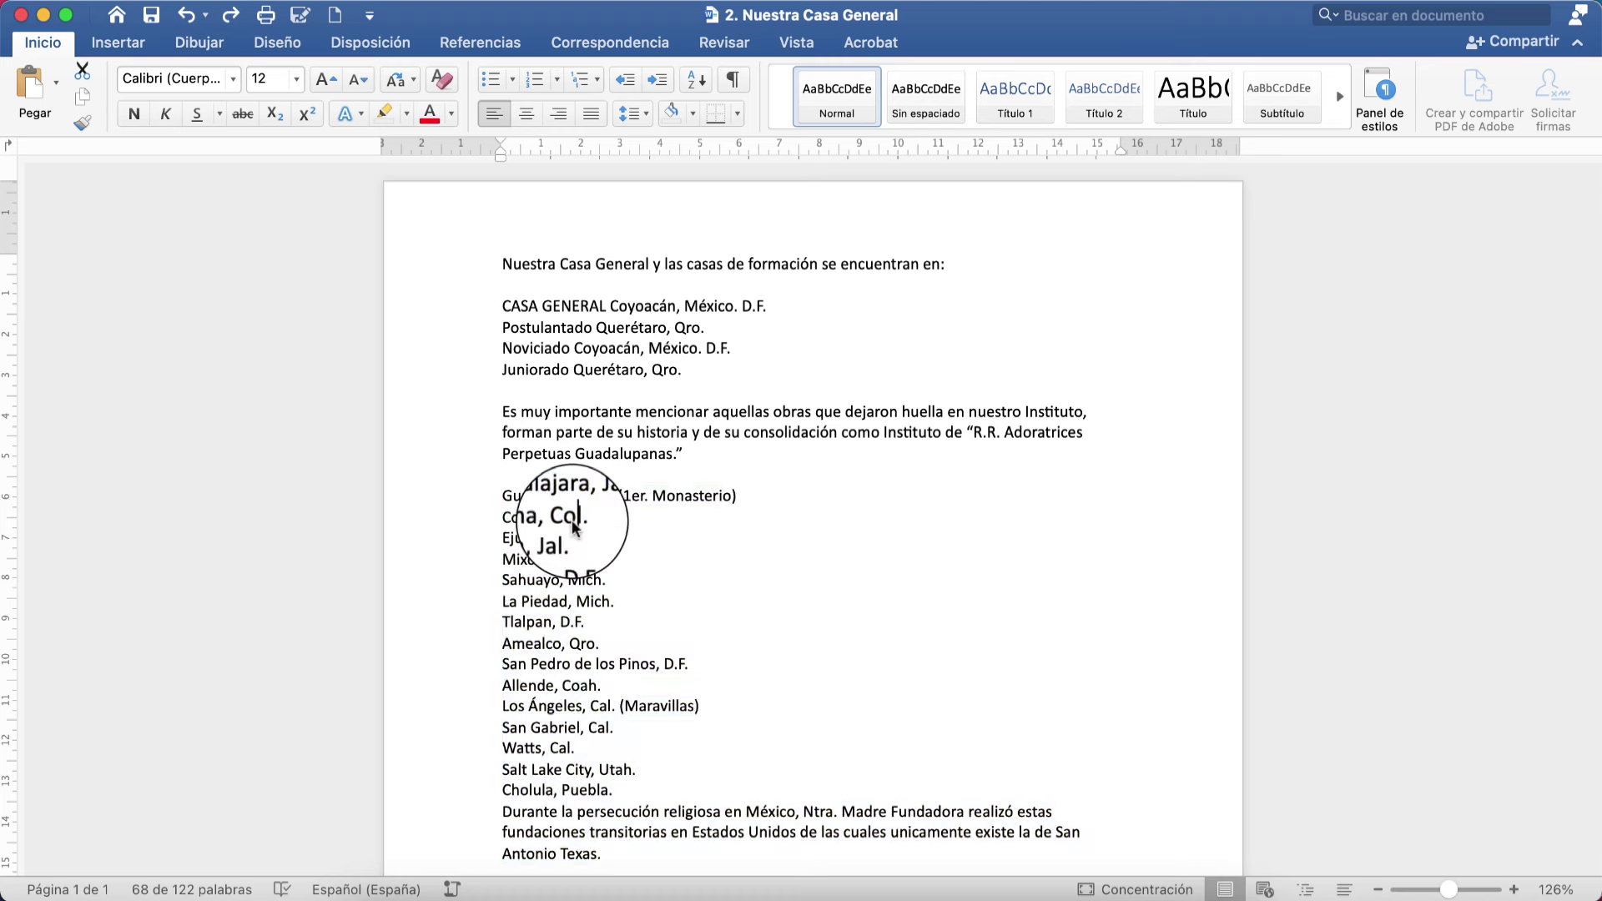
left_click_drag(691, 457, 489, 412)
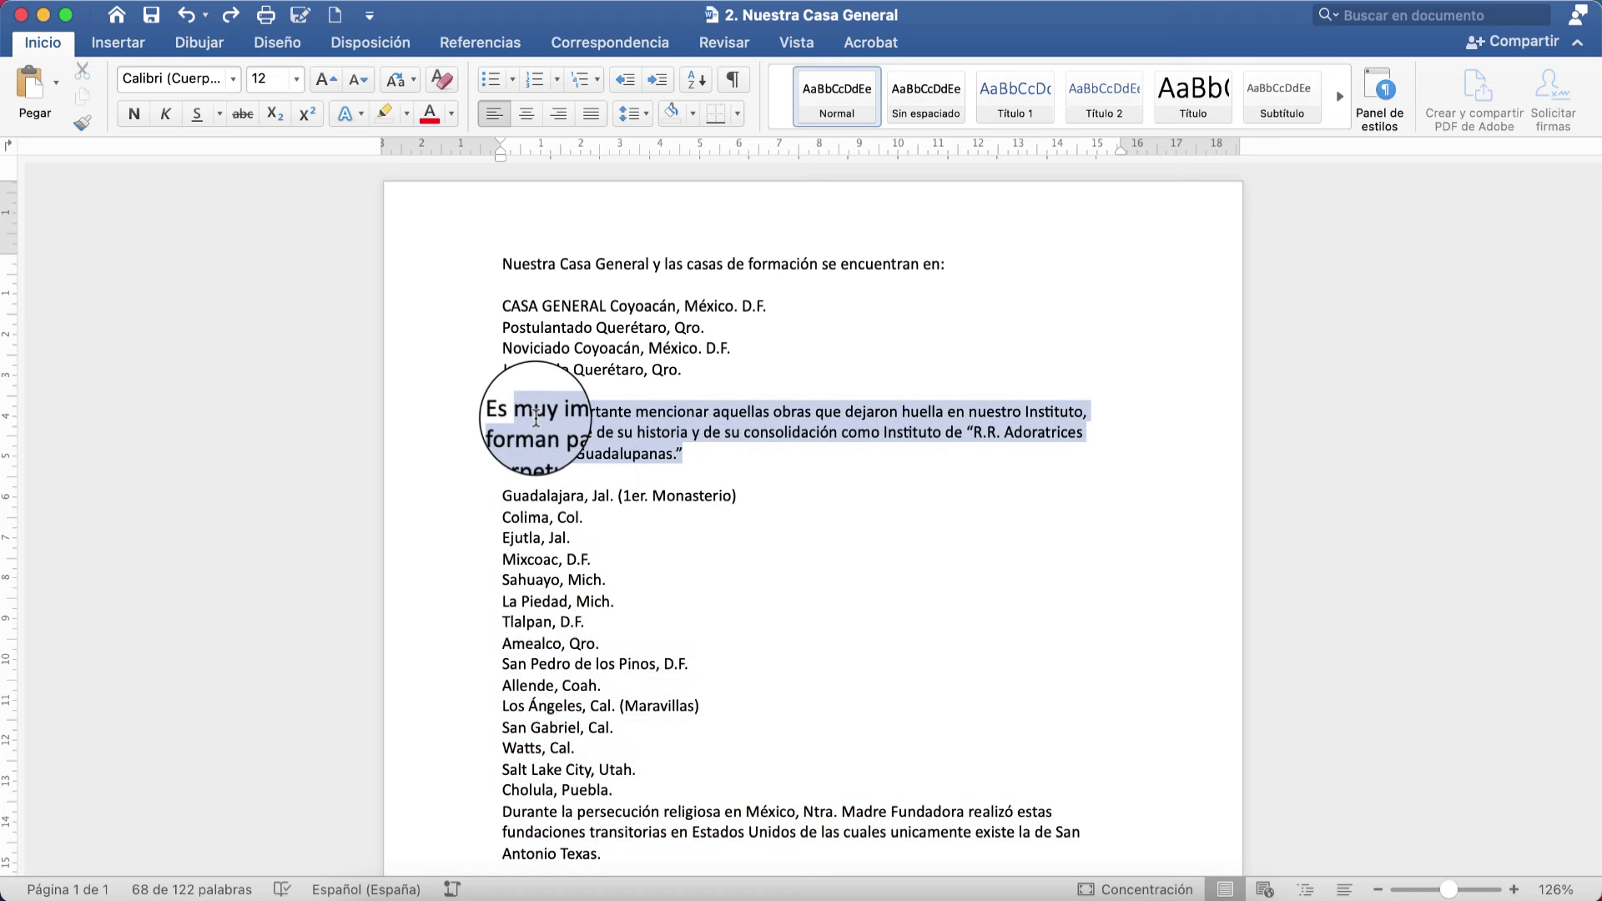
left_click(588, 389)
left_click_drag(692, 370, 525, 322)
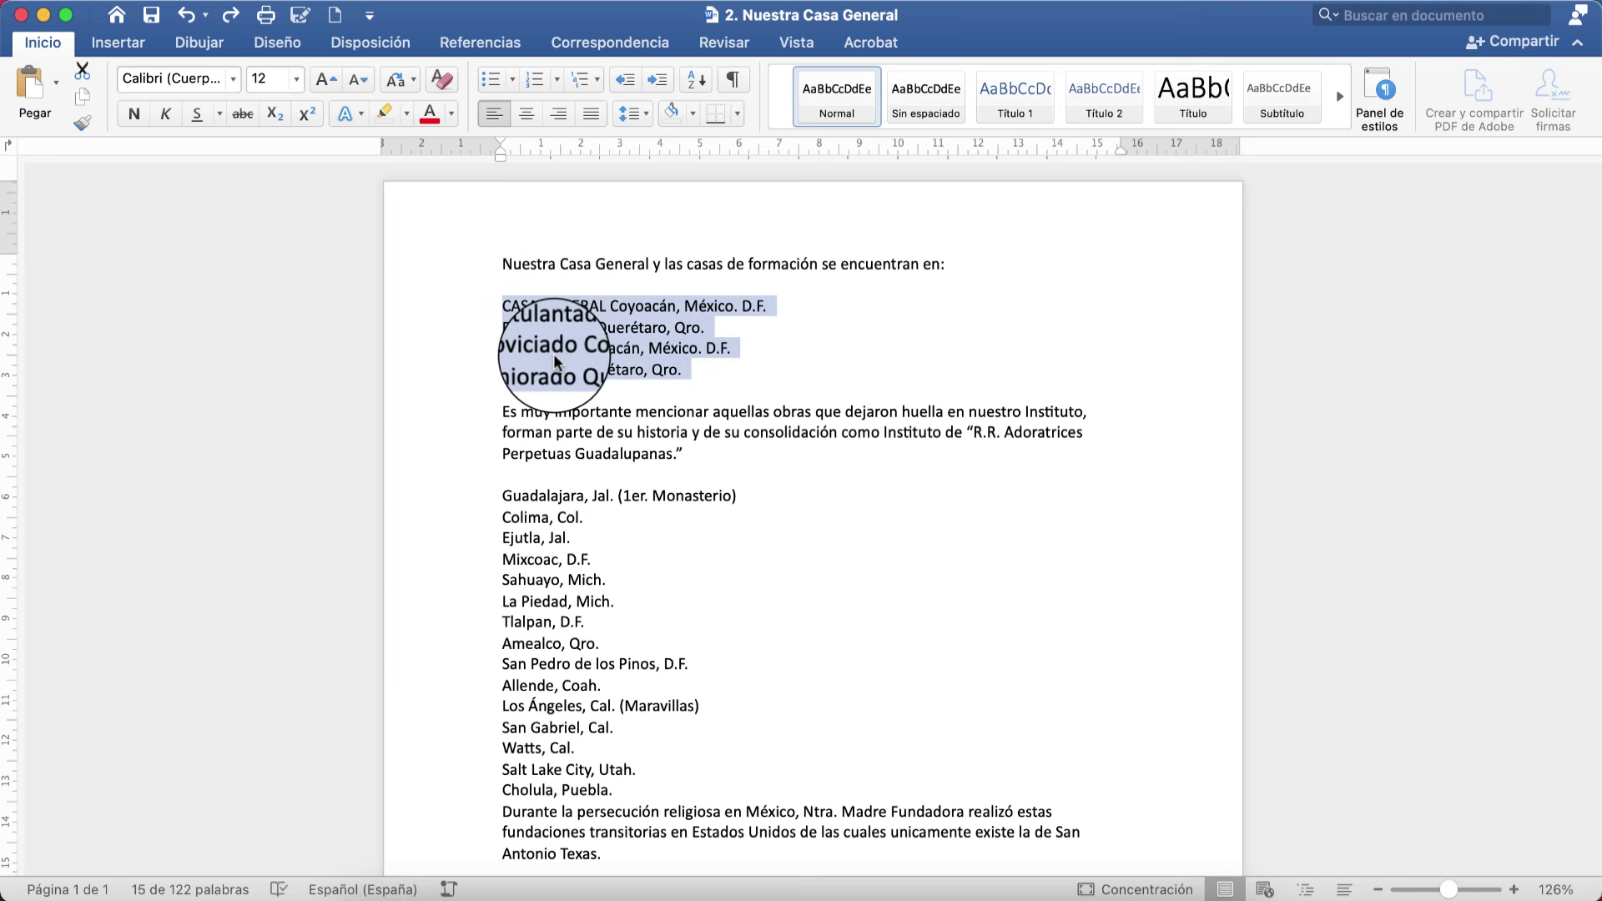
left_click(555, 359)
mouse_move(951, 263)
left_mouse_down()
mouse_move(722, 244)
mouse_move(519, 267)
left_mouse_up()
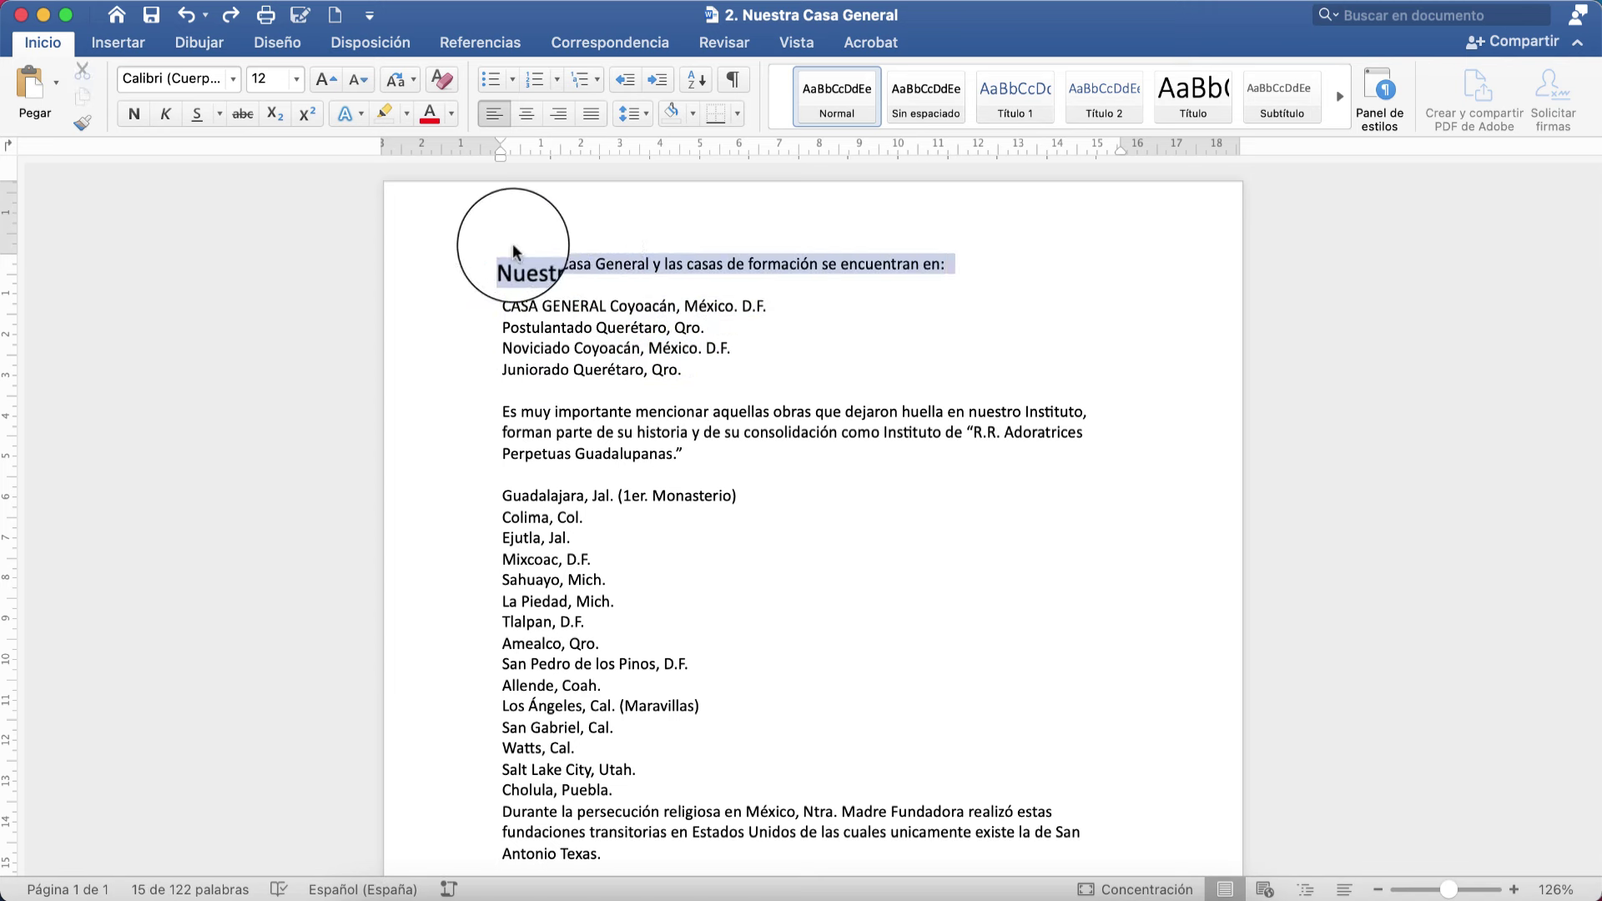
left_click(537, 290)
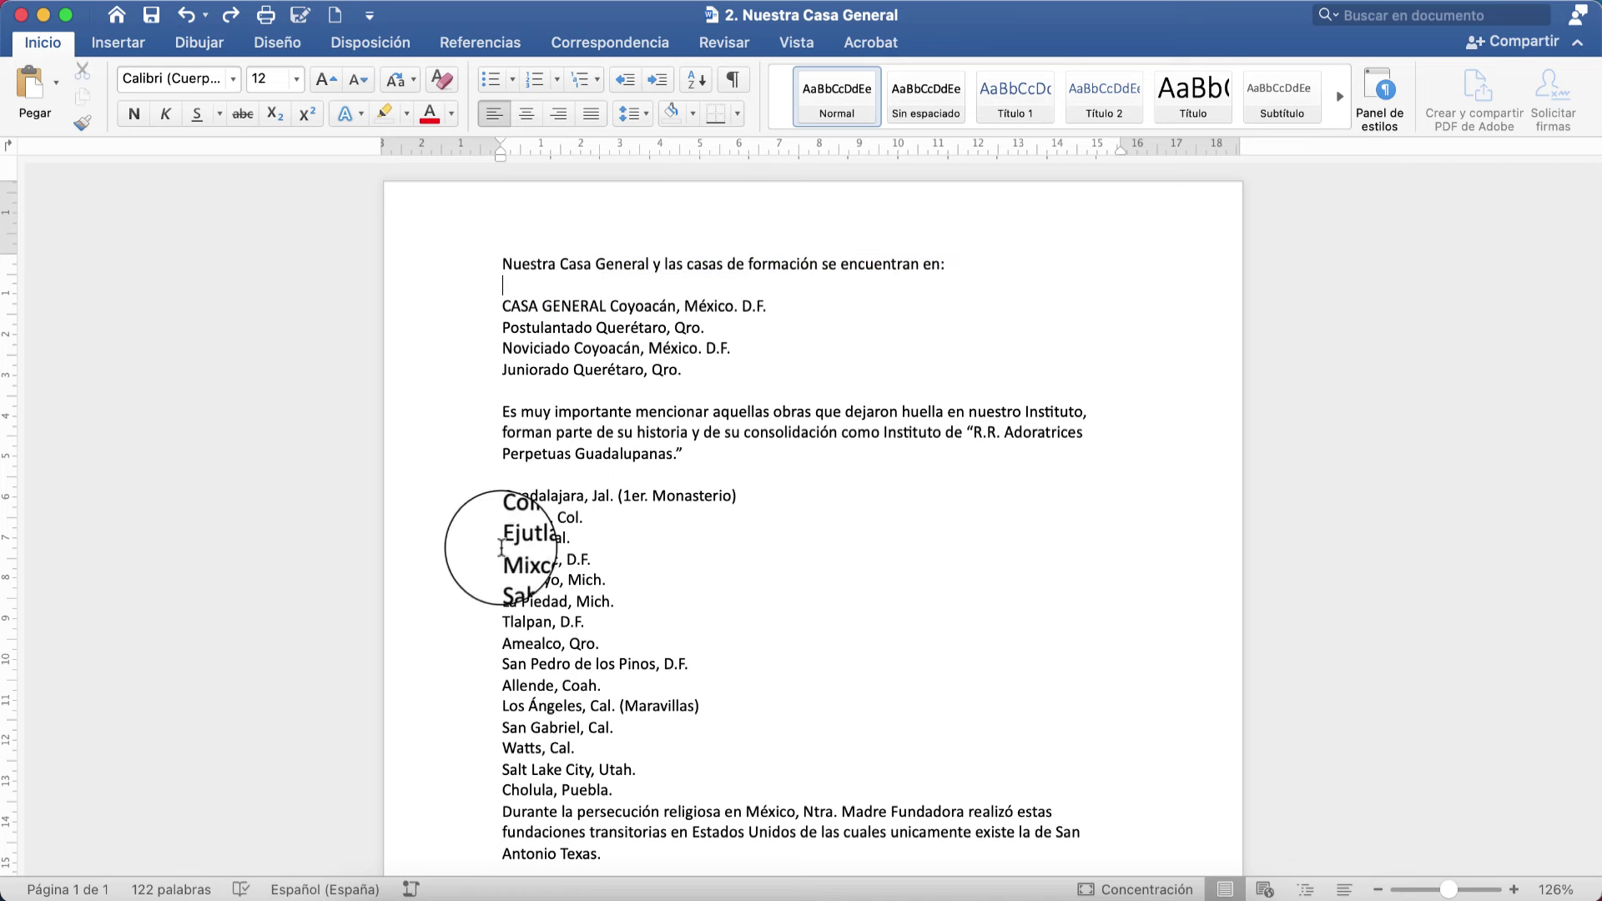
mouse_move(447, 267)
left_mouse_down()
mouse_move(454, 432)
mouse_move(433, 659)
mouse_move(455, 863)
left_mouse_up()
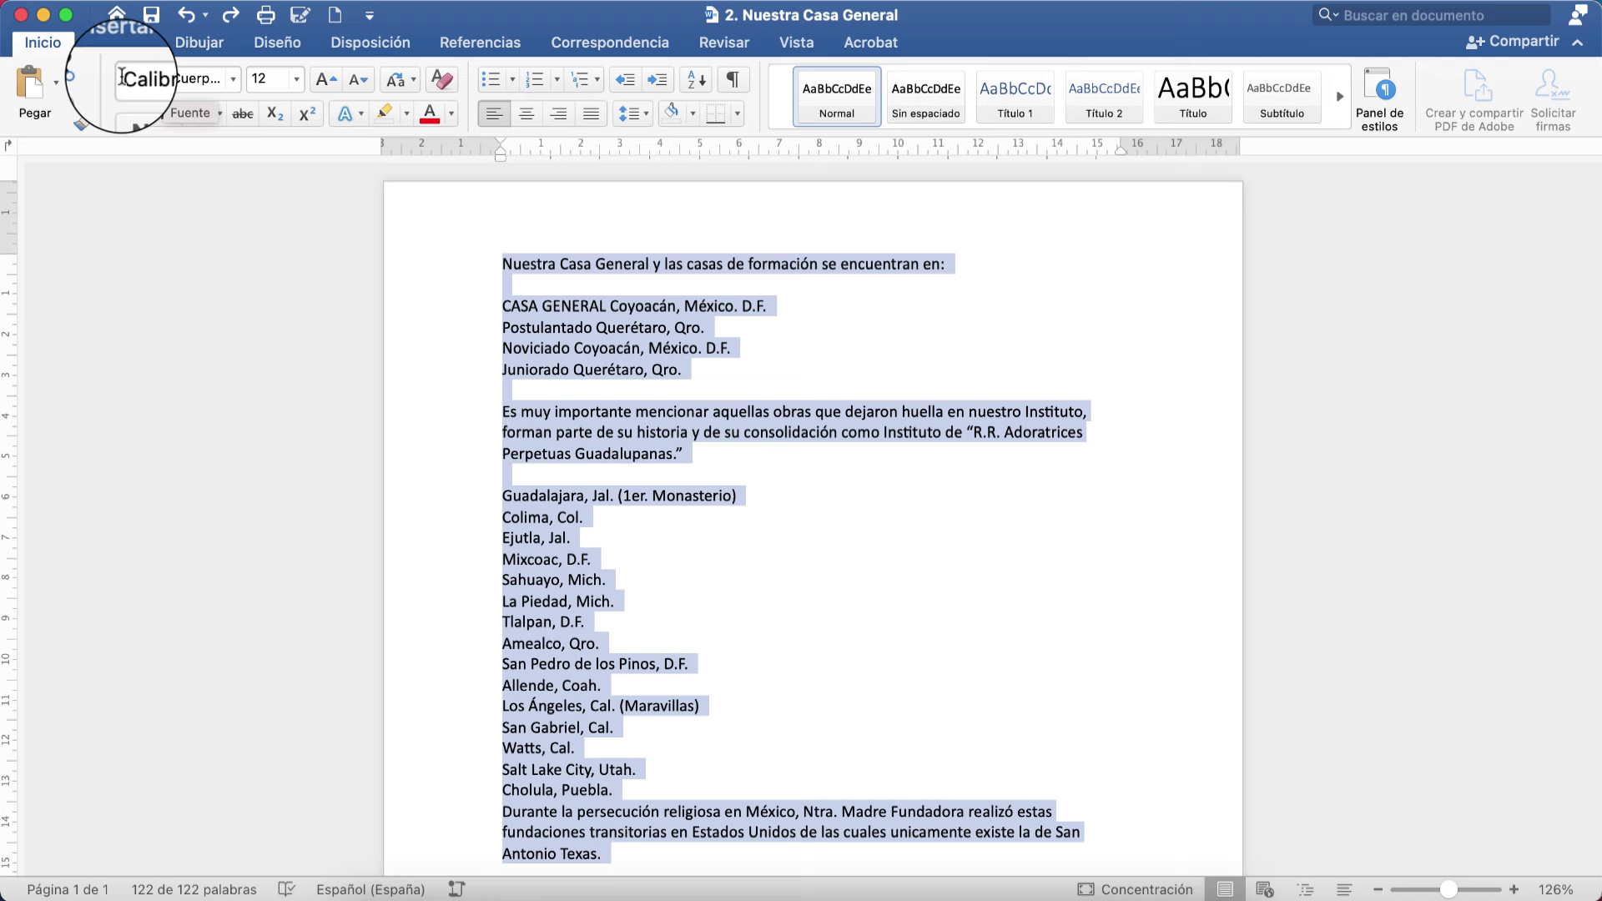
Change the font of all selected text to Times New Roman
left_click(233, 77)
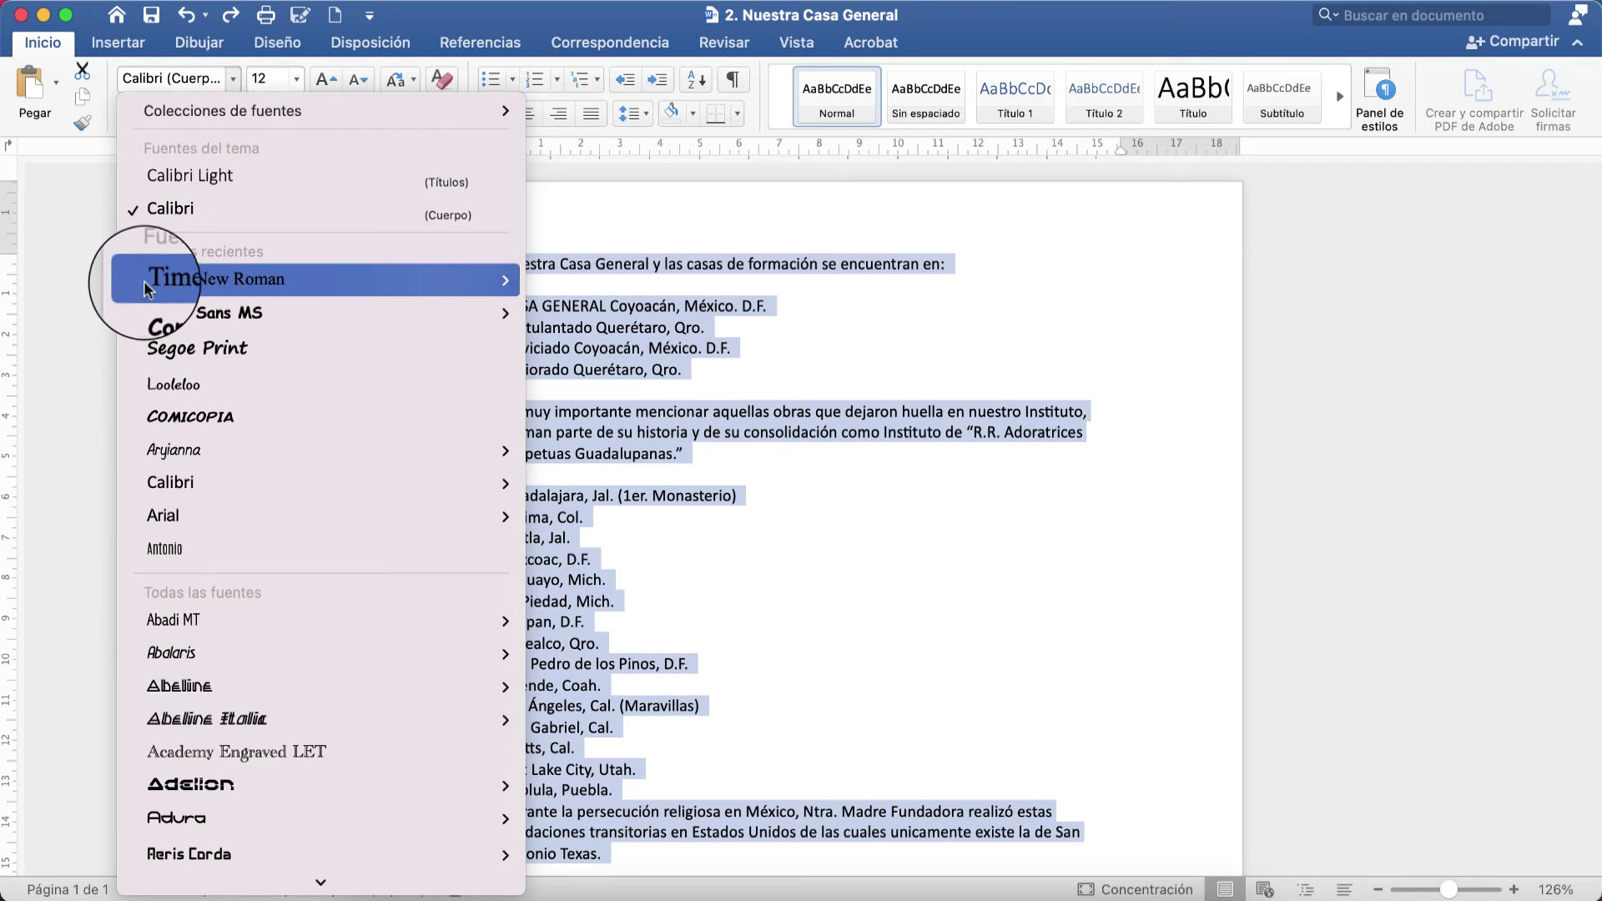
mouse_move(238, 278)
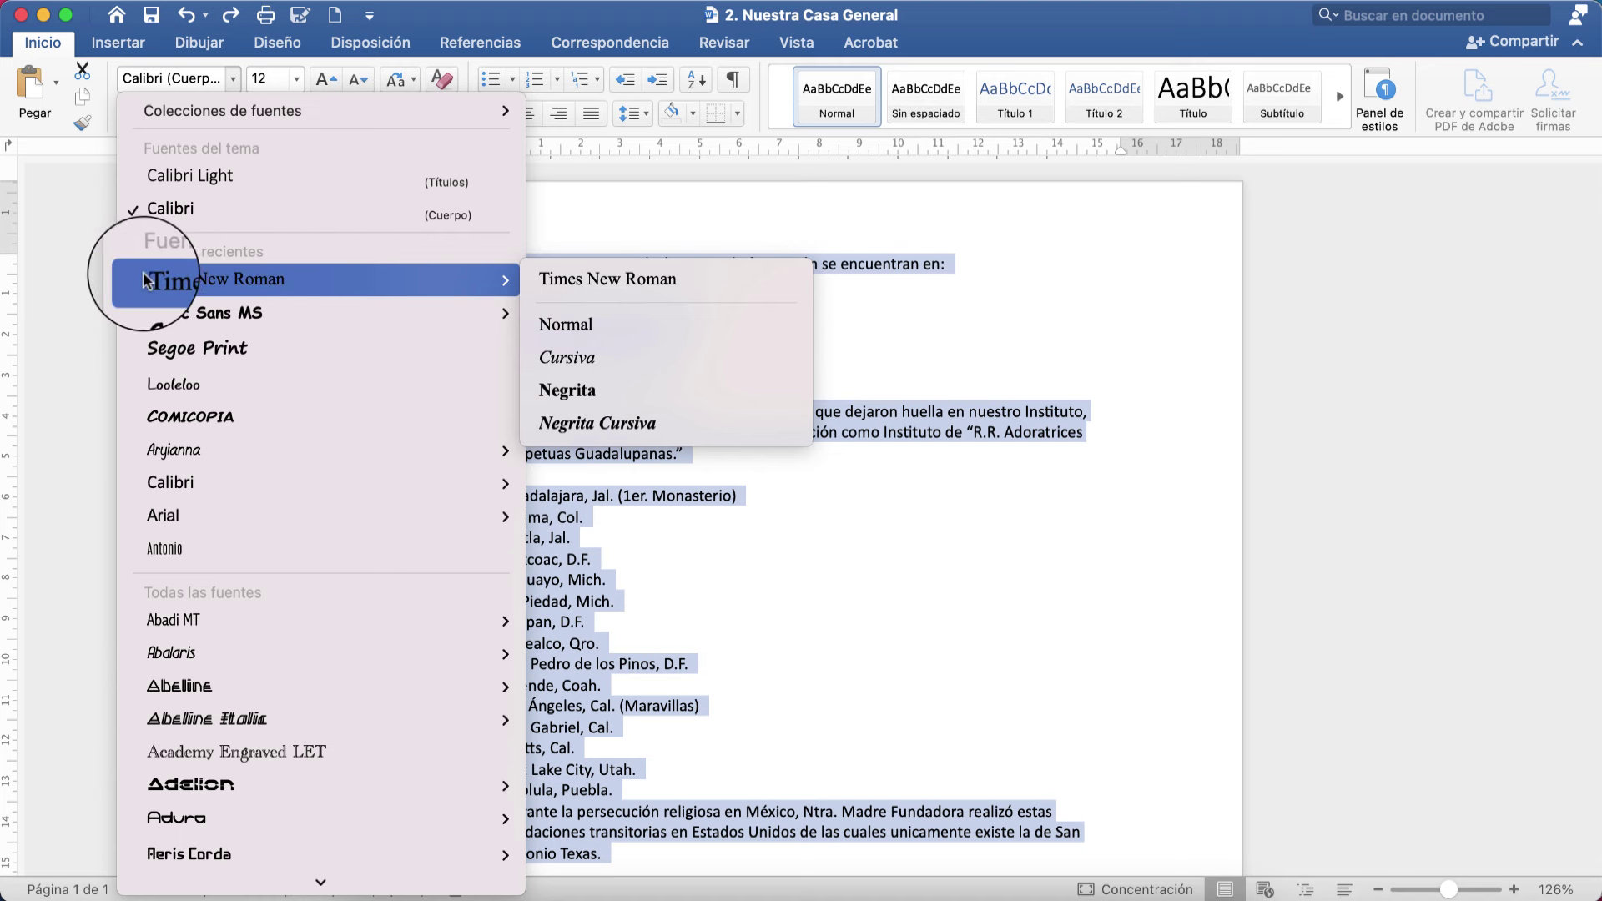
left_click(183, 282)
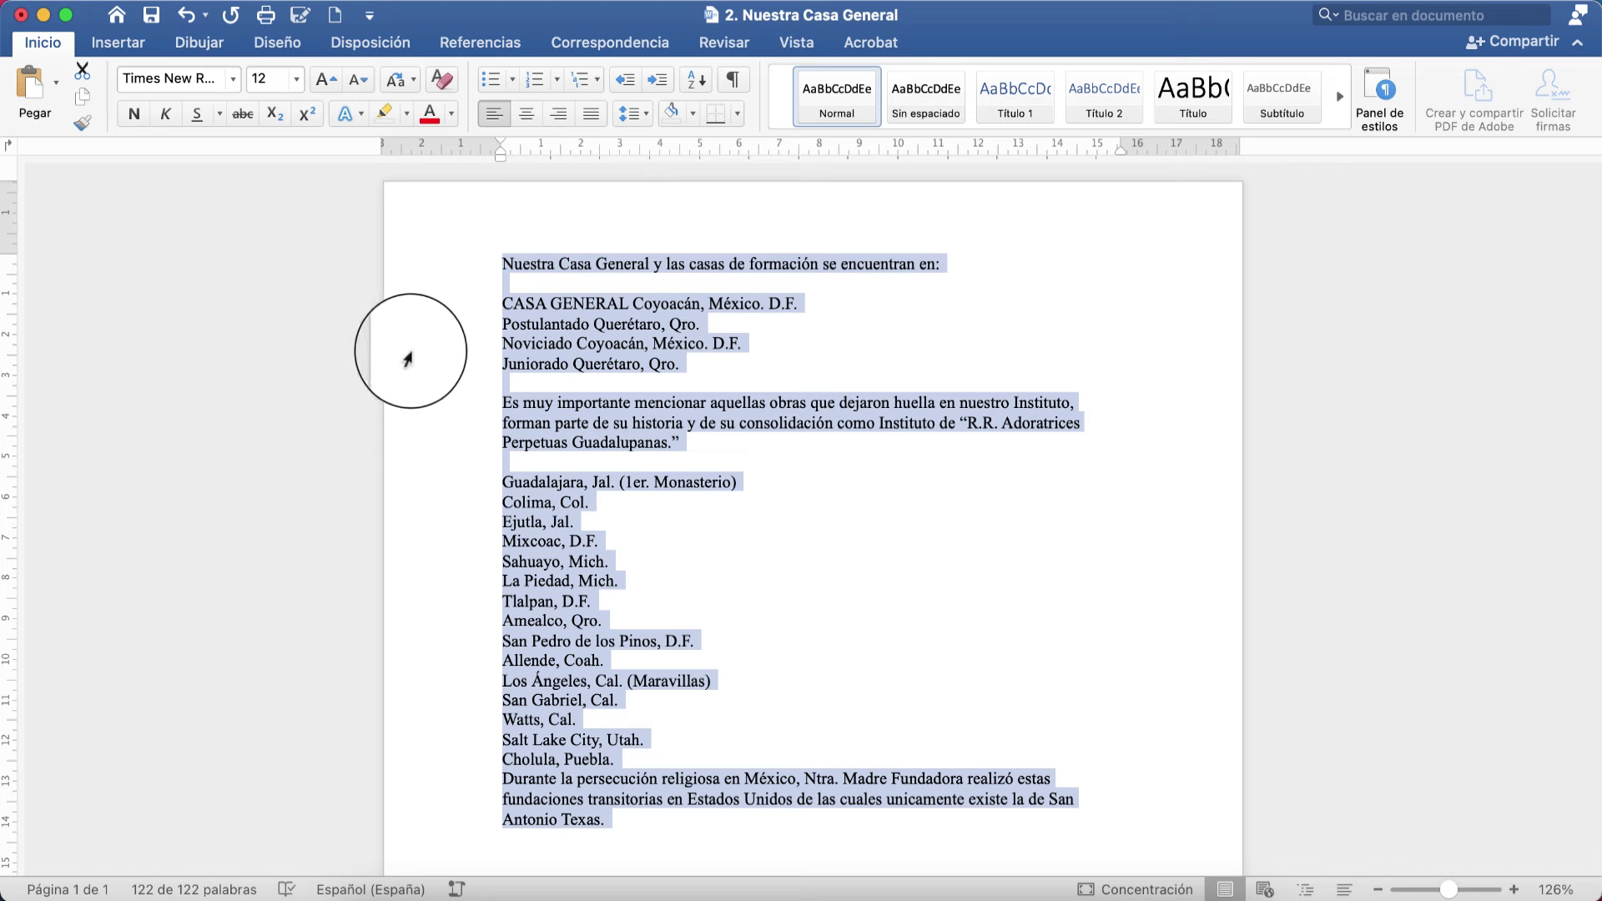
Make the whole document 18 pt, then deselect the text
left_click(293, 78)
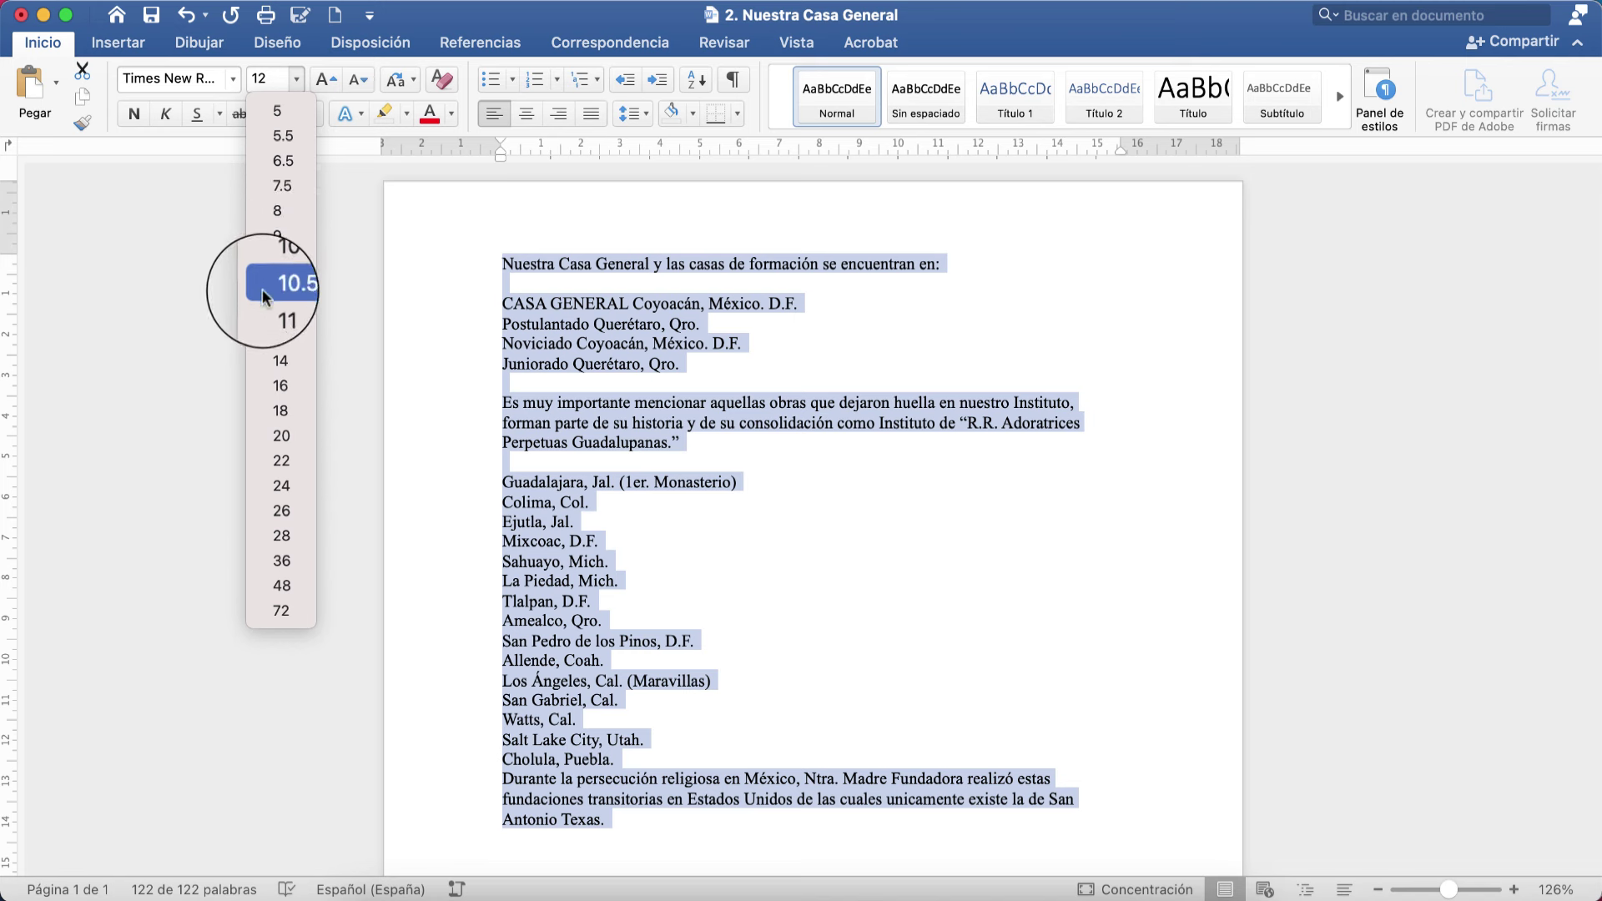
left_click(276, 410)
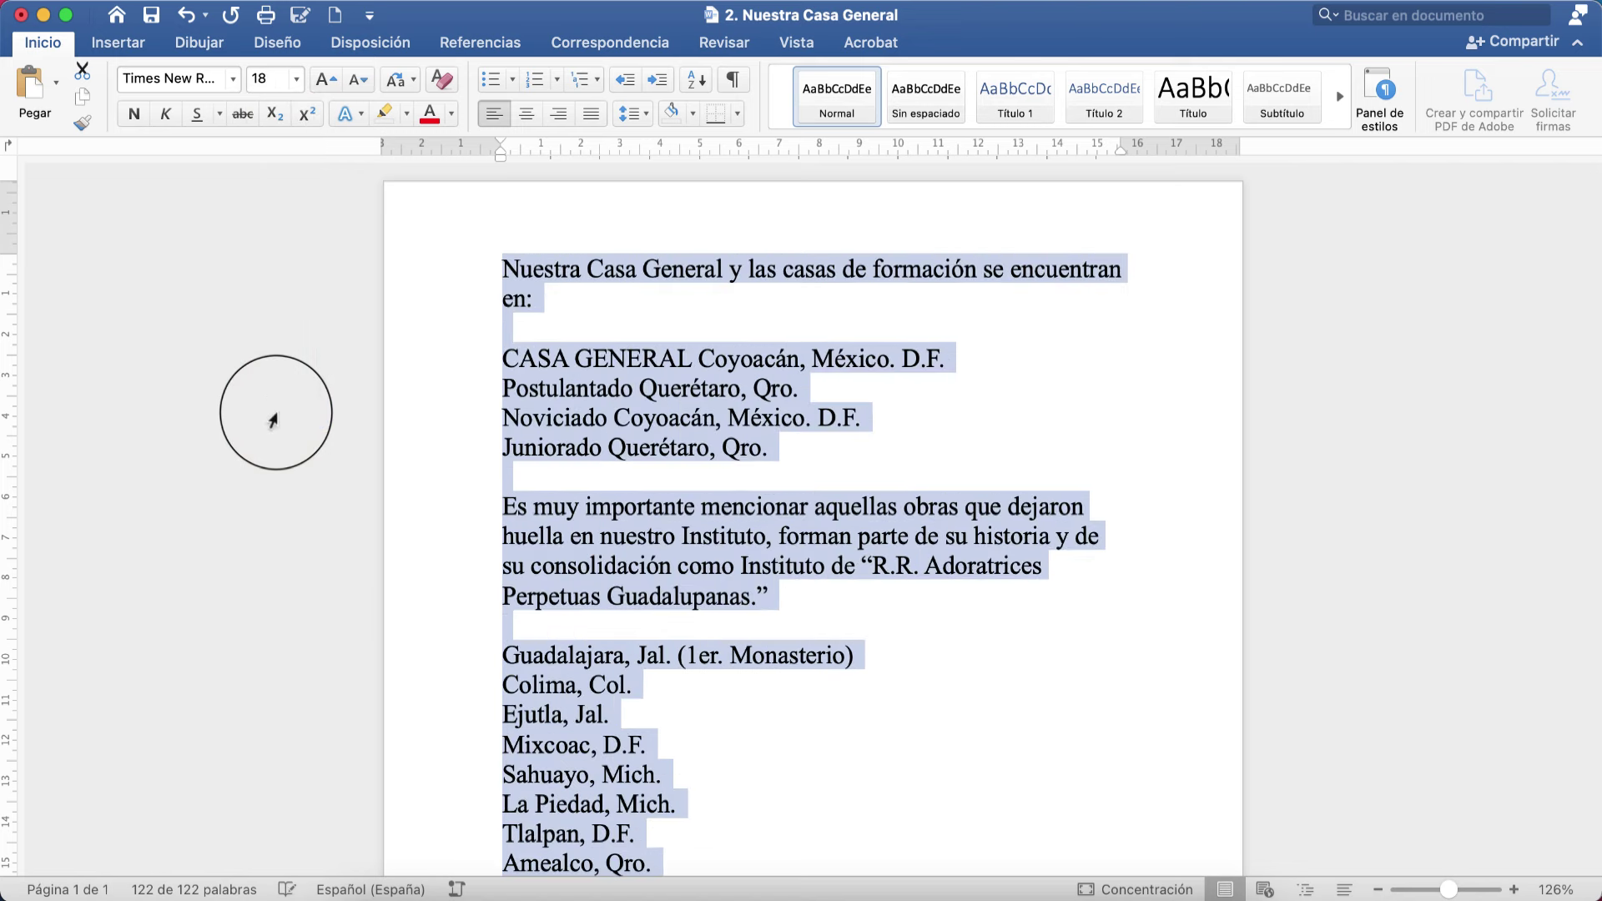
left_click(574, 472)
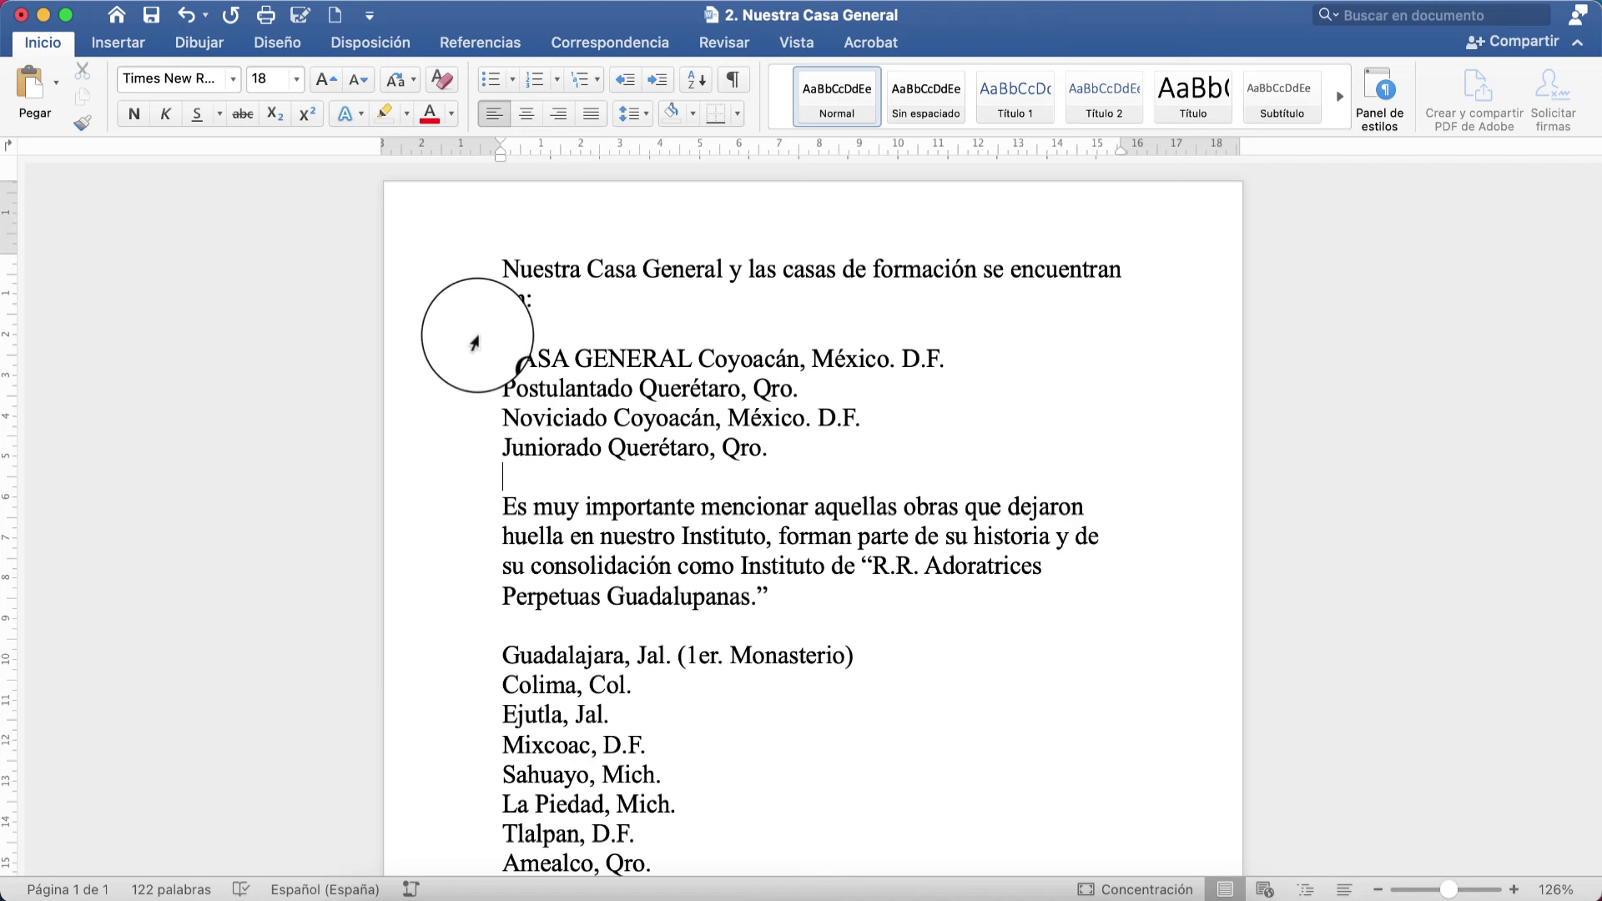
Indent the opening paragraph, then select all text from 'Nuestra' to 'Texas'
left_click(501, 268)
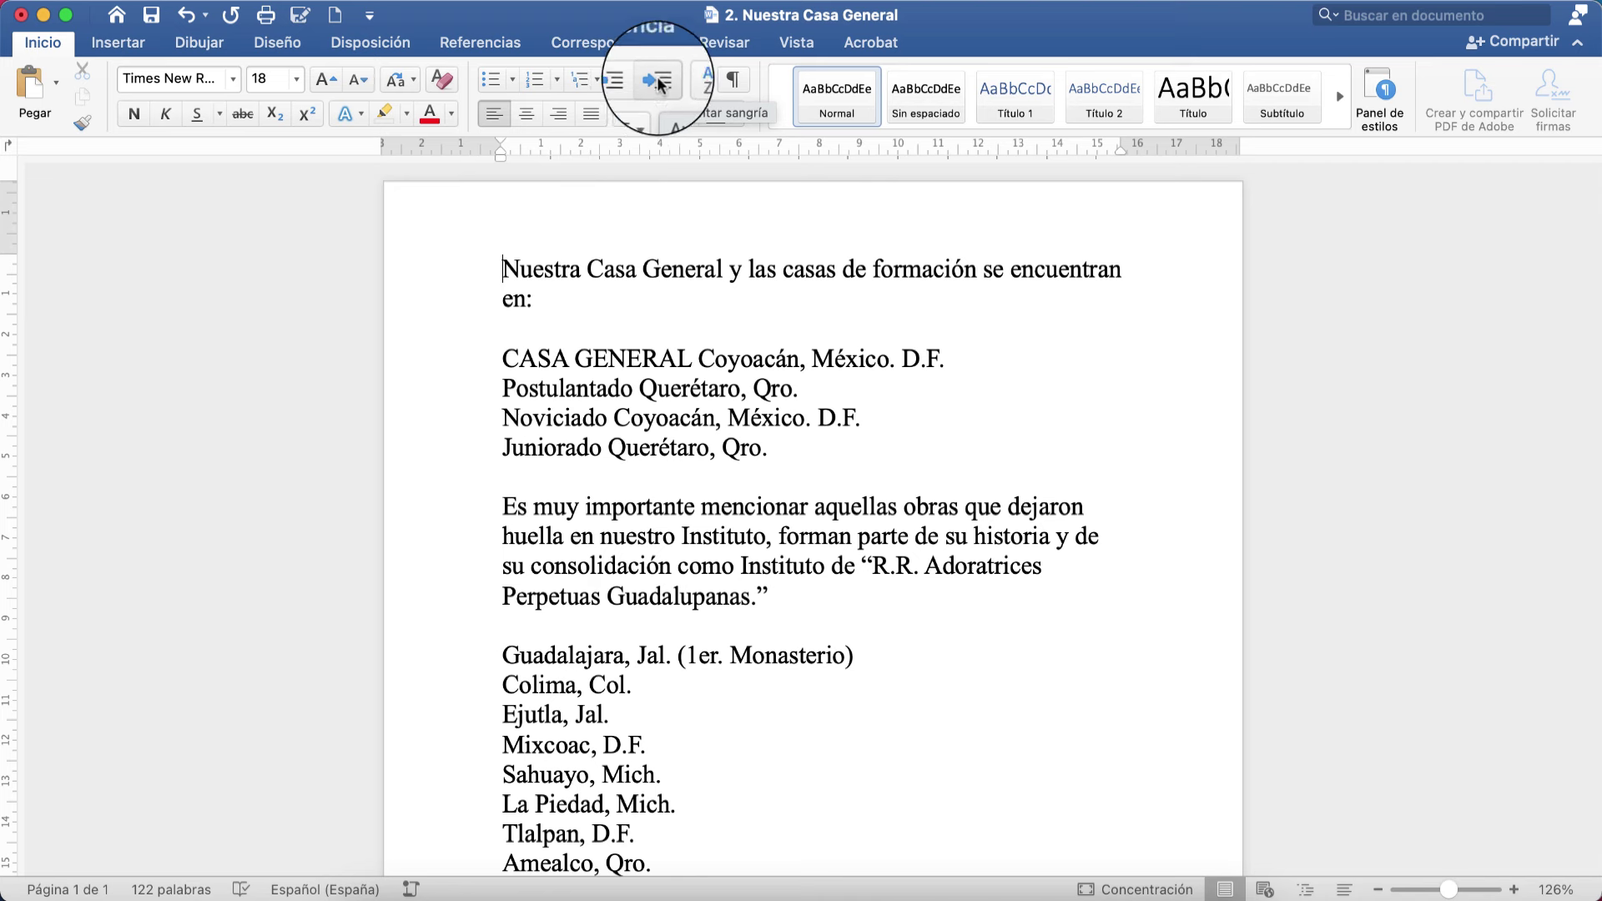
left_click(659, 84)
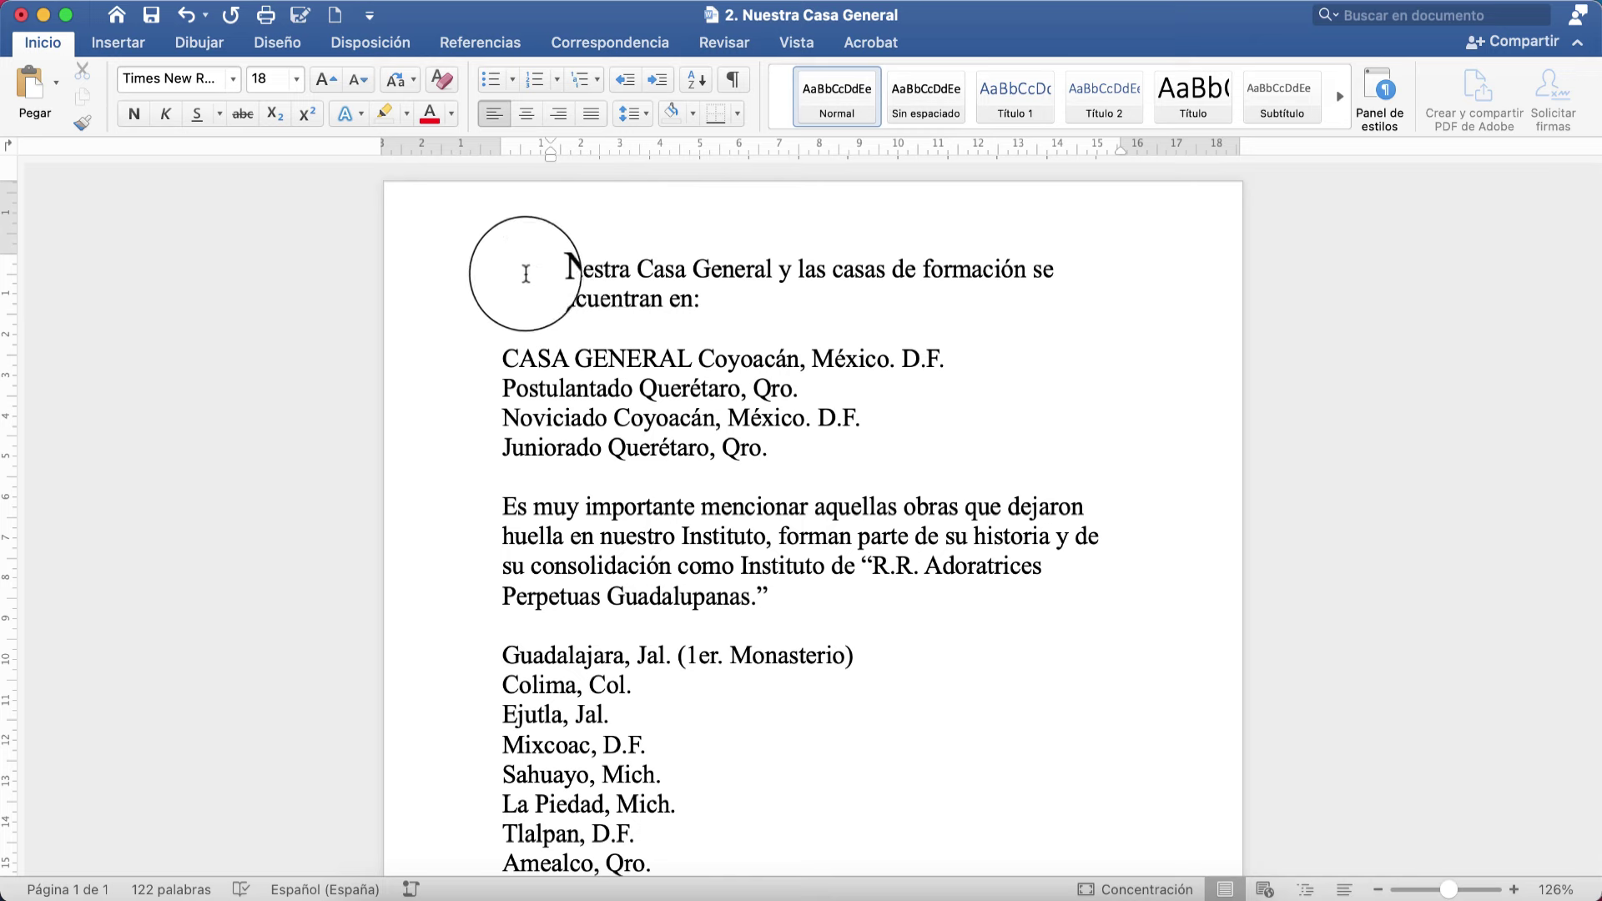
mouse_move(523, 258)
left_mouse_down()
mouse_move(562, 600)
mouse_move(529, 690)
mouse_move(636, 812)
mouse_move(699, 844)
mouse_move(715, 891)
mouse_move(725, 818)
mouse_move(707, 750)
left_mouse_up()
Apply Justificar alignment to all the selected text and deselect it
scroll(707, 751, "down", 3)
scroll(701, 662, "down", 3)
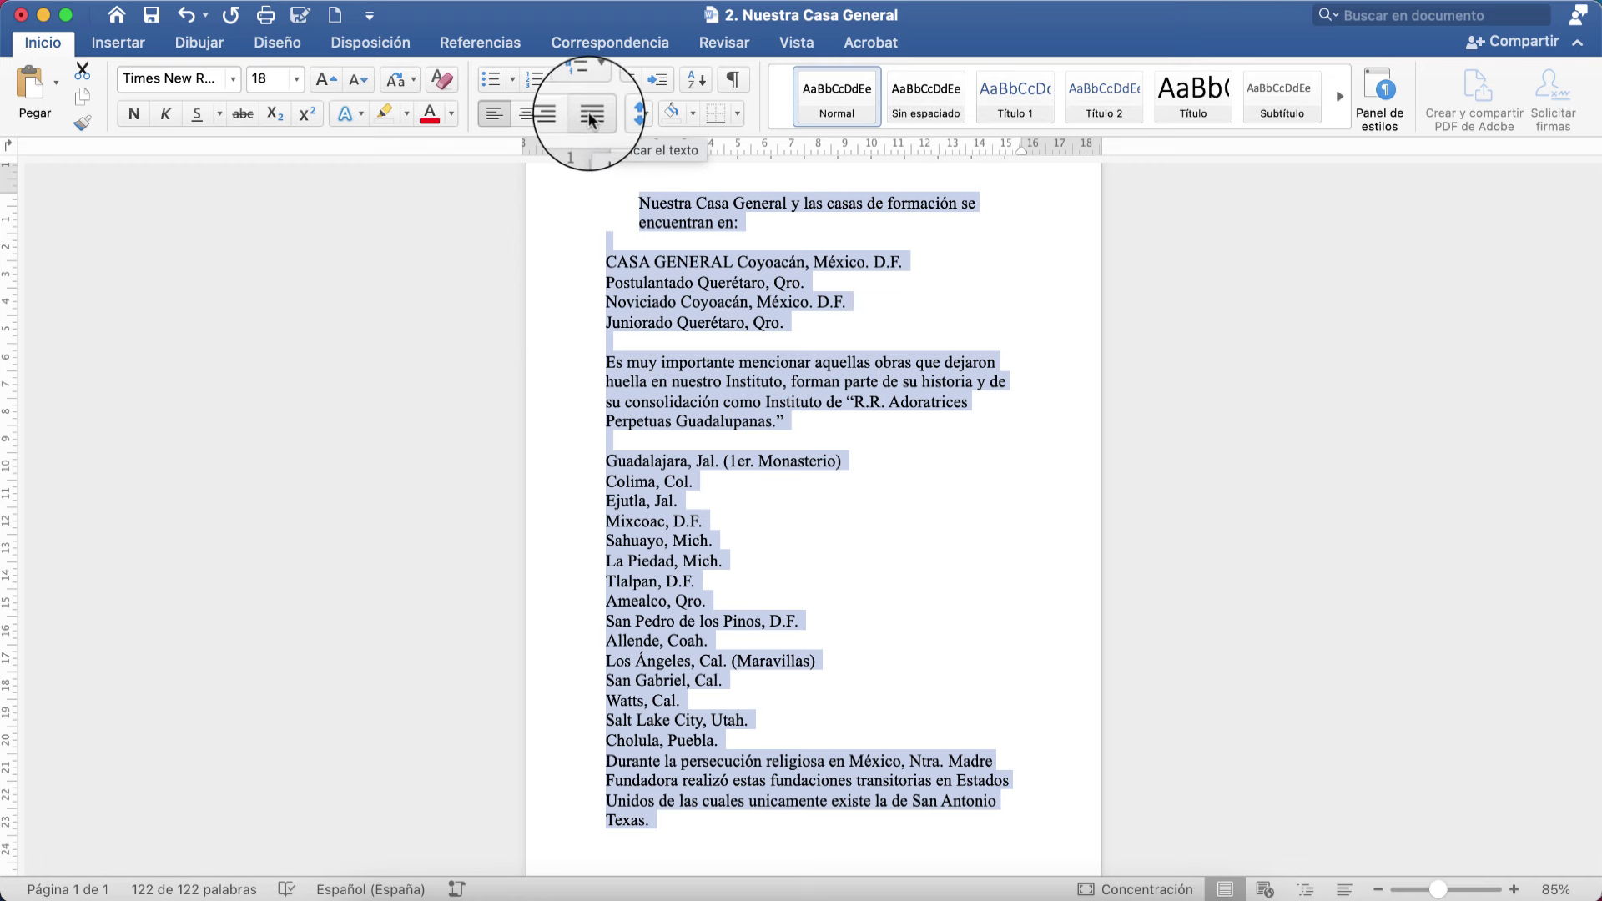
left_click(591, 121)
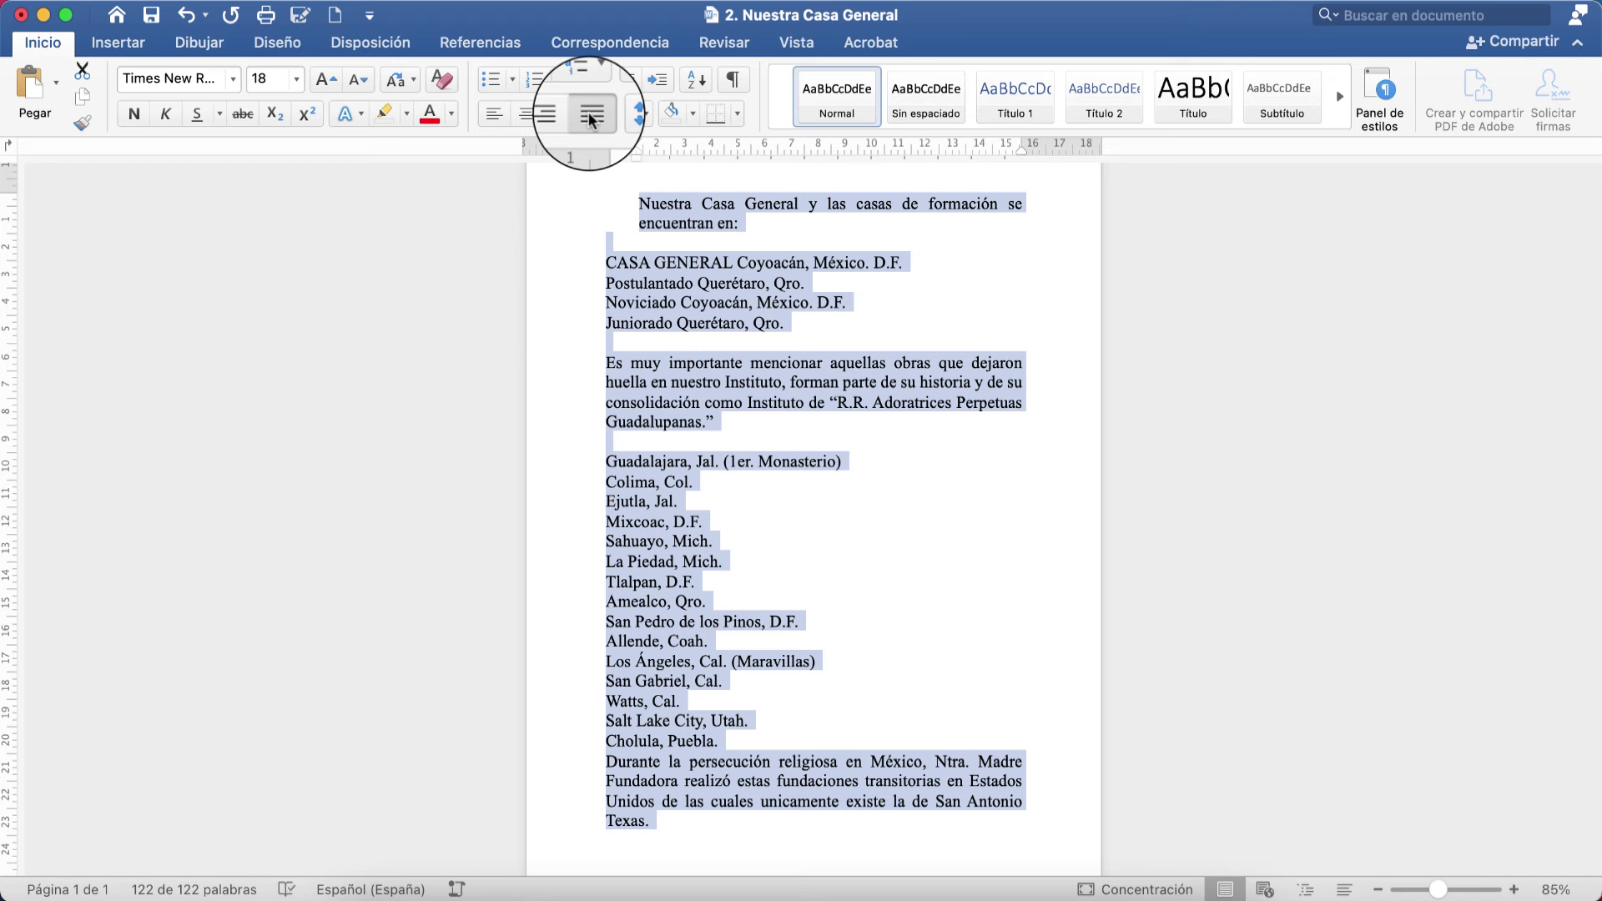
left_click(679, 309)
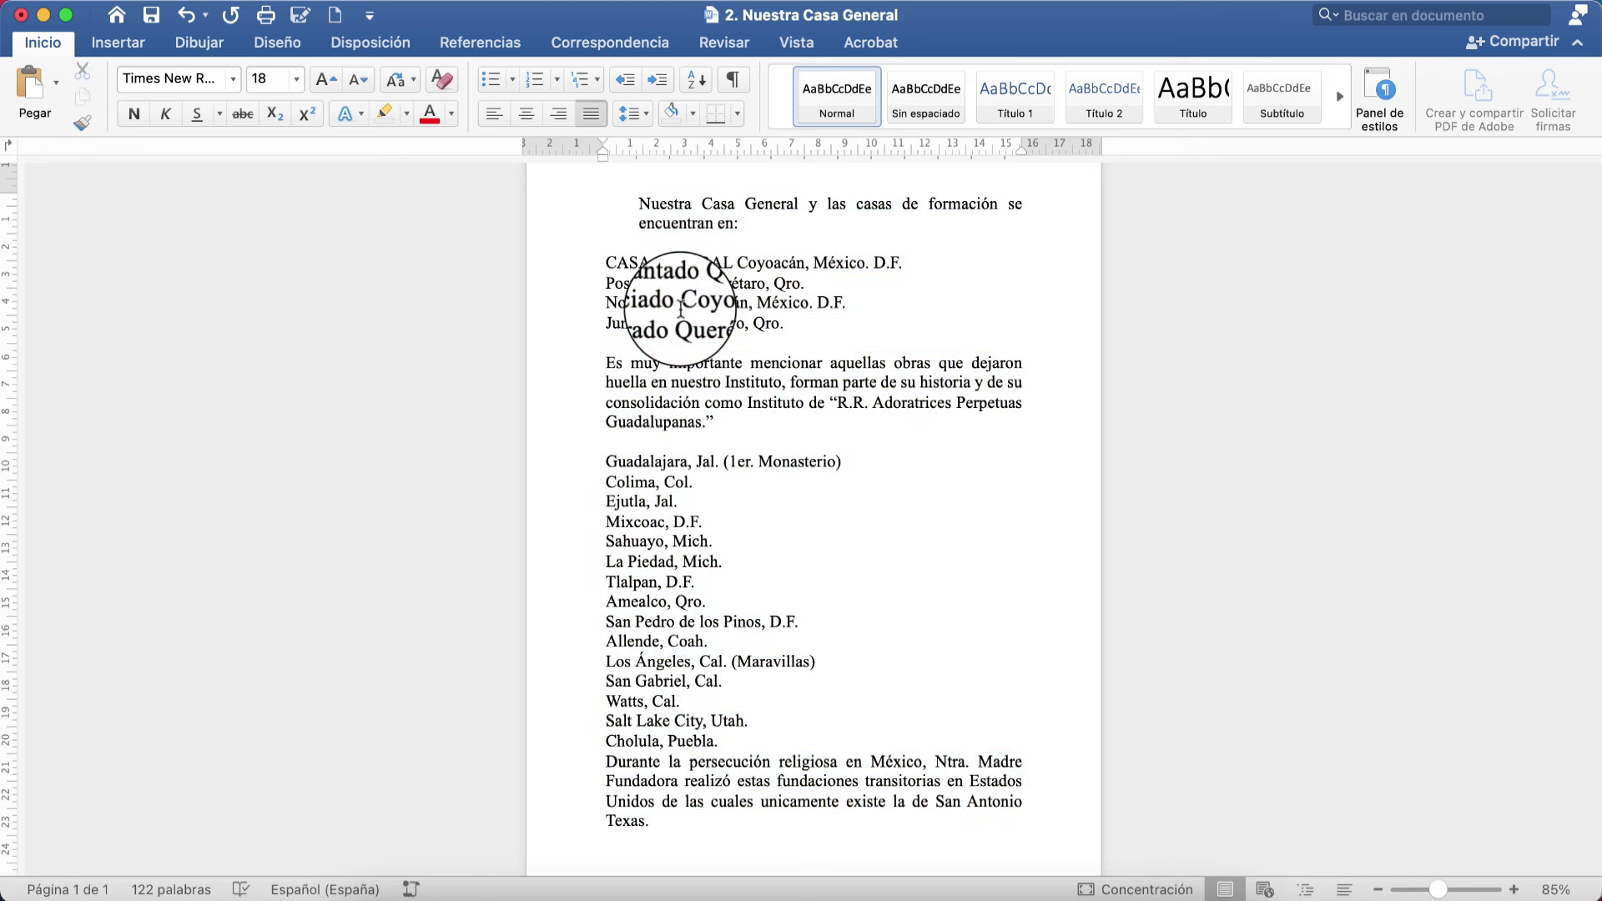
Remove the first-line indent before 'Nuestra' and add a blank line above CASA GENERAL
left_click(639, 203)
key("BackSpace")
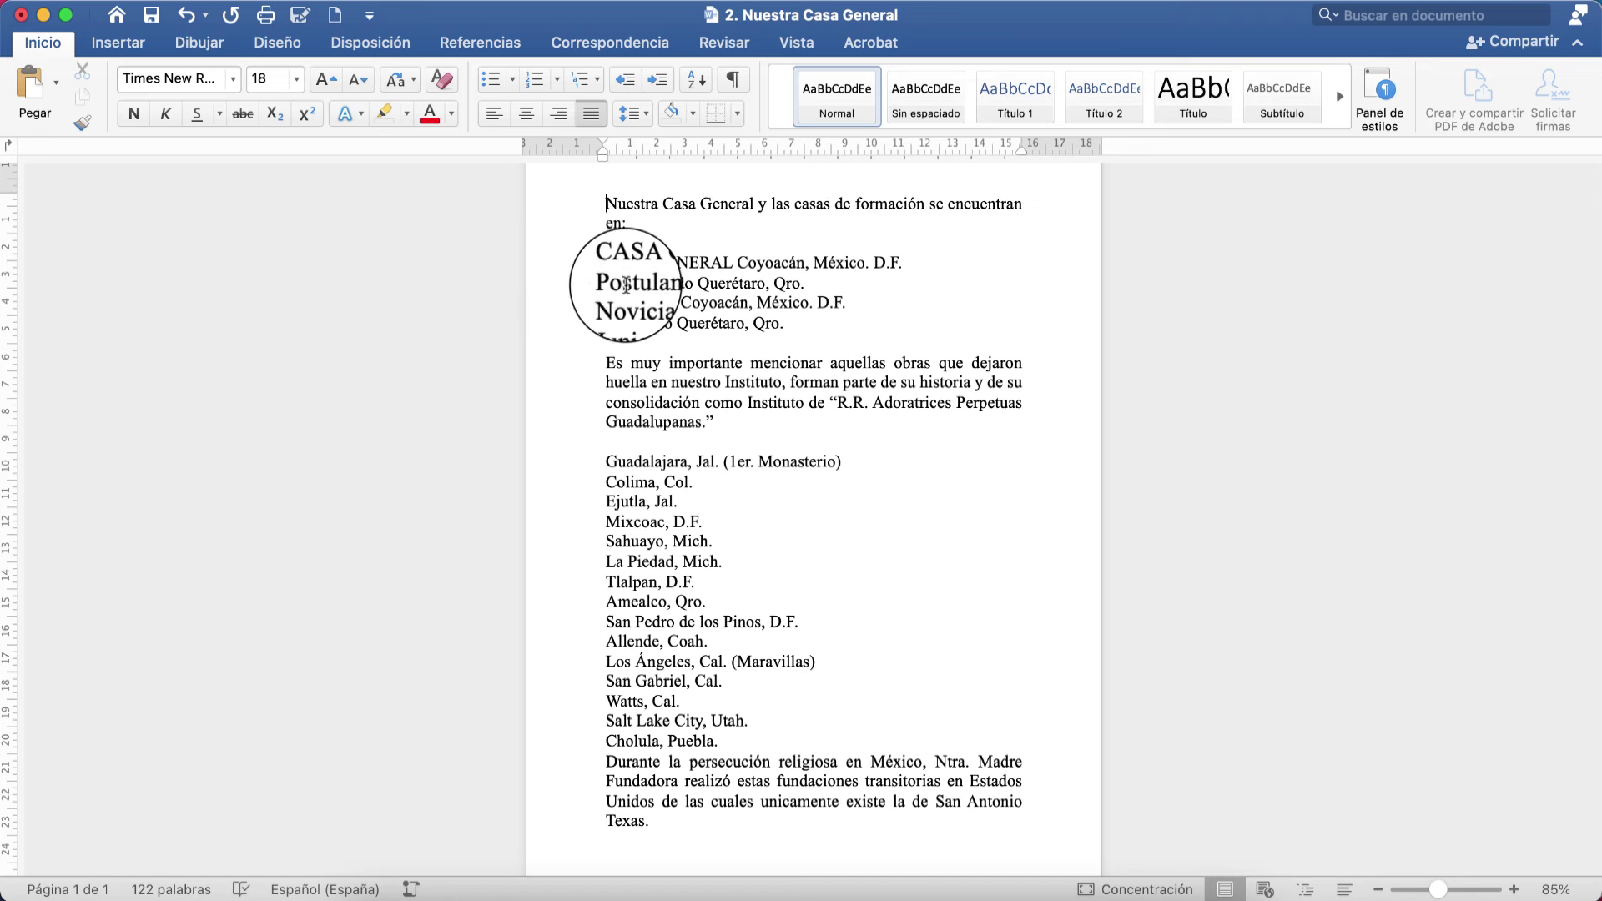
left_click(608, 241)
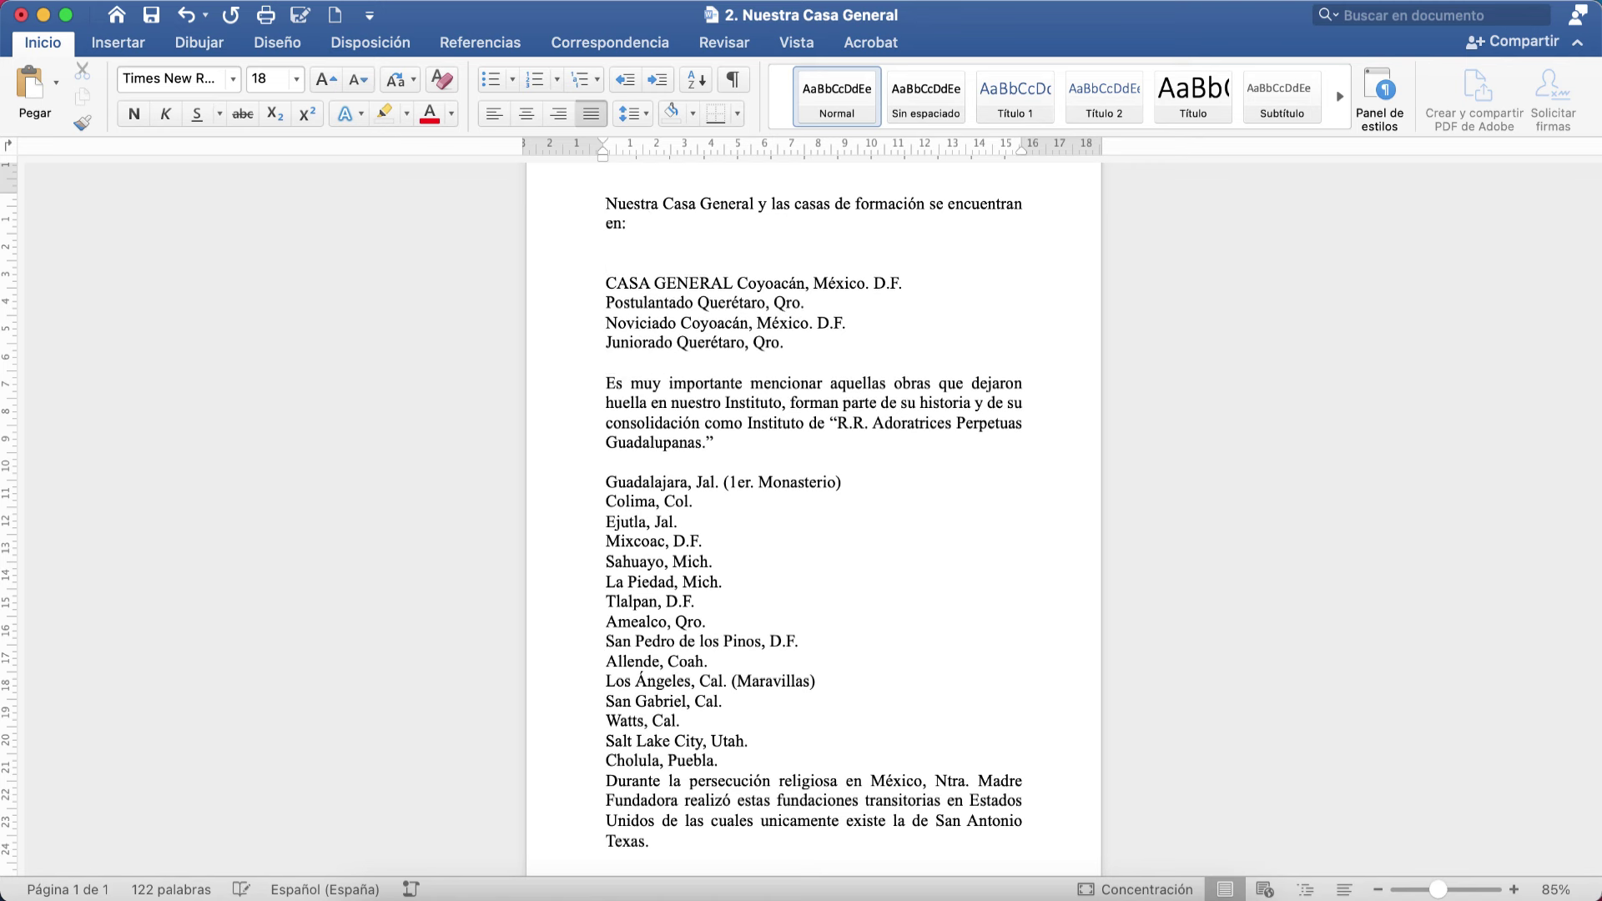
key("Return")
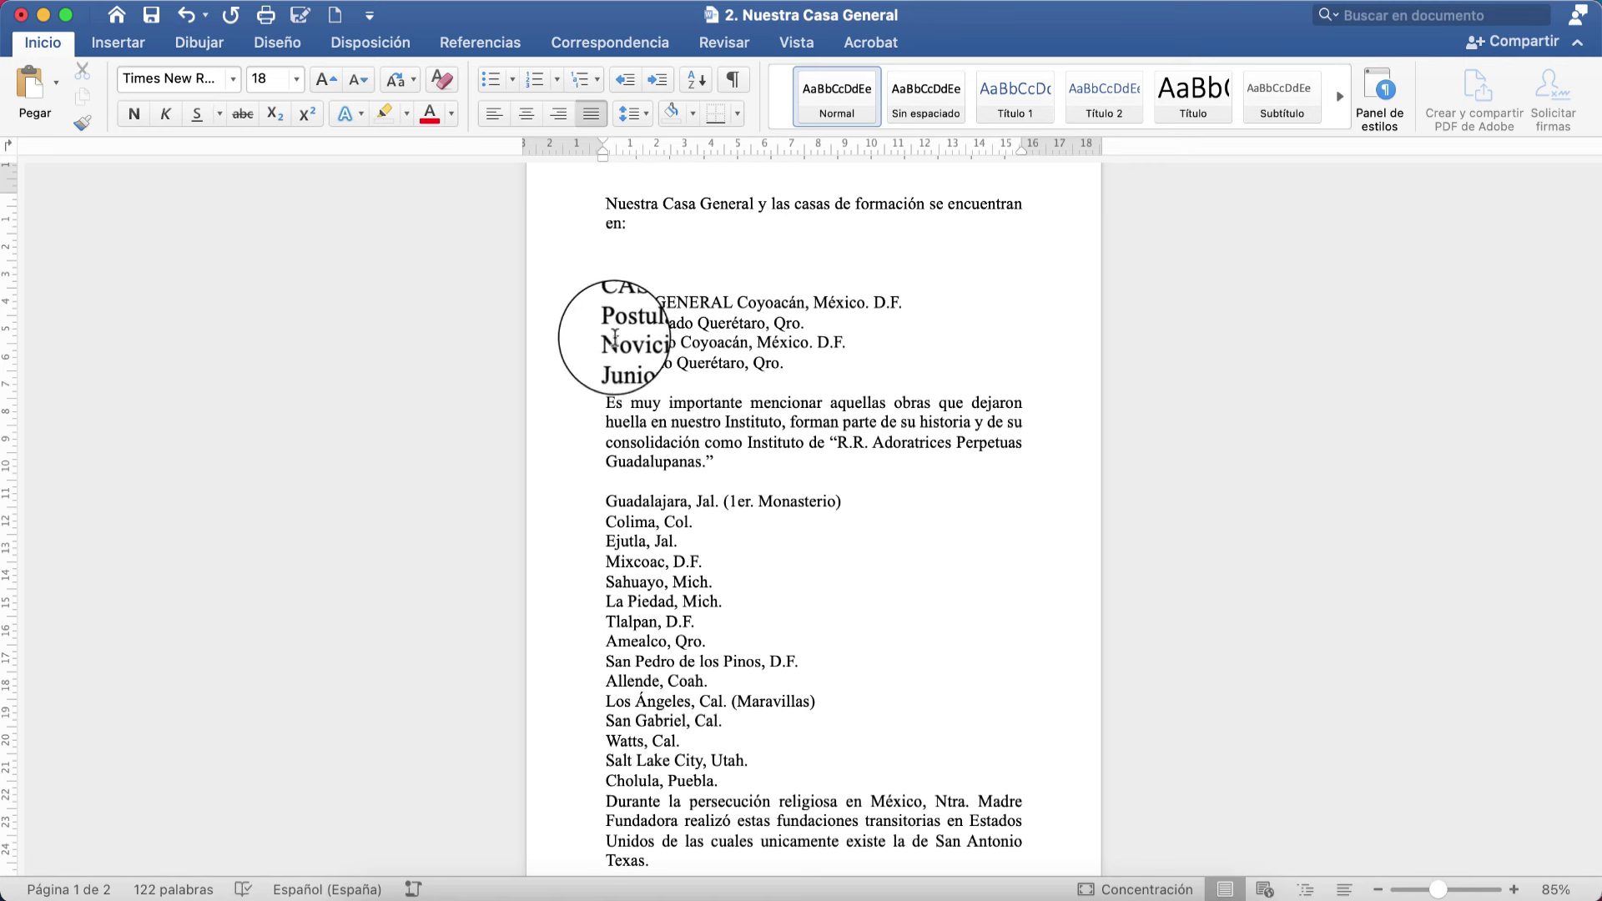
Select the house names and cities on the CASA GENERAL to Juniorado lines
left_click_drag(603, 298, 713, 298)
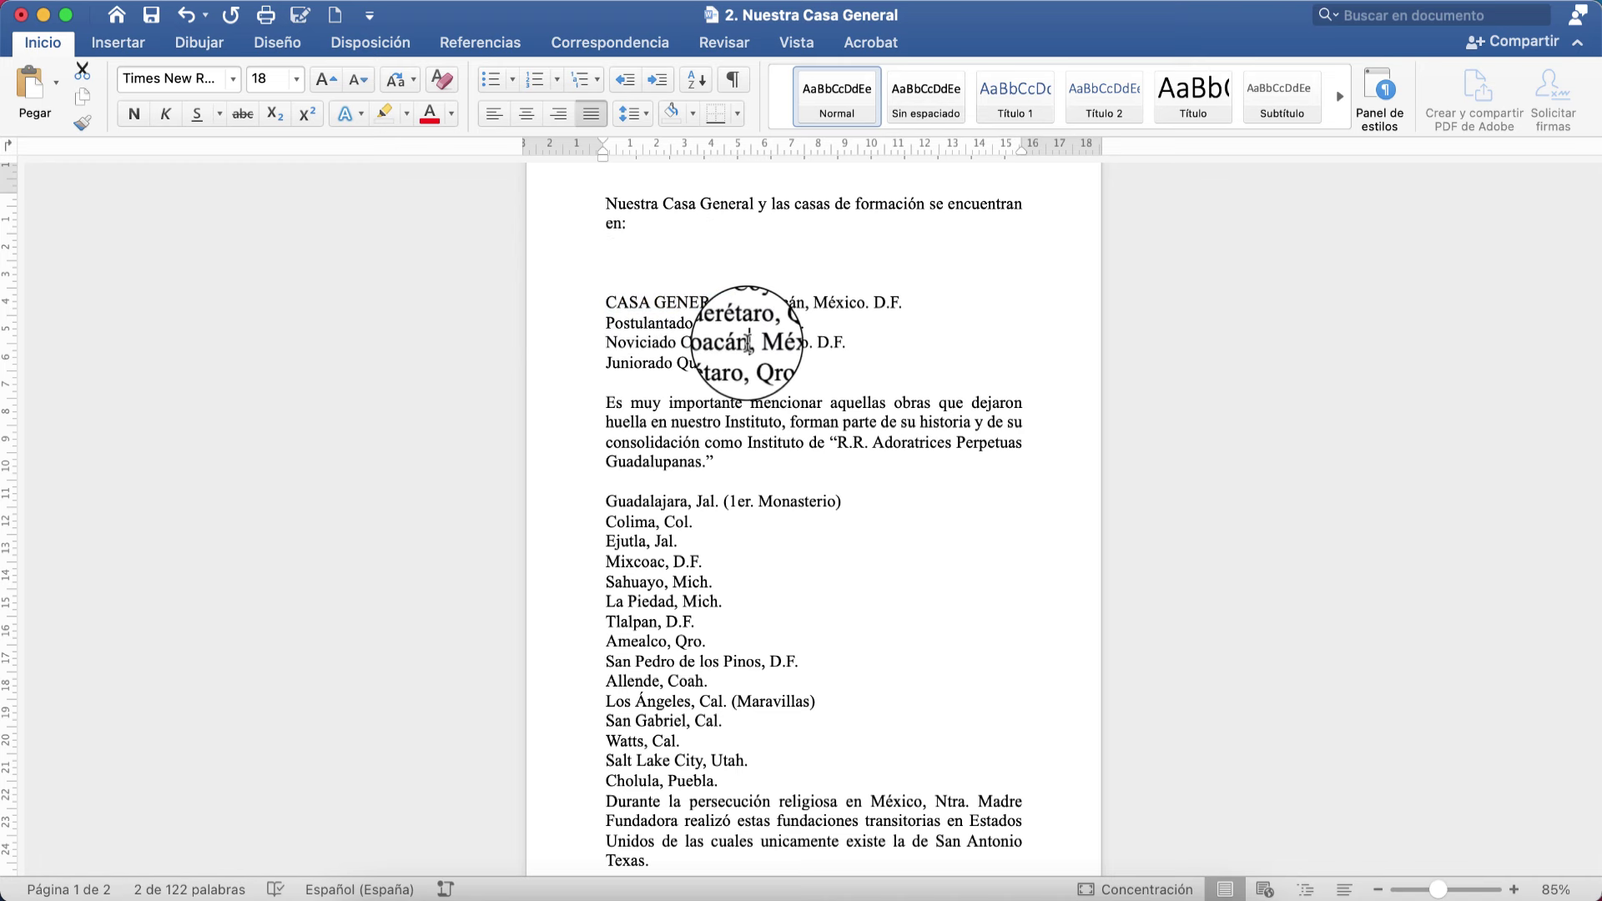
left_click_drag(805, 302, 909, 290)
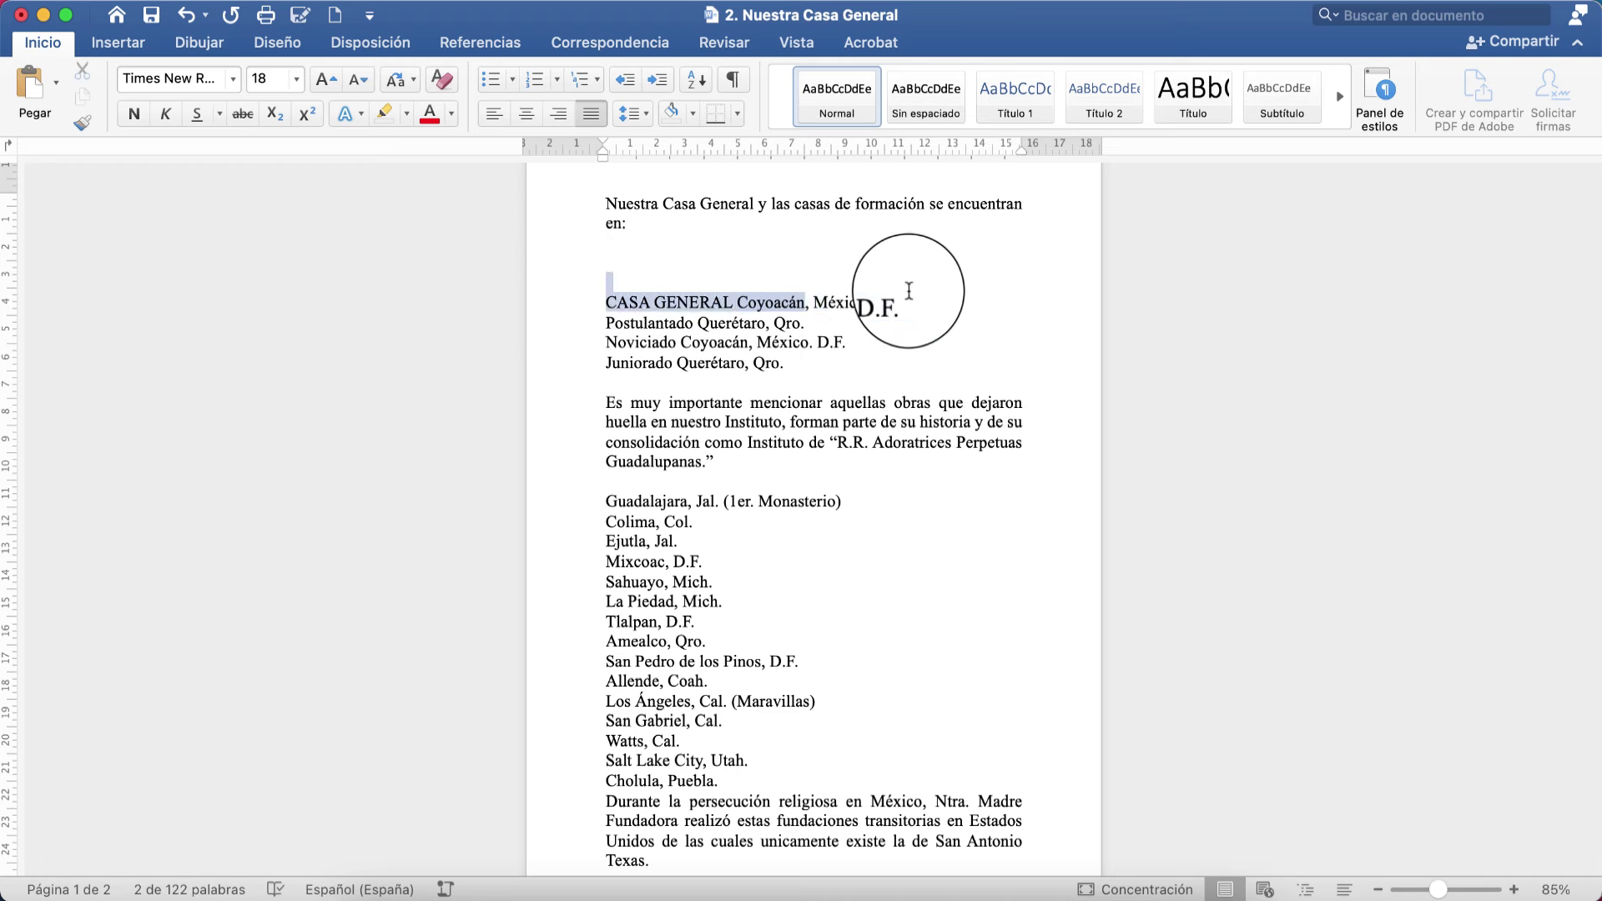
left_click_drag(738, 301, 903, 299)
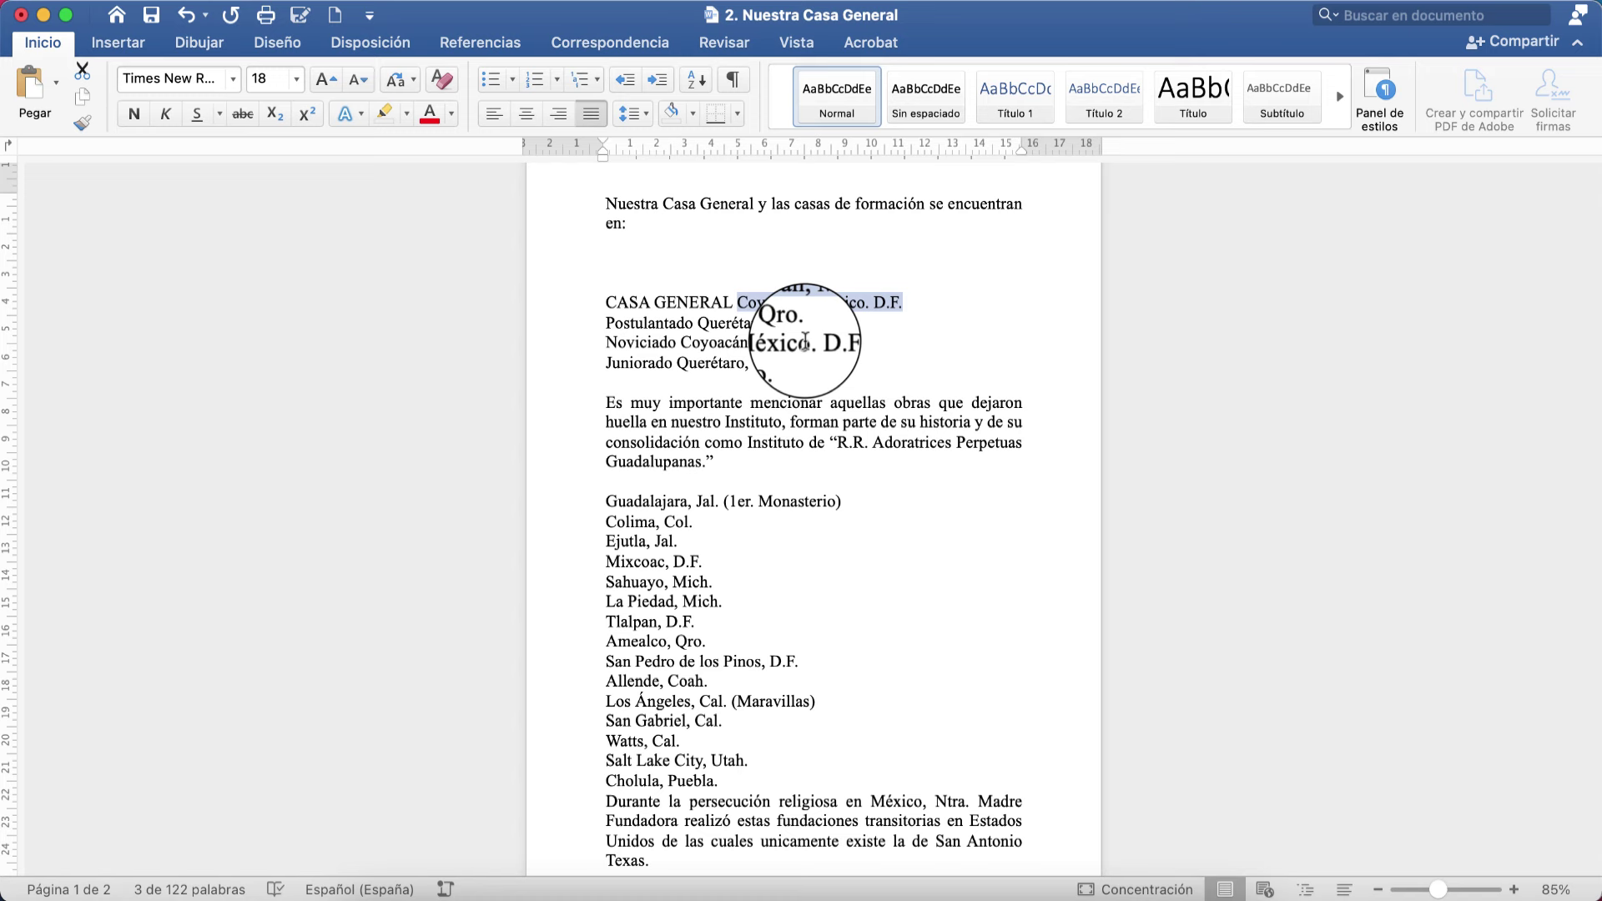
left_click_drag(606, 323, 695, 323)
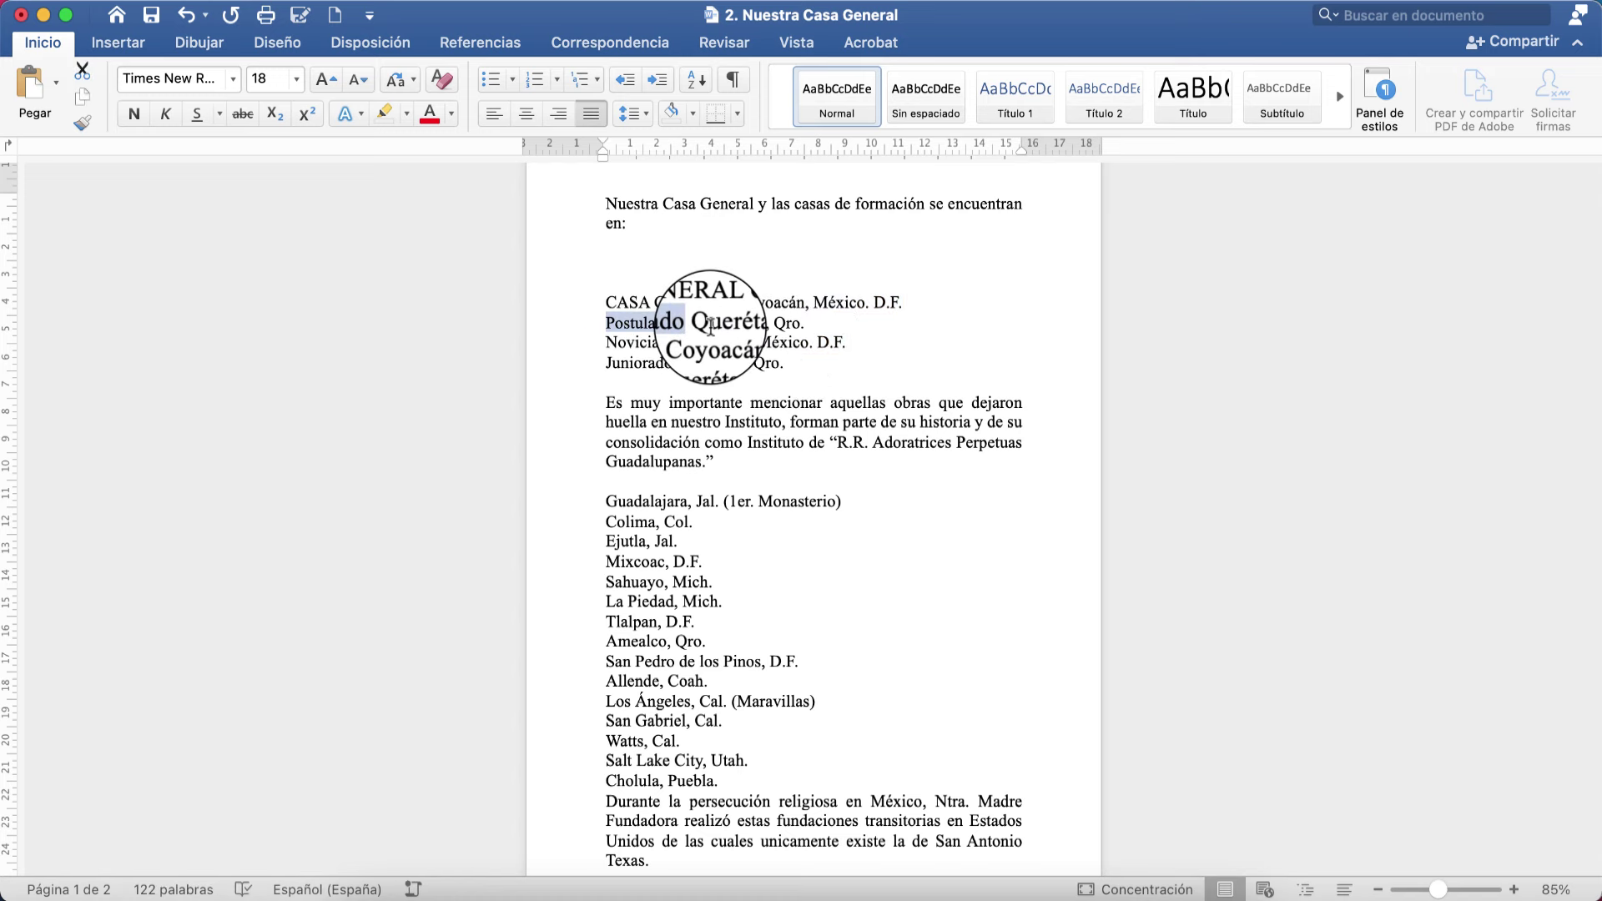
left_click_drag(802, 322, 698, 326)
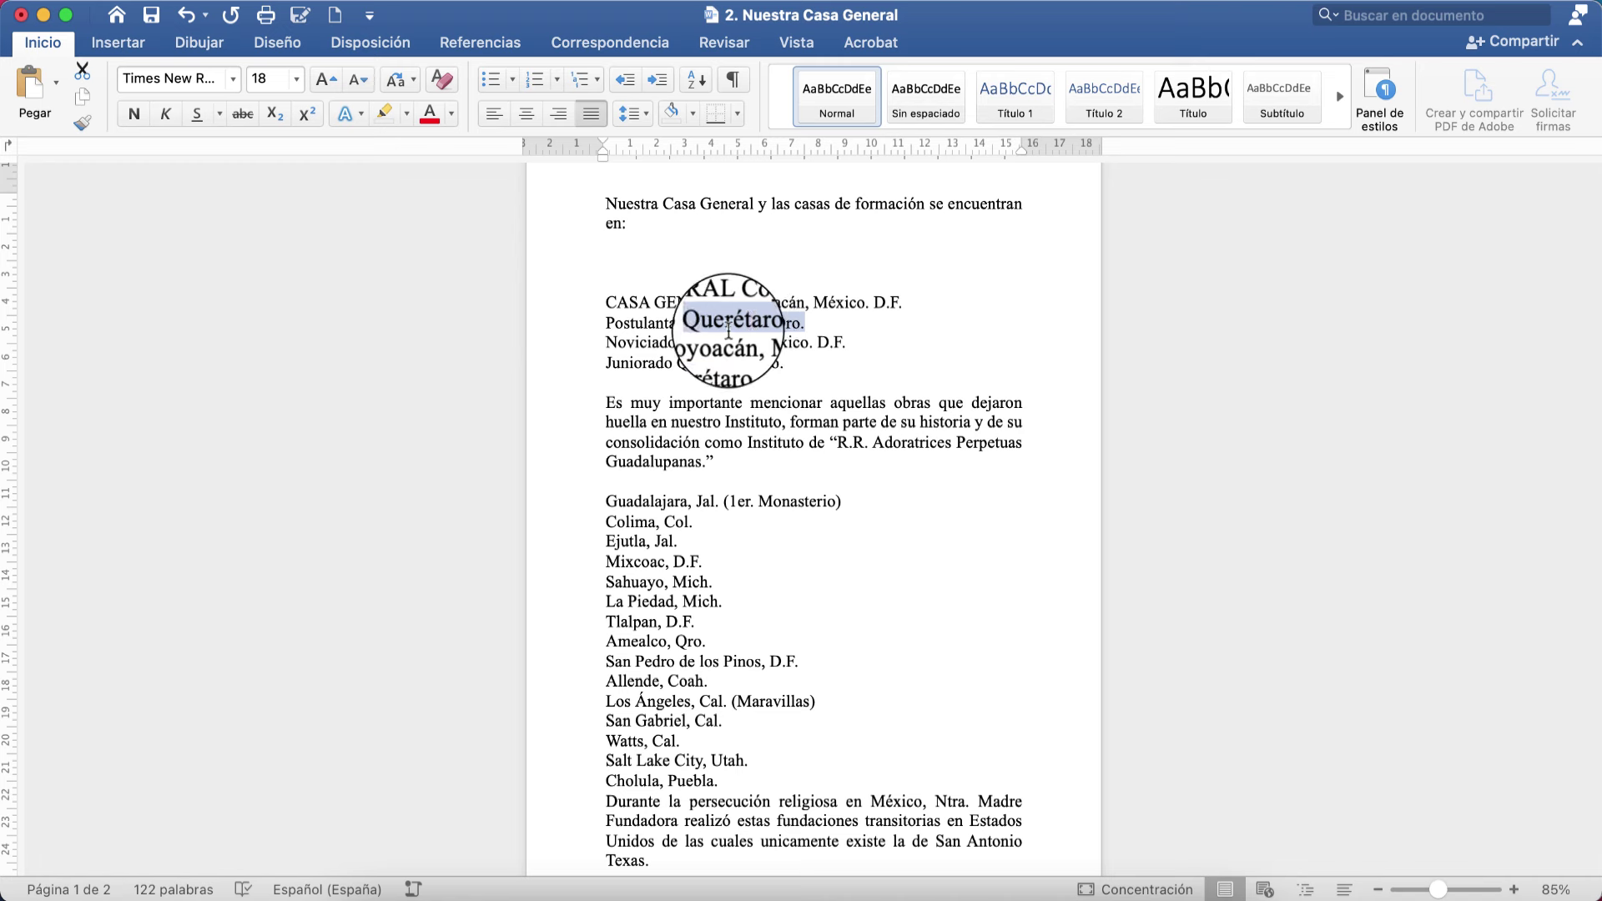
left_click_drag(608, 342, 678, 342)
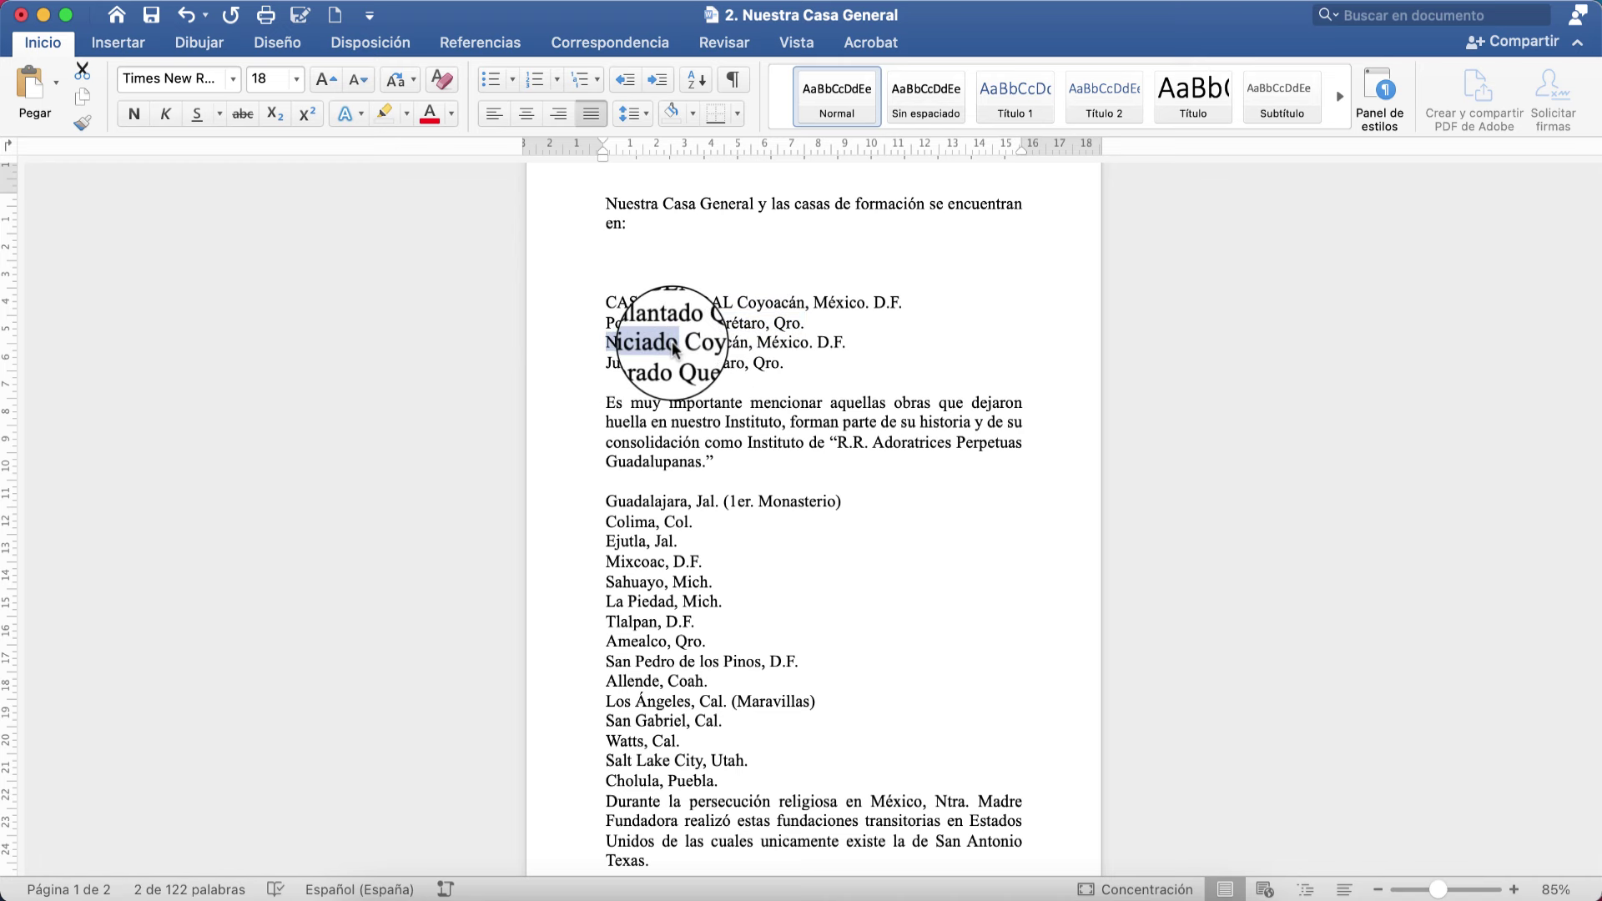
left_click(853, 342)
mouse_move(855, 343)
left_mouse_down()
mouse_move(663, 344)
mouse_move(673, 364)
left_mouse_up()
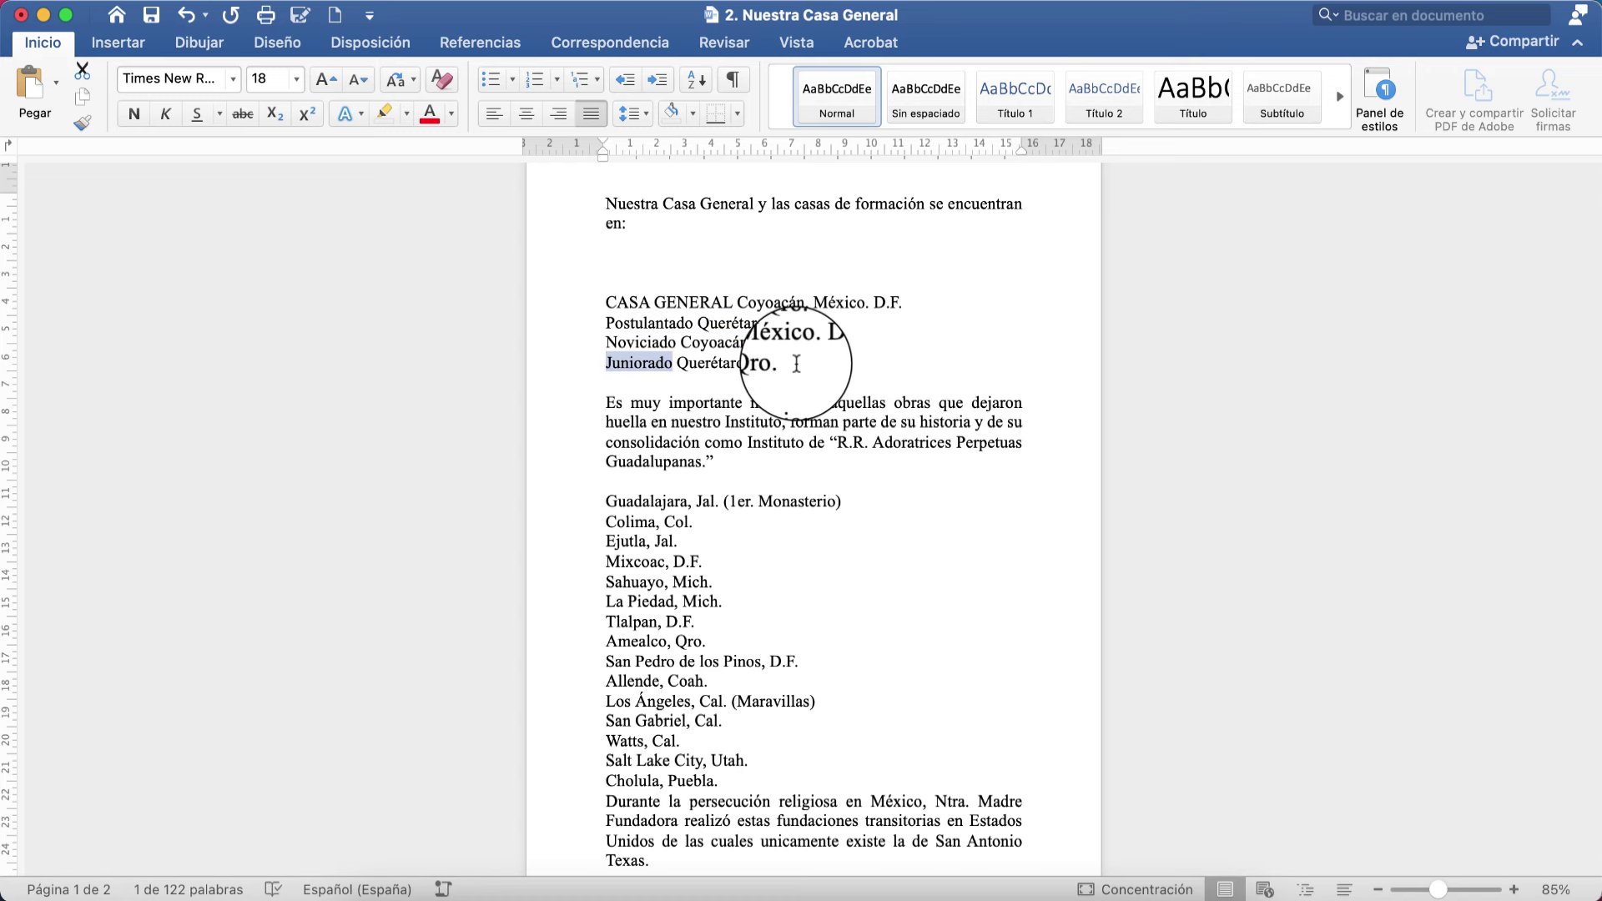
left_click_drag(794, 365, 716, 372)
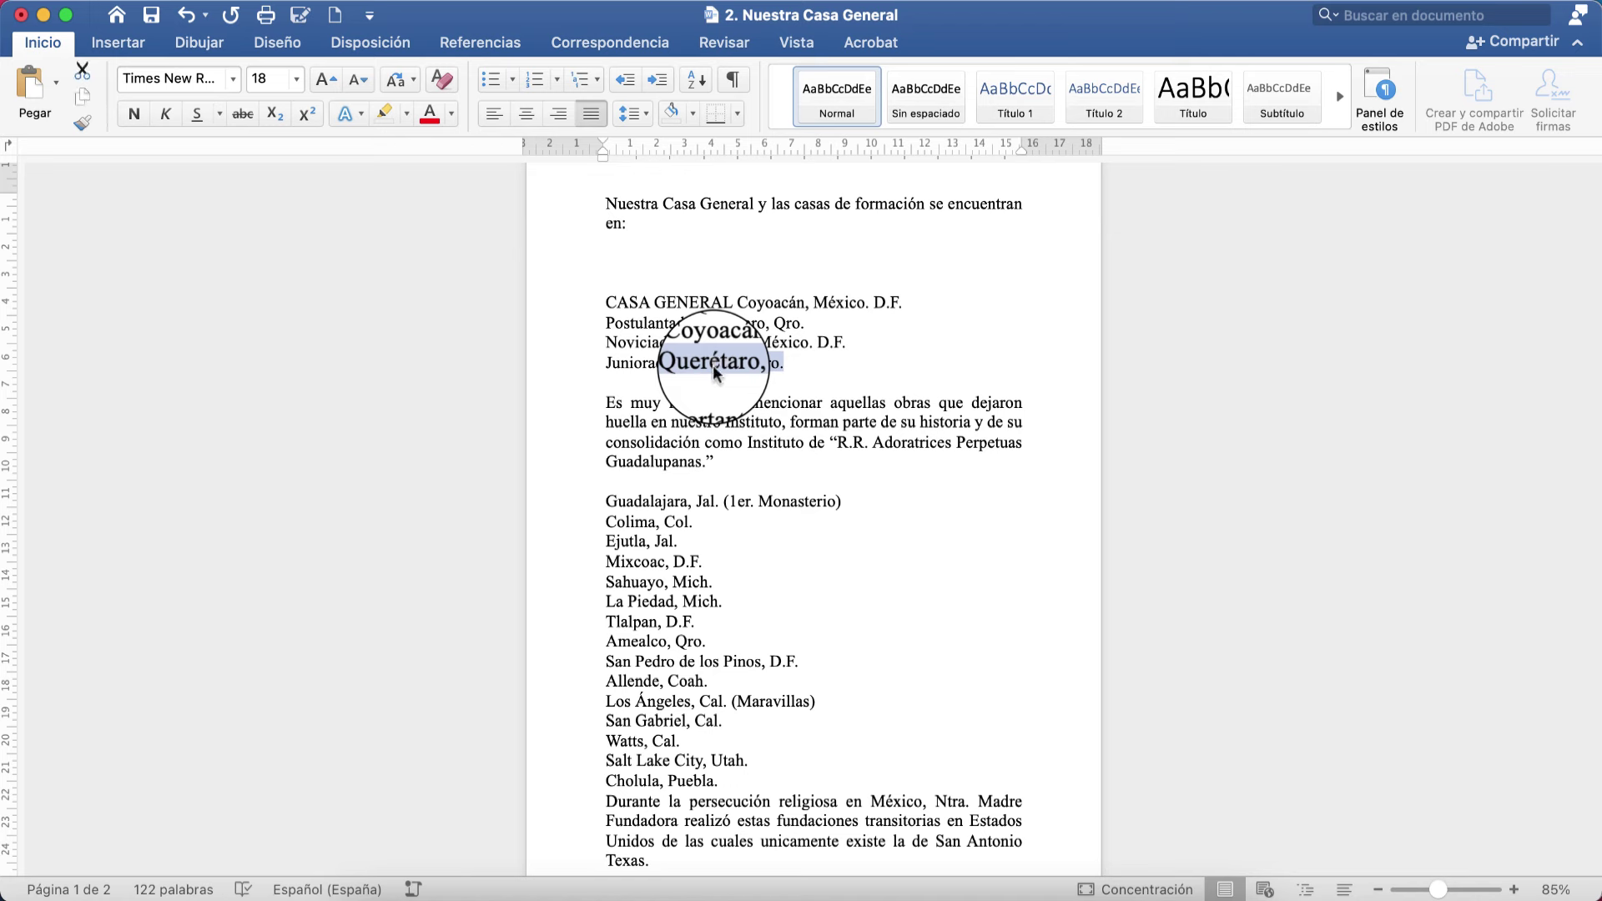
left_click(607, 262)
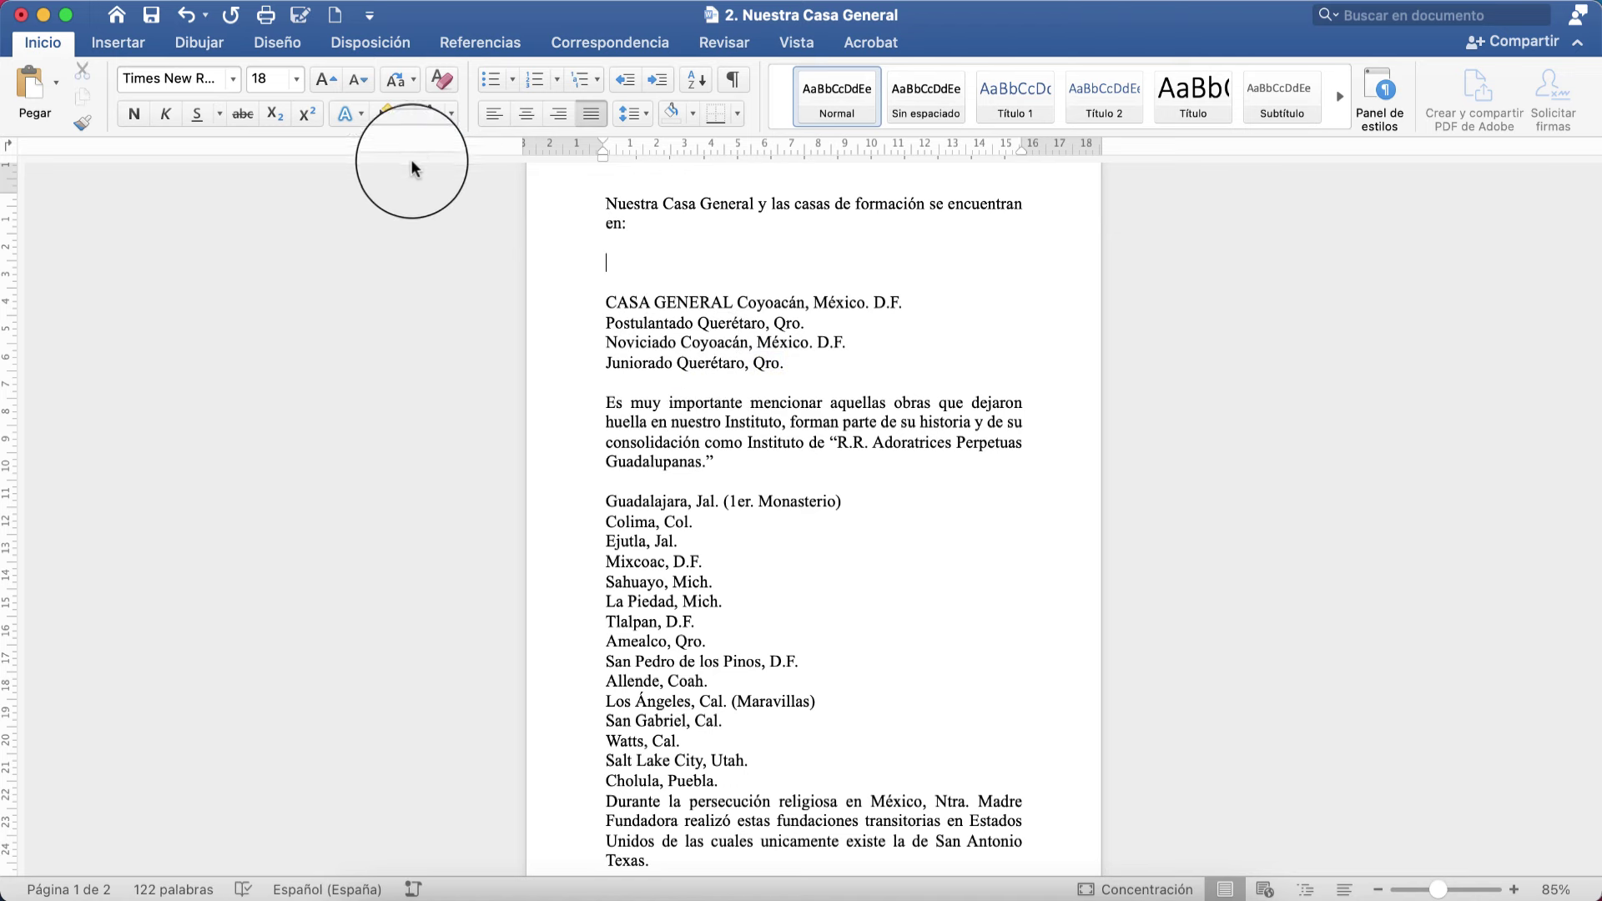
Insert a one-cell table below 'en:' and undo it
left_click(118, 43)
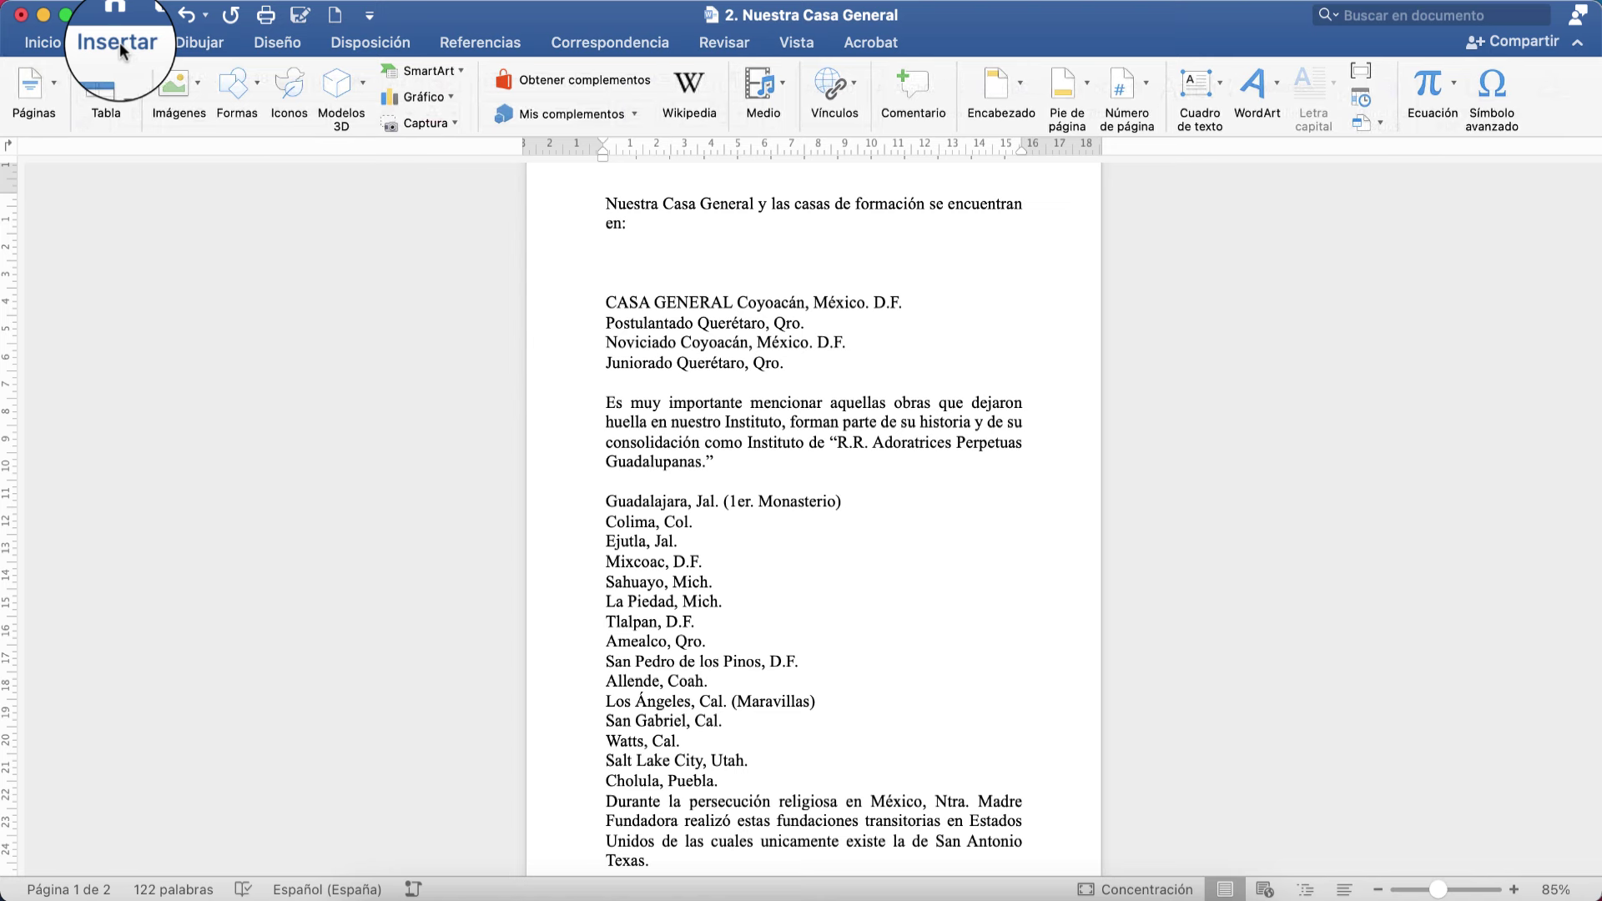
left_click(125, 87)
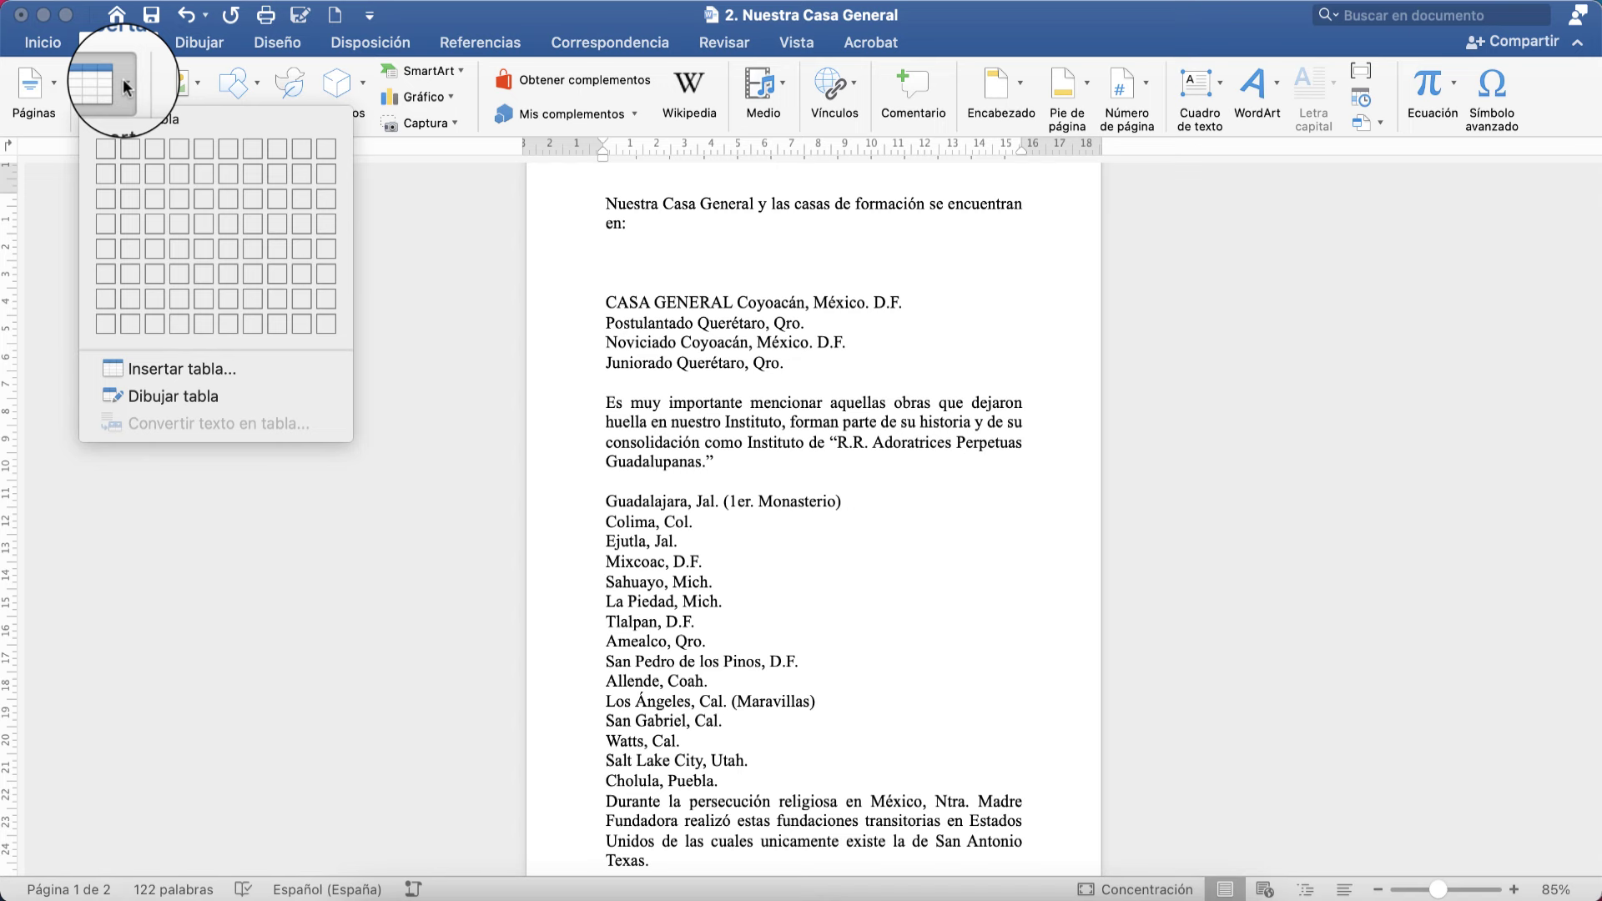
left_click(106, 151)
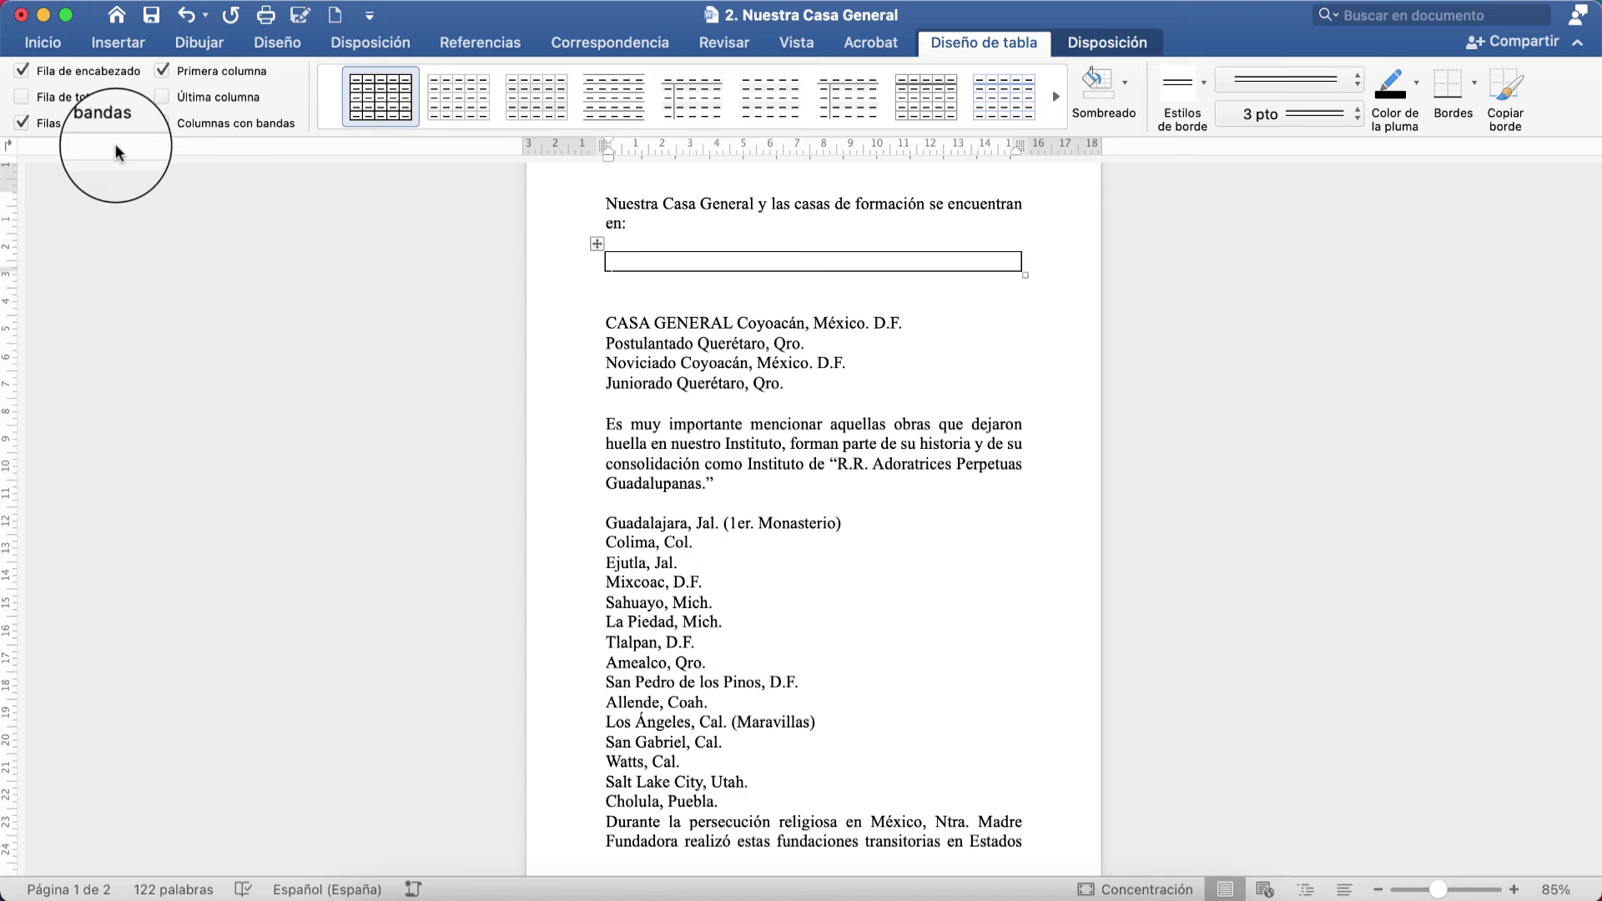
key("super+z")
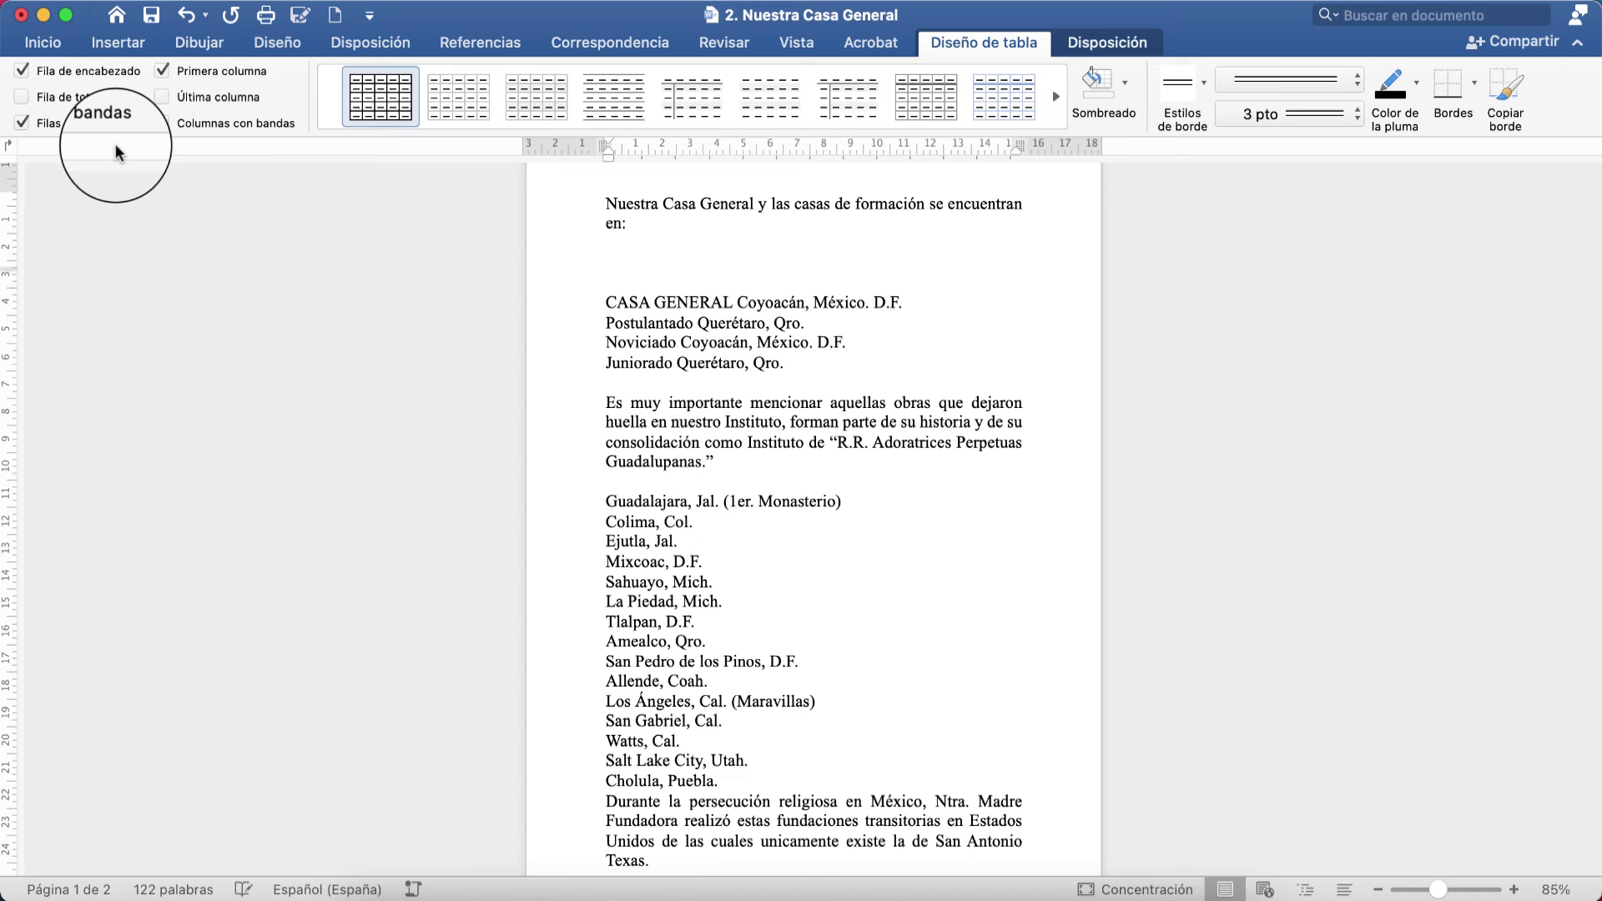
Insert a two-column, four-row table below 'en:'
left_click(117, 41)
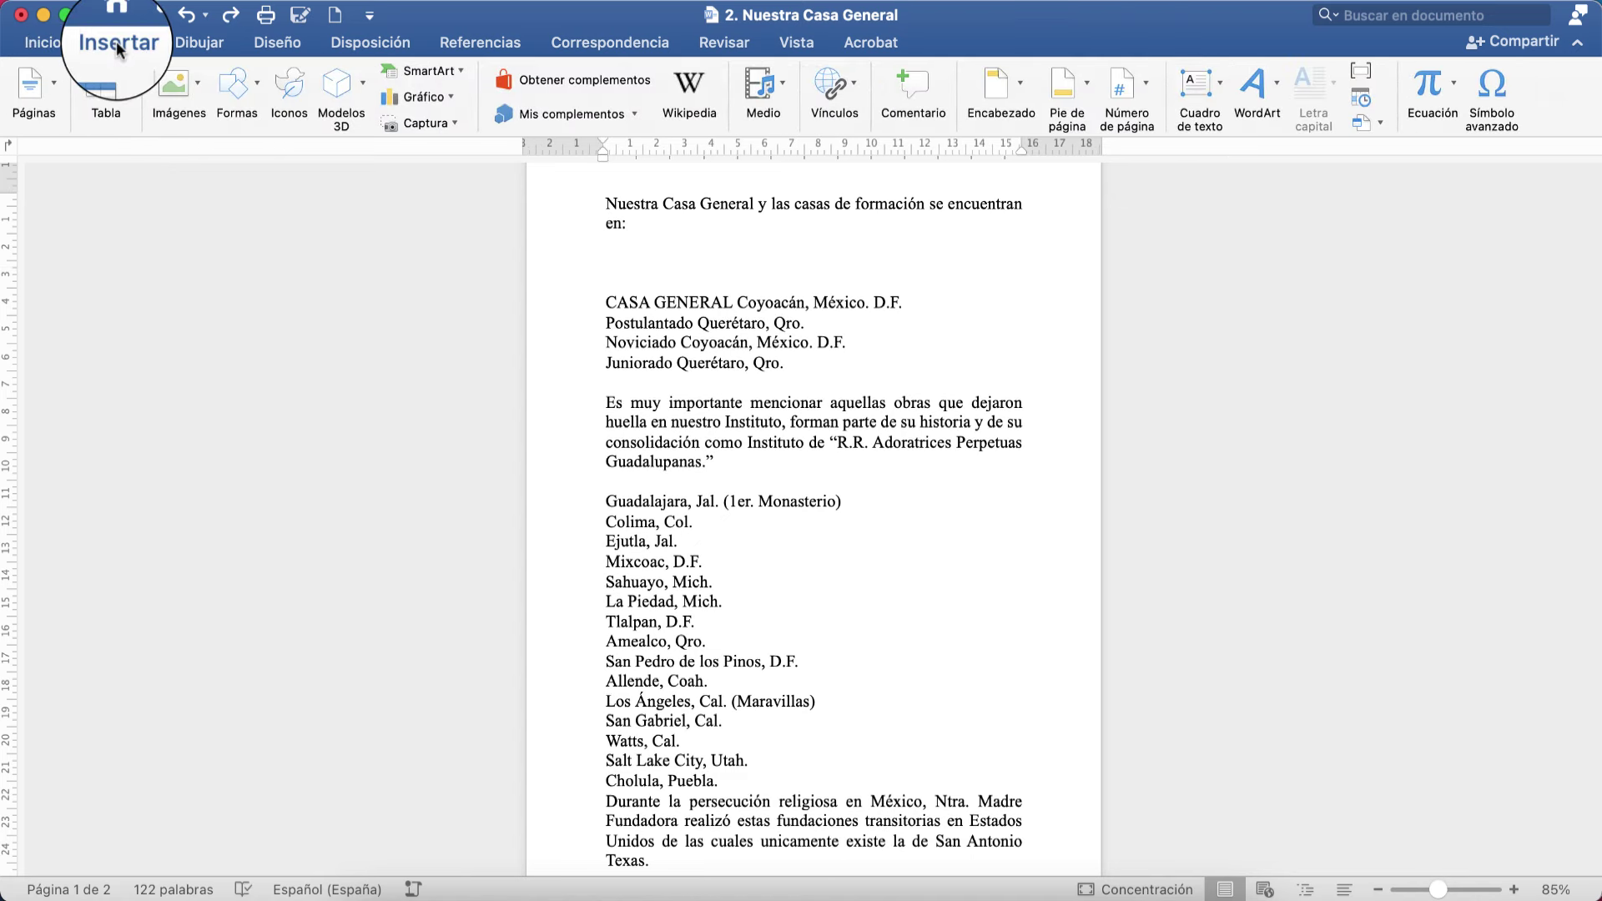
left_click(125, 88)
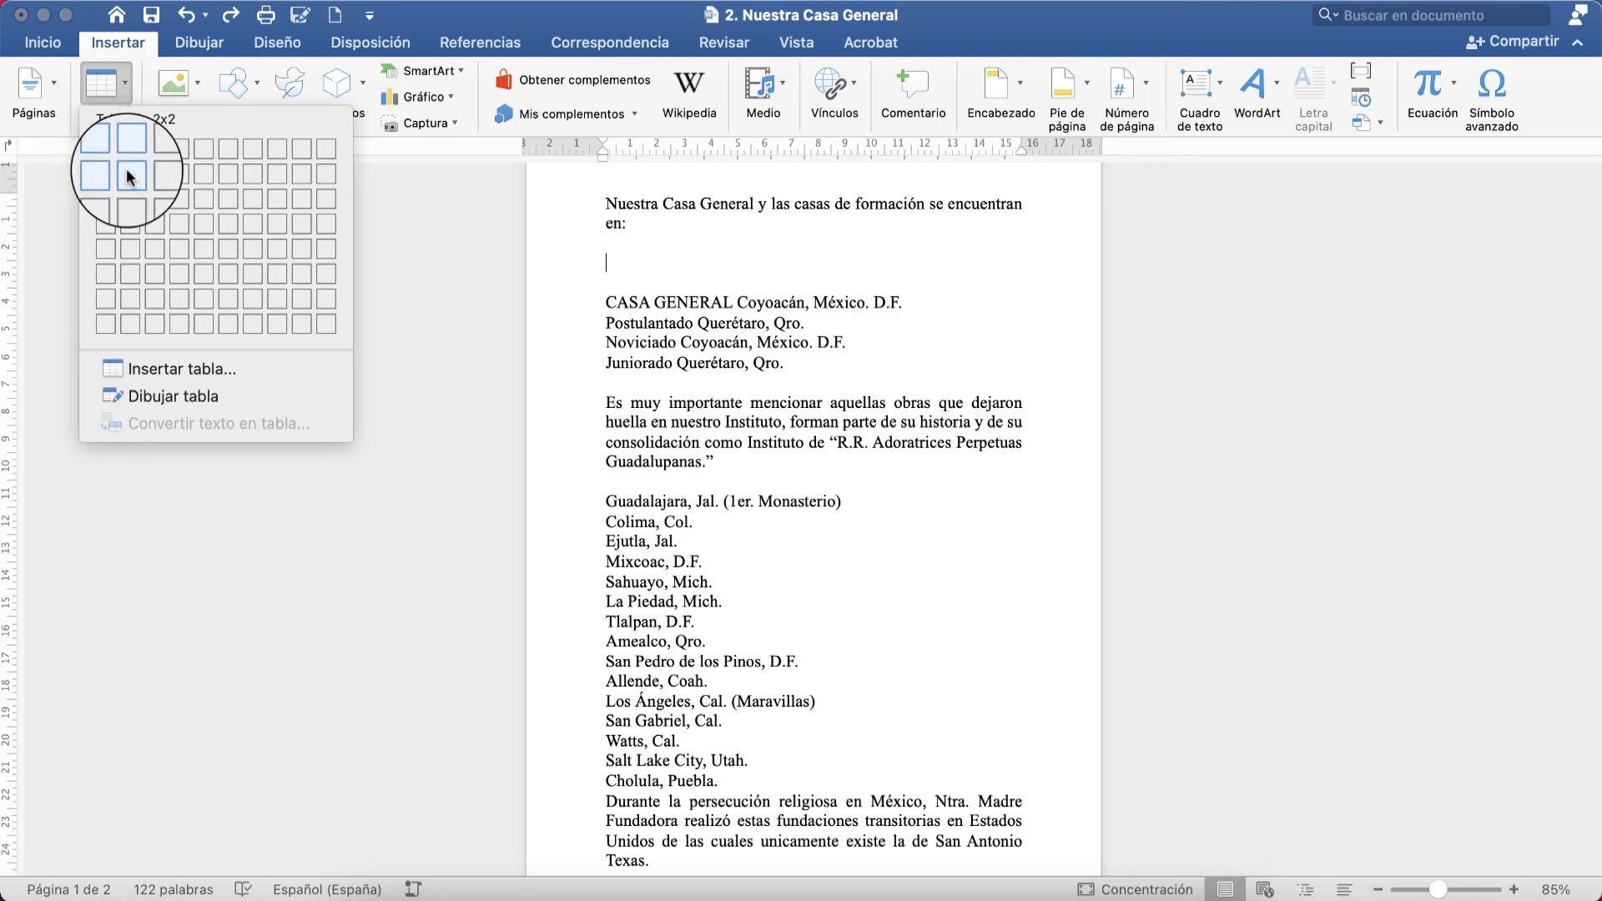
left_click(125, 232)
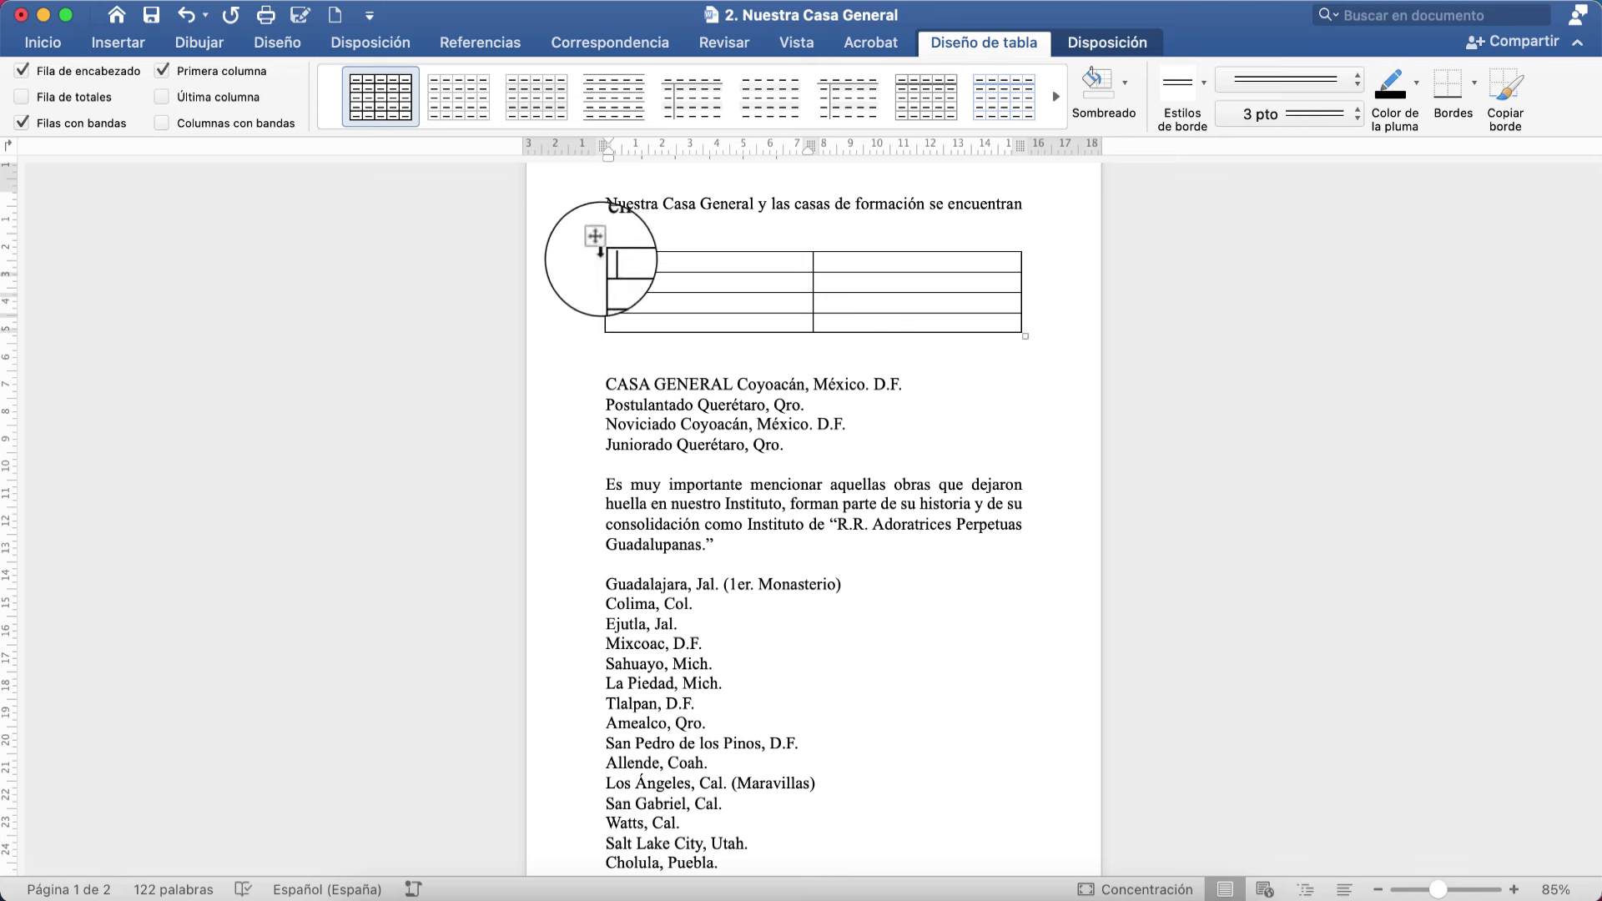
Select the new table and open Propiedades de tabla from its context menu
left_click(596, 244)
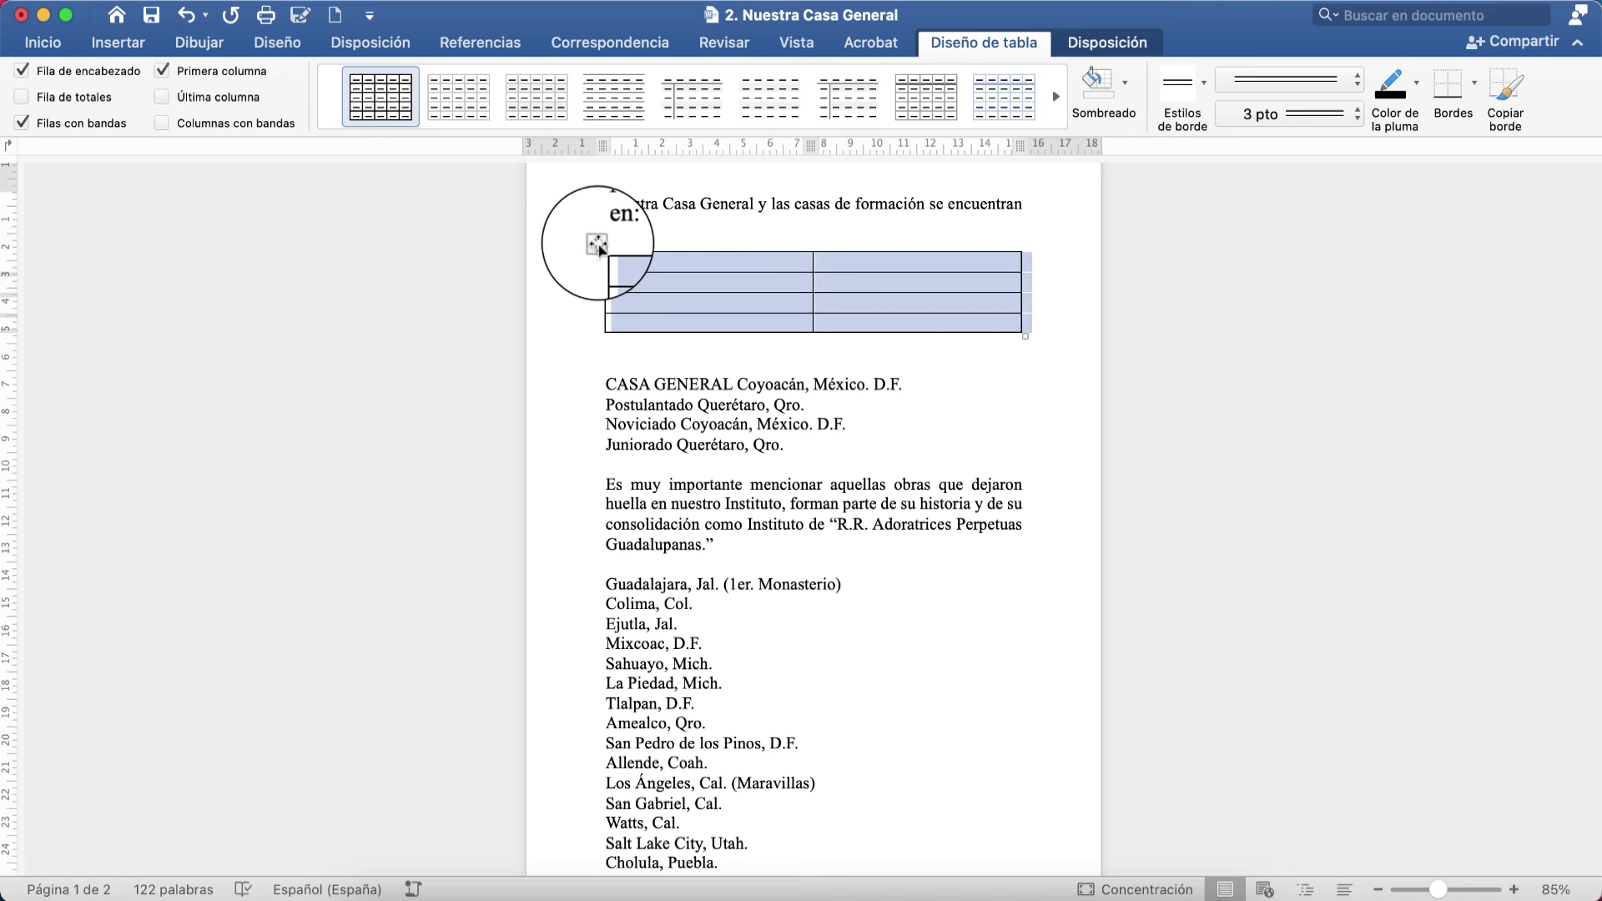
right_click(596, 244)
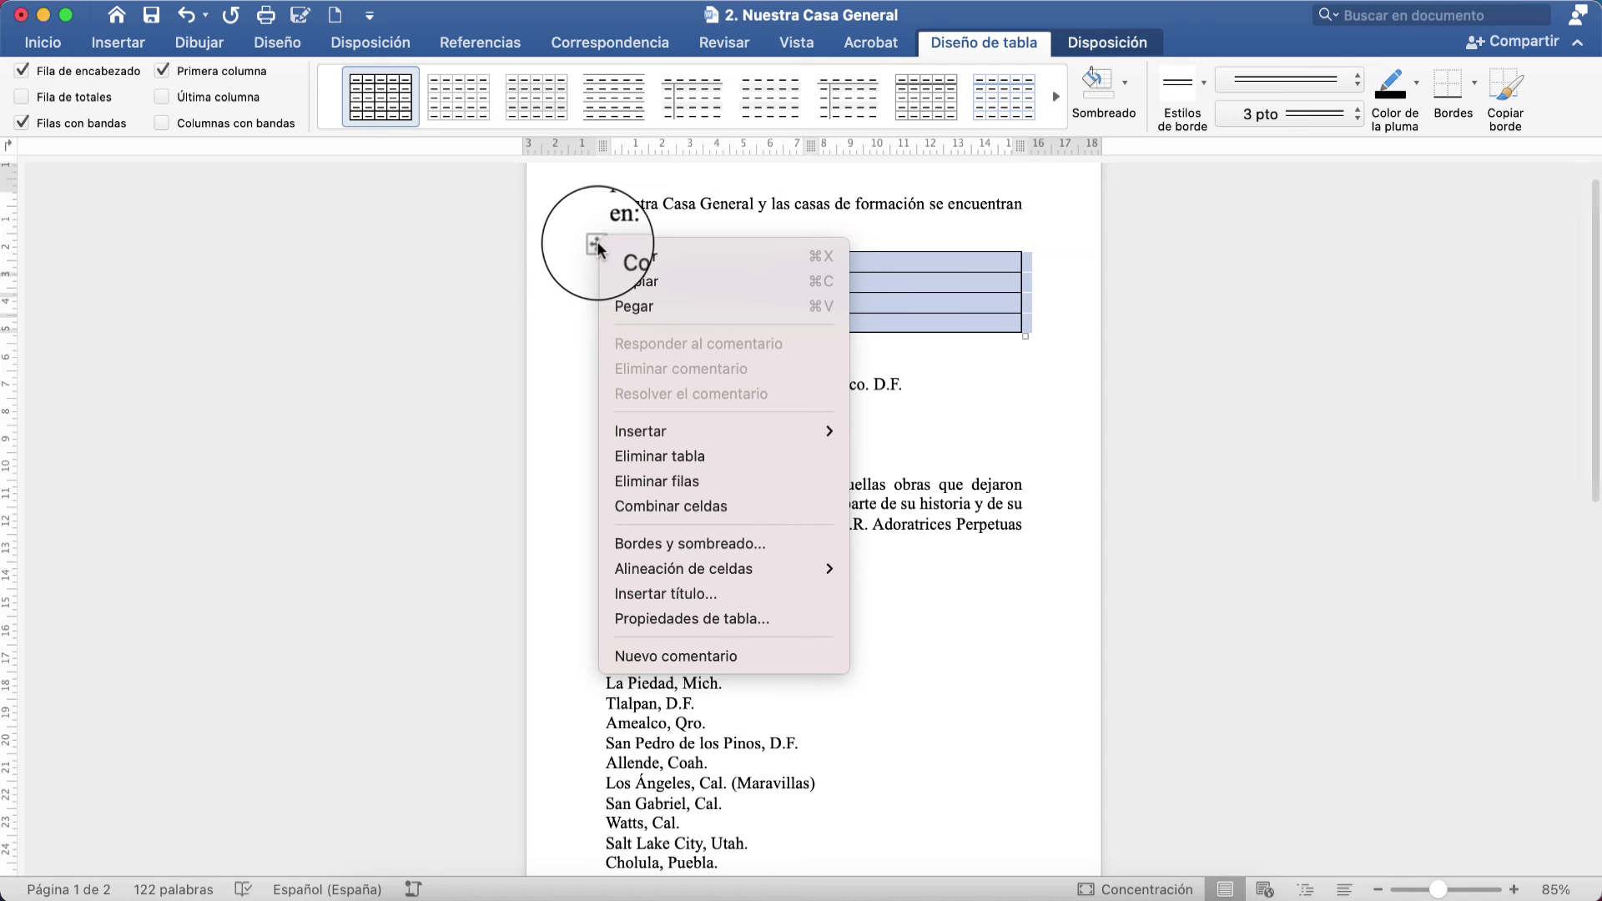
left_click(597, 245)
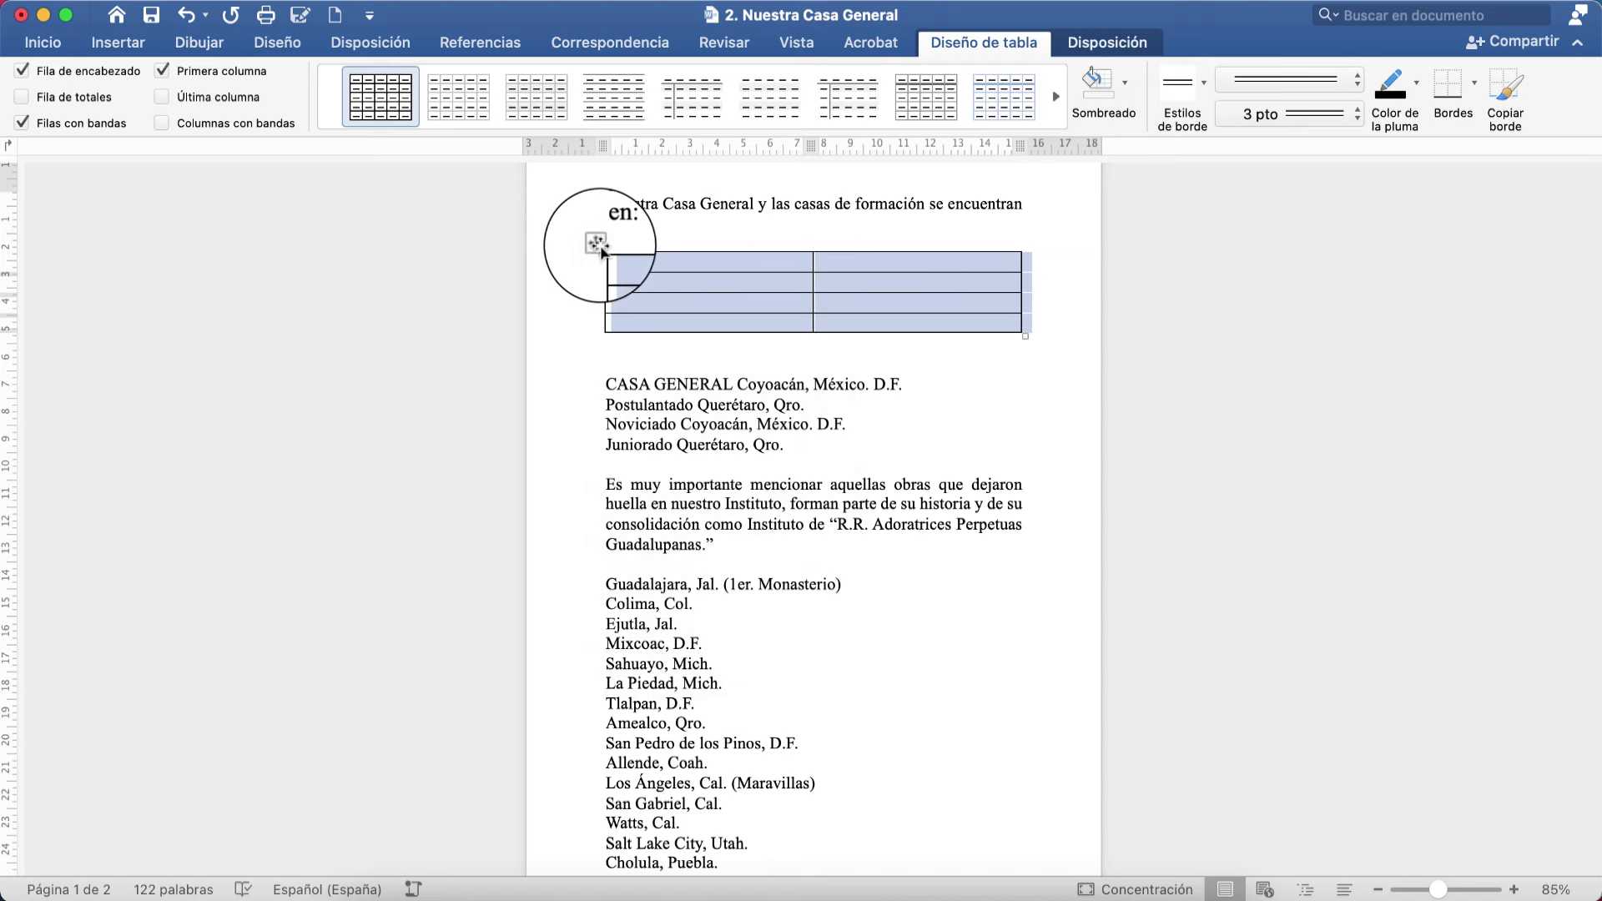
right_click(597, 244)
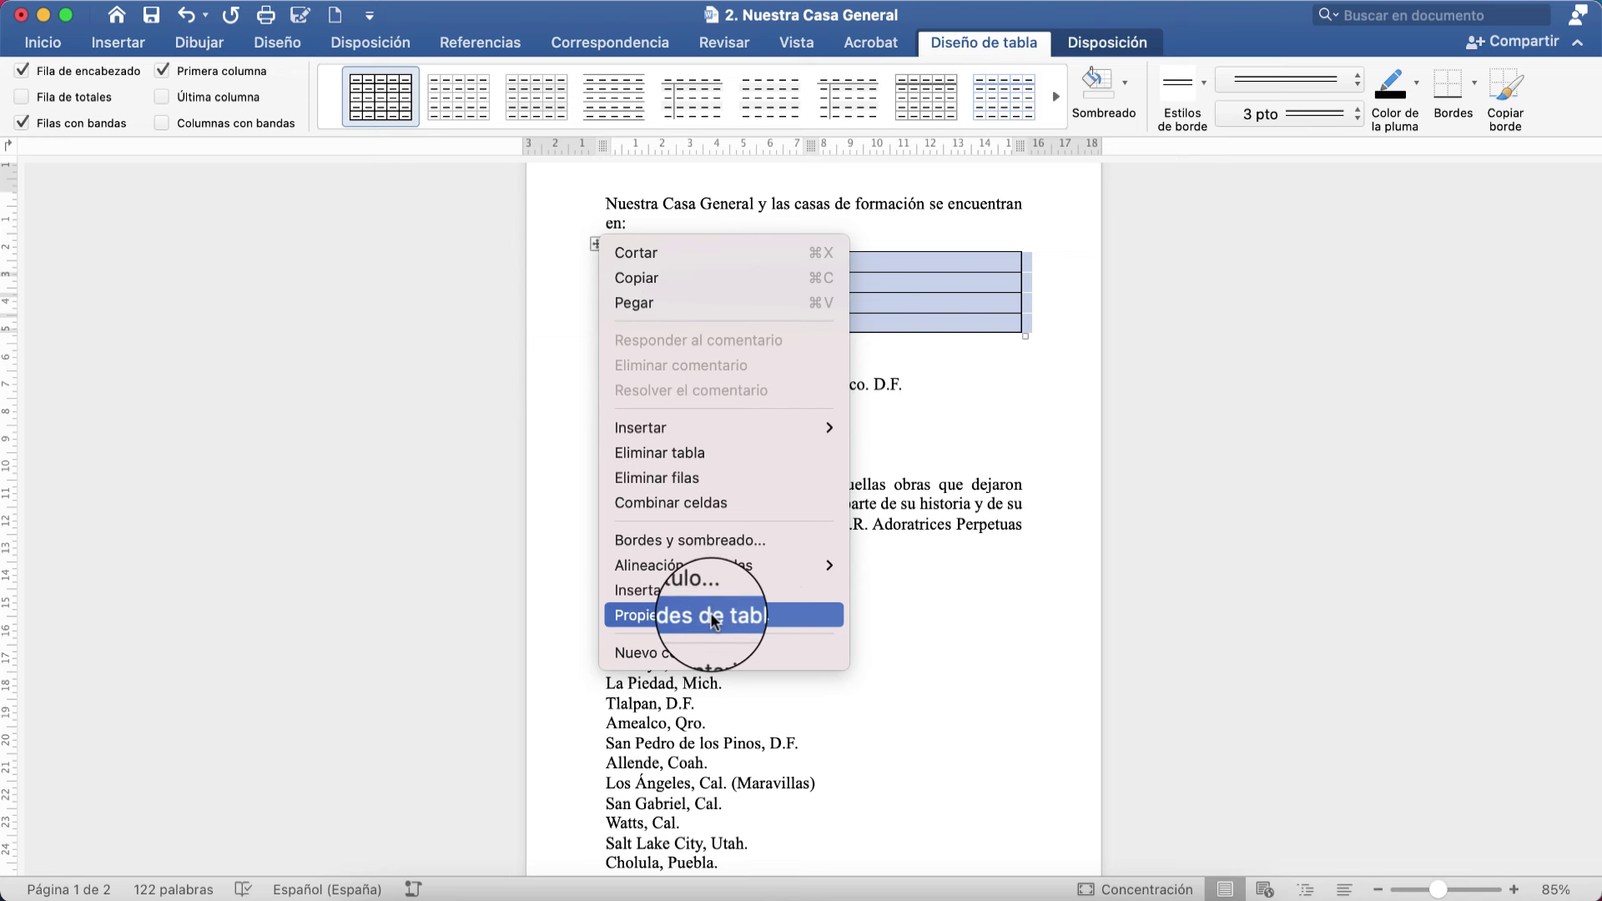
left_click(691, 614)
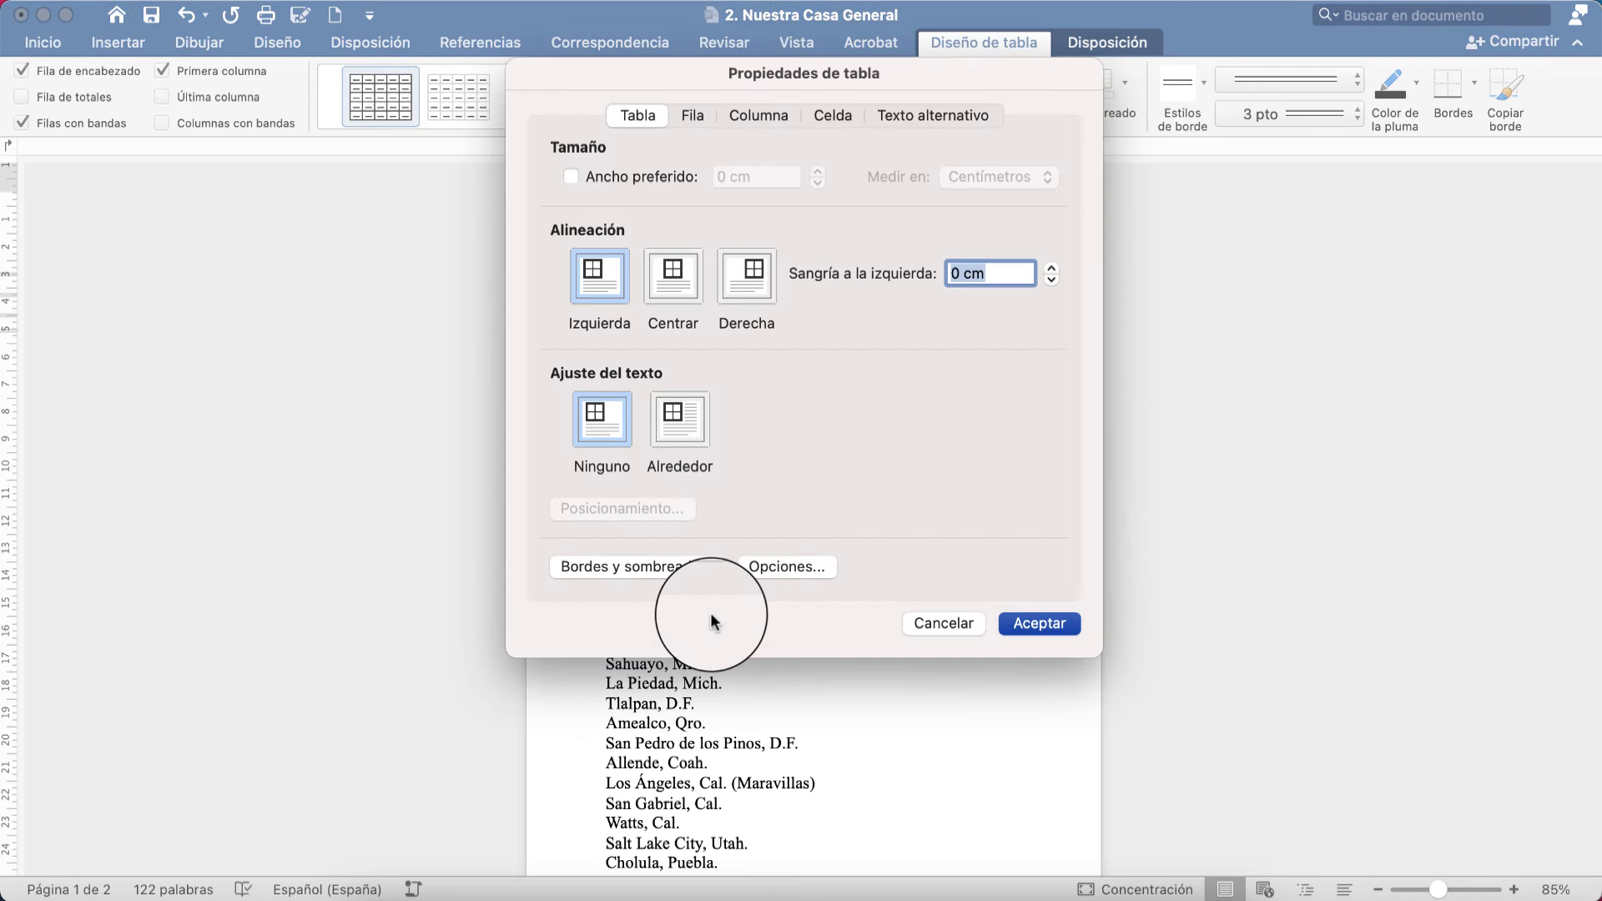
Apply a 3 pt thin-thick-thin double border to the table and close both dialogs
left_click(634, 567)
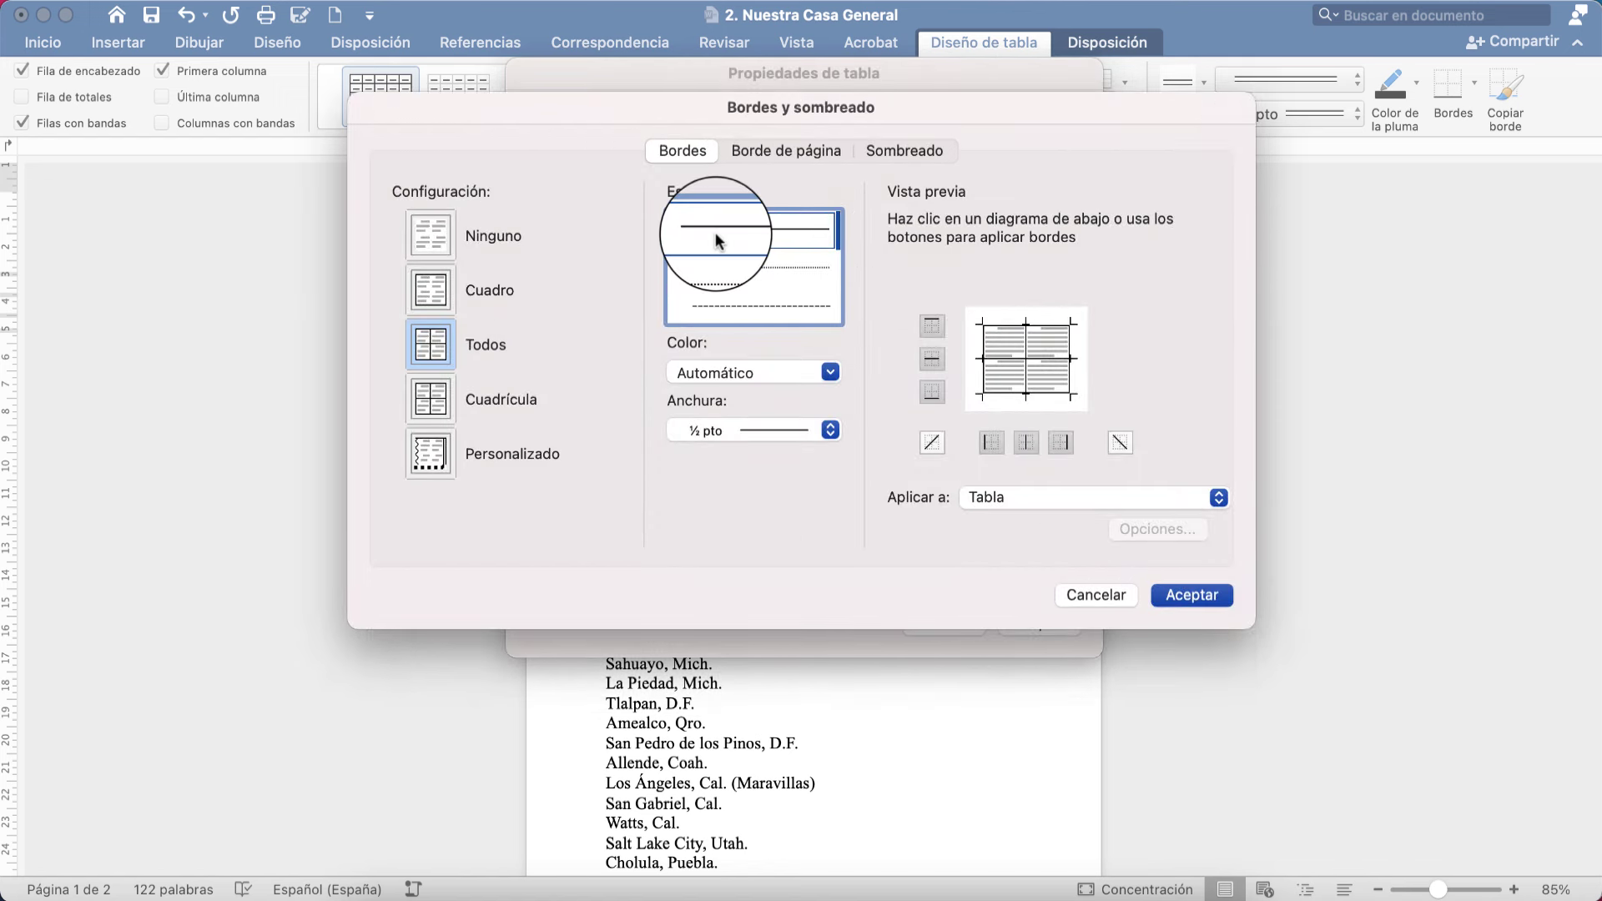
scroll(714, 232, "down", 2)
scroll(718, 252, "down", 1)
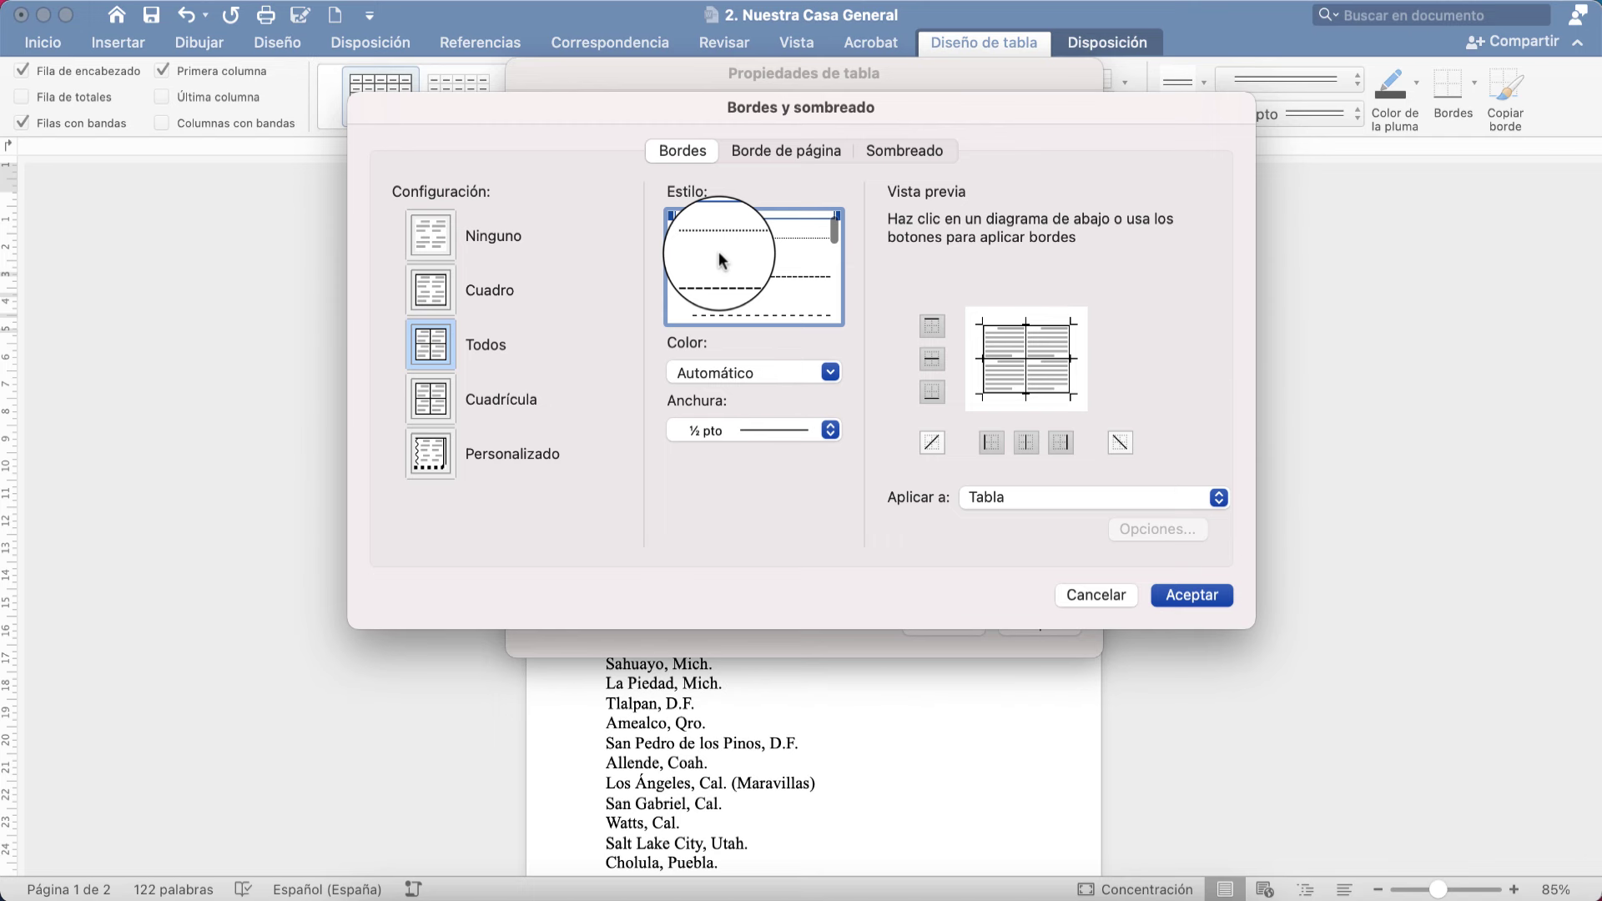
scroll(718, 252, "down", 2)
scroll(718, 252, "down", 2)
scroll(718, 252, "down", 2)
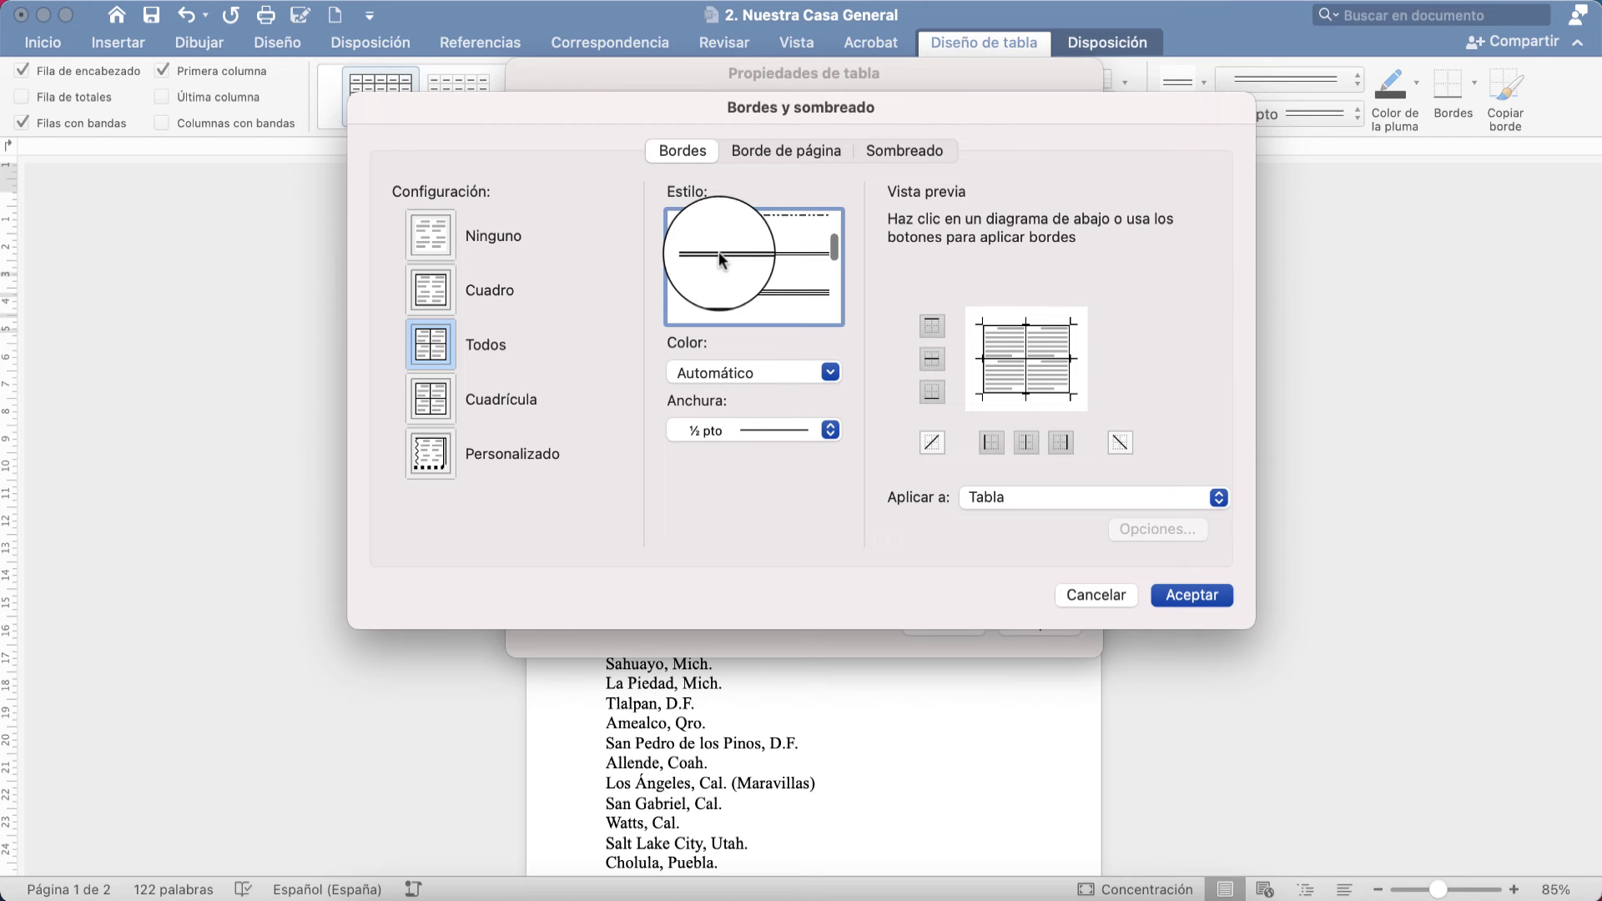
scroll(718, 252, "down", 2)
scroll(718, 252, "down", 2)
scroll(718, 252, "down", 2)
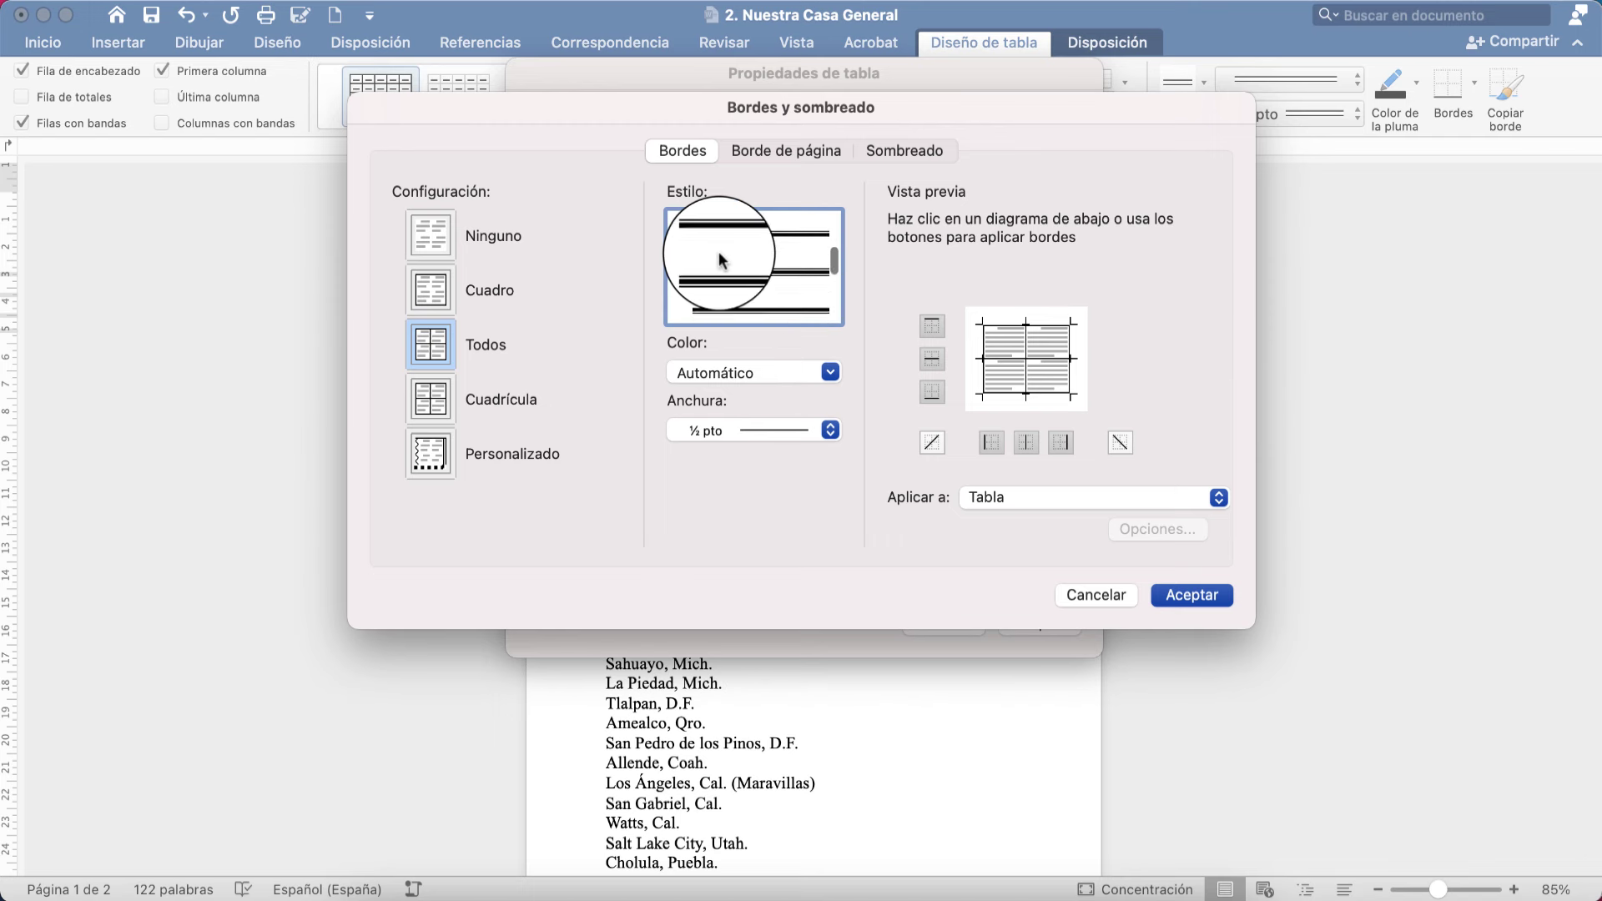
scroll(718, 252, "down", 2)
scroll(719, 252, "down", 1)
scroll(718, 254, "down", 2)
scroll(719, 254, "down", 2)
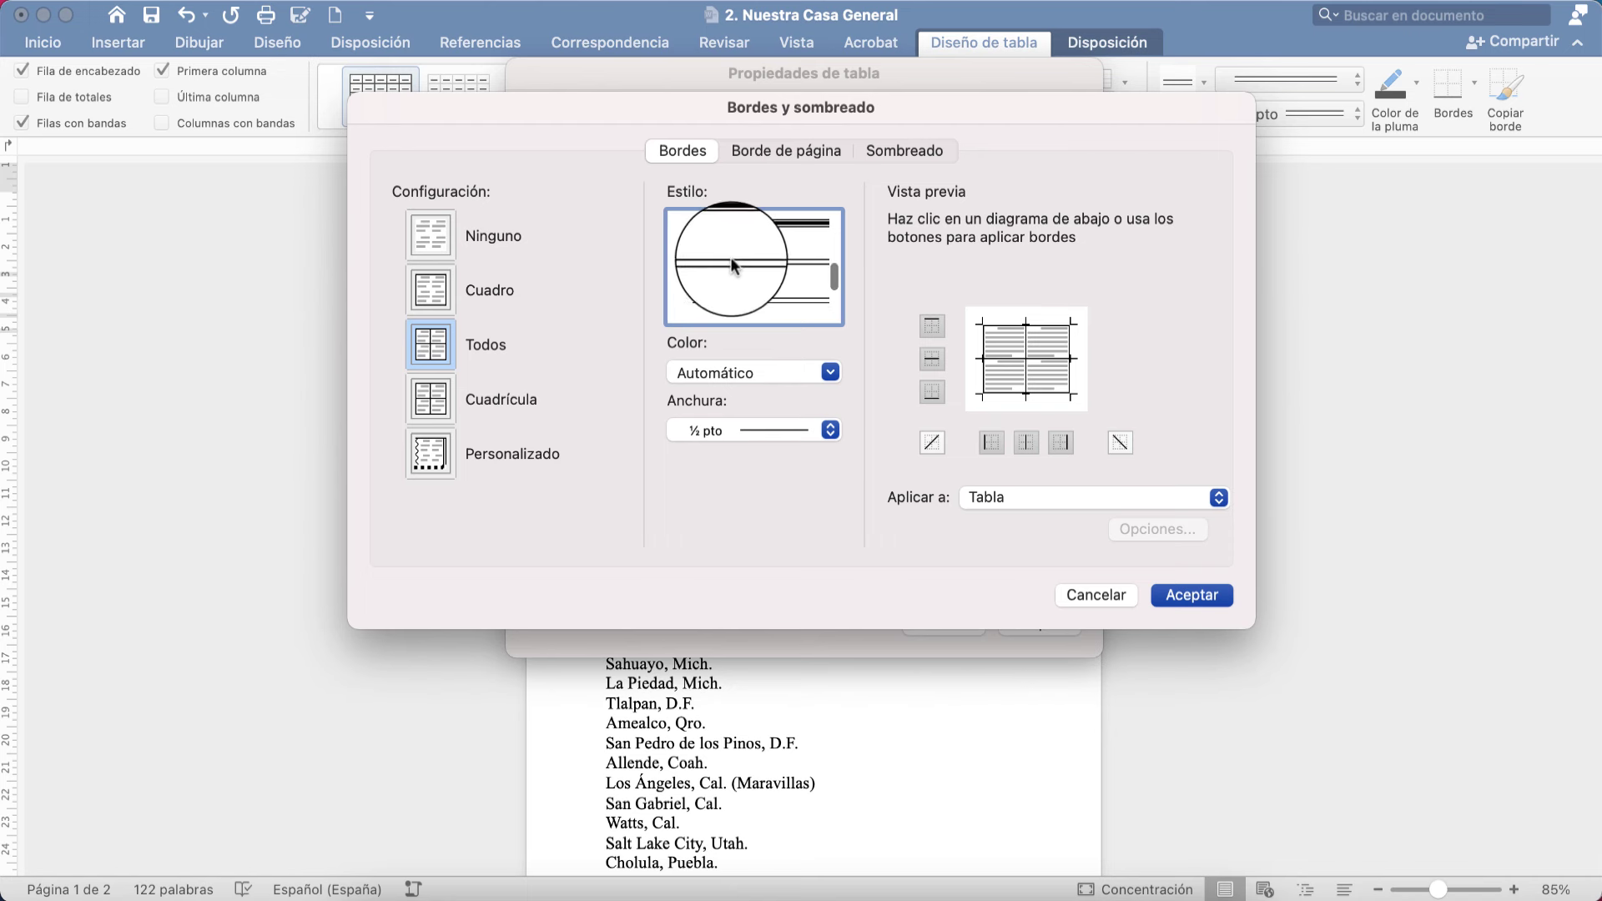
left_click(750, 302)
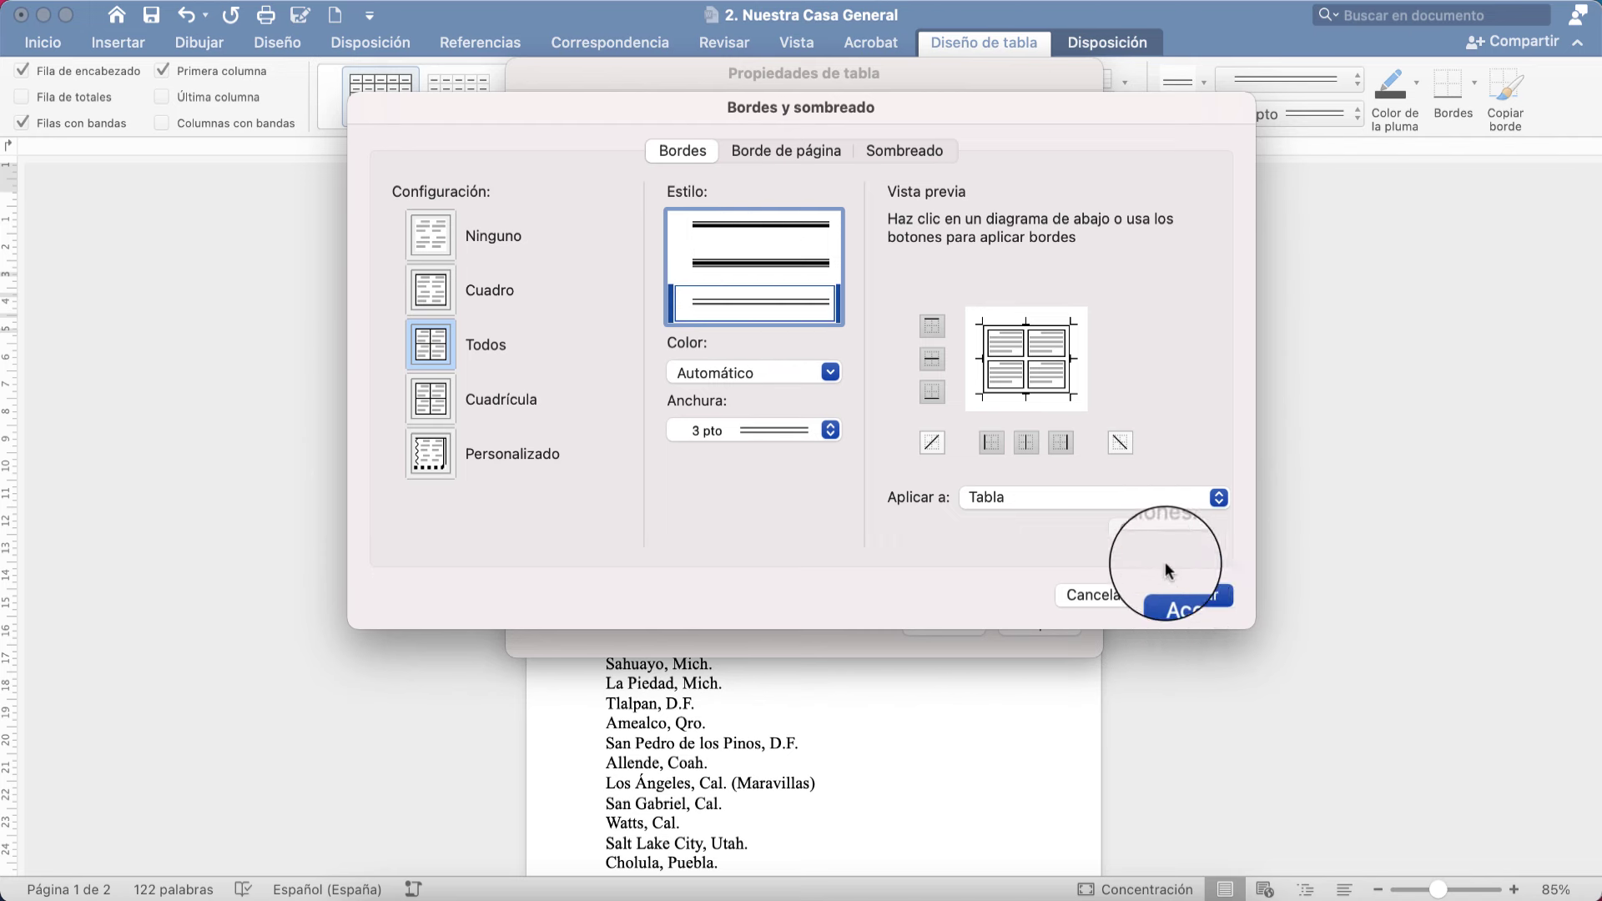
left_click(1193, 596)
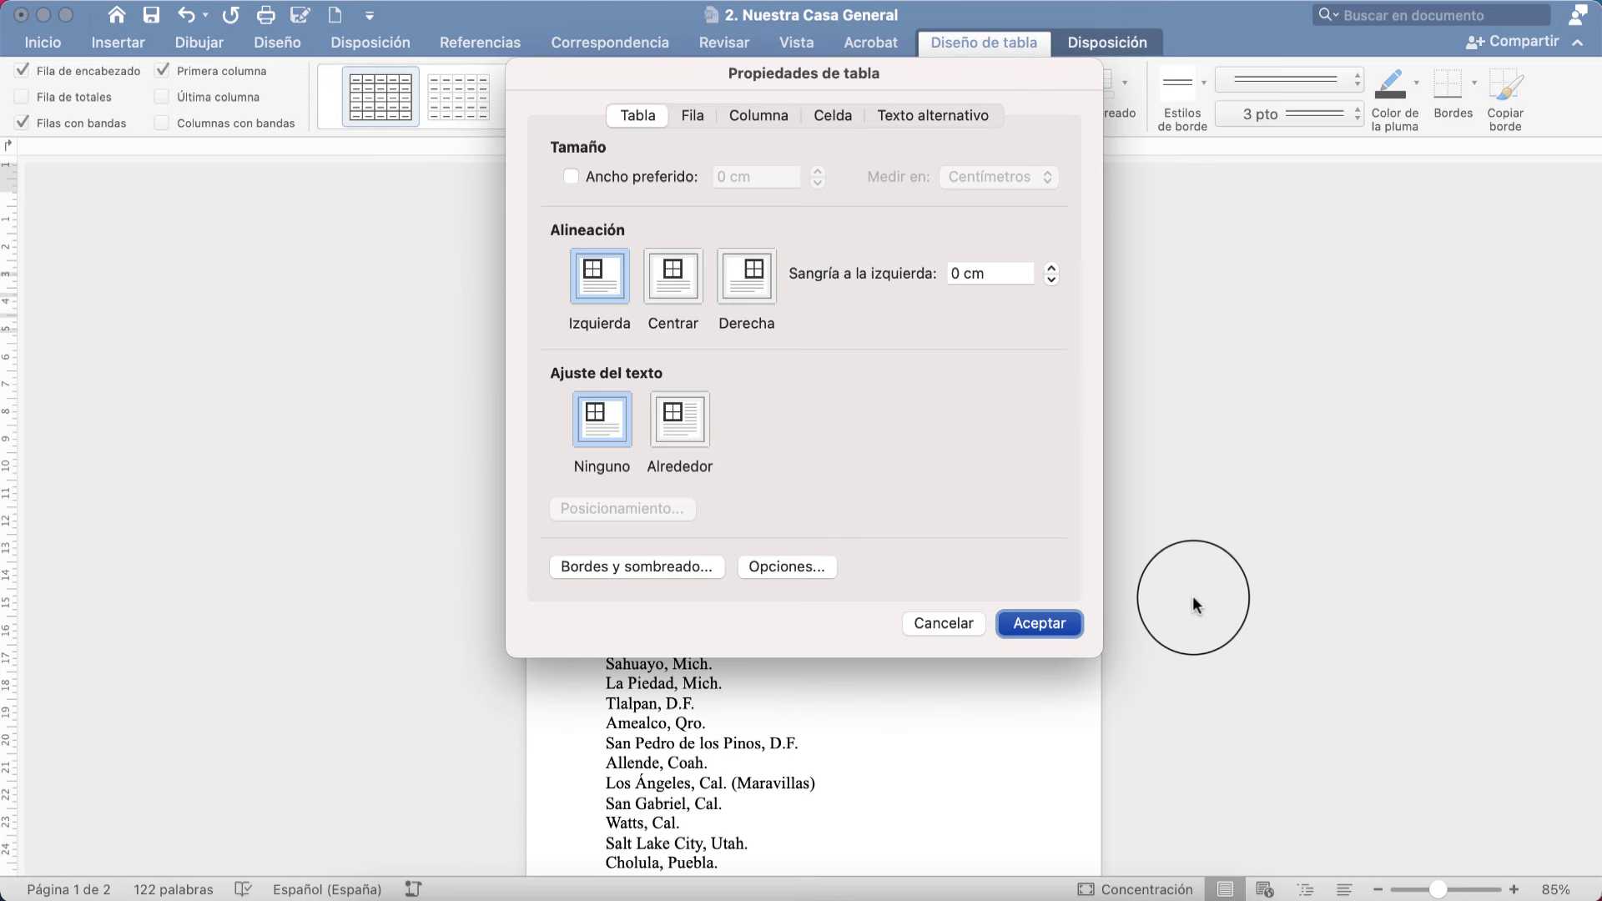
left_click(1039, 625)
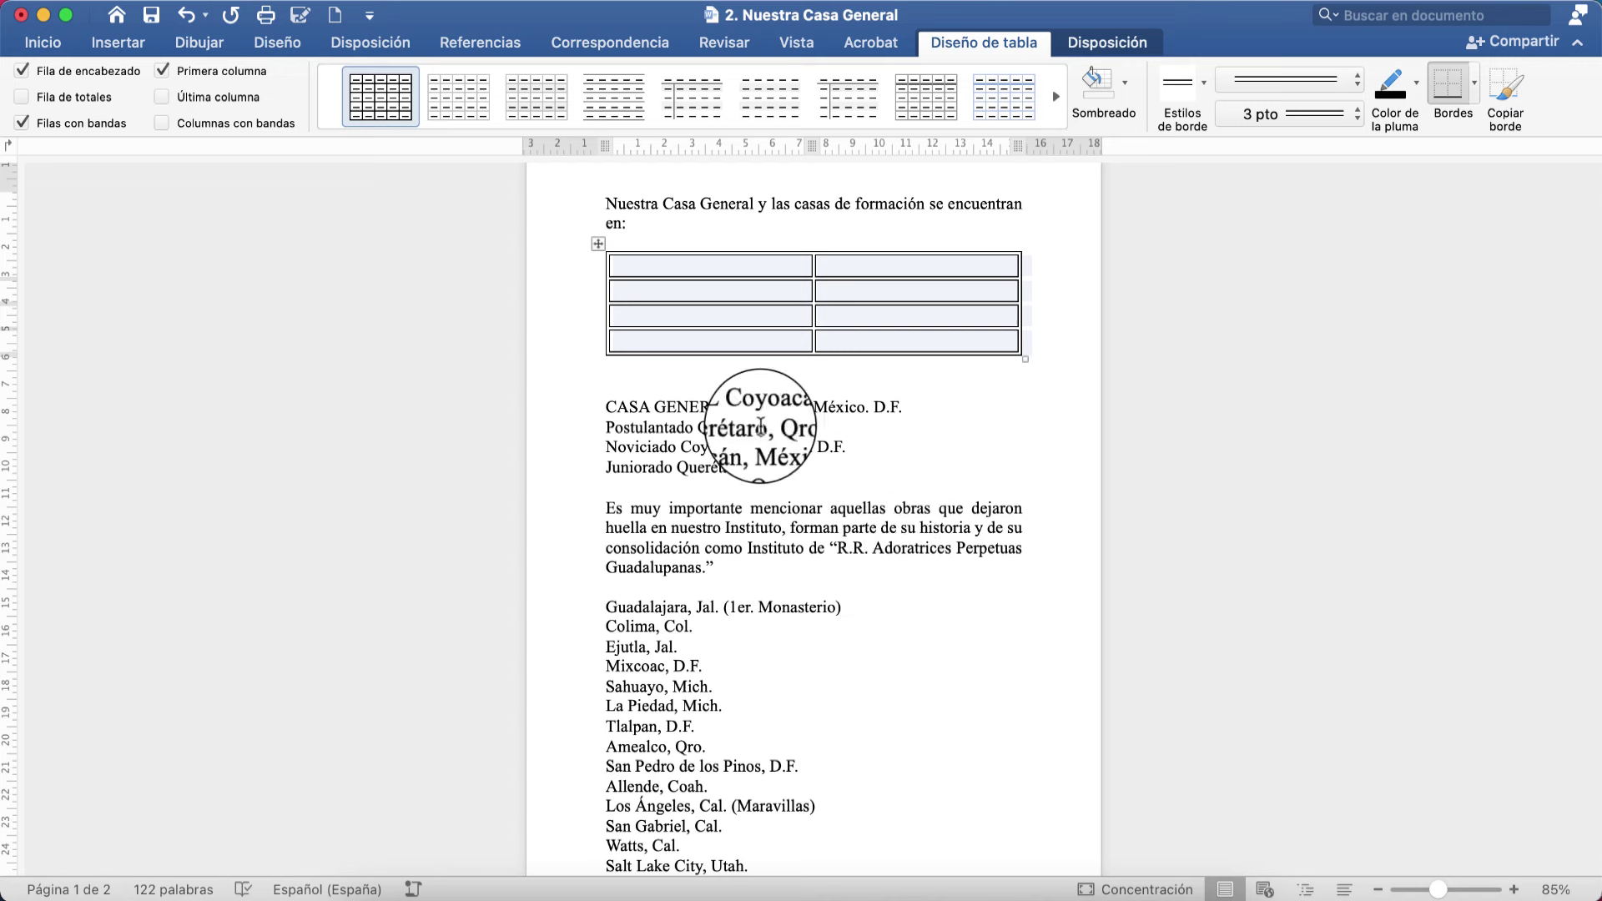
Cut CASA GENERAL from the line below and paste it into the table's first cell
left_click(682, 442)
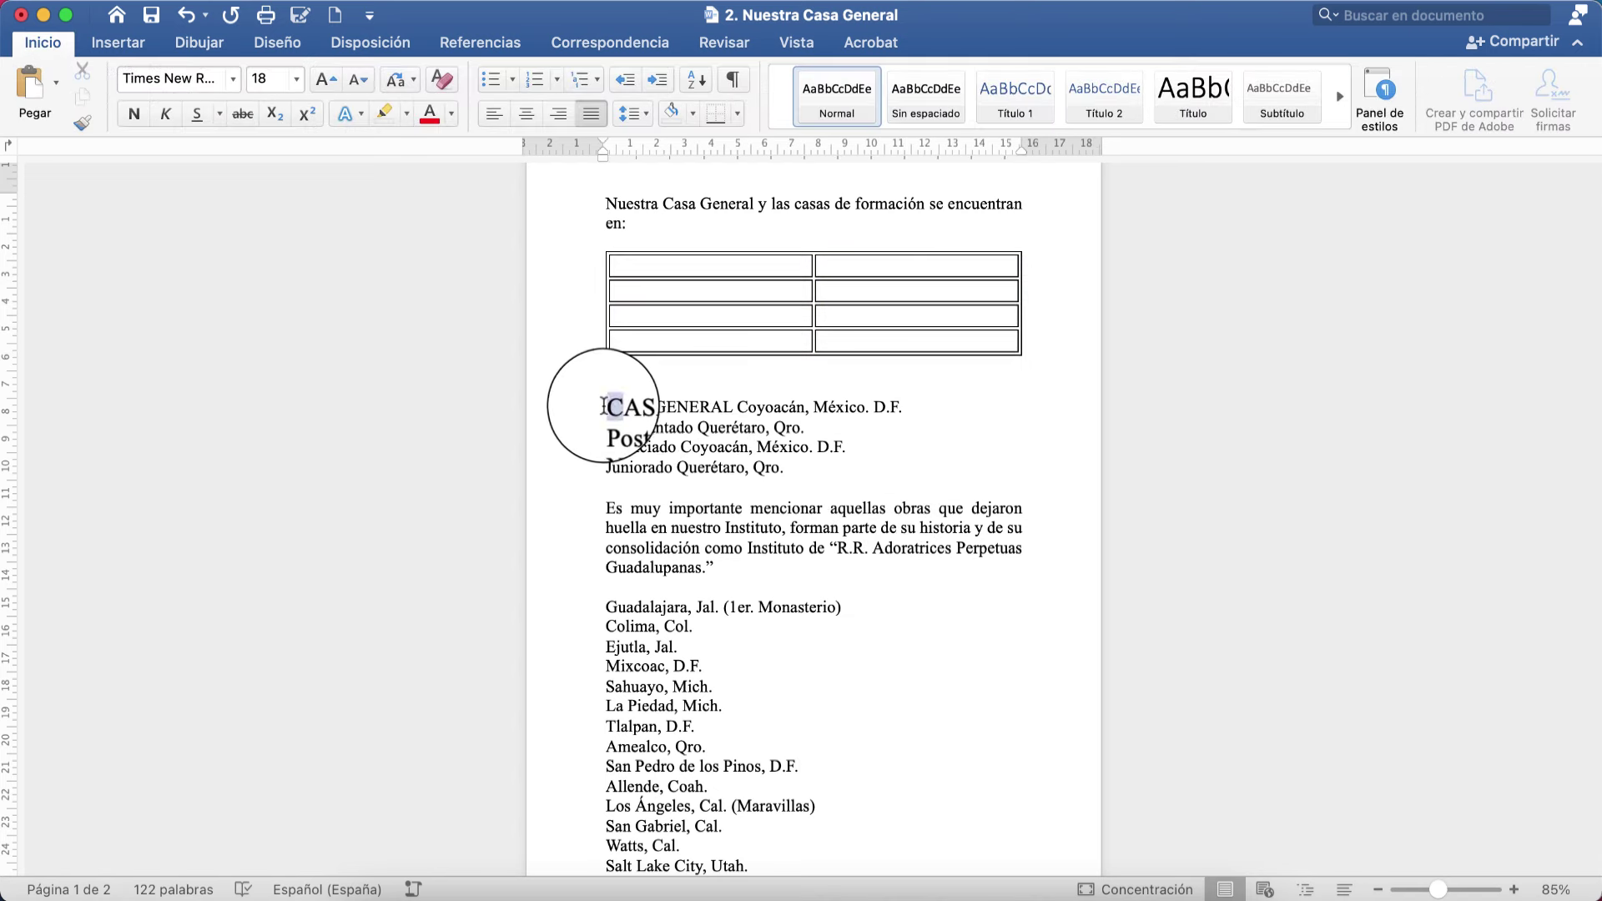
left_click_drag(607, 406, 719, 409)
right_click(717, 409)
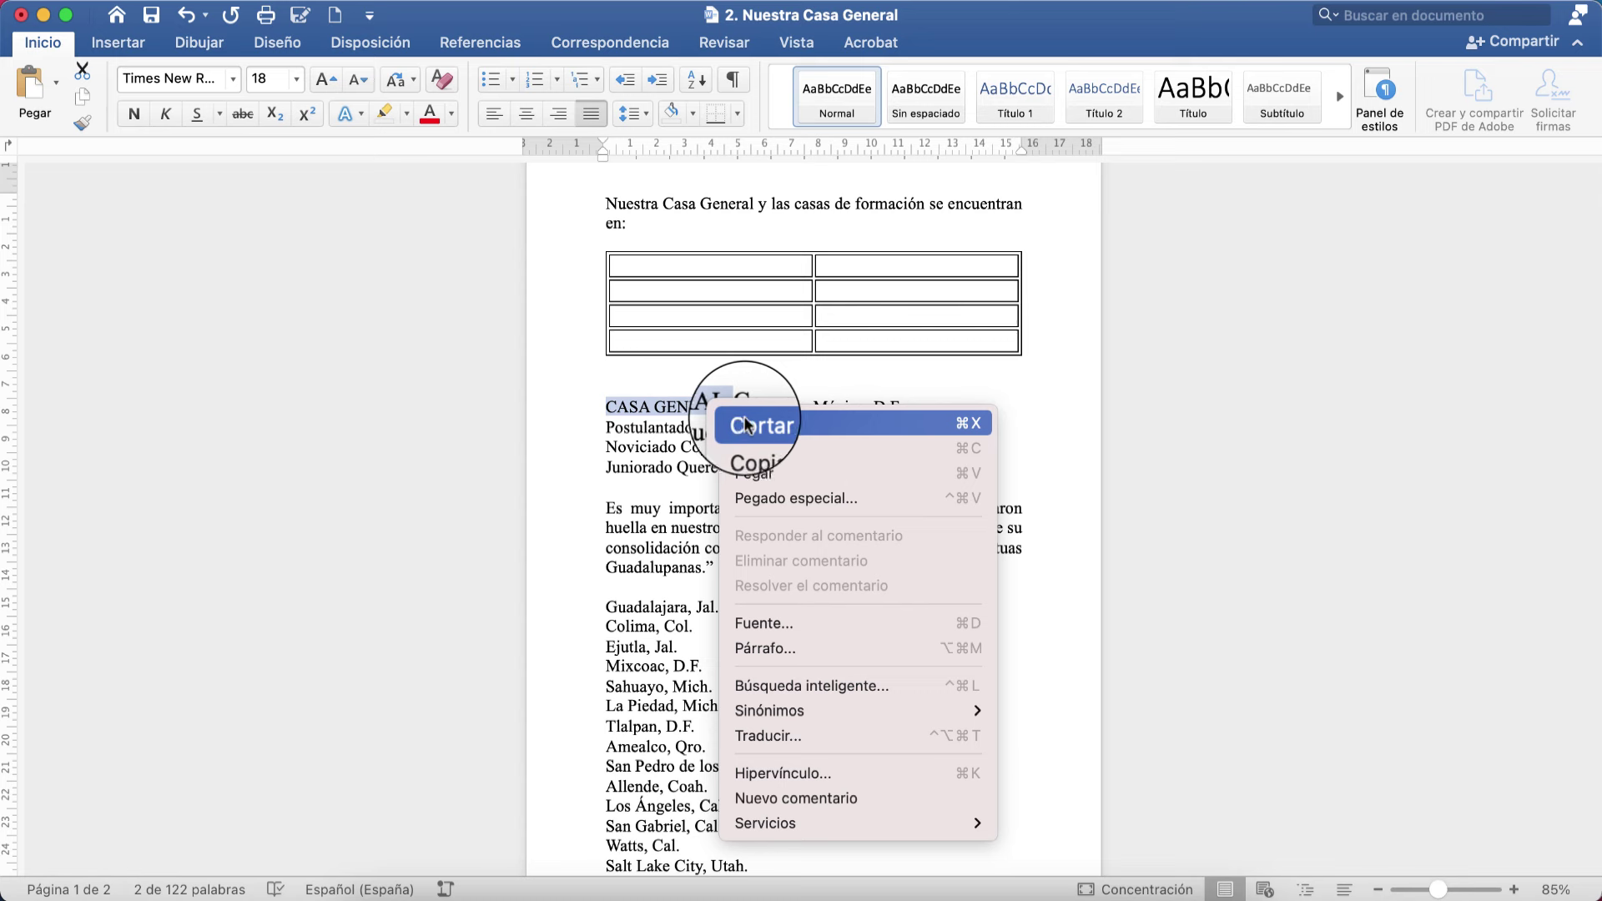
left_click(754, 425)
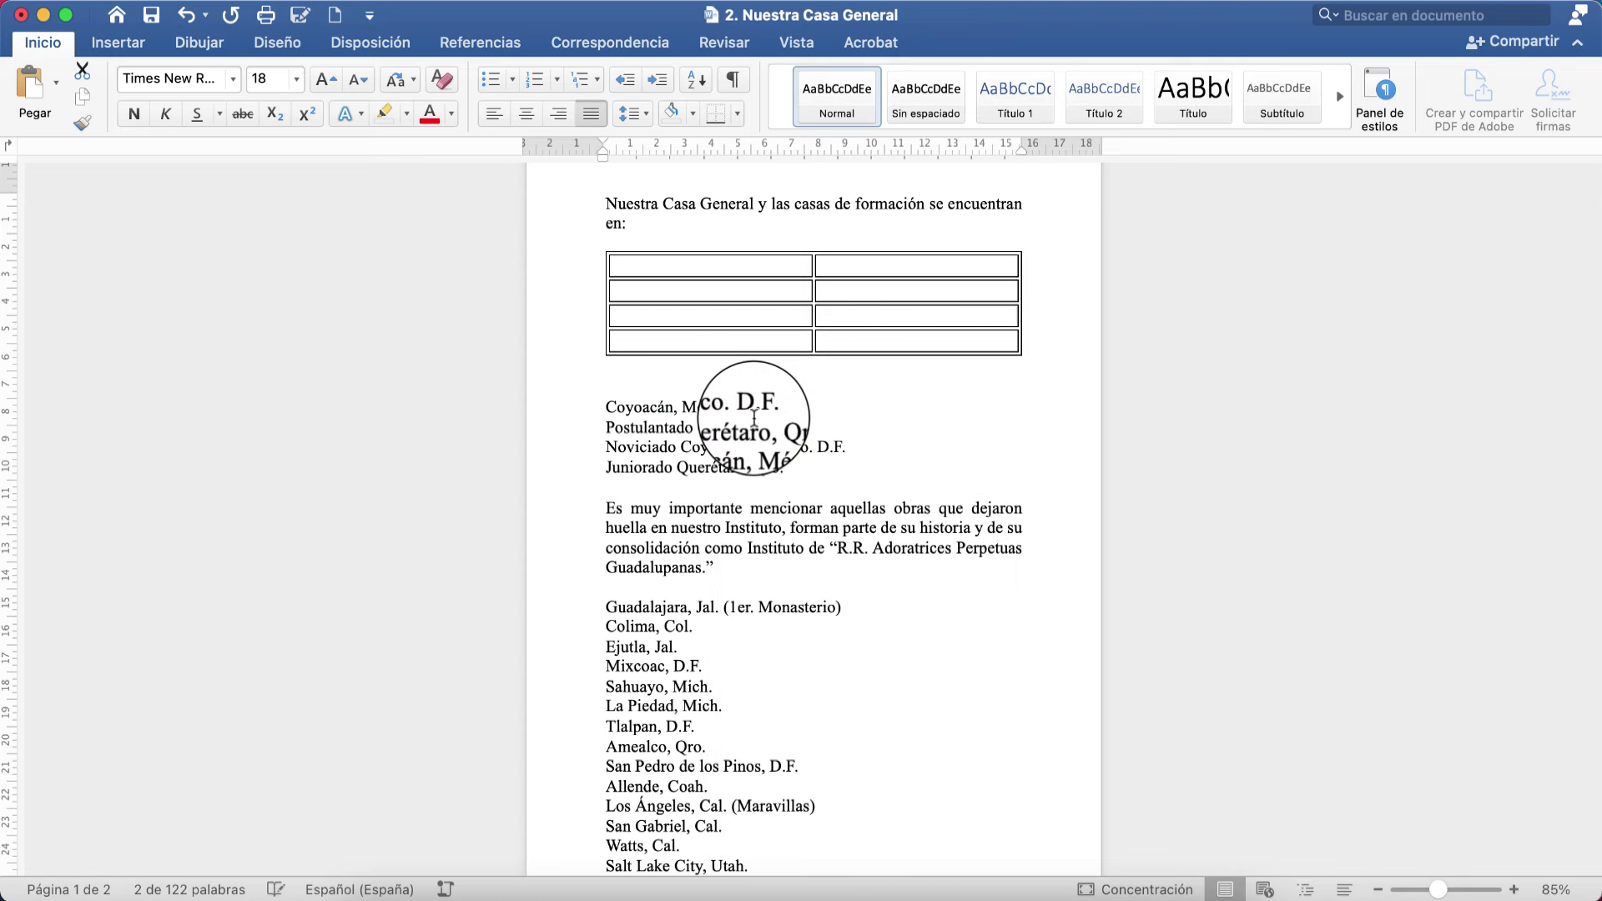
left_click(662, 270)
right_click(661, 272)
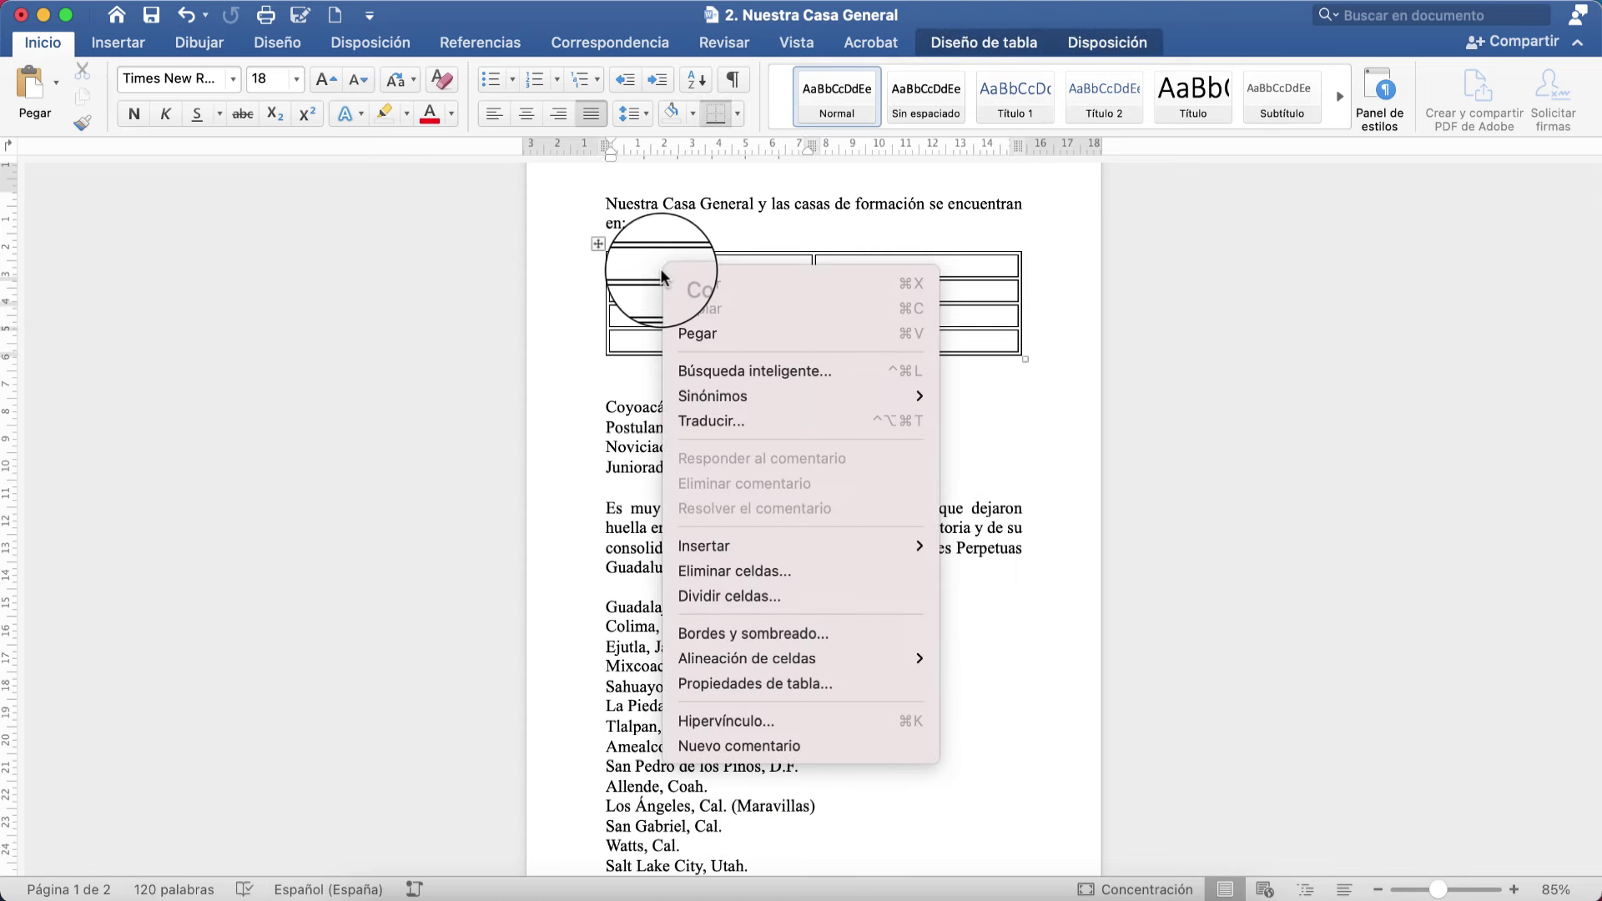
left_click(696, 336)
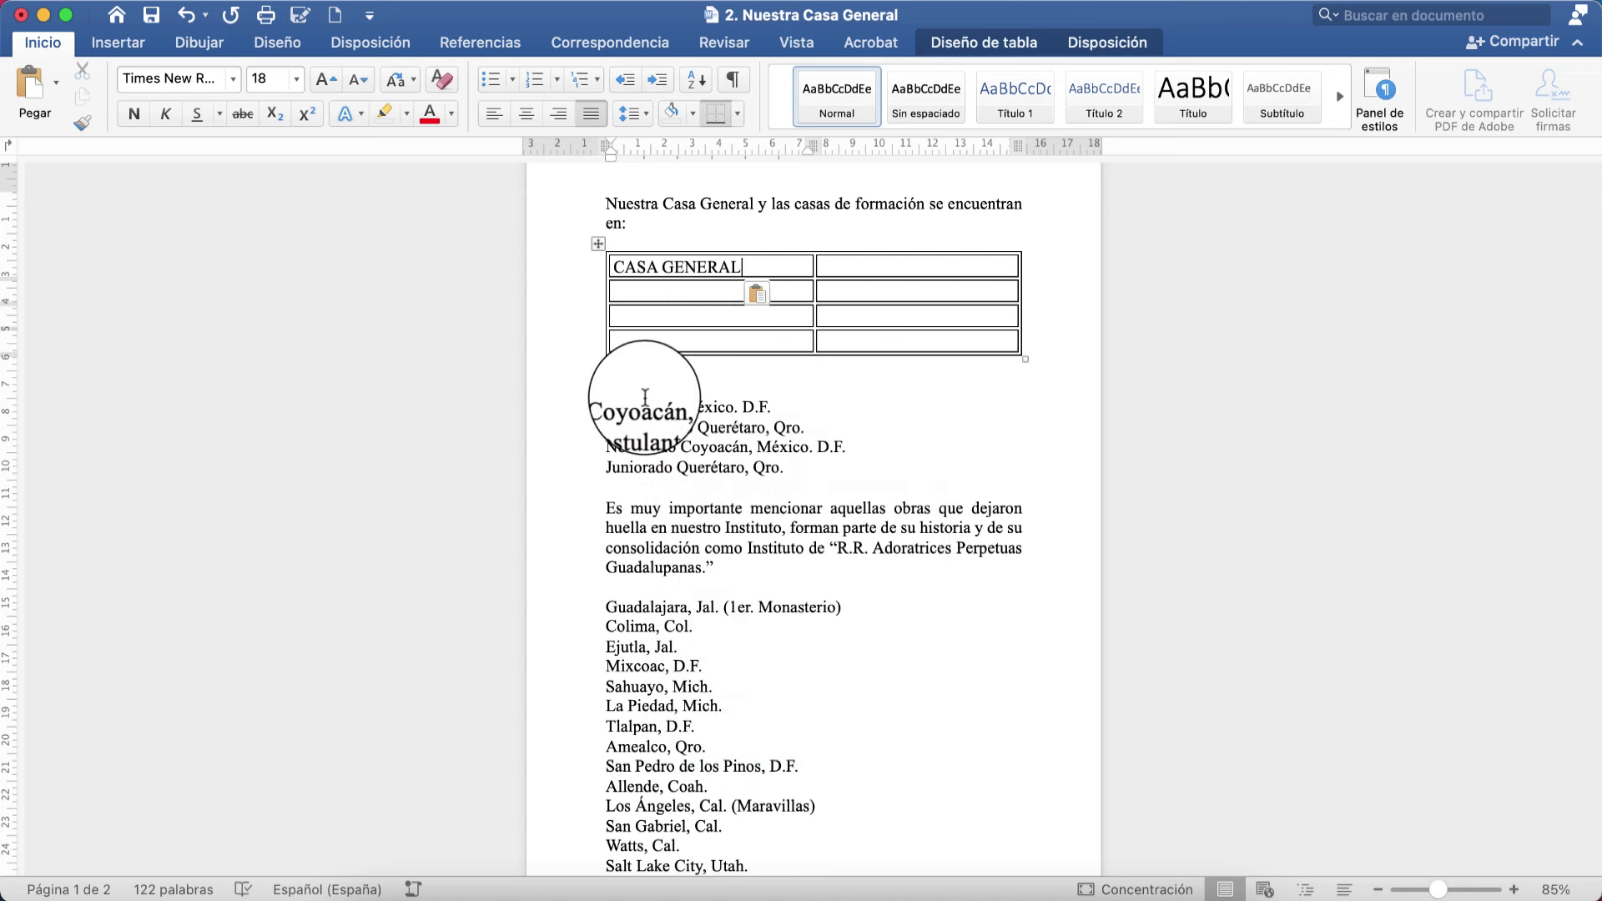
Move Coyoacán, México. D.F. into the second cell of the first row
left_click_drag(604, 406, 728, 409)
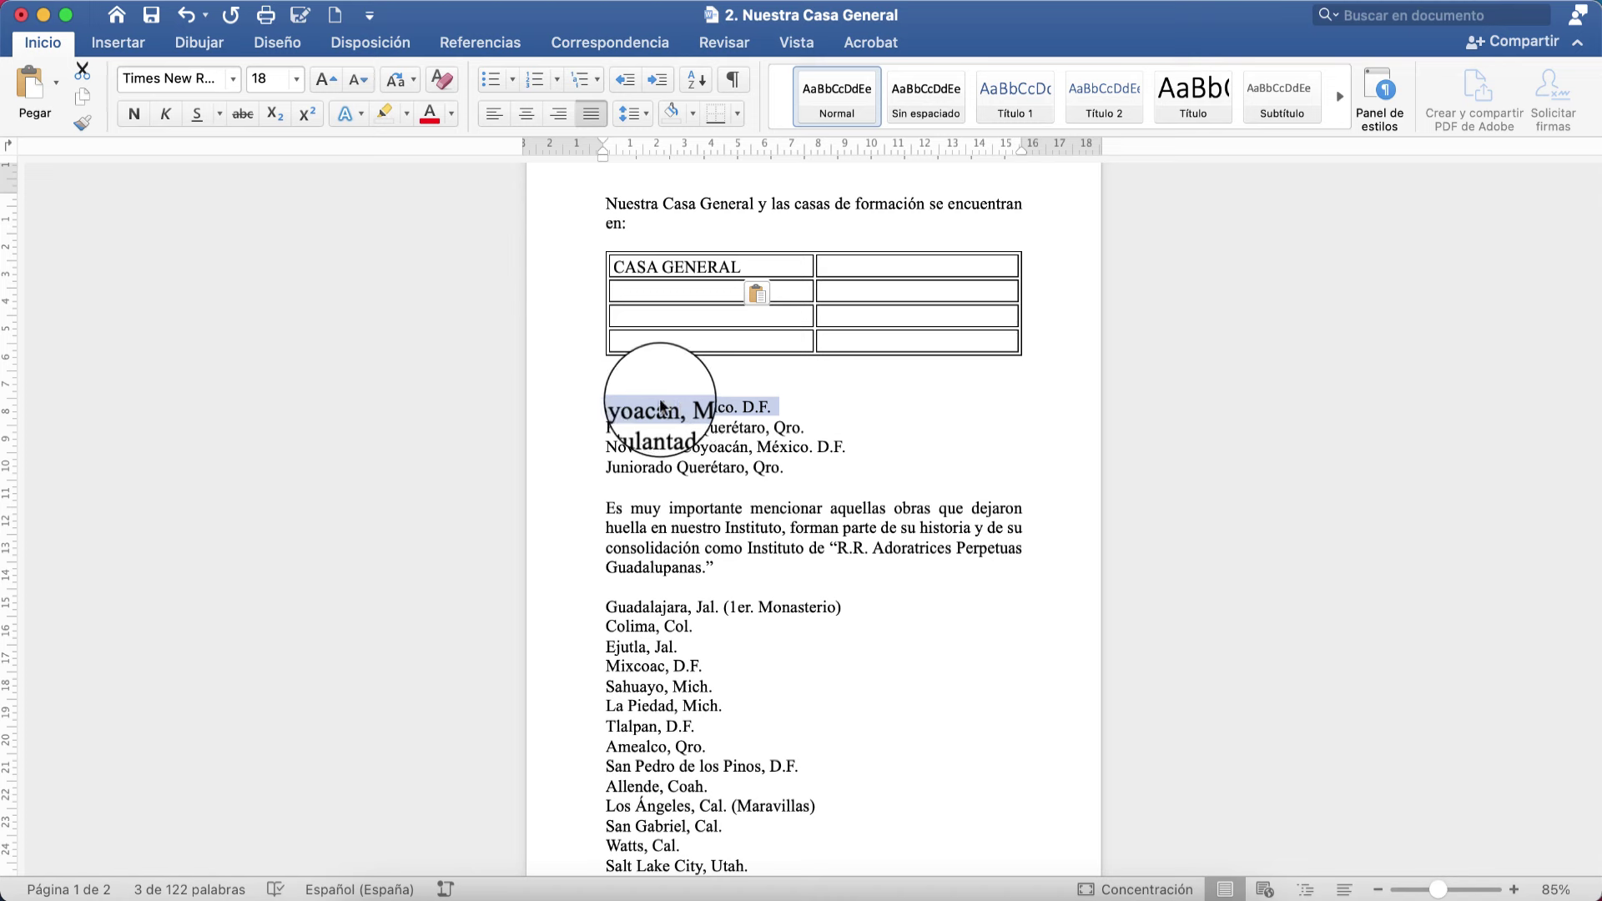
right_click(660, 406)
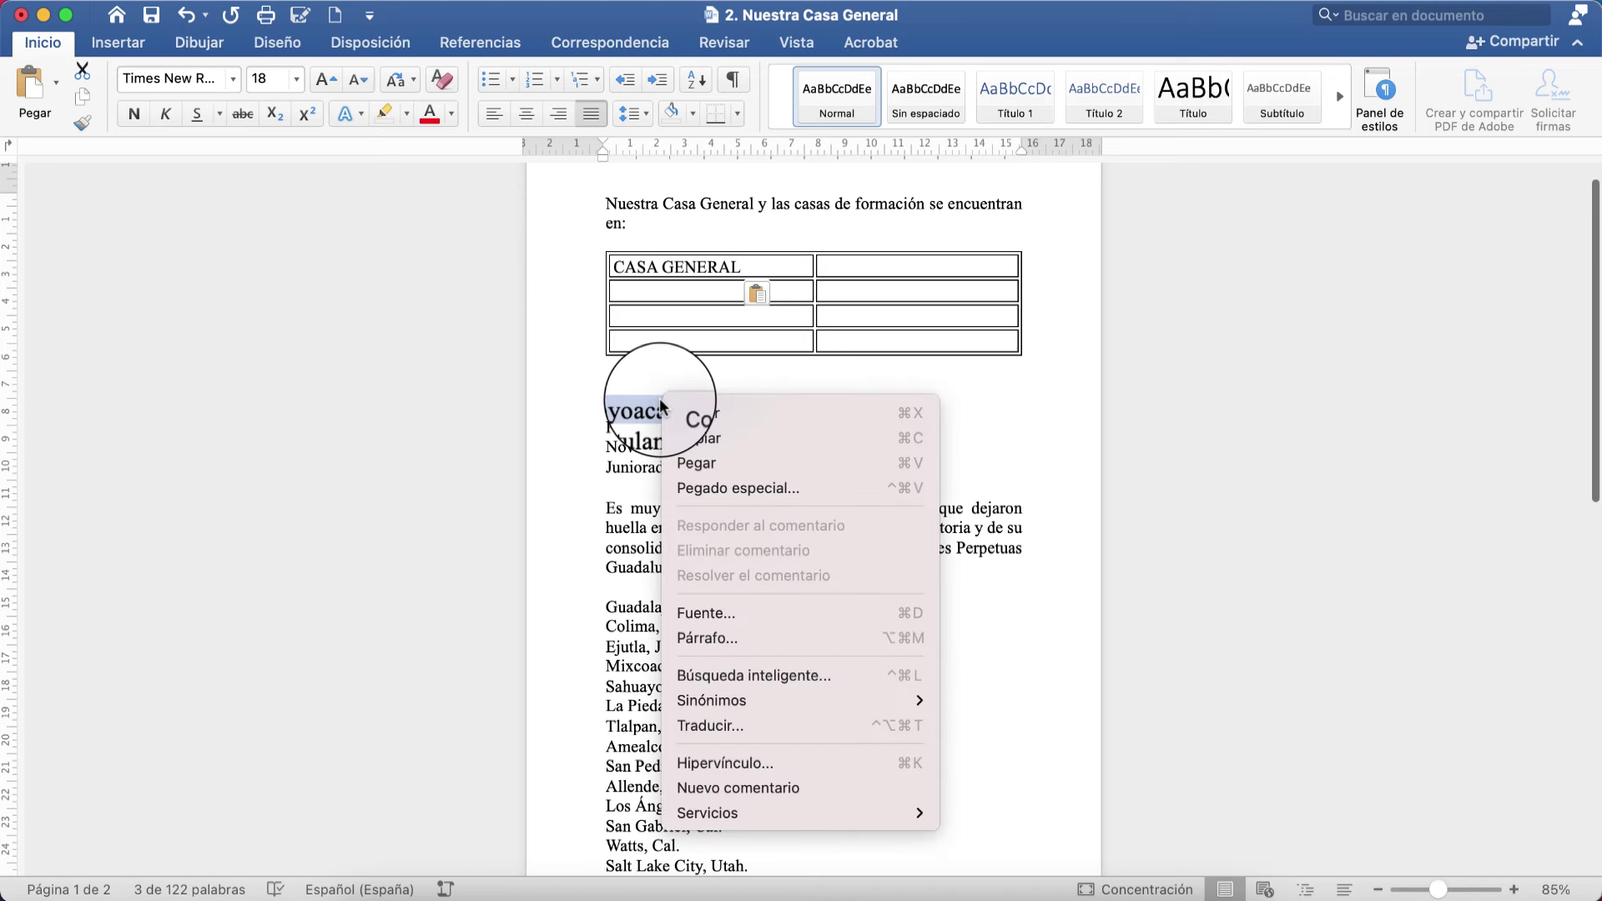
left_click(719, 413)
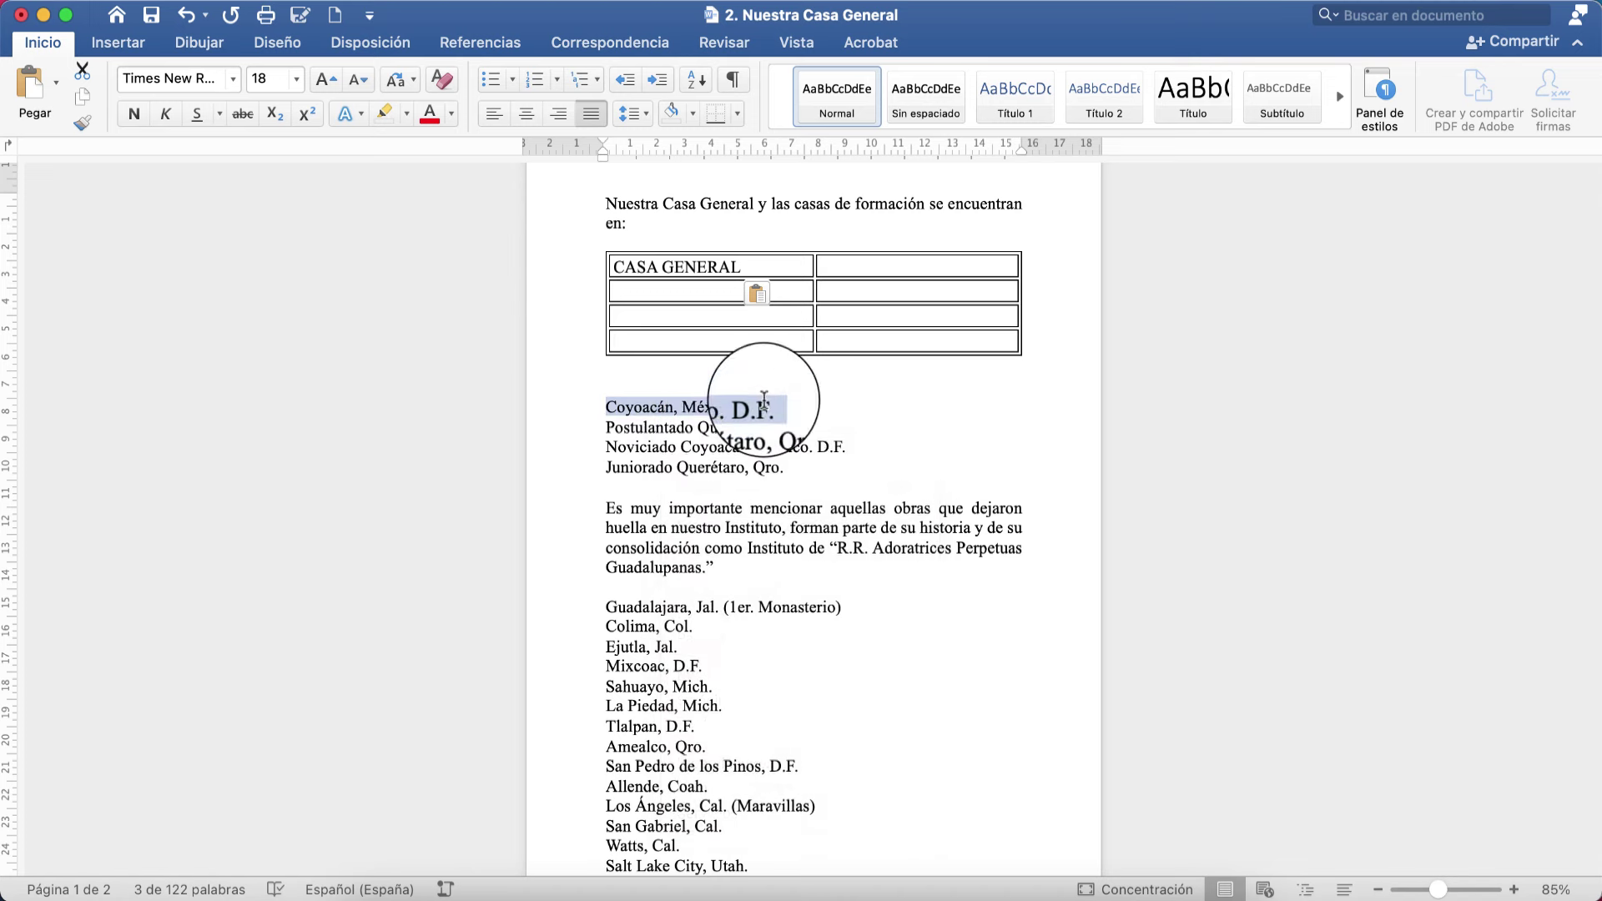
left_click(847, 265)
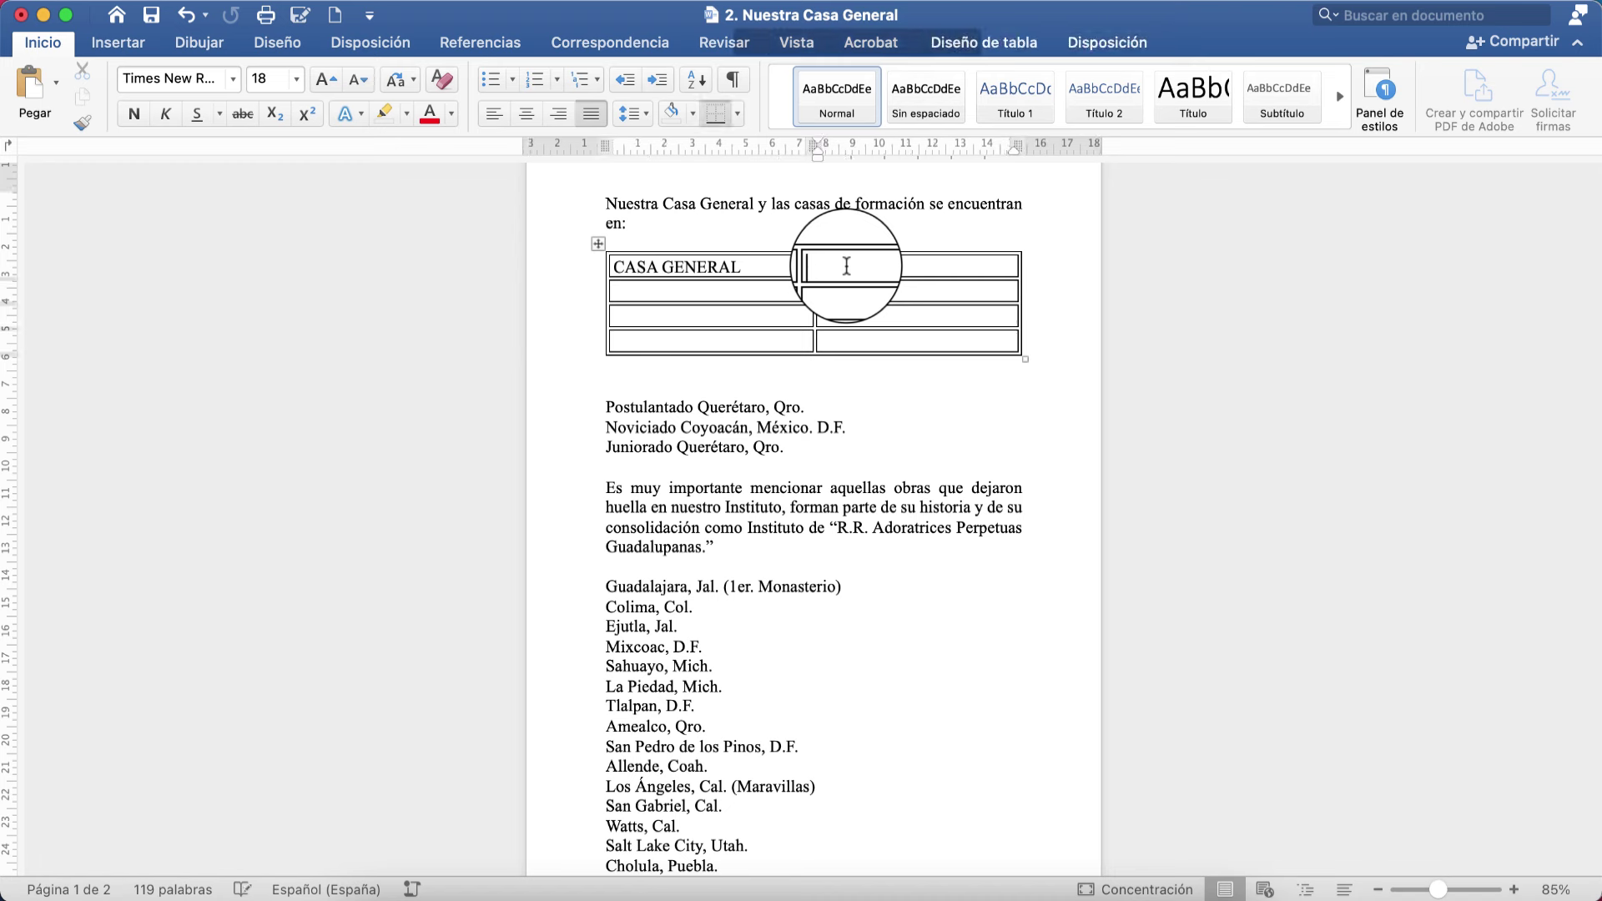
right_click(847, 265)
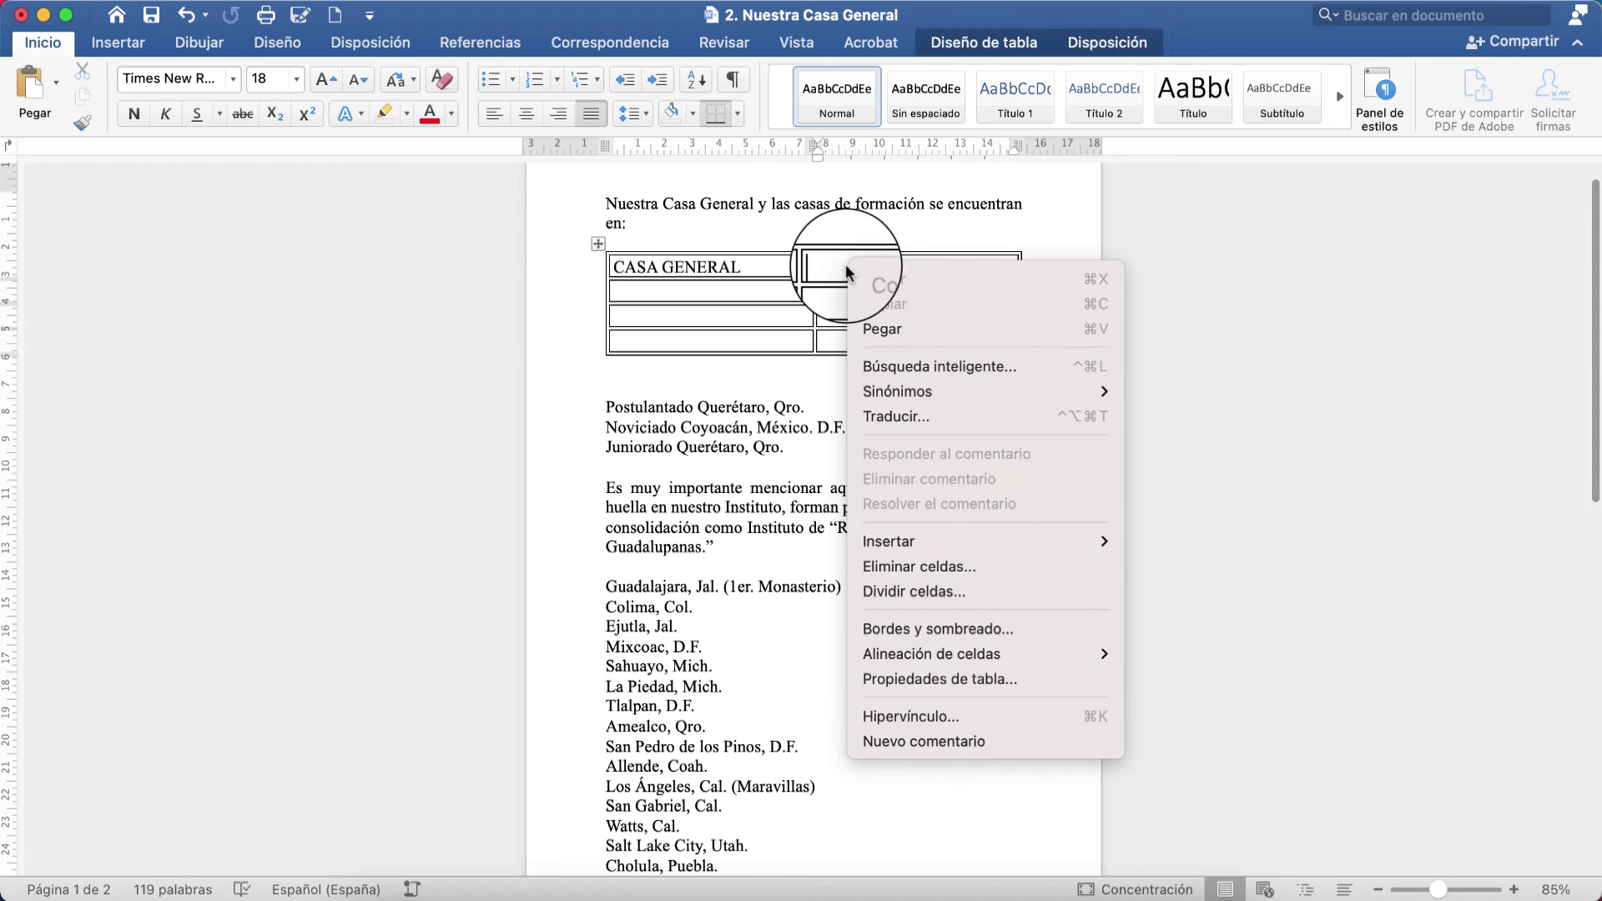
left_click(906, 328)
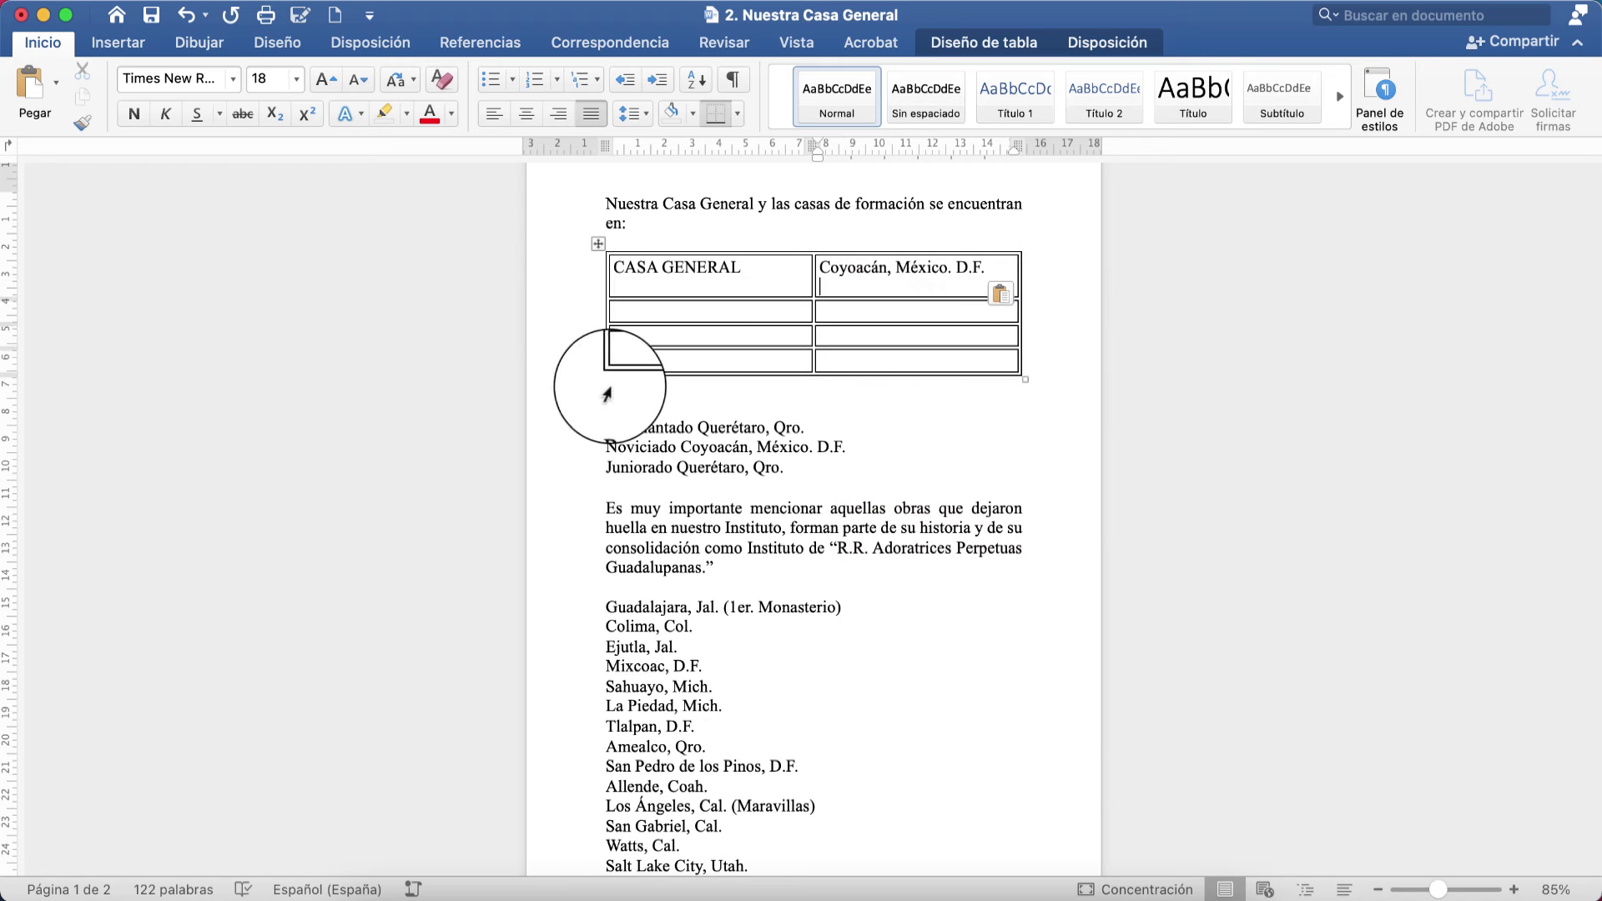
Cut Postulantado from the text and paste it into the second row's first cell
mouse_move(606, 427)
left_mouse_down()
mouse_move(692, 427)
mouse_move(659, 431)
left_mouse_up()
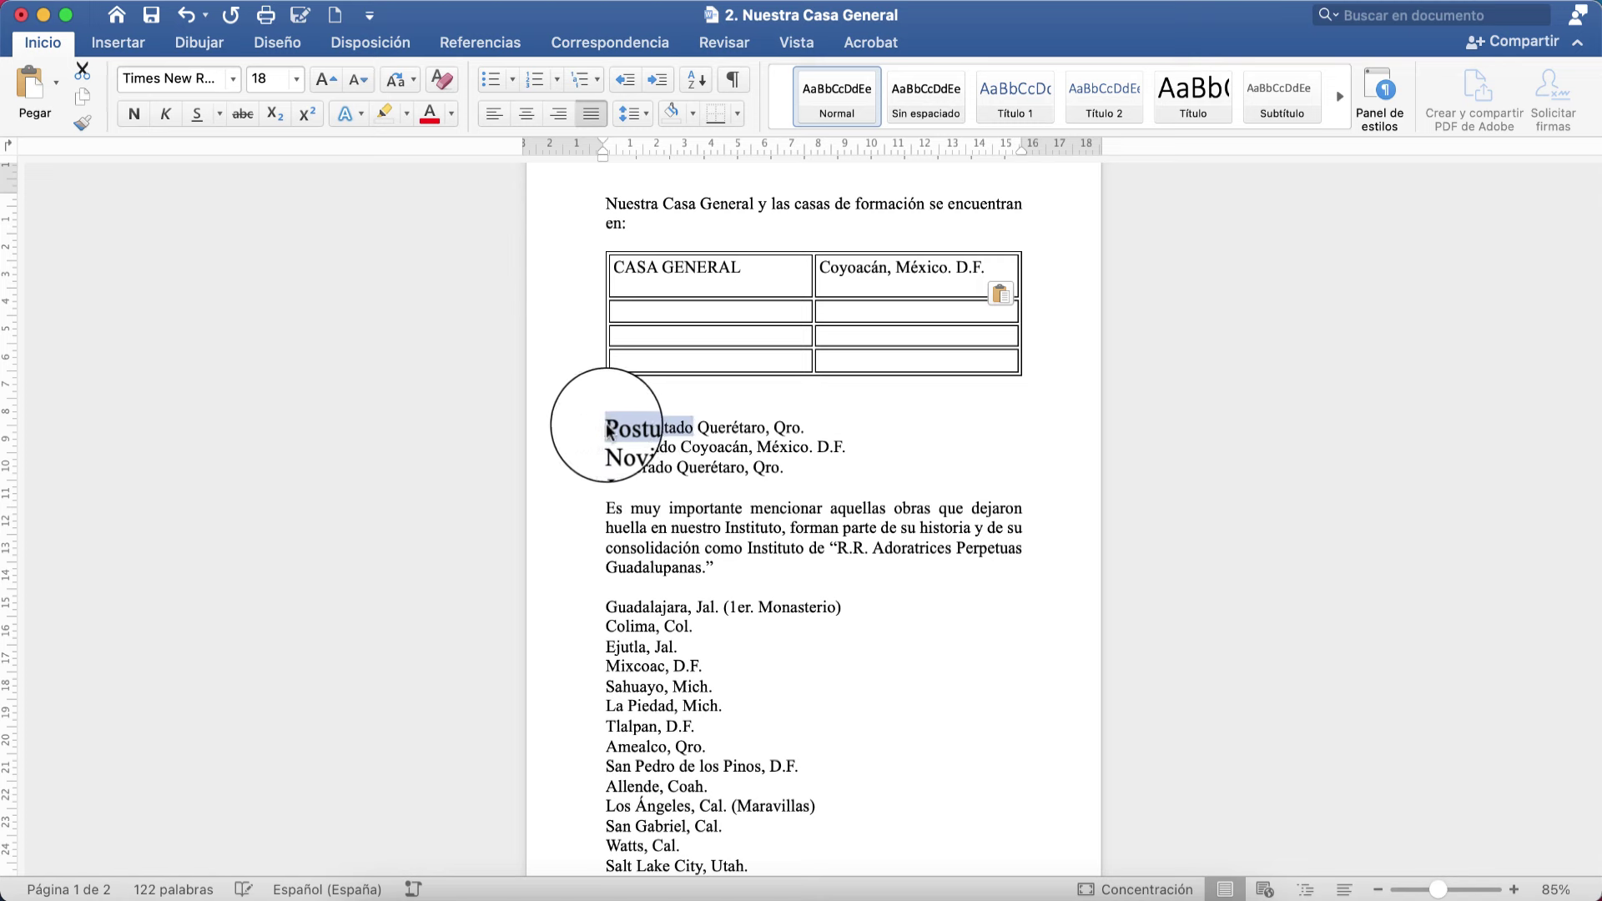
right_click(654, 429)
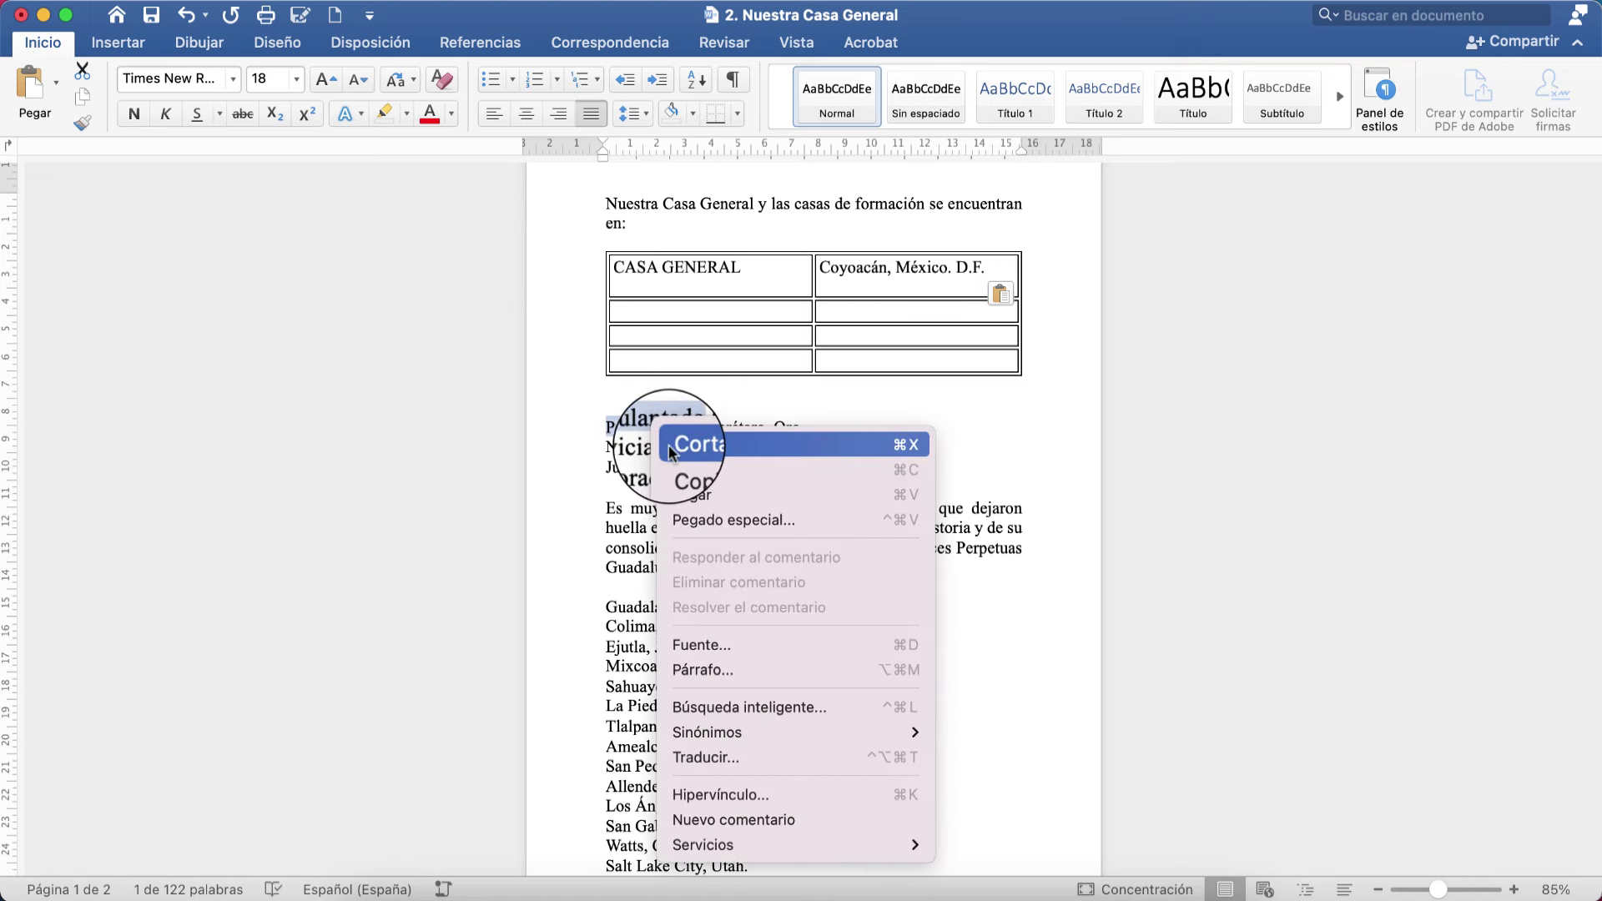
left_click(715, 447)
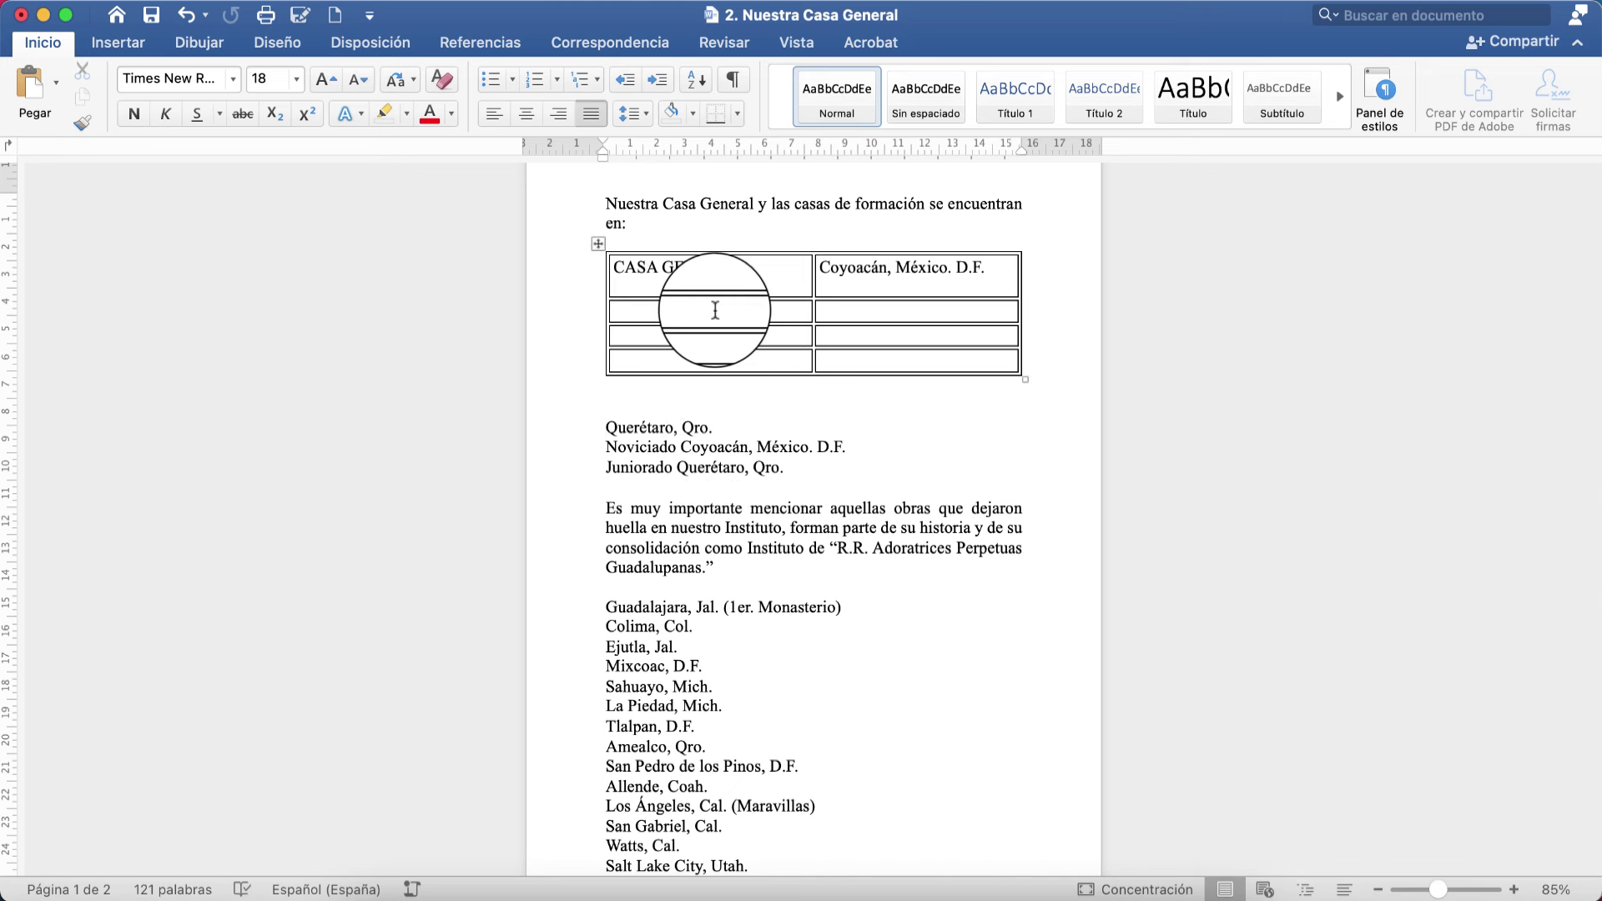
left_click(715, 310)
right_click(634, 312)
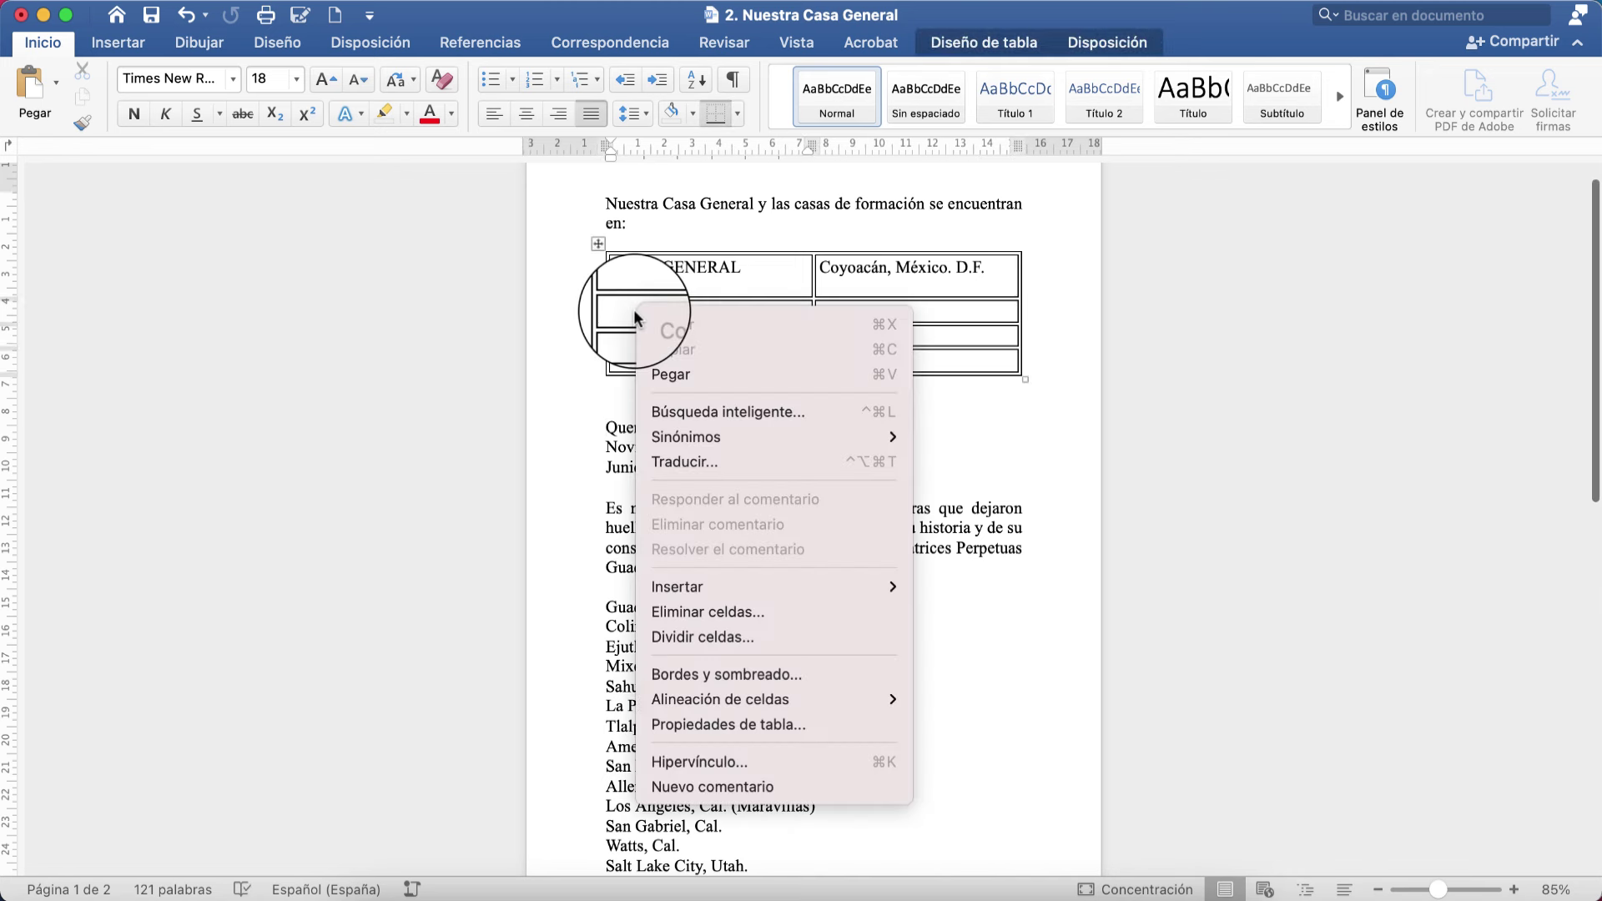
left_click(677, 377)
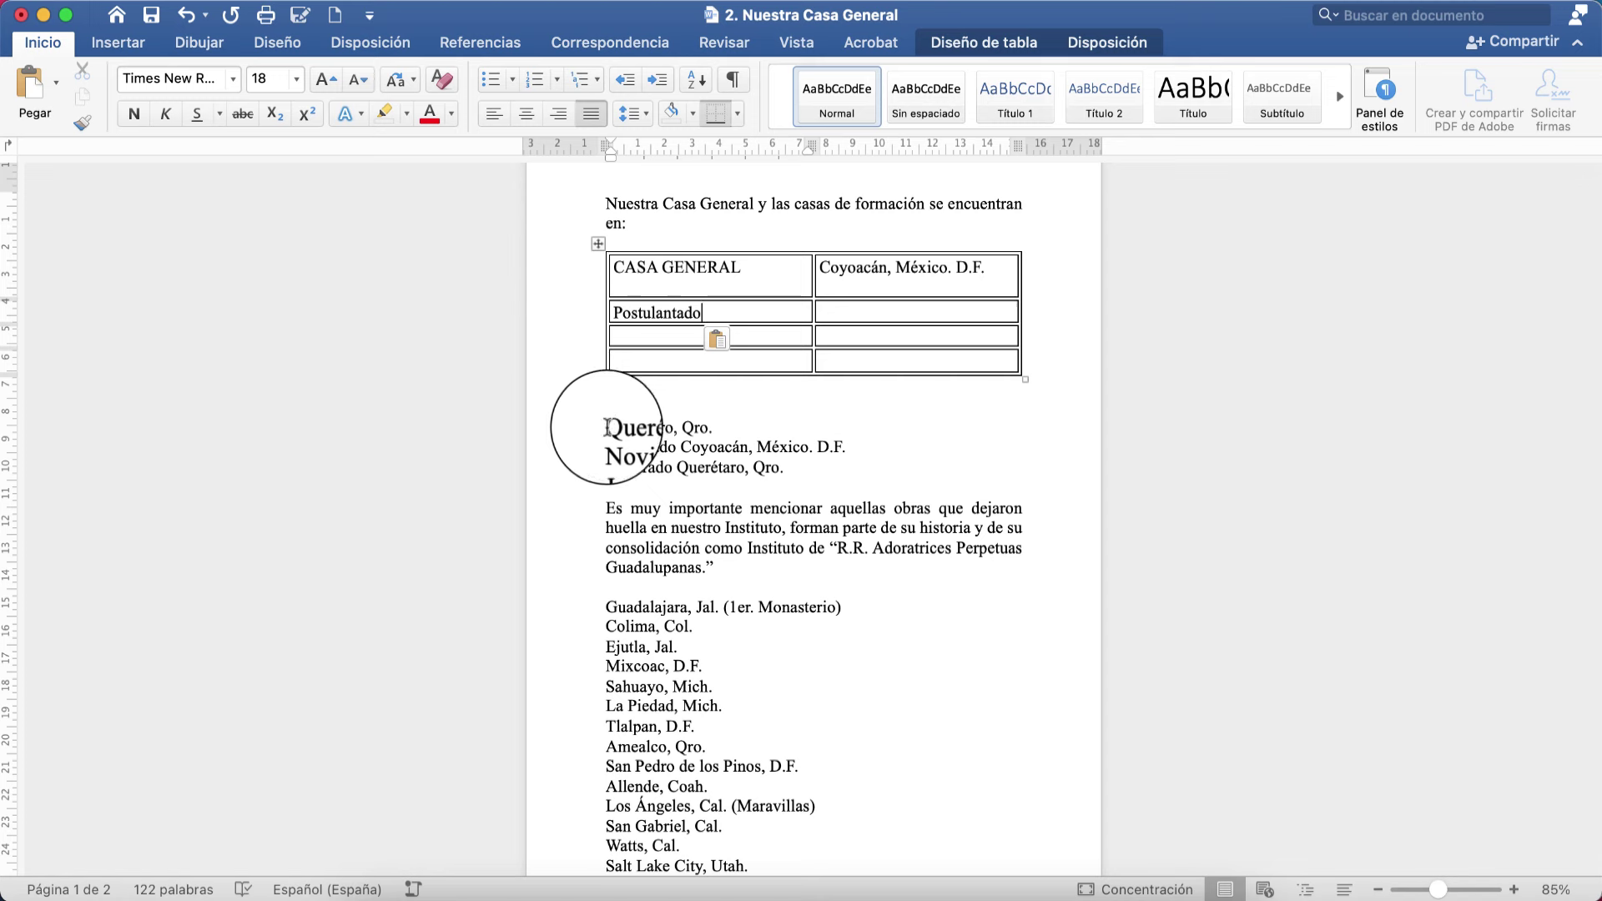
Move Querétaro, Qro. into the second row's second cell, beside Postulantado
left_click_drag(607, 427, 713, 435)
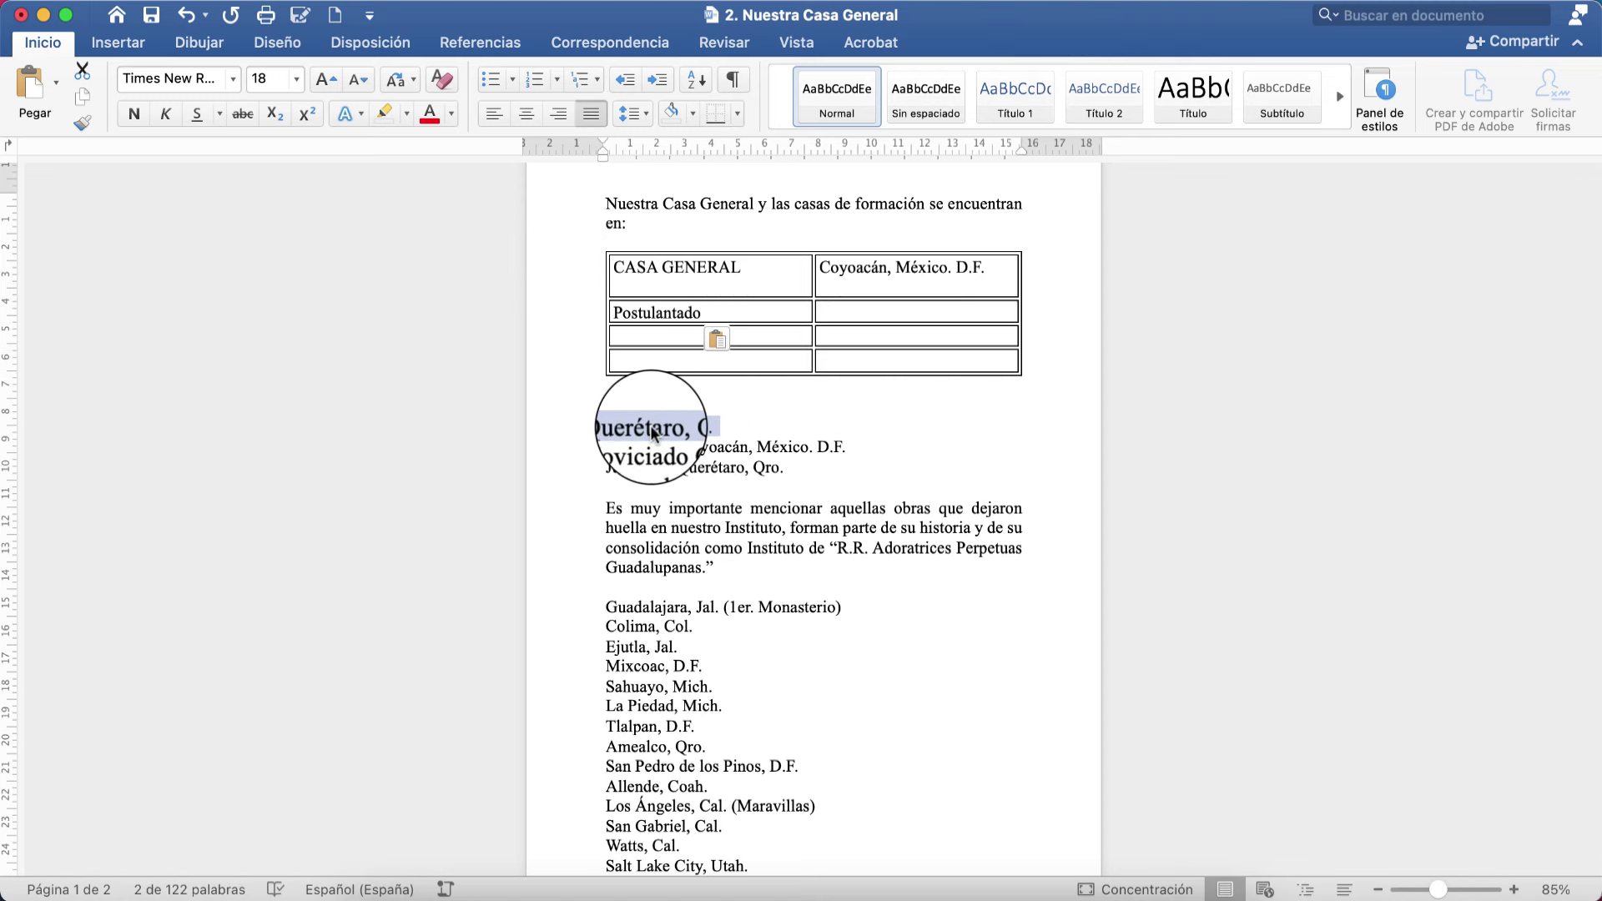
right_click(678, 434)
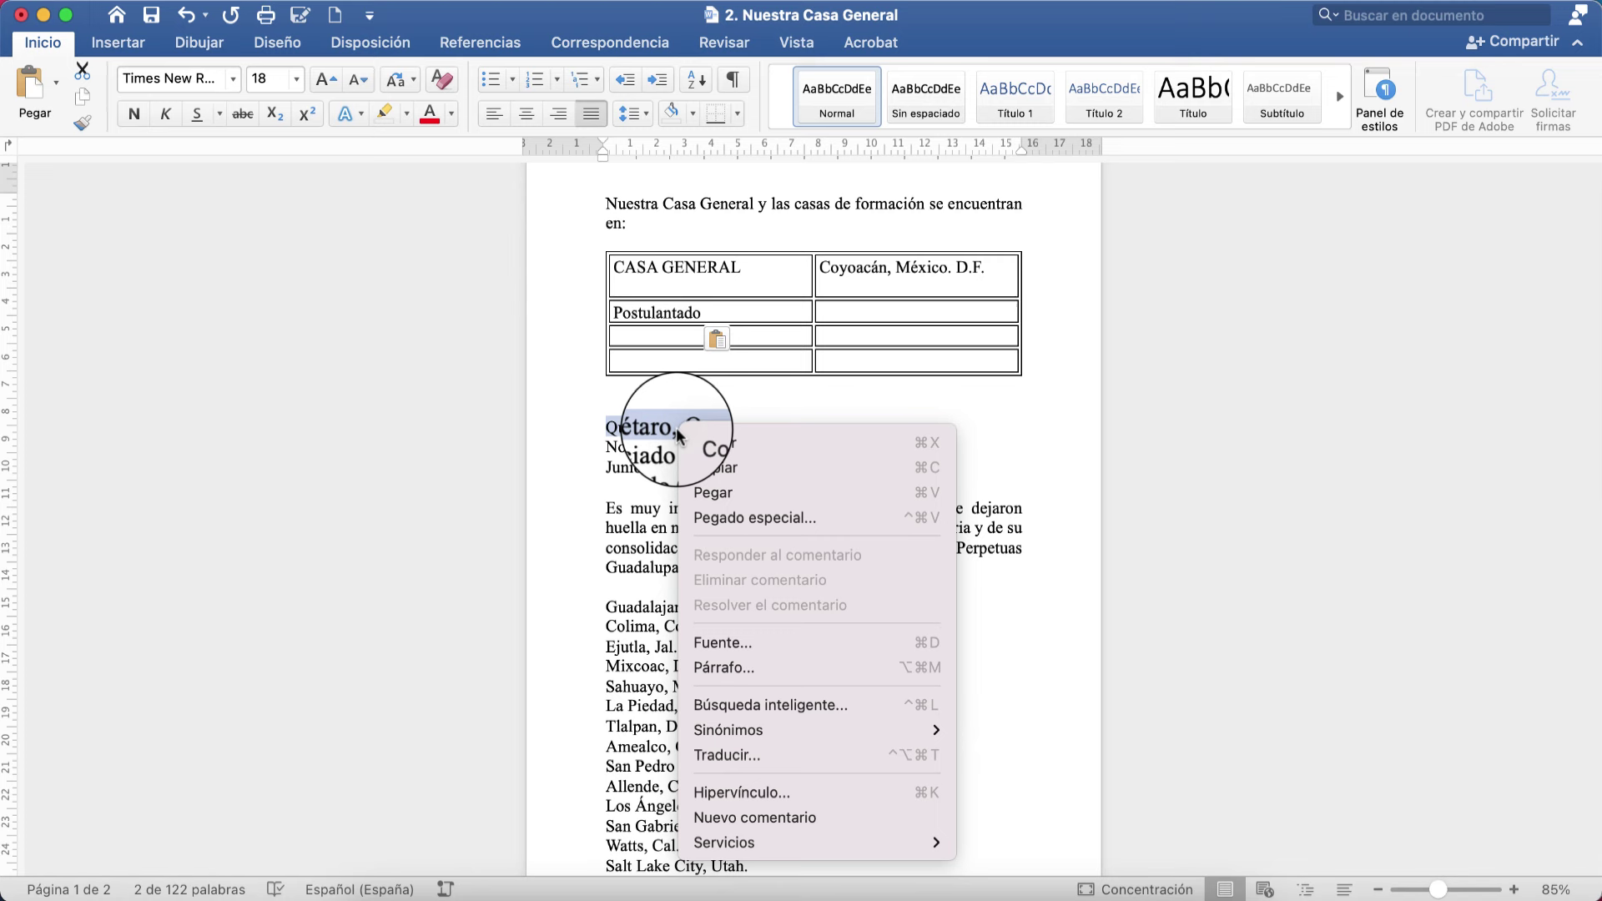
left_click(715, 441)
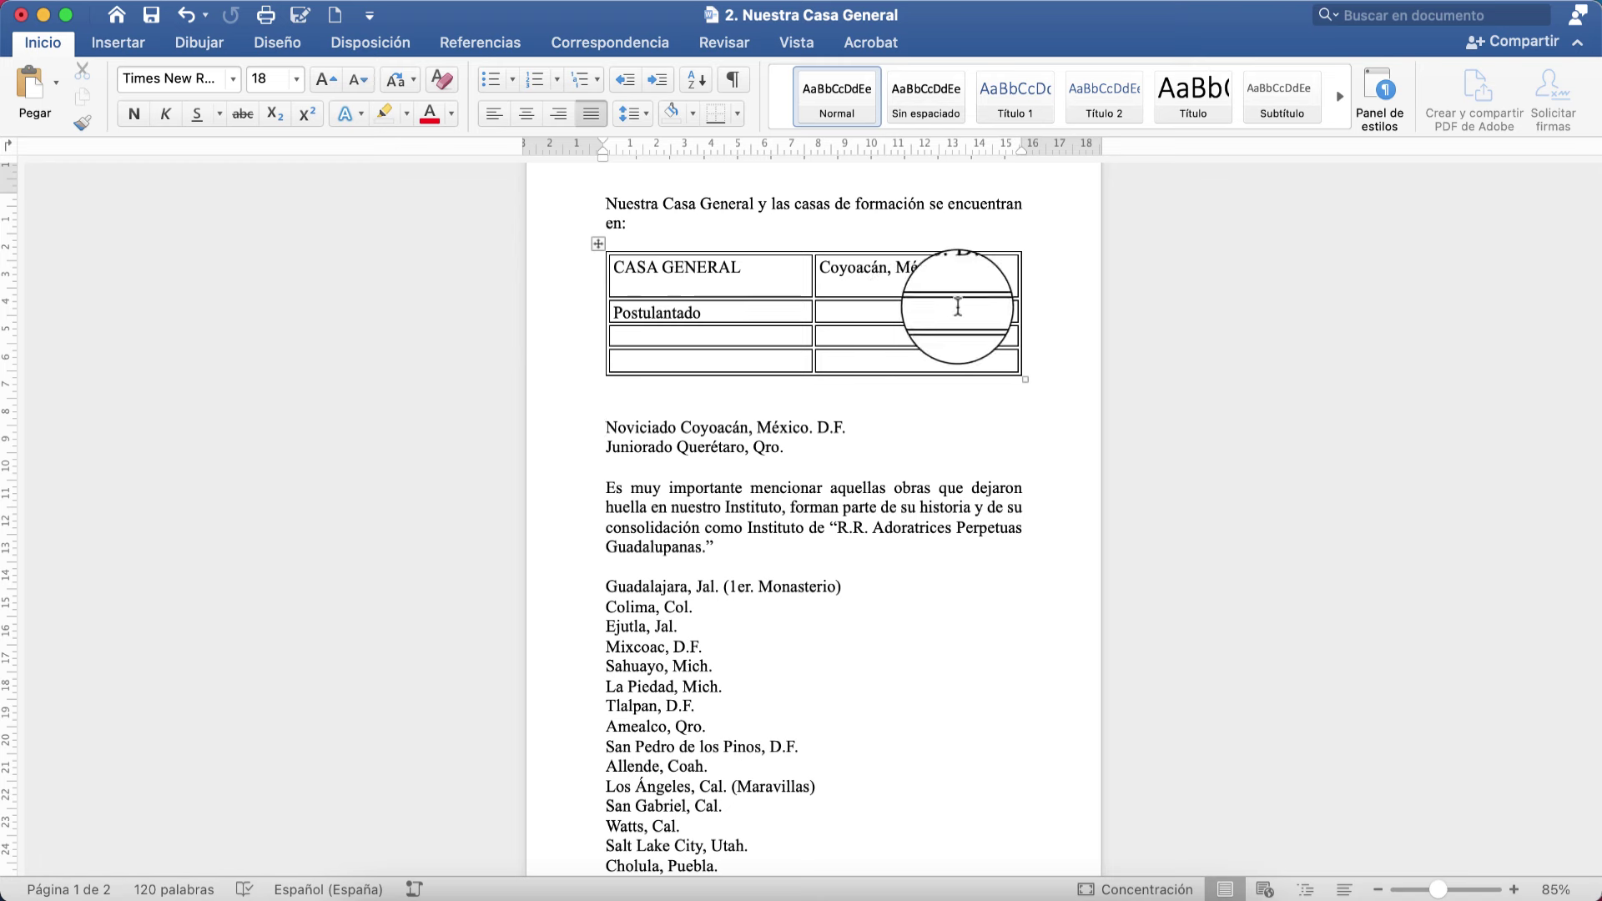
left_click(897, 311)
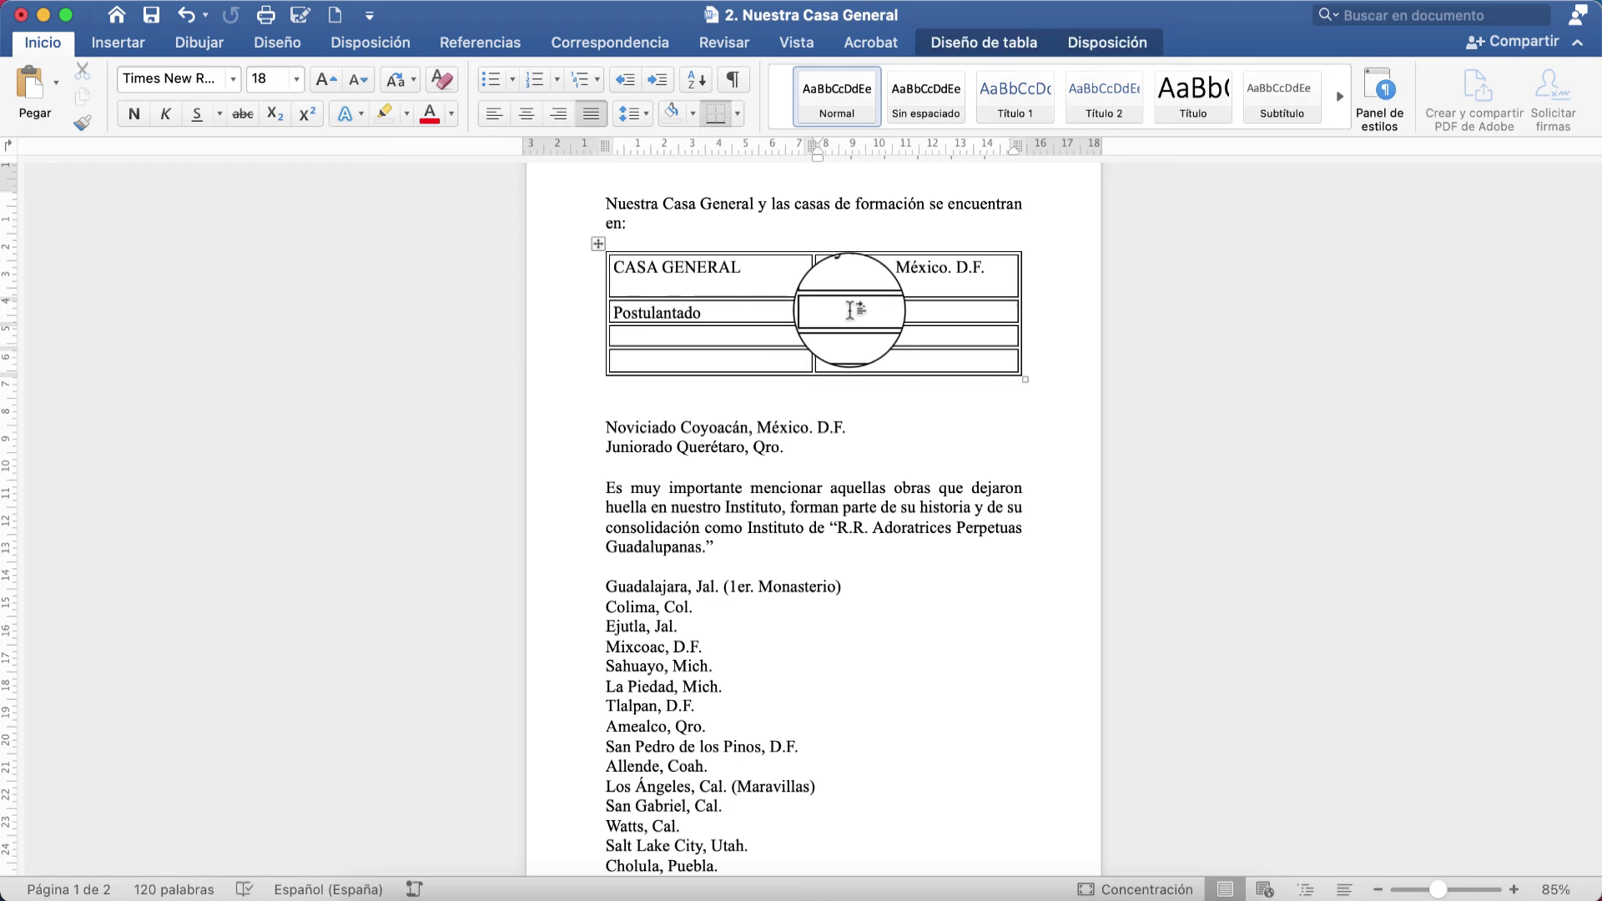
right_click(850, 310)
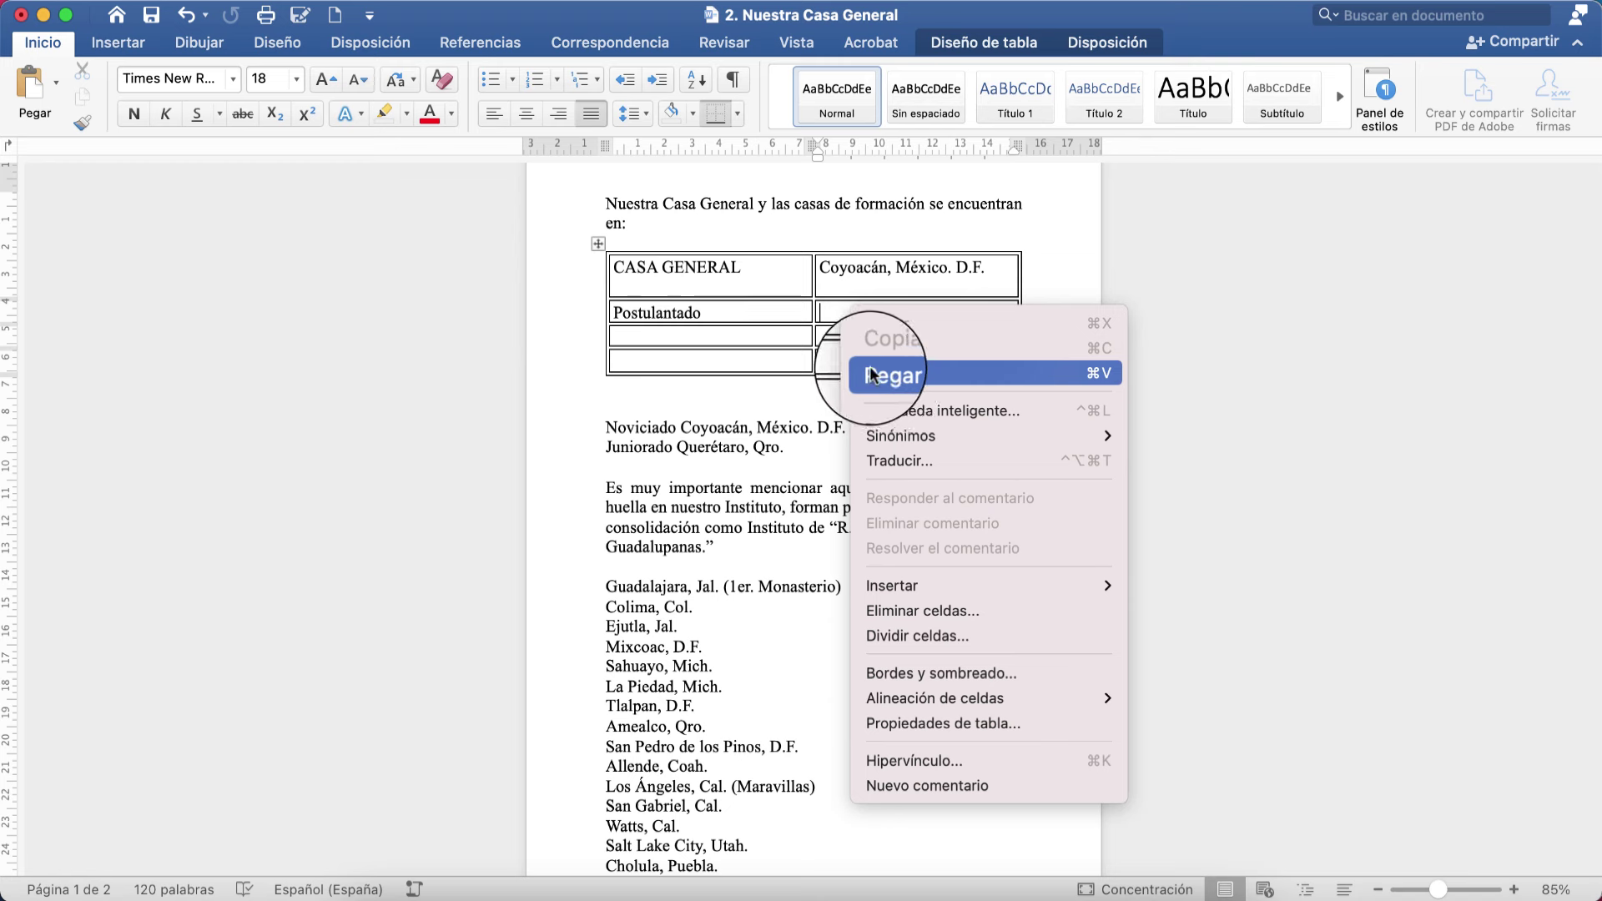
left_click(911, 374)
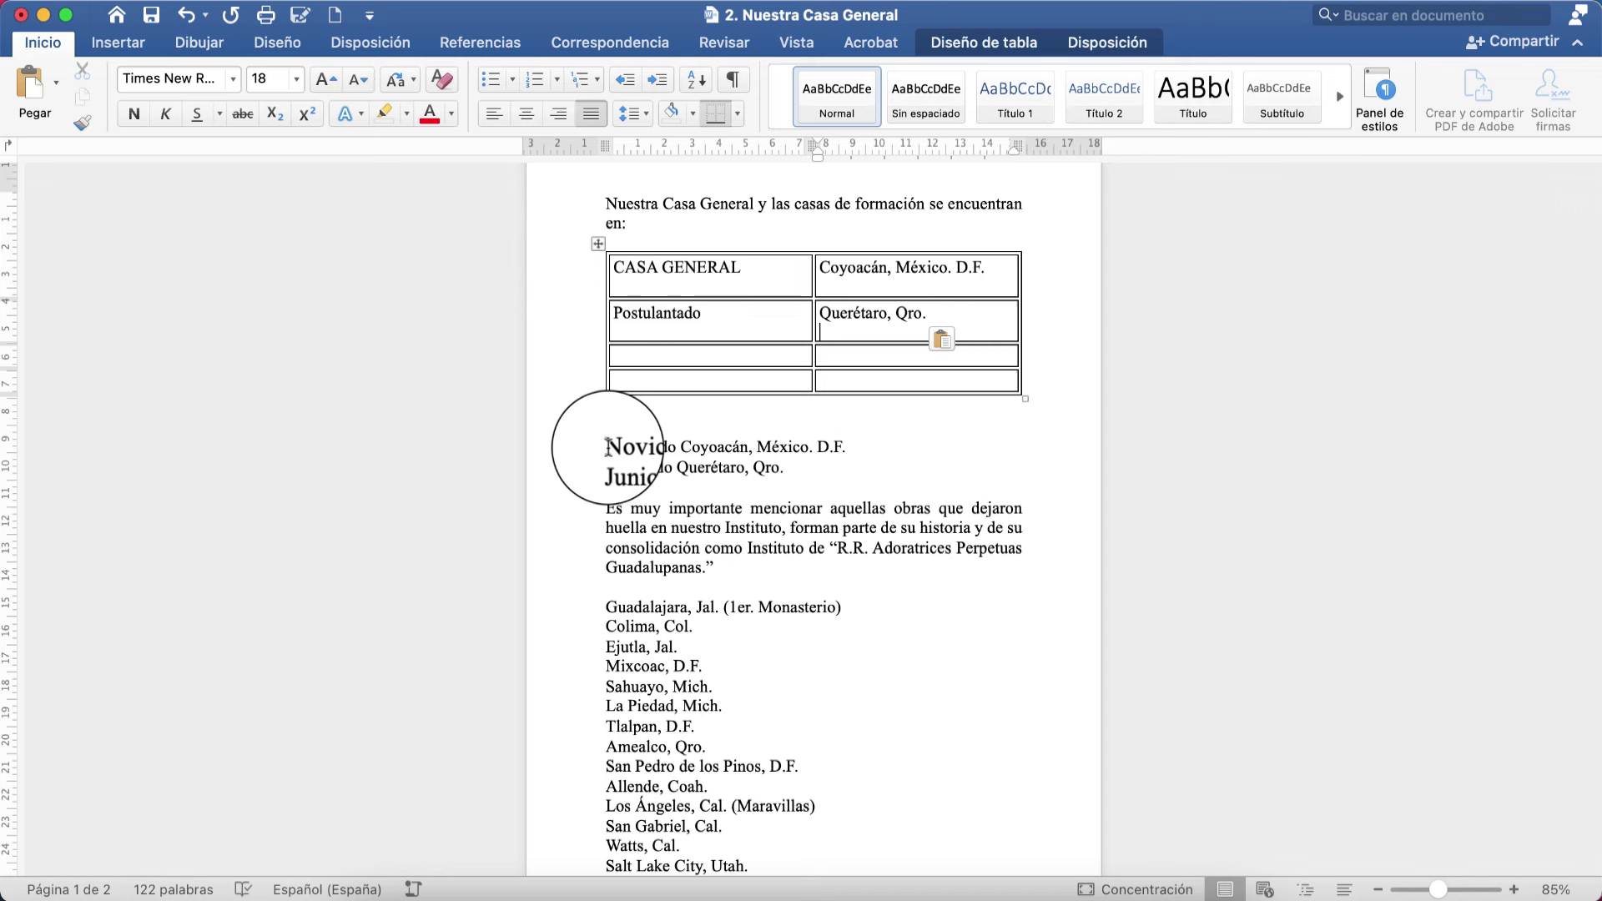
Cut Noviciado from the text and paste it into the third row's first cell
left_click_drag(606, 444, 667, 454)
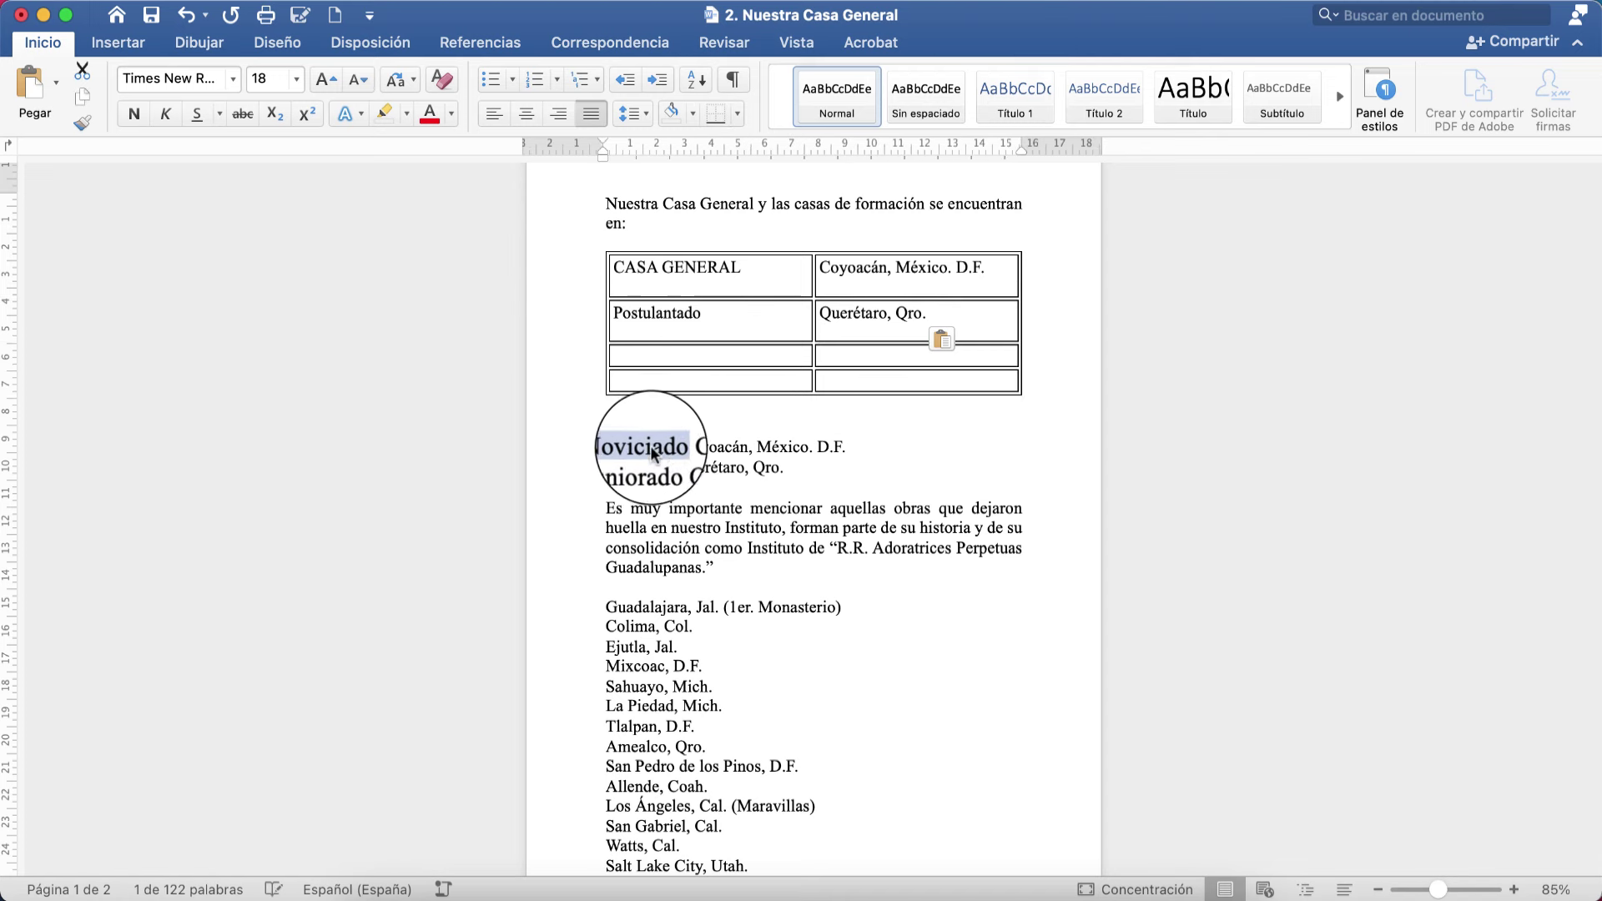
right_click(647, 448)
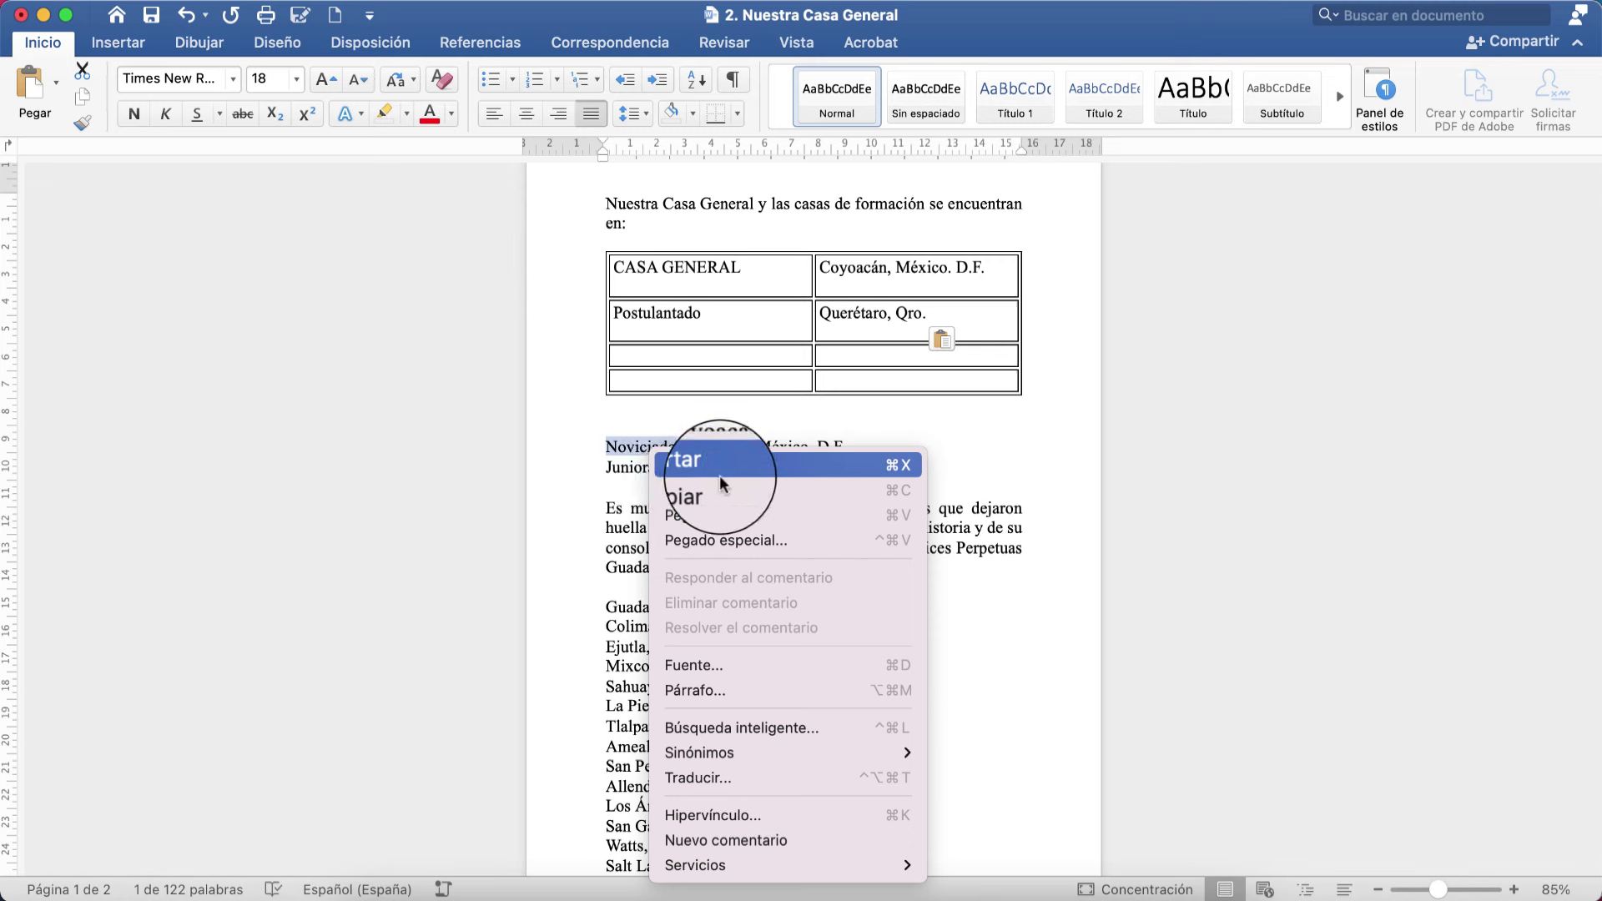
left_click(693, 466)
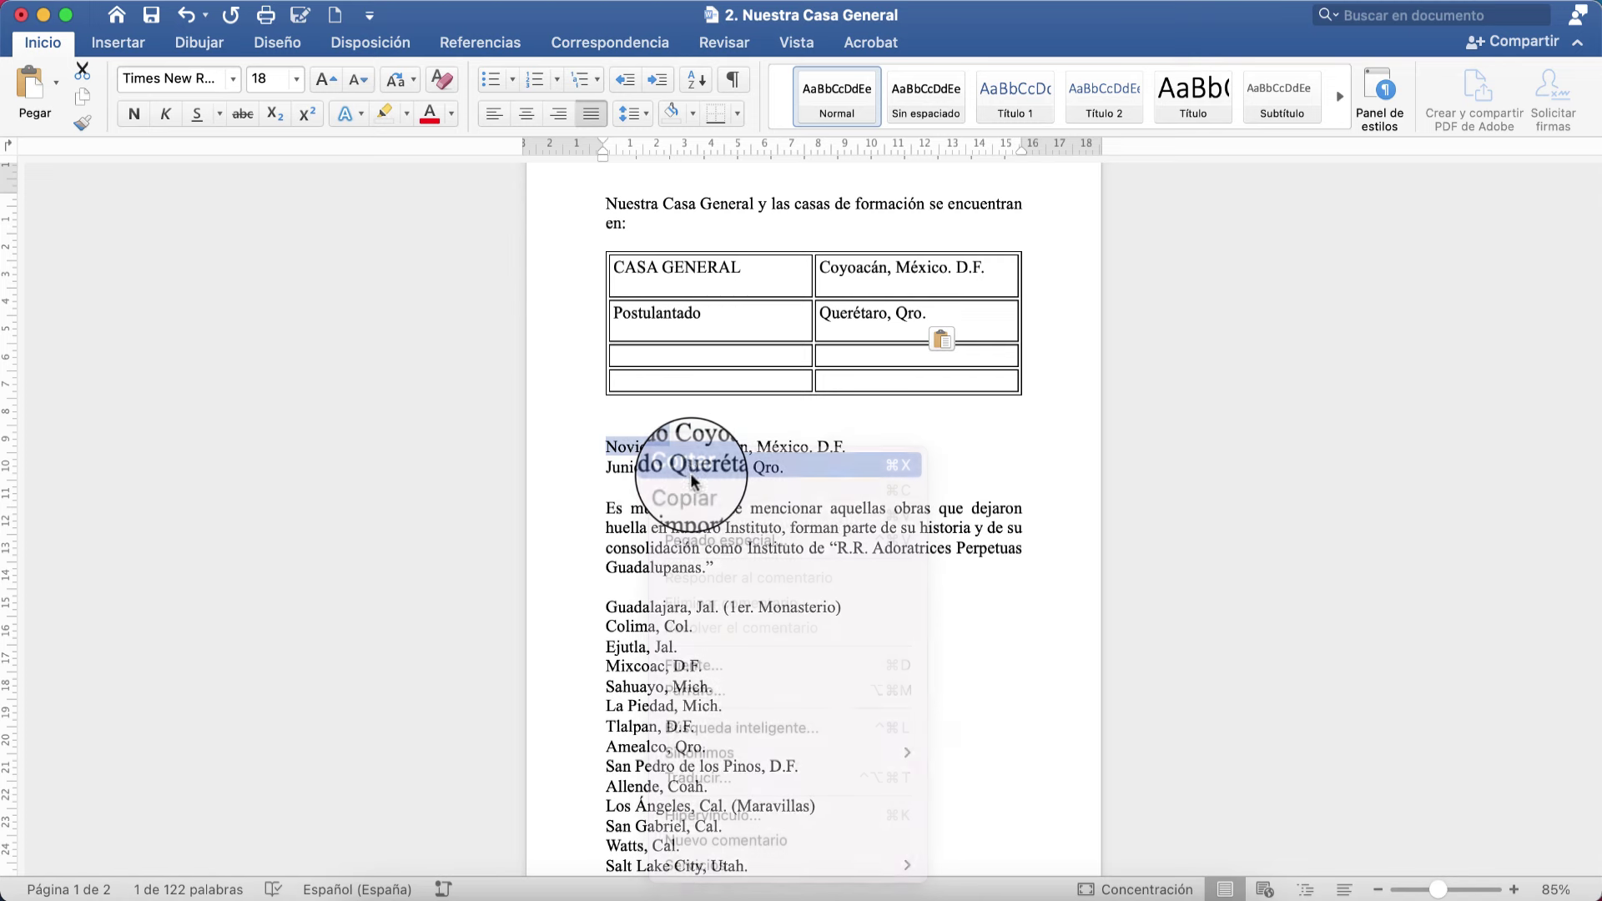
left_click(673, 349)
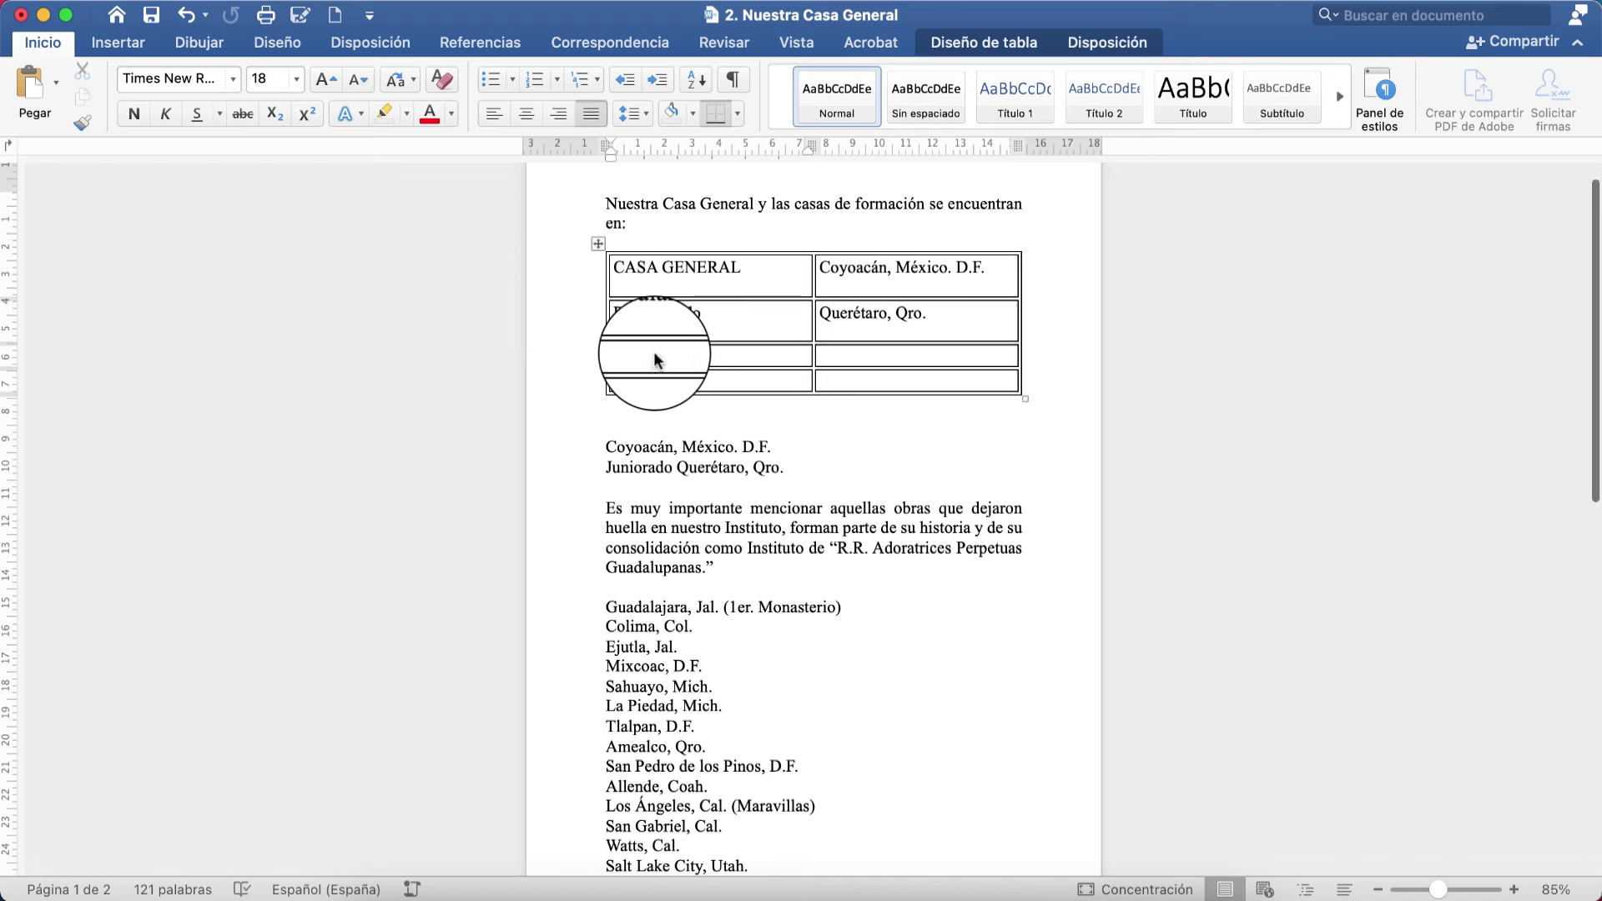
right_click(653, 352)
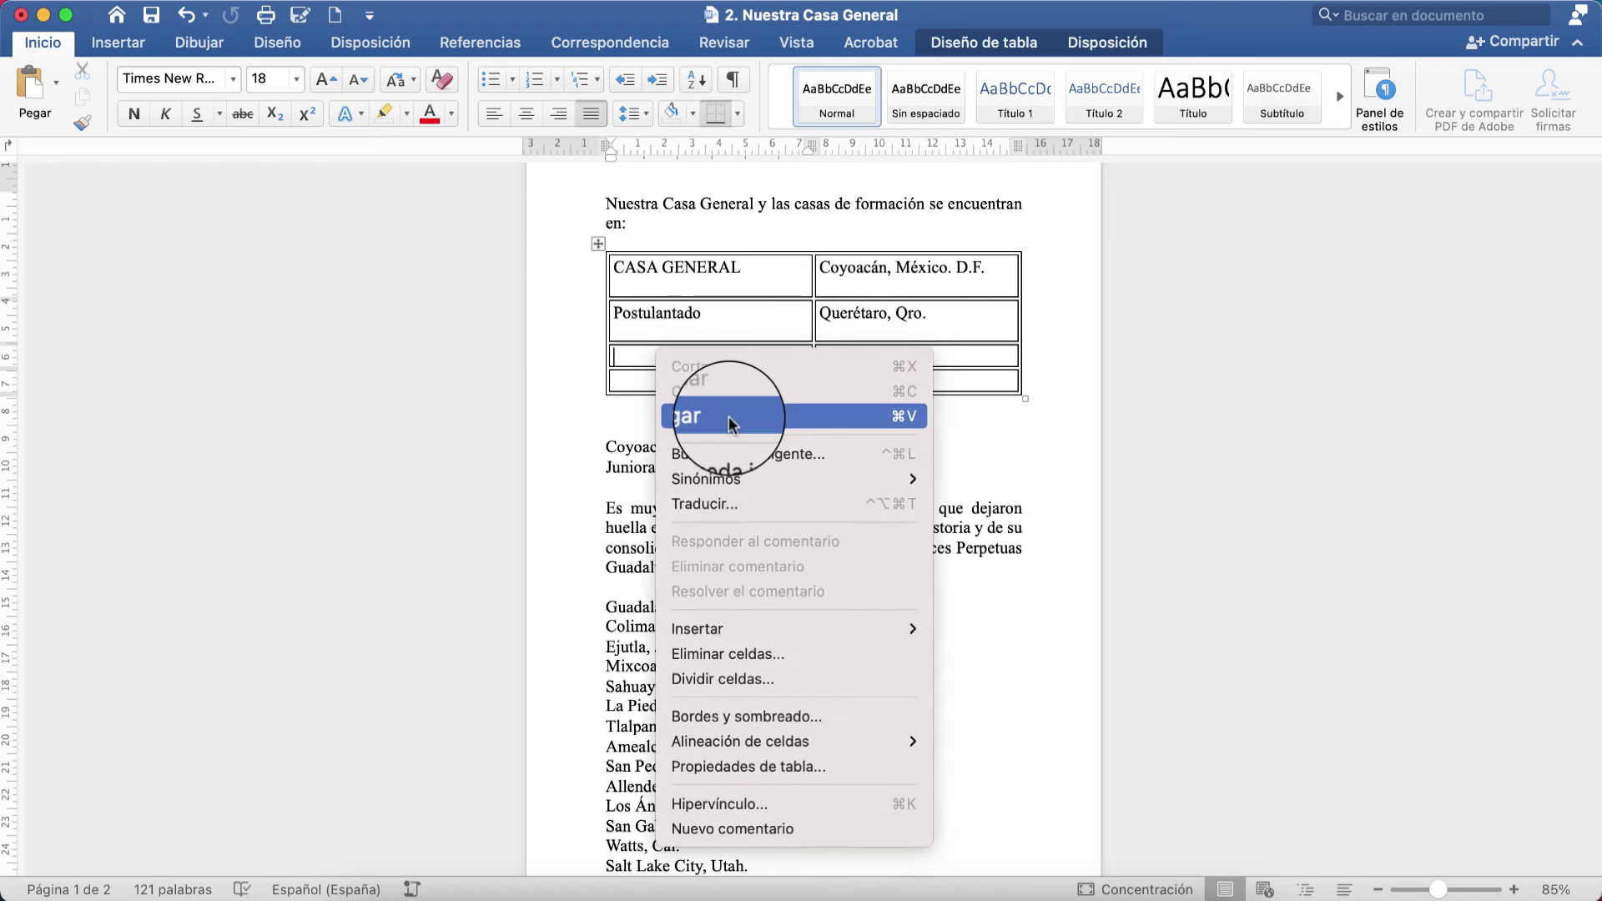
left_click(677, 417)
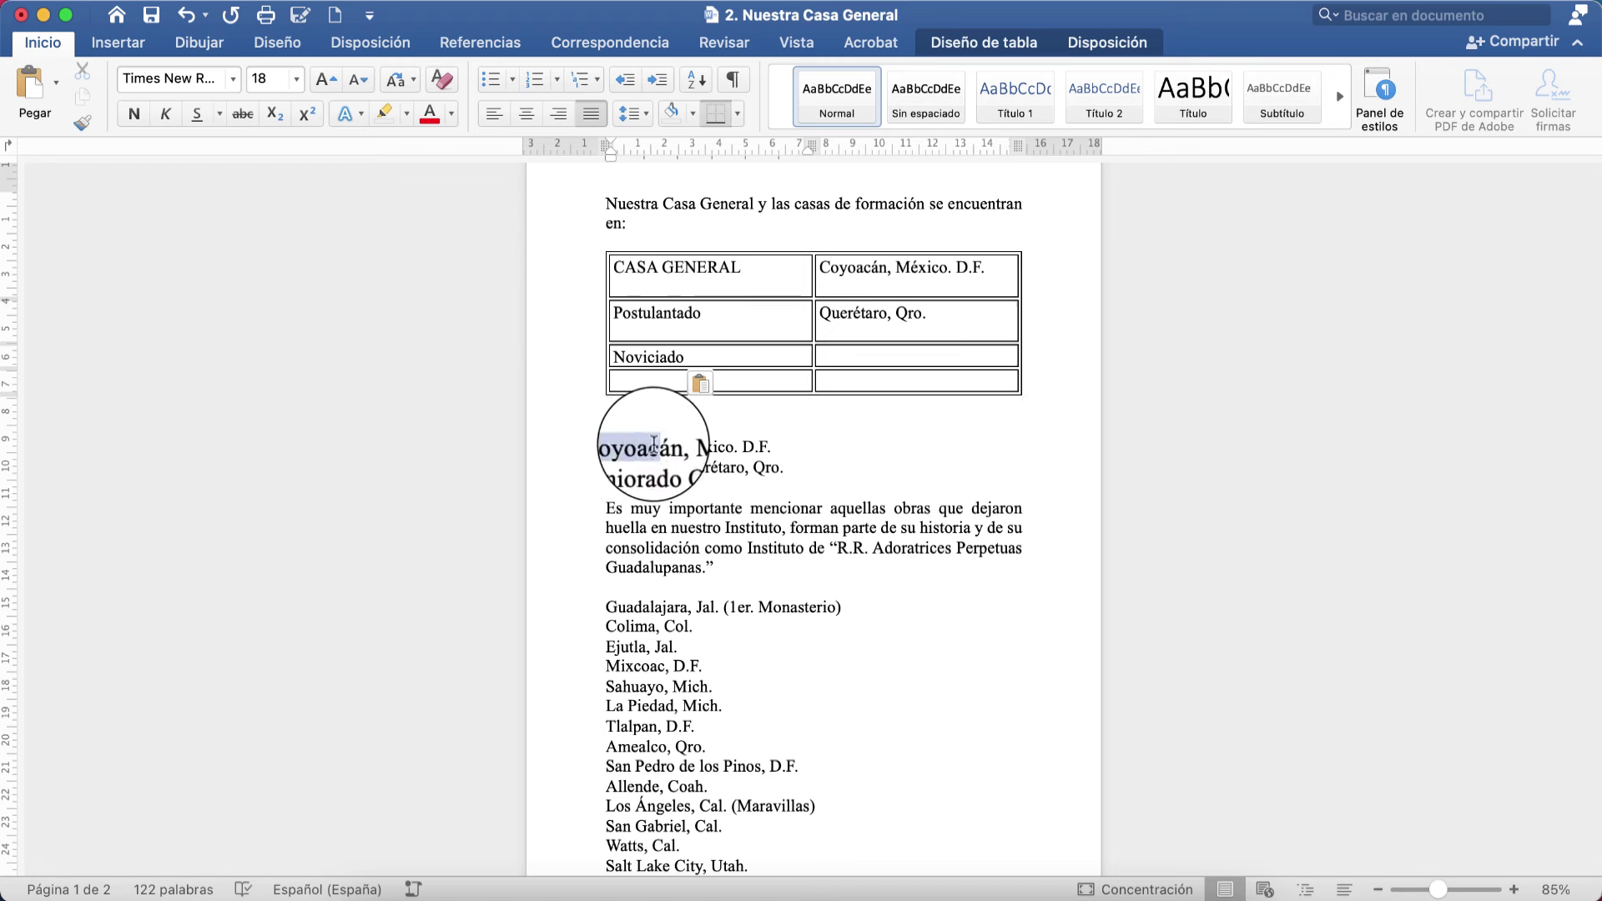
Move Coyoacán, México. D.F. into the third row's second cell, beside Noviciado
left_click_drag(603, 447, 769, 447)
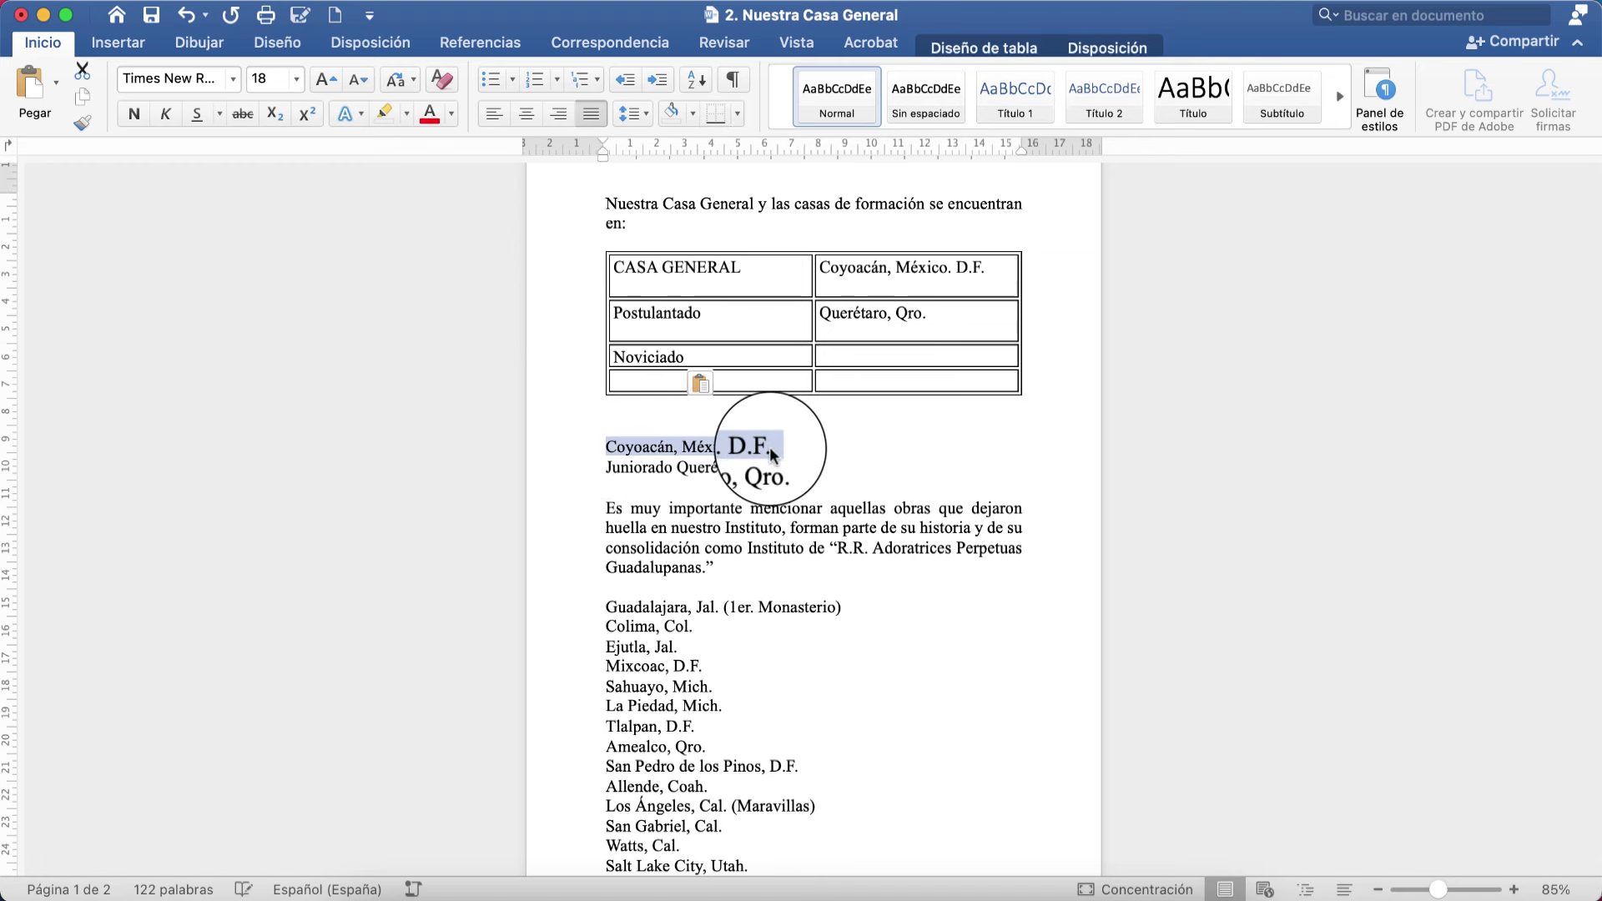
right_click(722, 451)
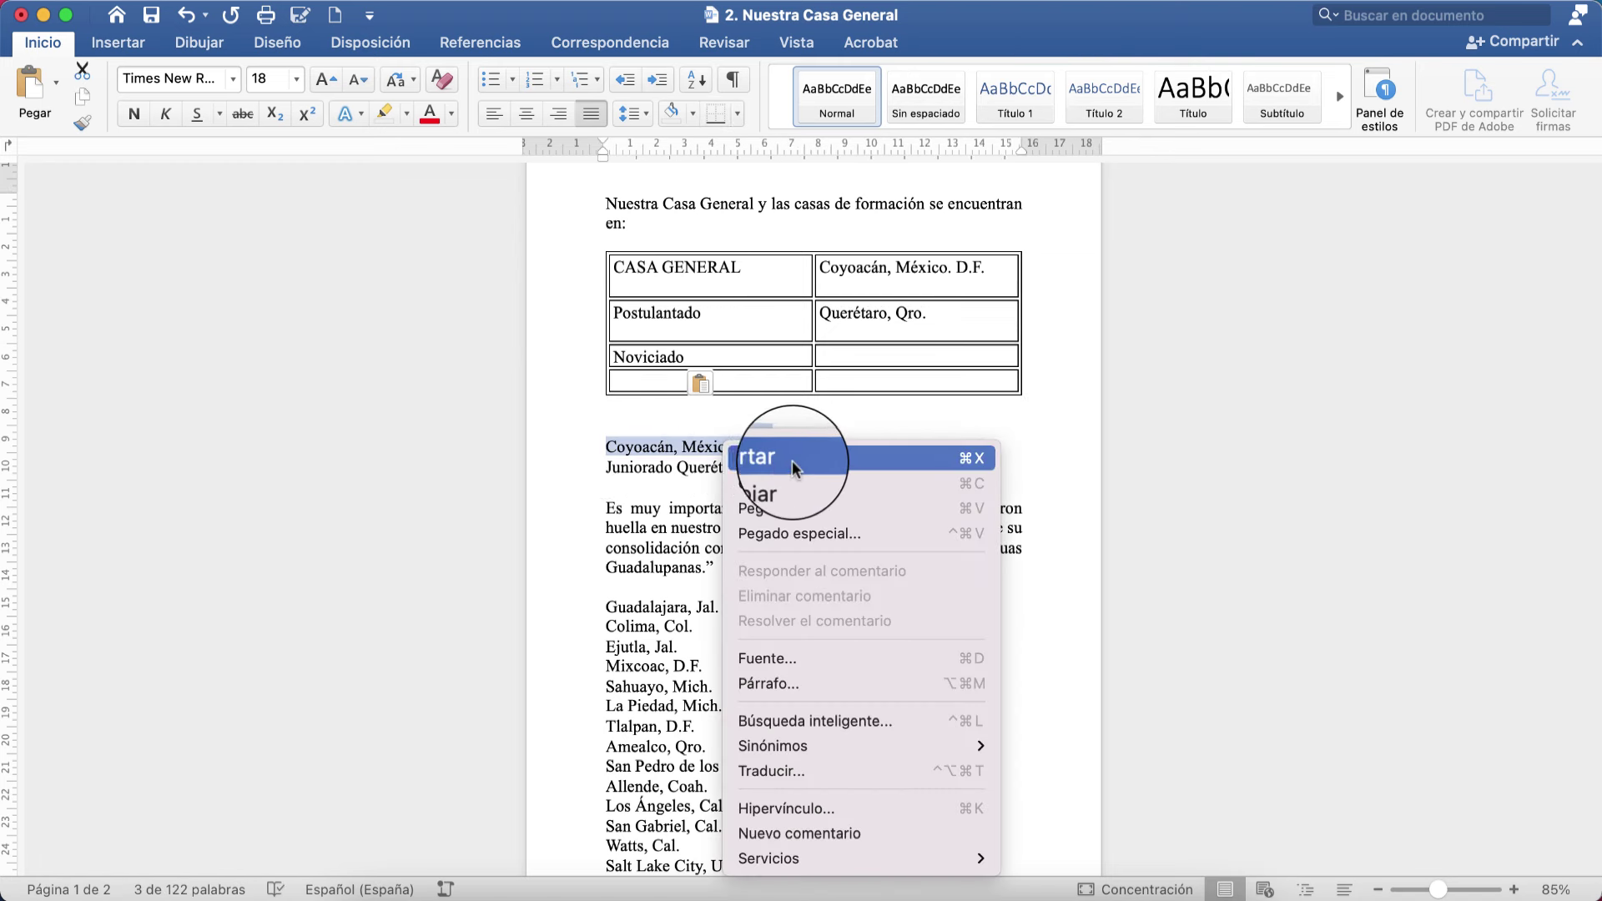
left_click(760, 459)
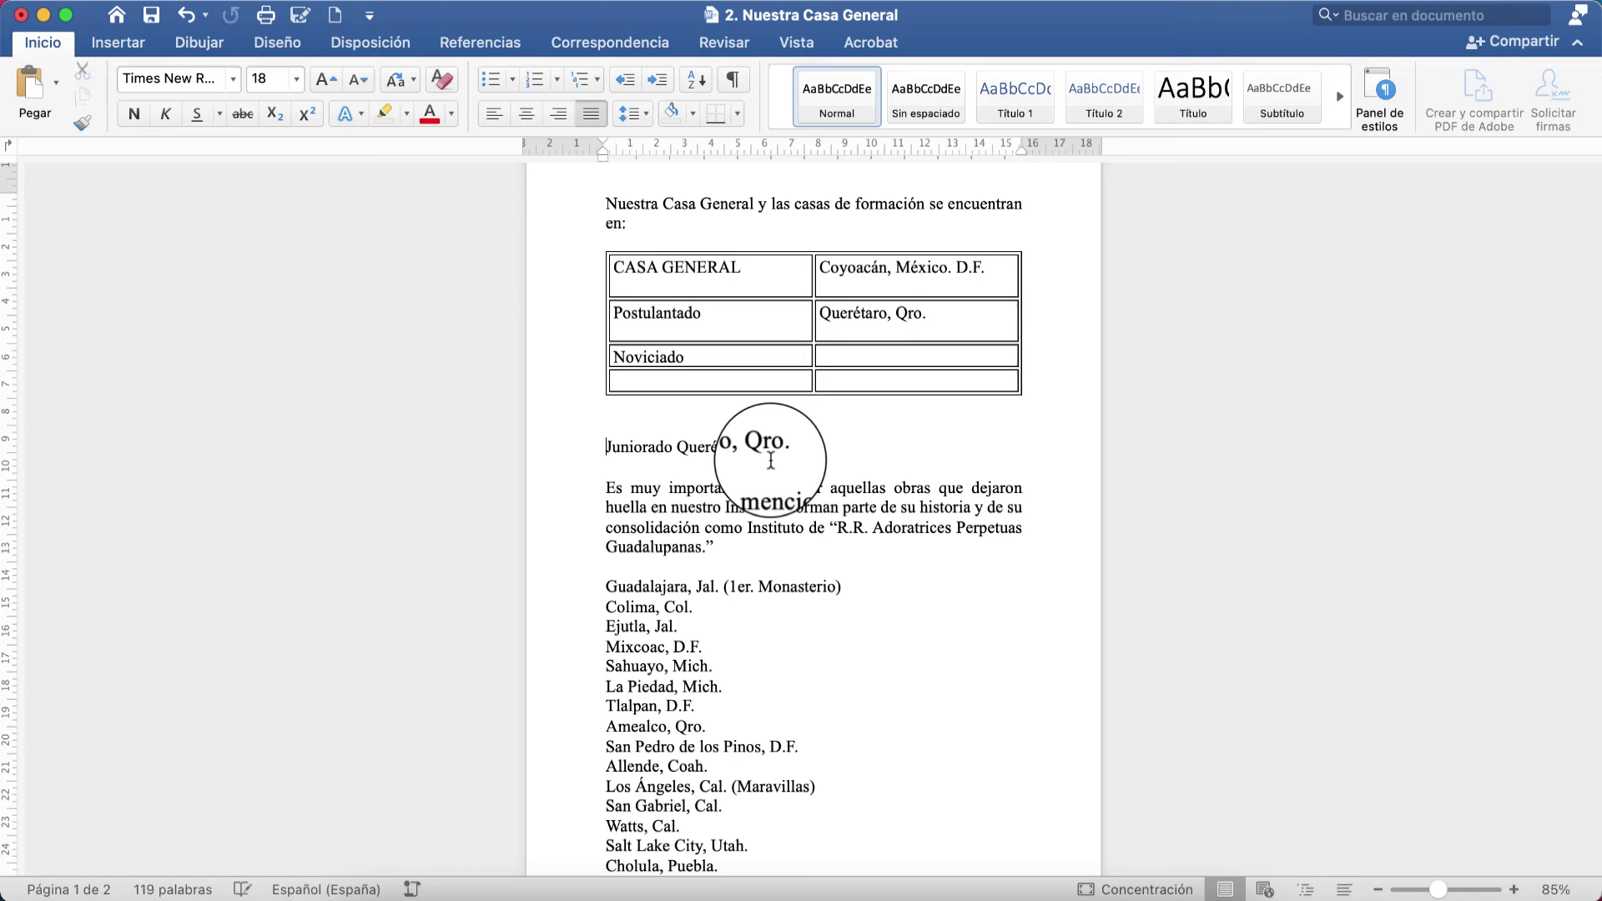
left_click(843, 356)
right_click(843, 357)
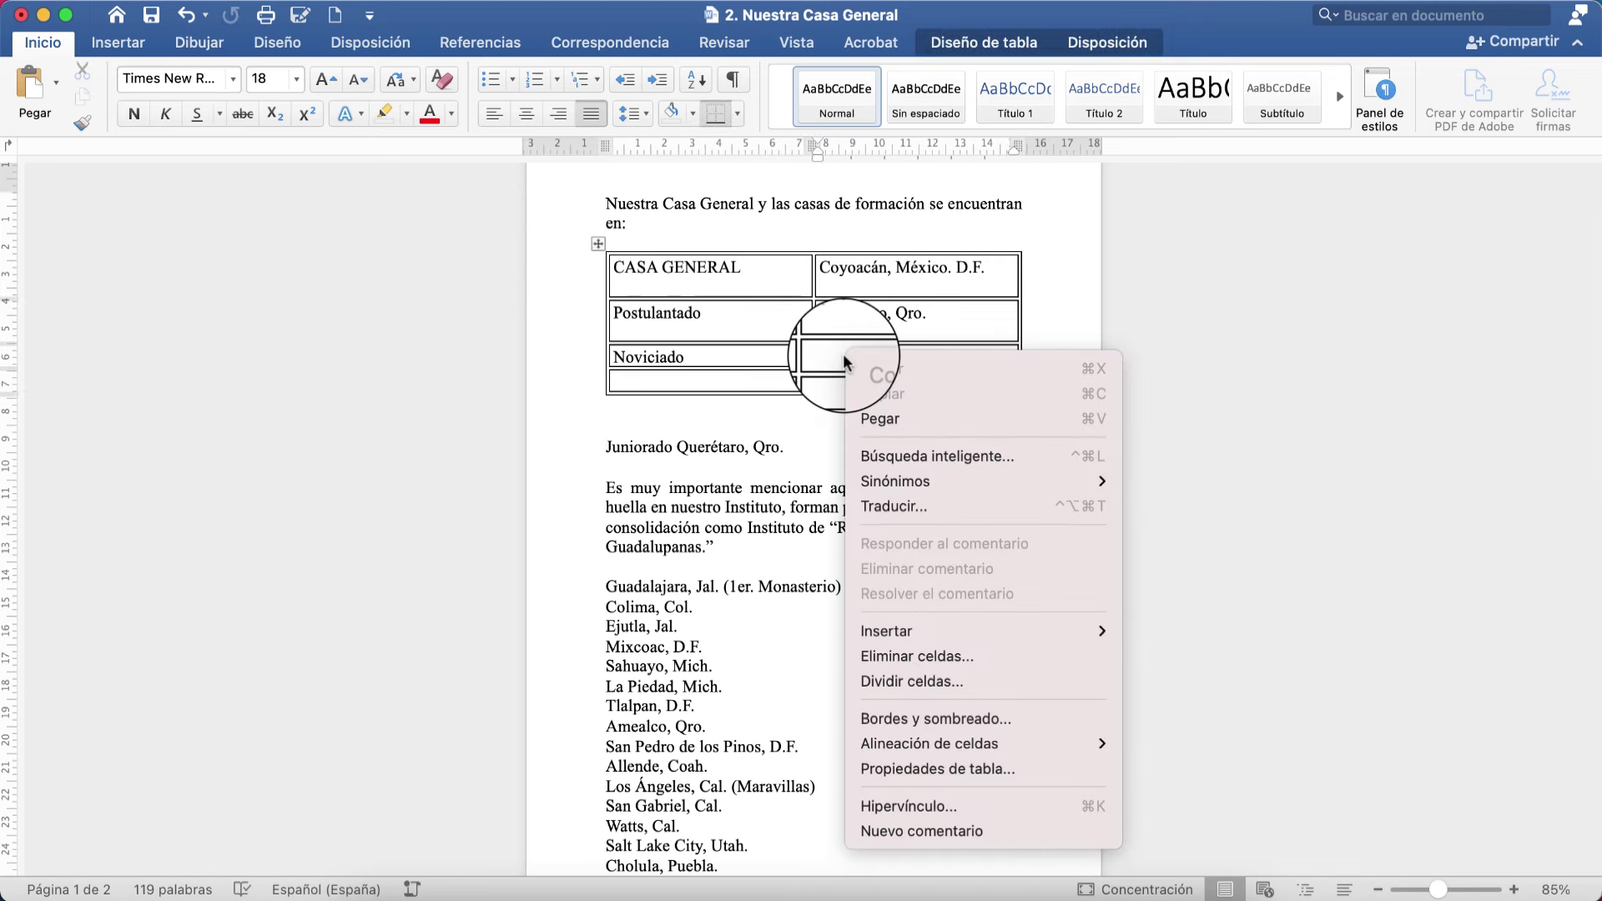
left_click(894, 420)
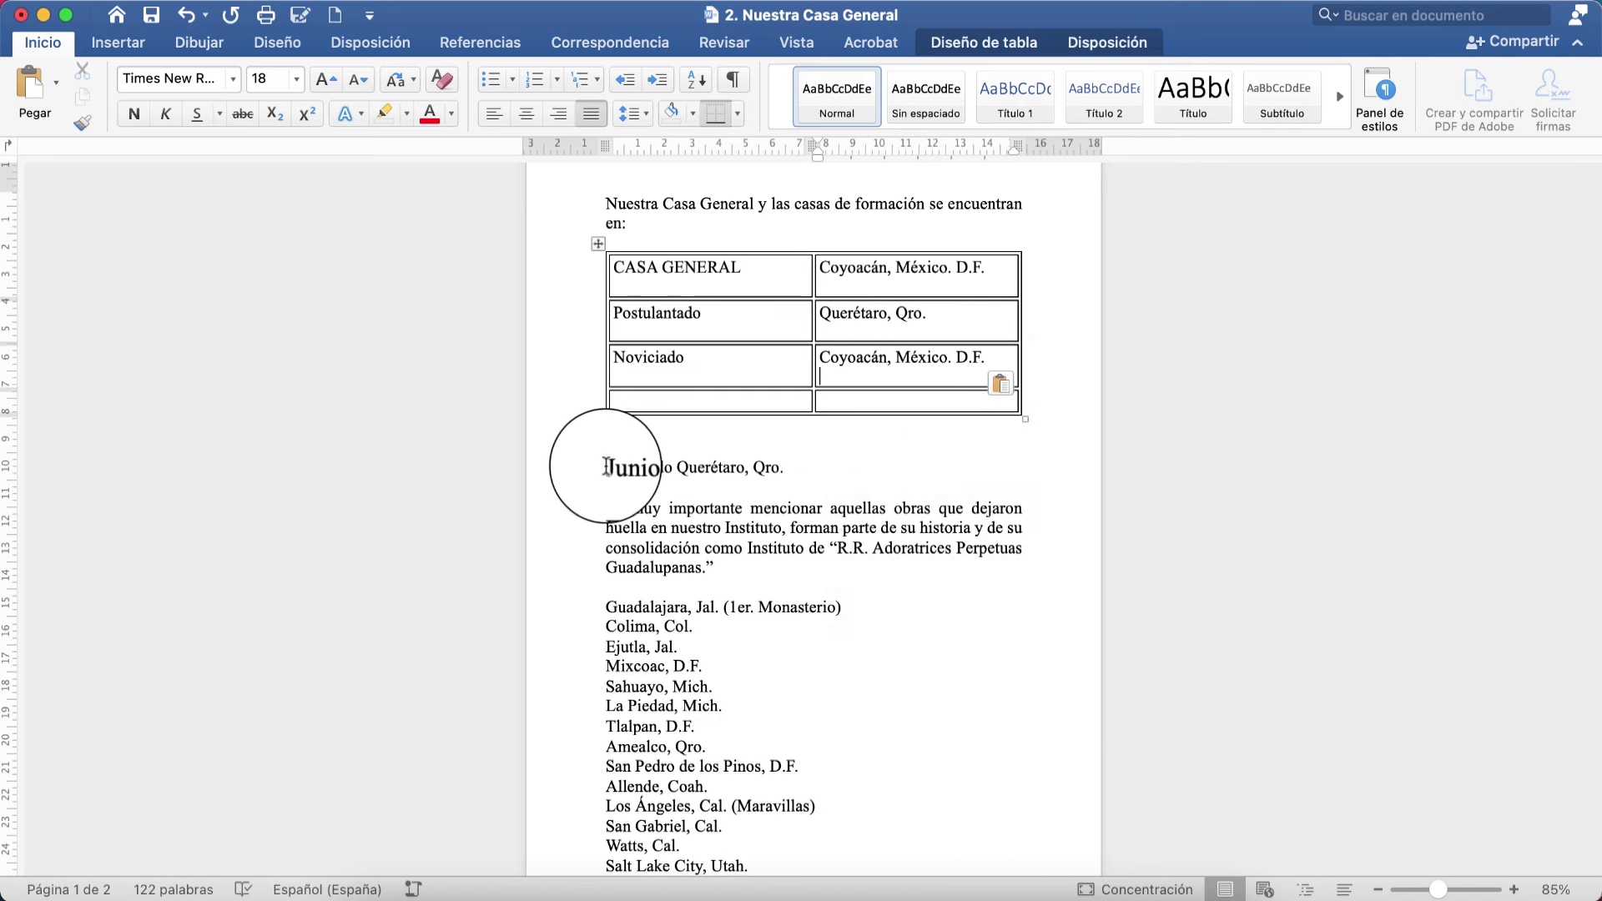
Cut Juniorado from the text and paste it into the fourth row's first cell
left_click_drag(607, 466, 668, 470)
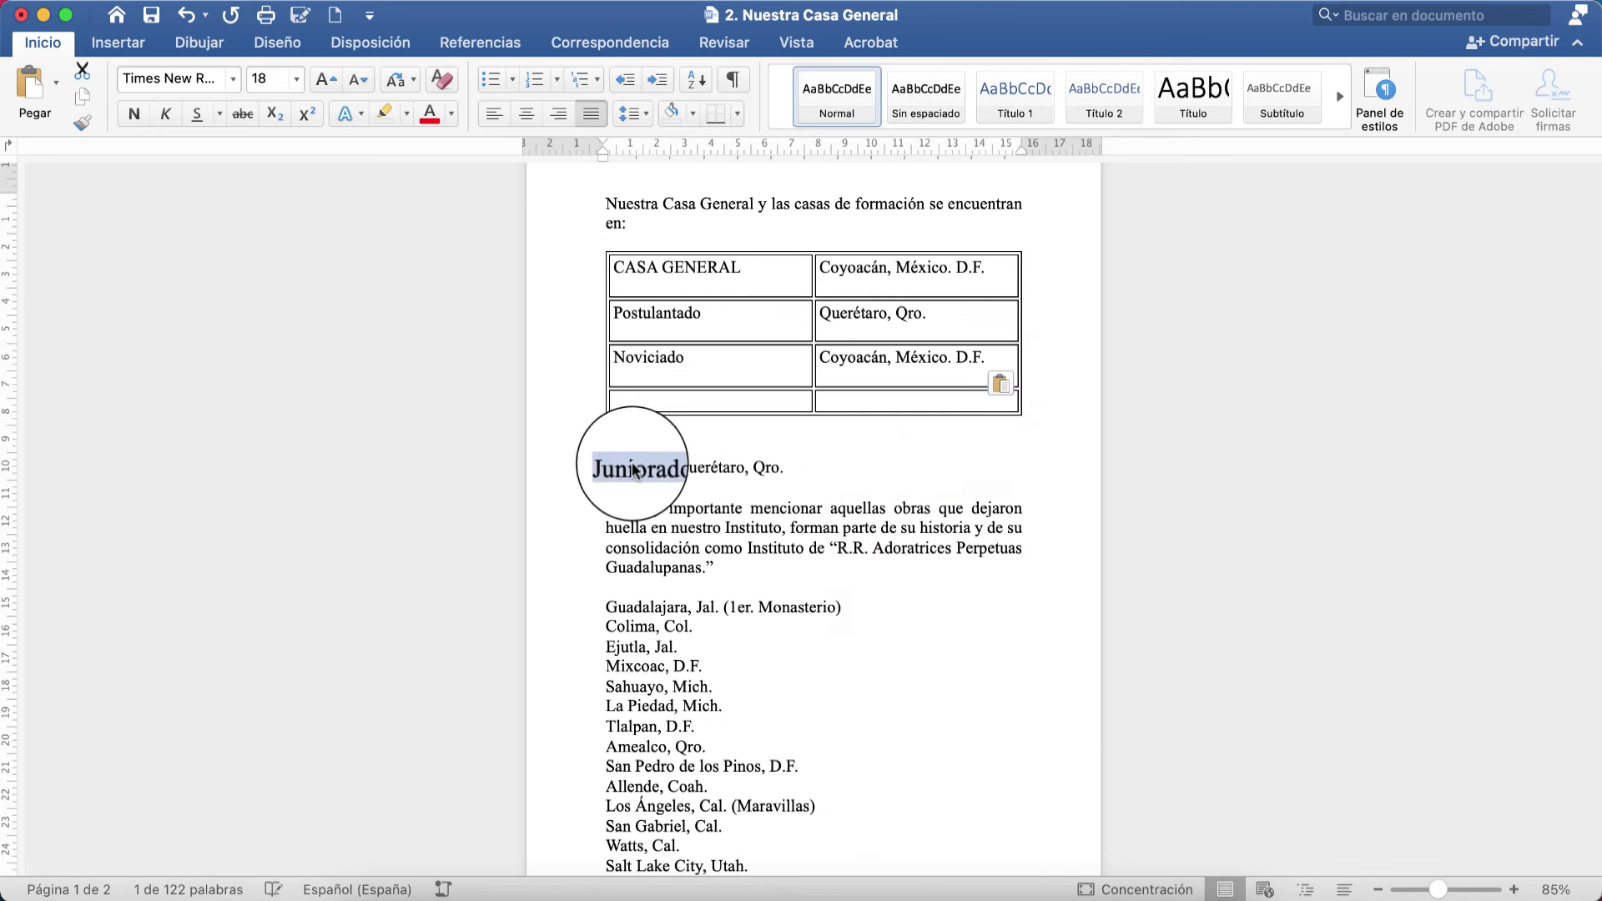
right_click(637, 468)
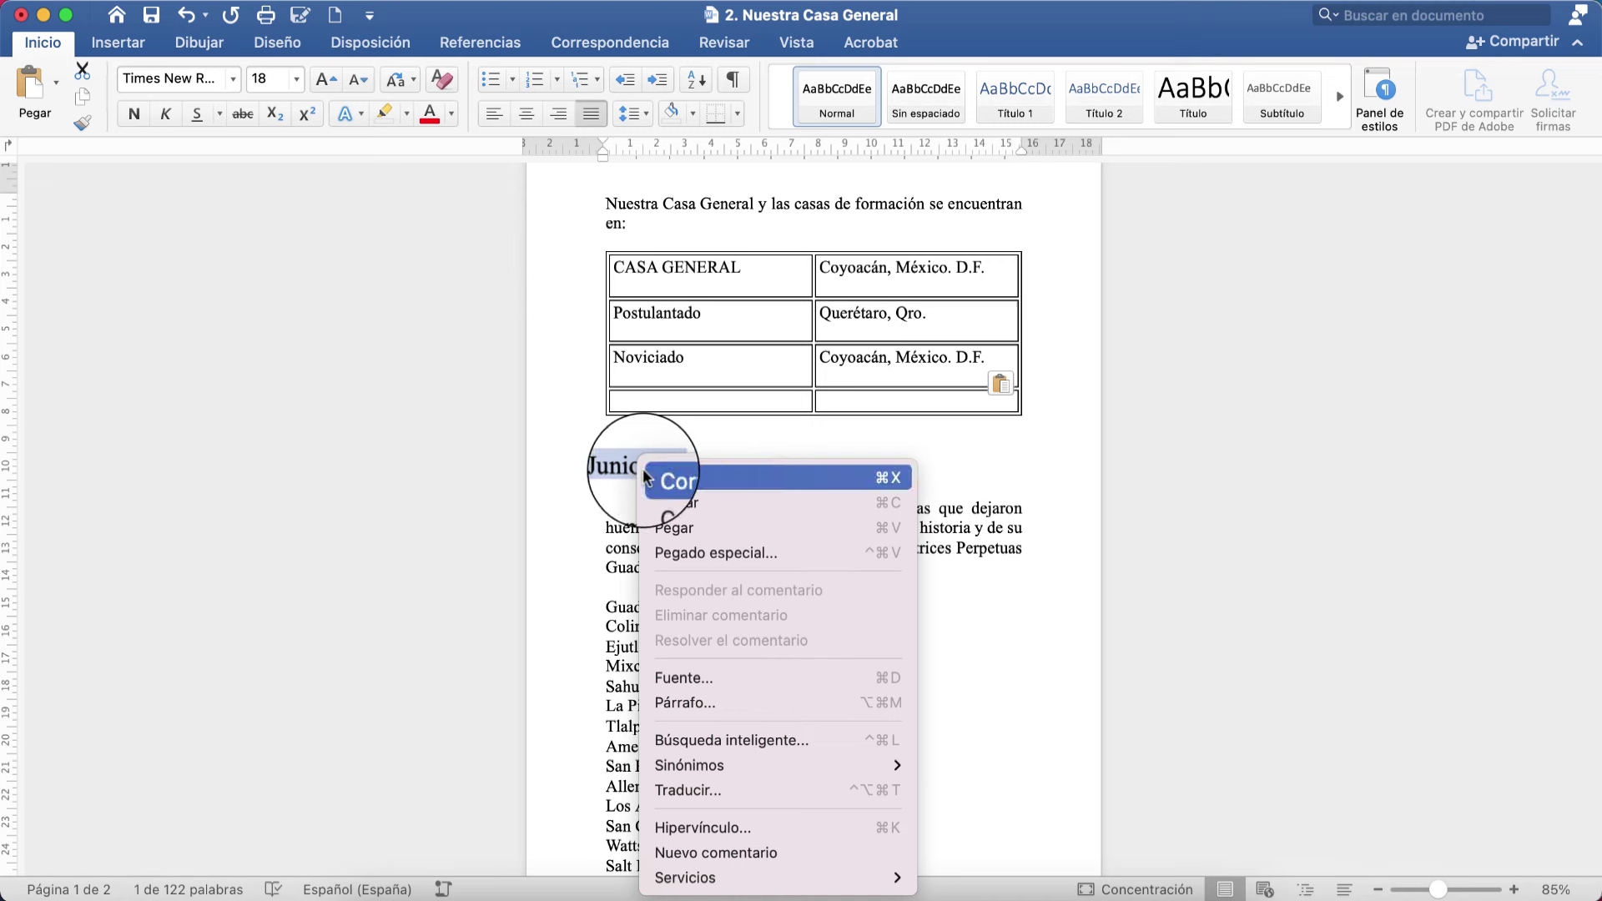
left_click(679, 478)
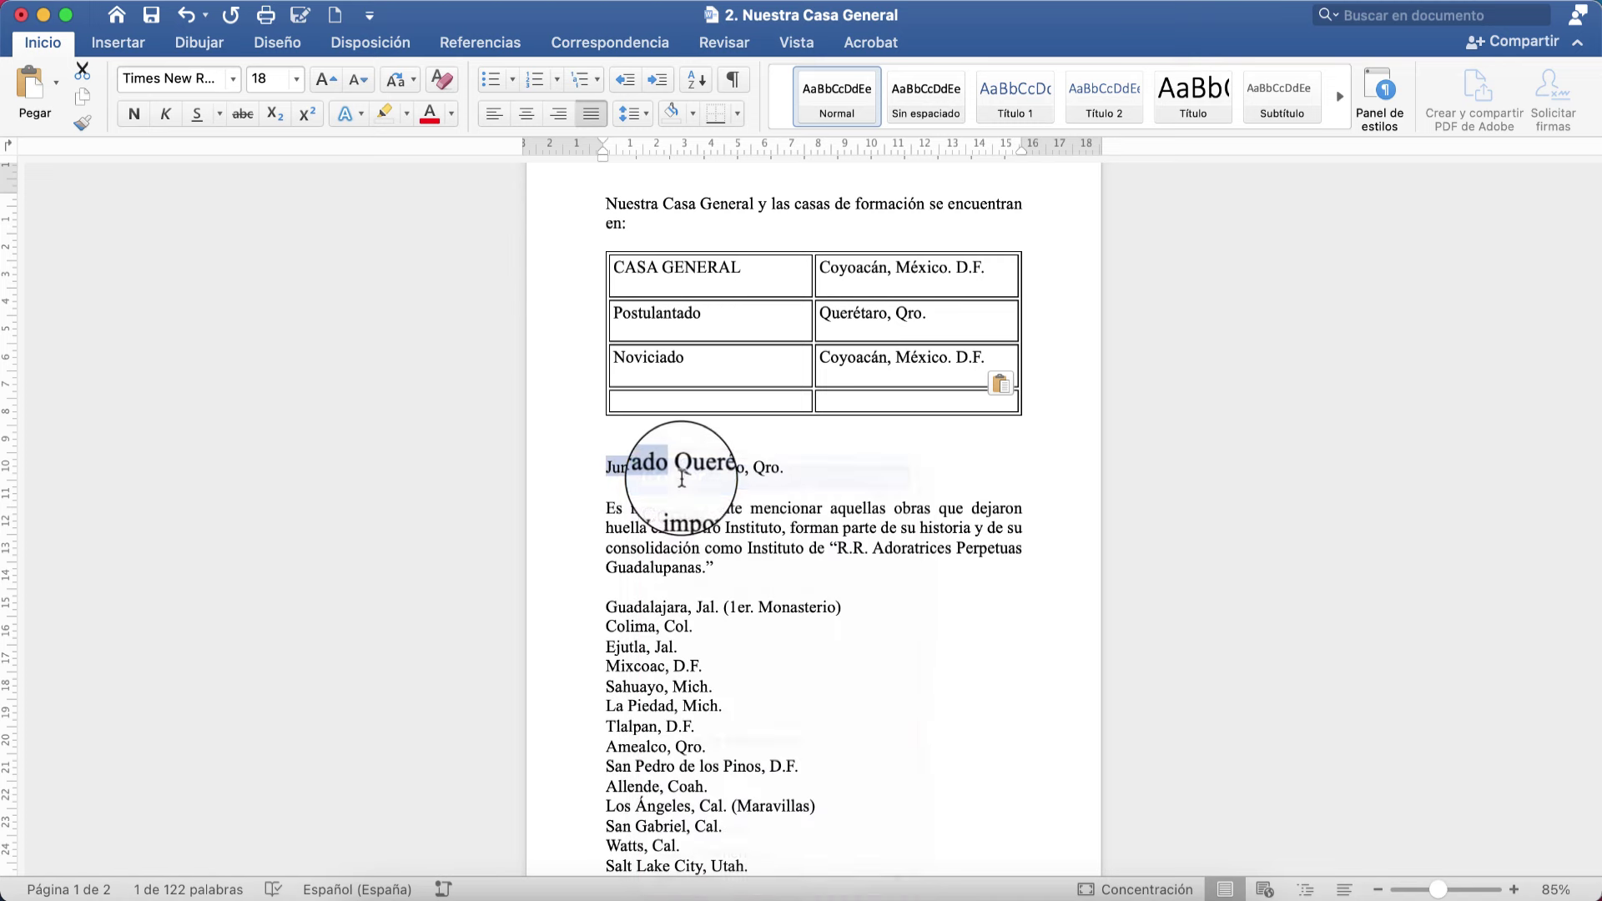
left_click(658, 399)
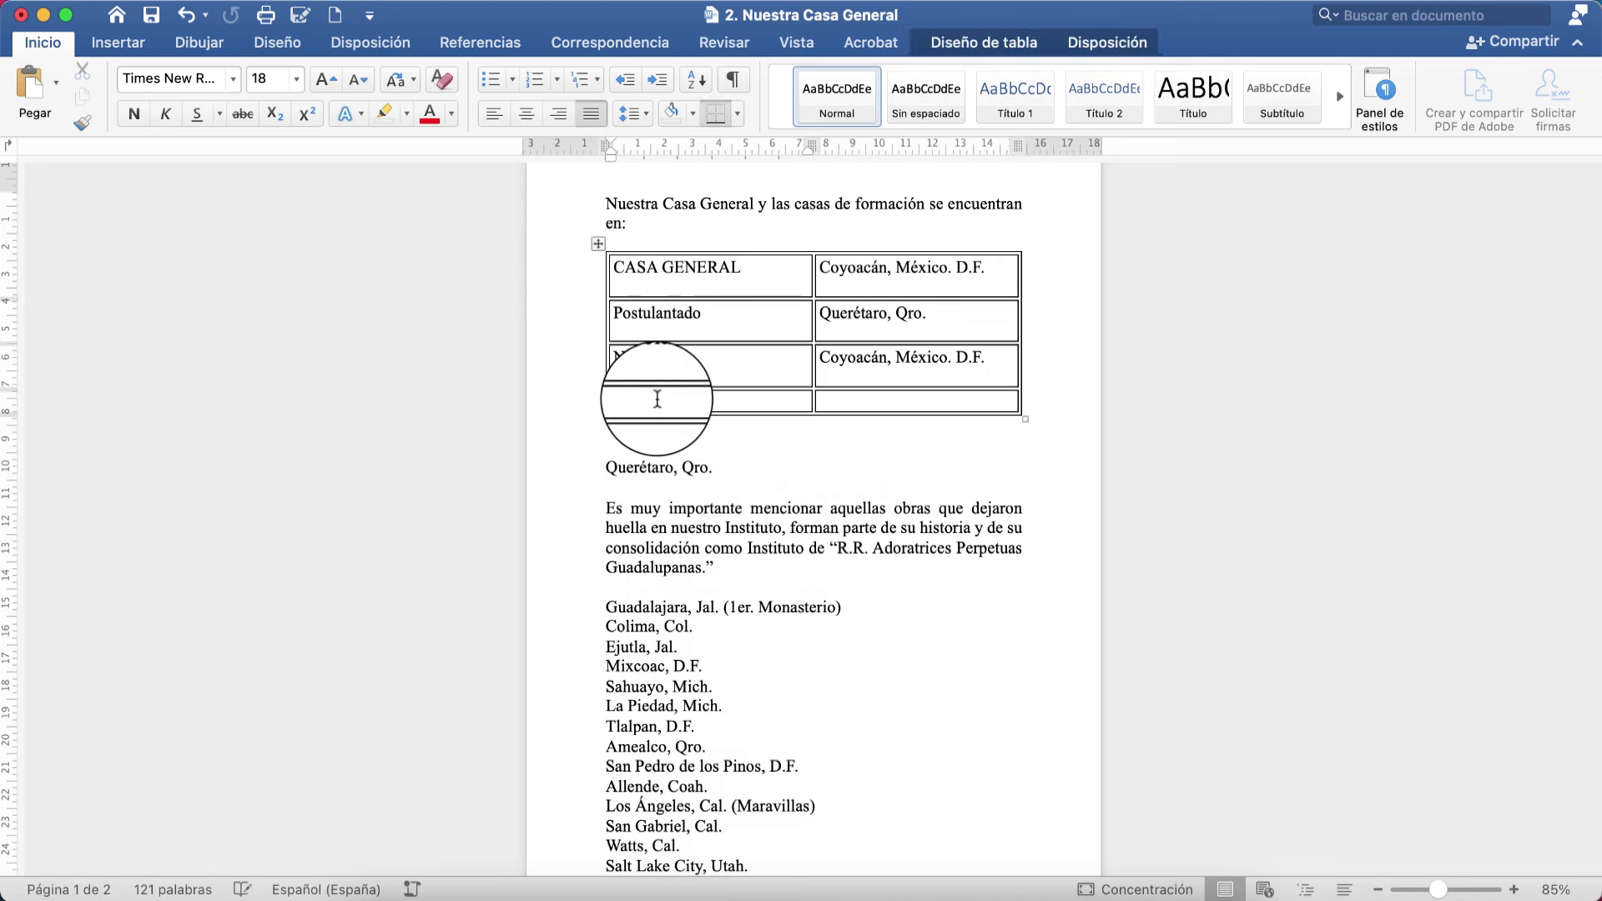
right_click(654, 402)
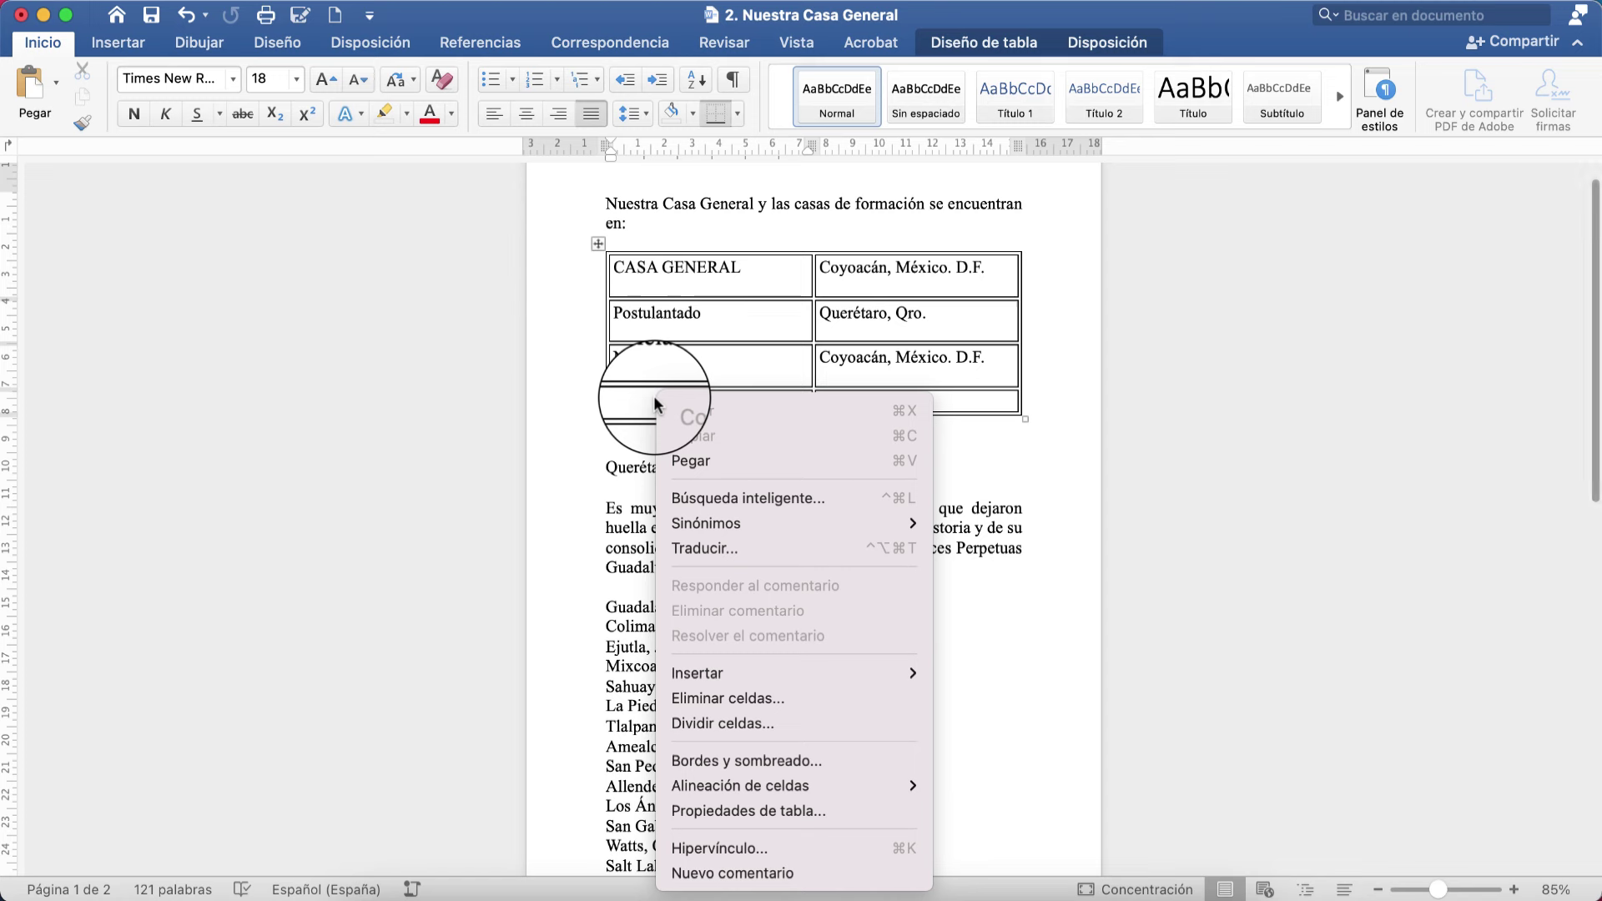
left_click(706, 472)
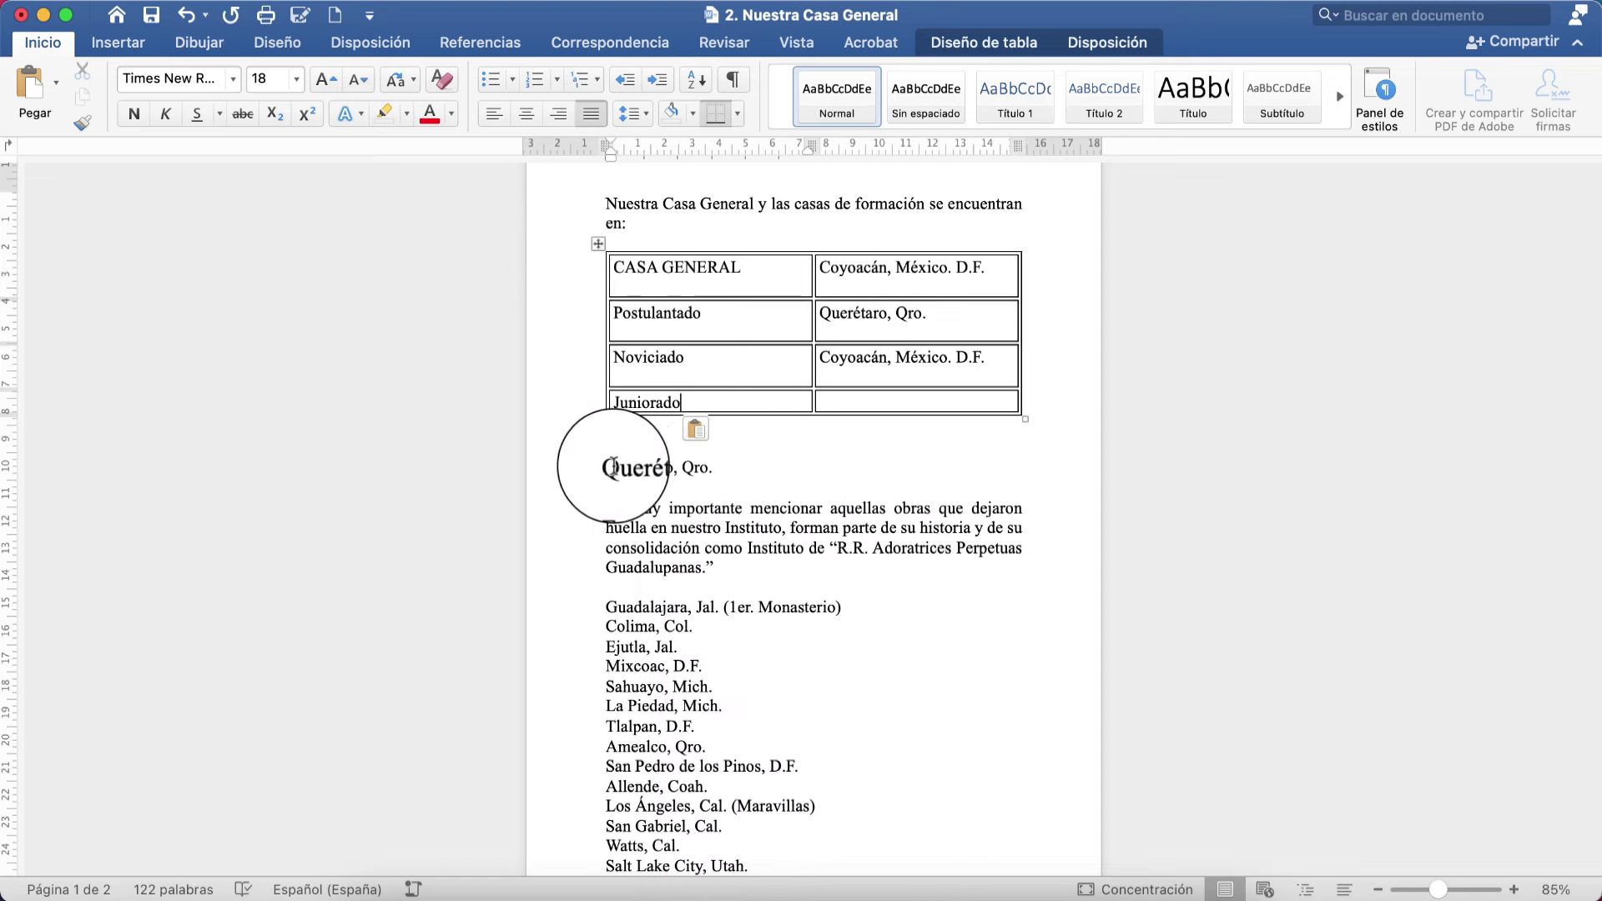
Move Querétaro, Qro. into the fourth row's second cell, beside Juniorado
left_click_drag(607, 467, 709, 469)
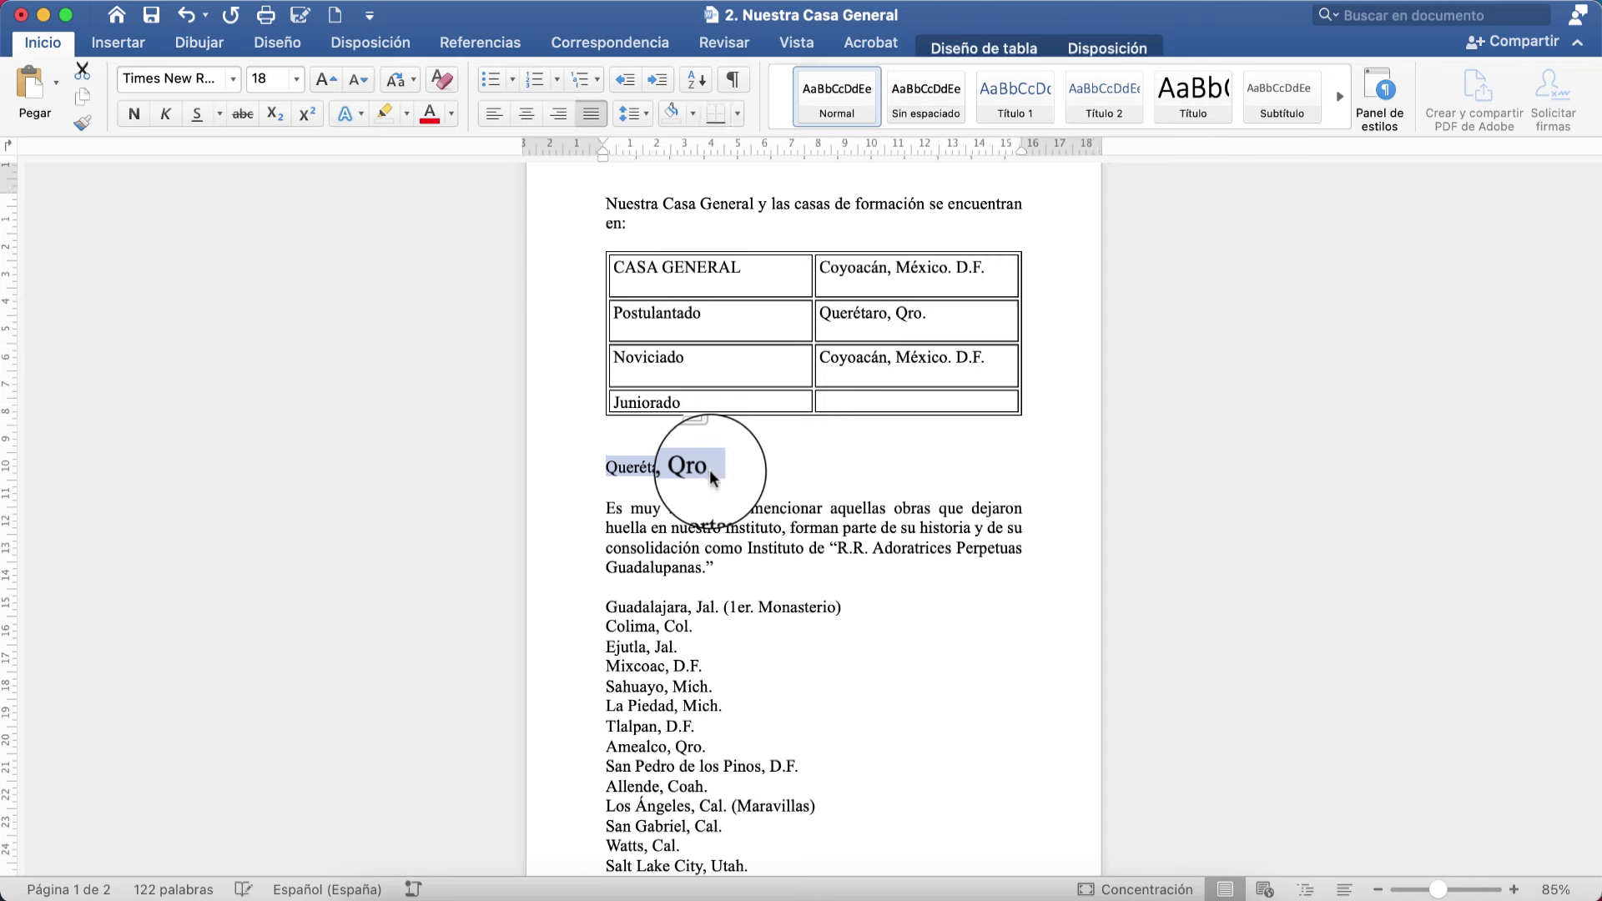
right_click(673, 470)
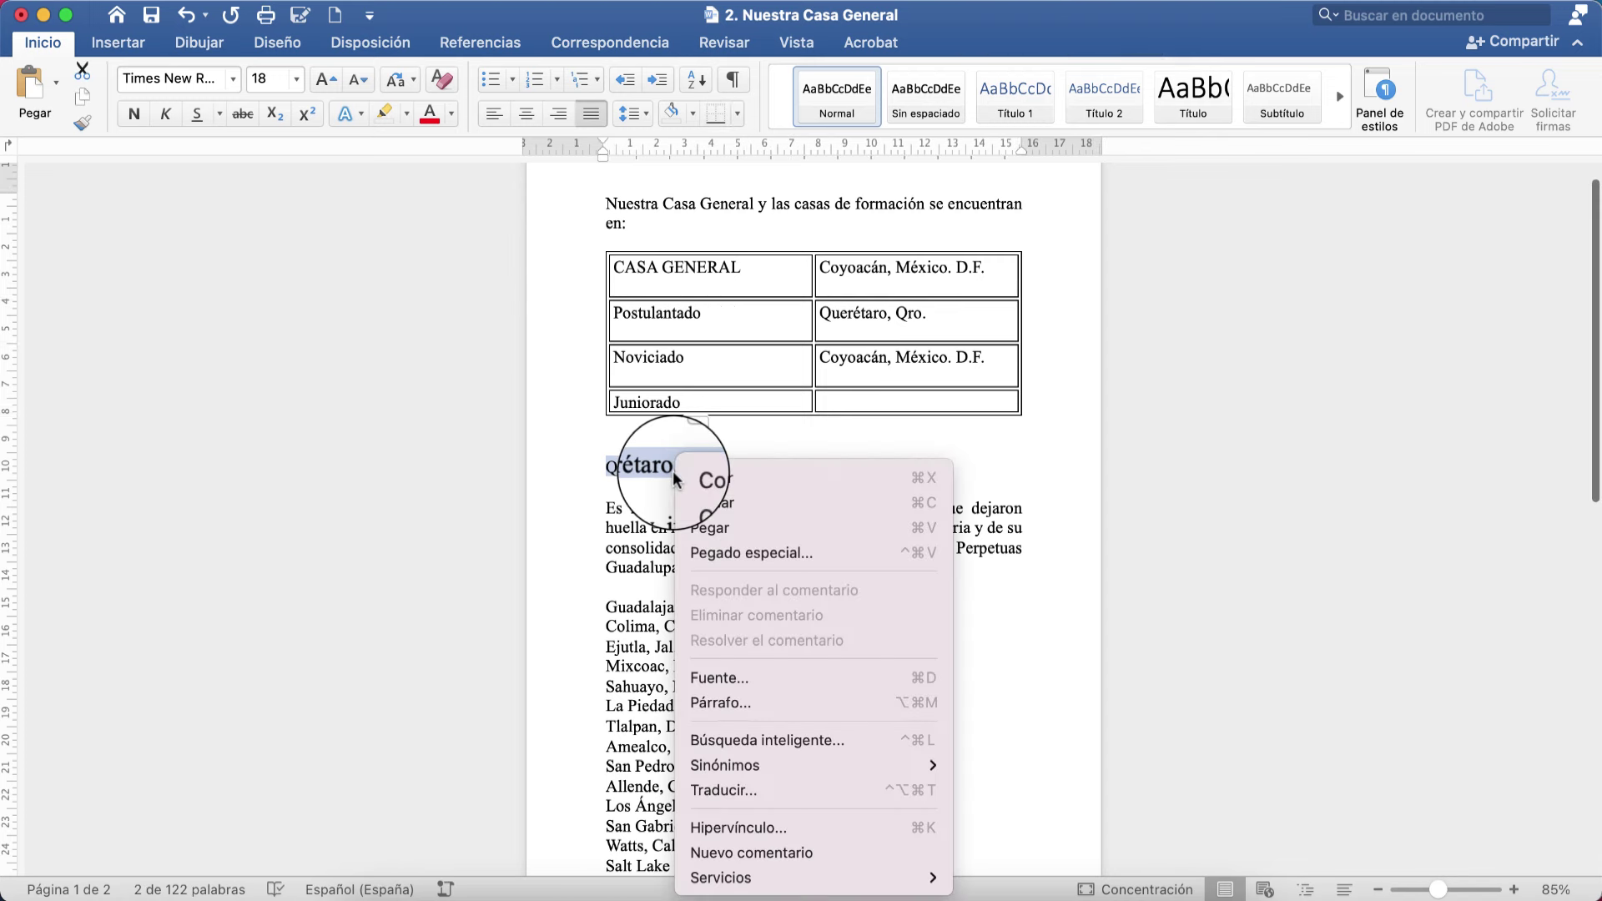
left_click(727, 486)
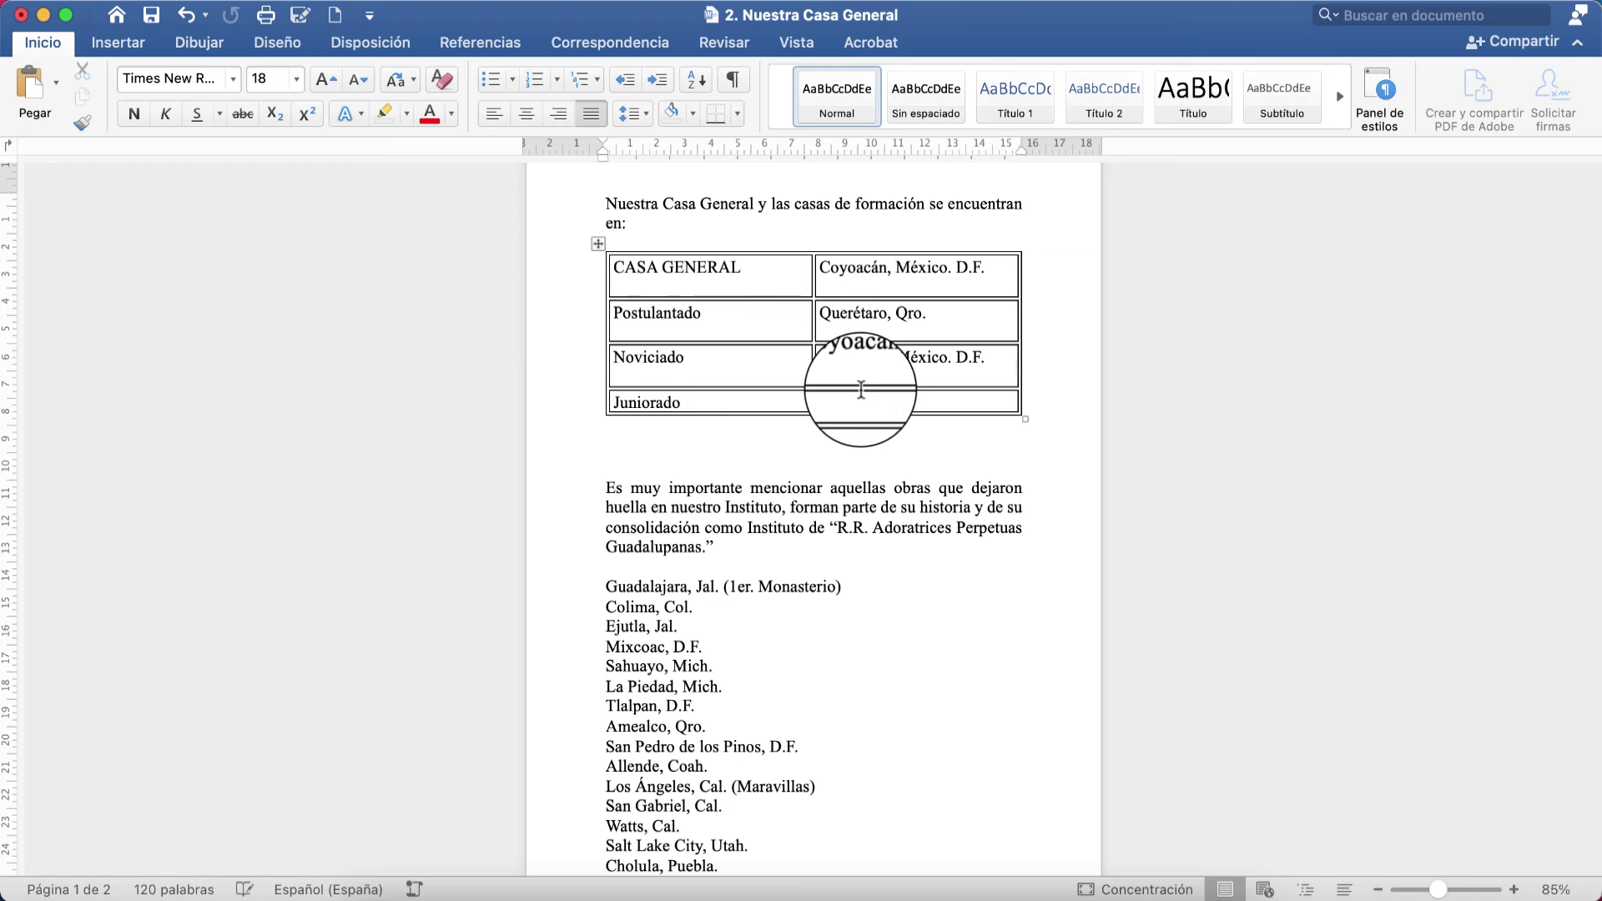
left_click(861, 407)
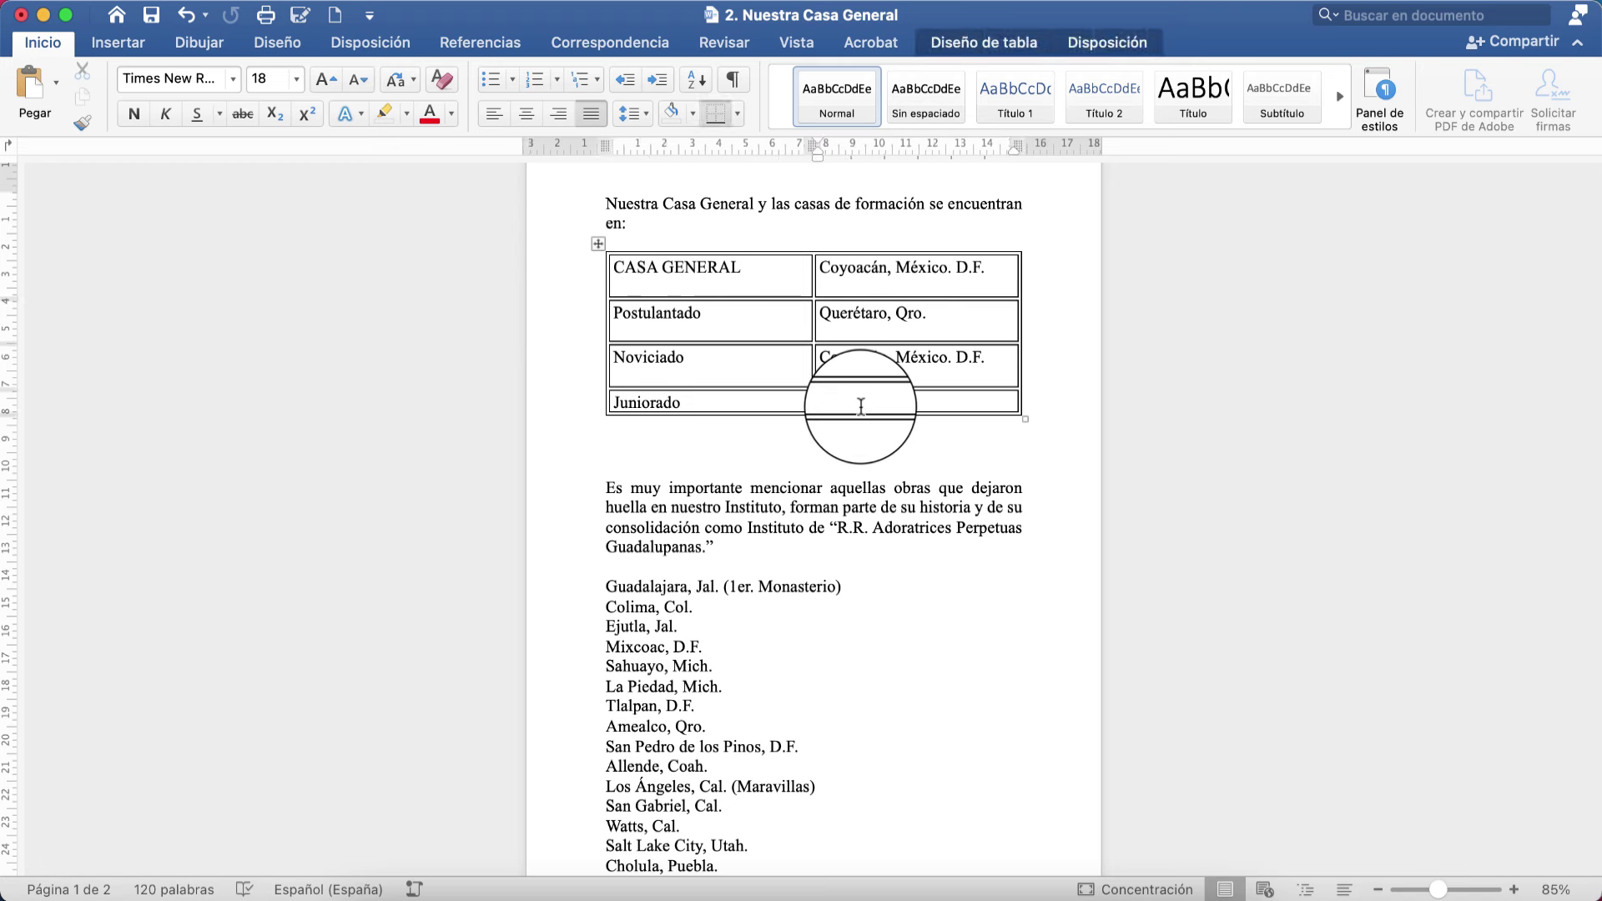
right_click(849, 397)
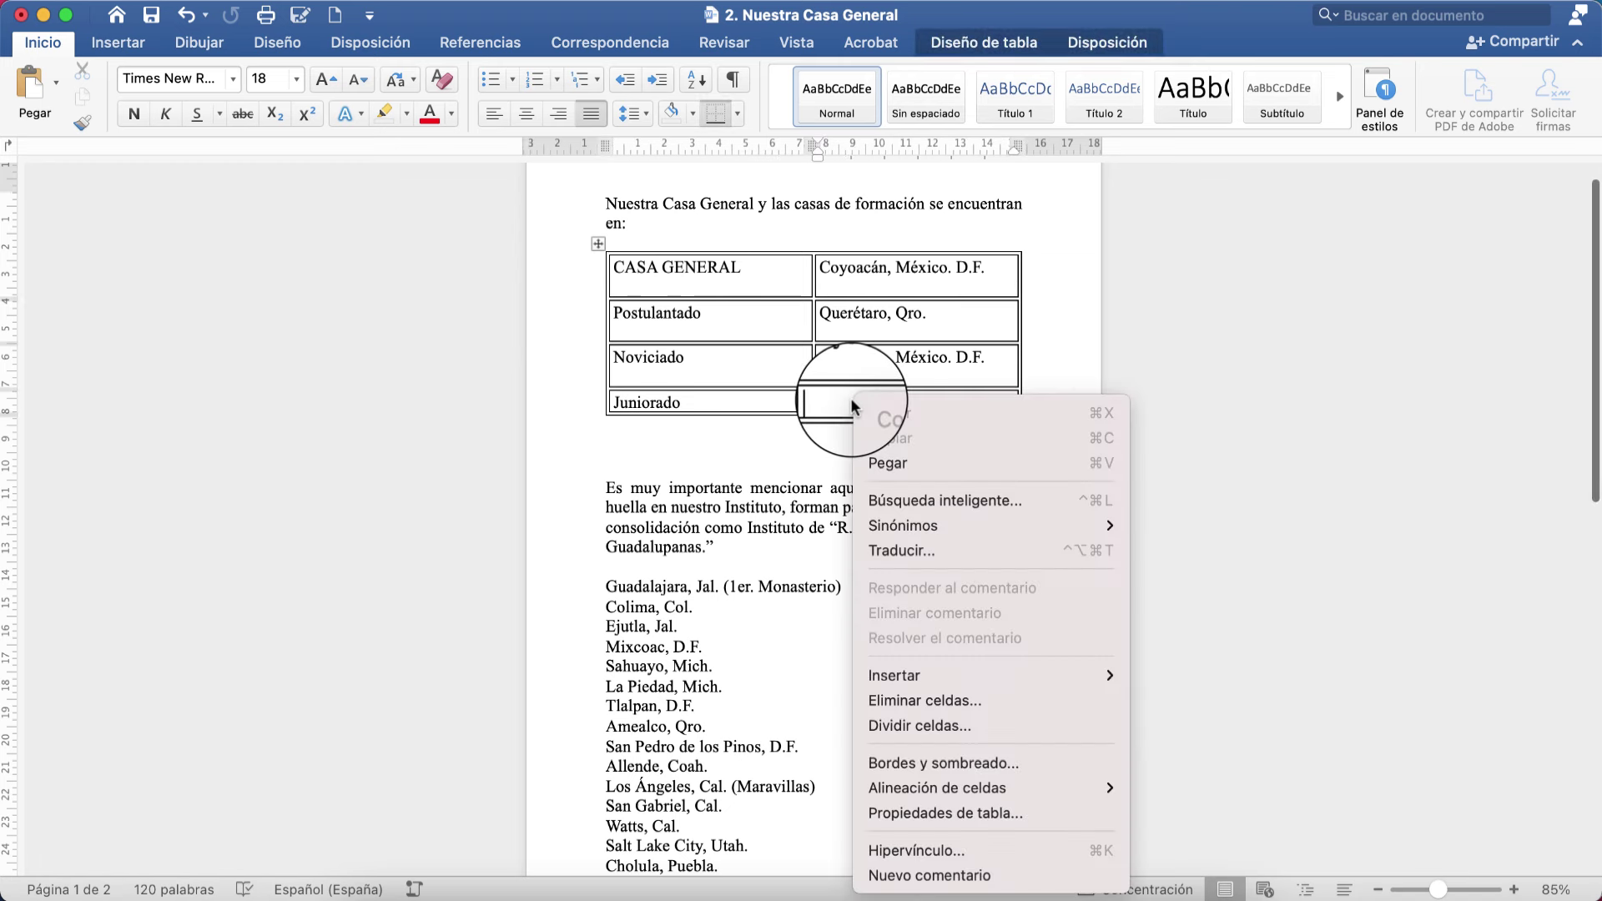
left_click(878, 464)
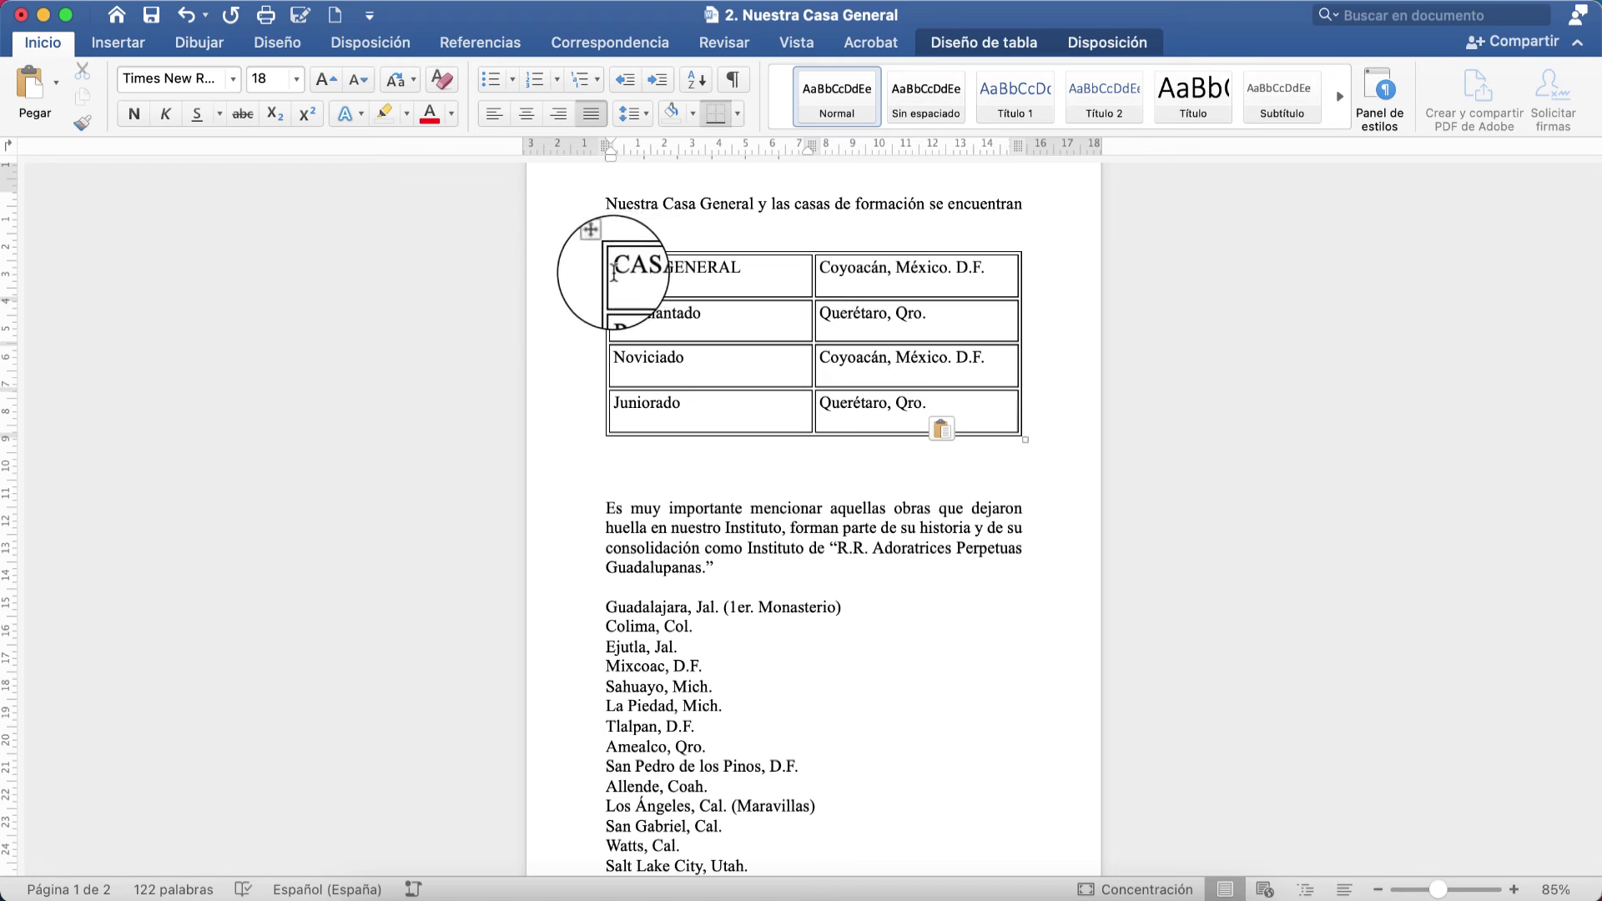
Center-align the house names and locations in all four table rows
mouse_move(625, 269)
left_mouse_down()
mouse_move(744, 337)
mouse_move(847, 358)
mouse_move(919, 405)
left_mouse_up()
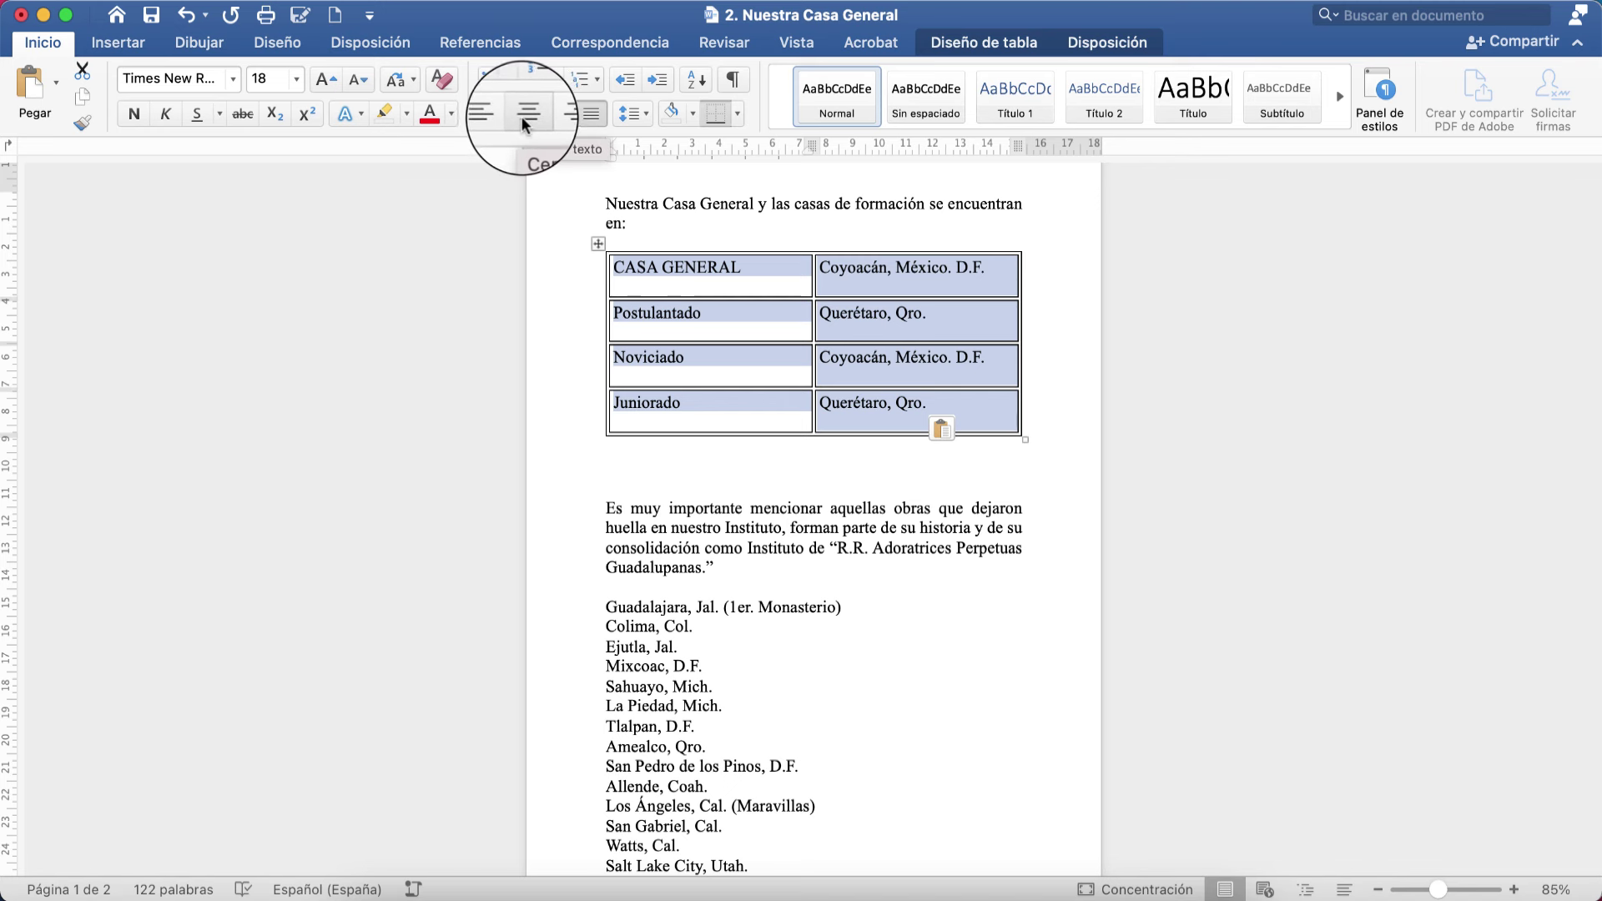
left_click(523, 117)
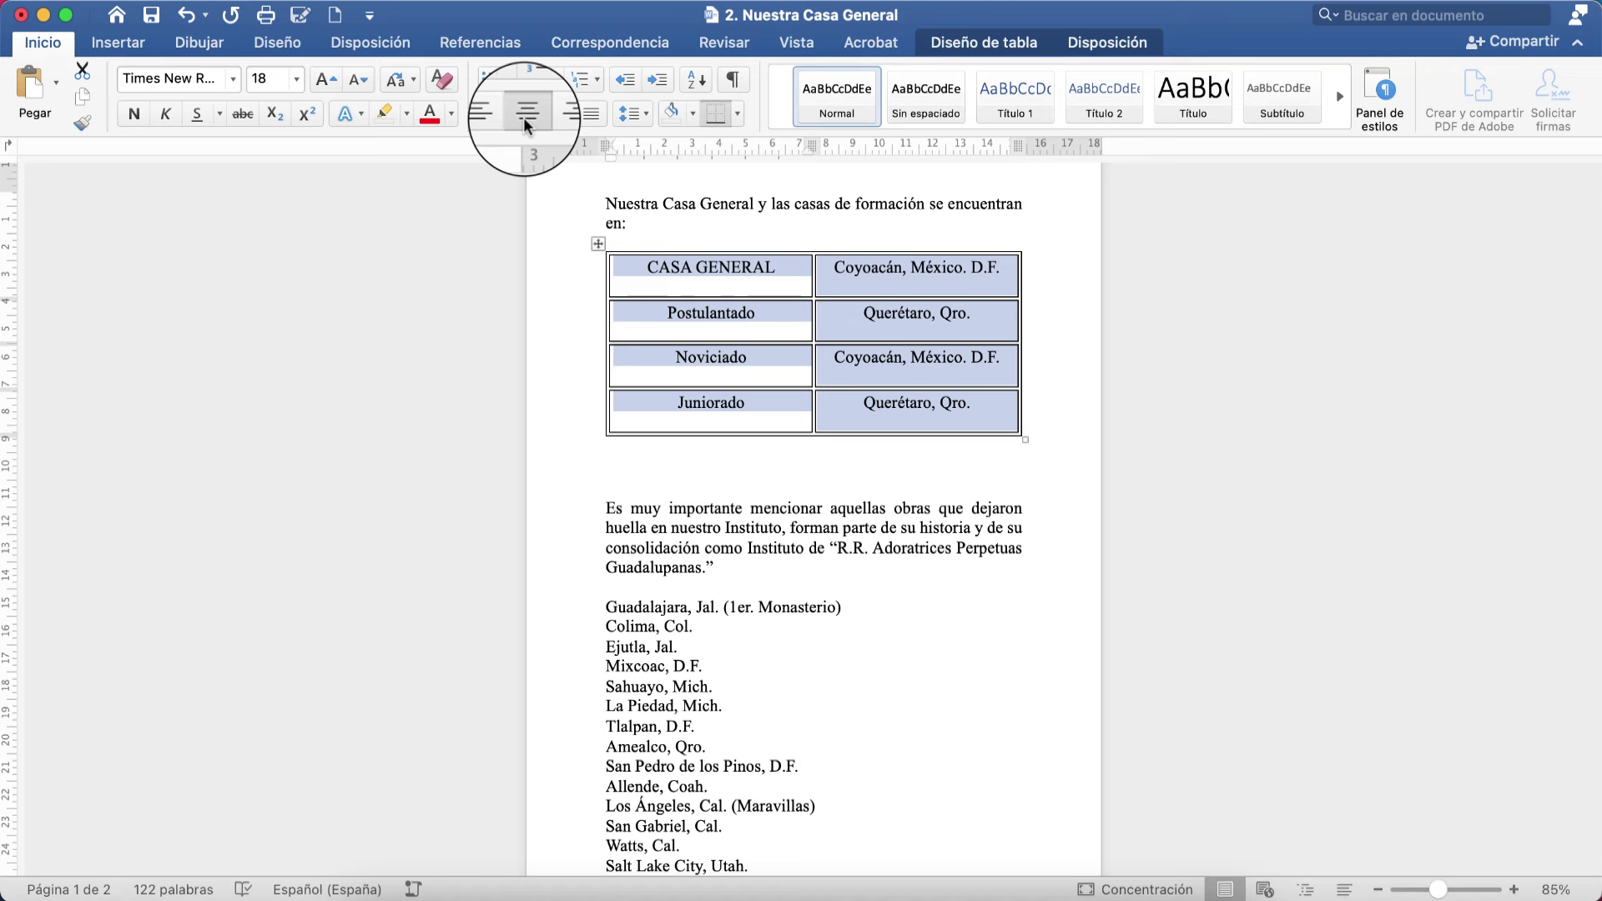
left_click(712, 321)
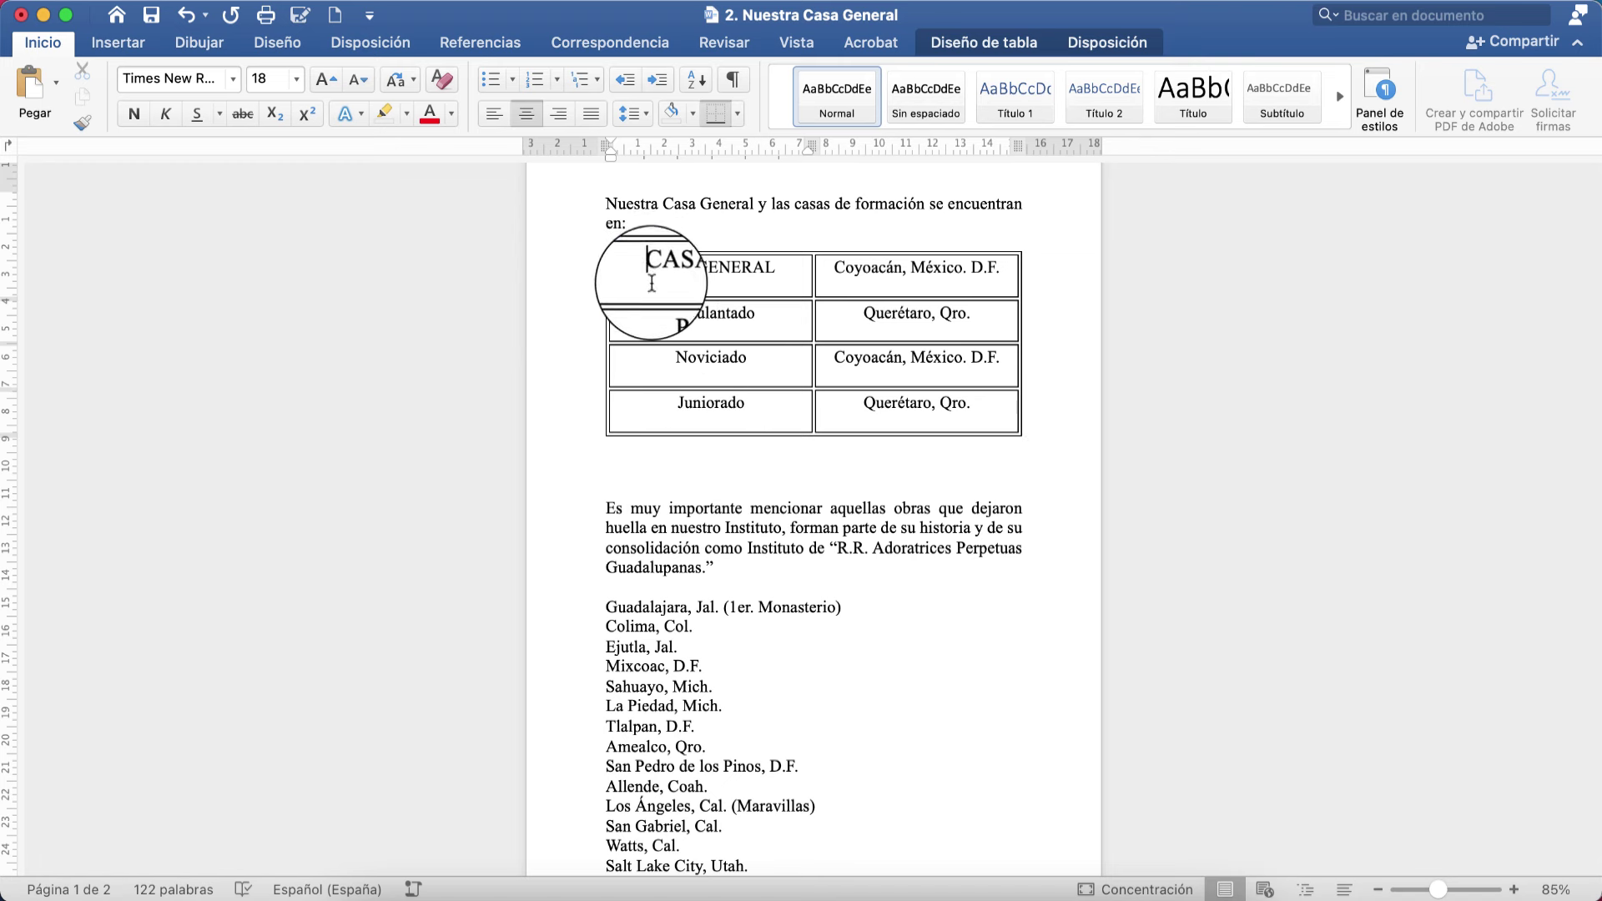
Make the first-column house names (CASA GENERAL to Juniorado) bold
left_click_drag(645, 267, 758, 404)
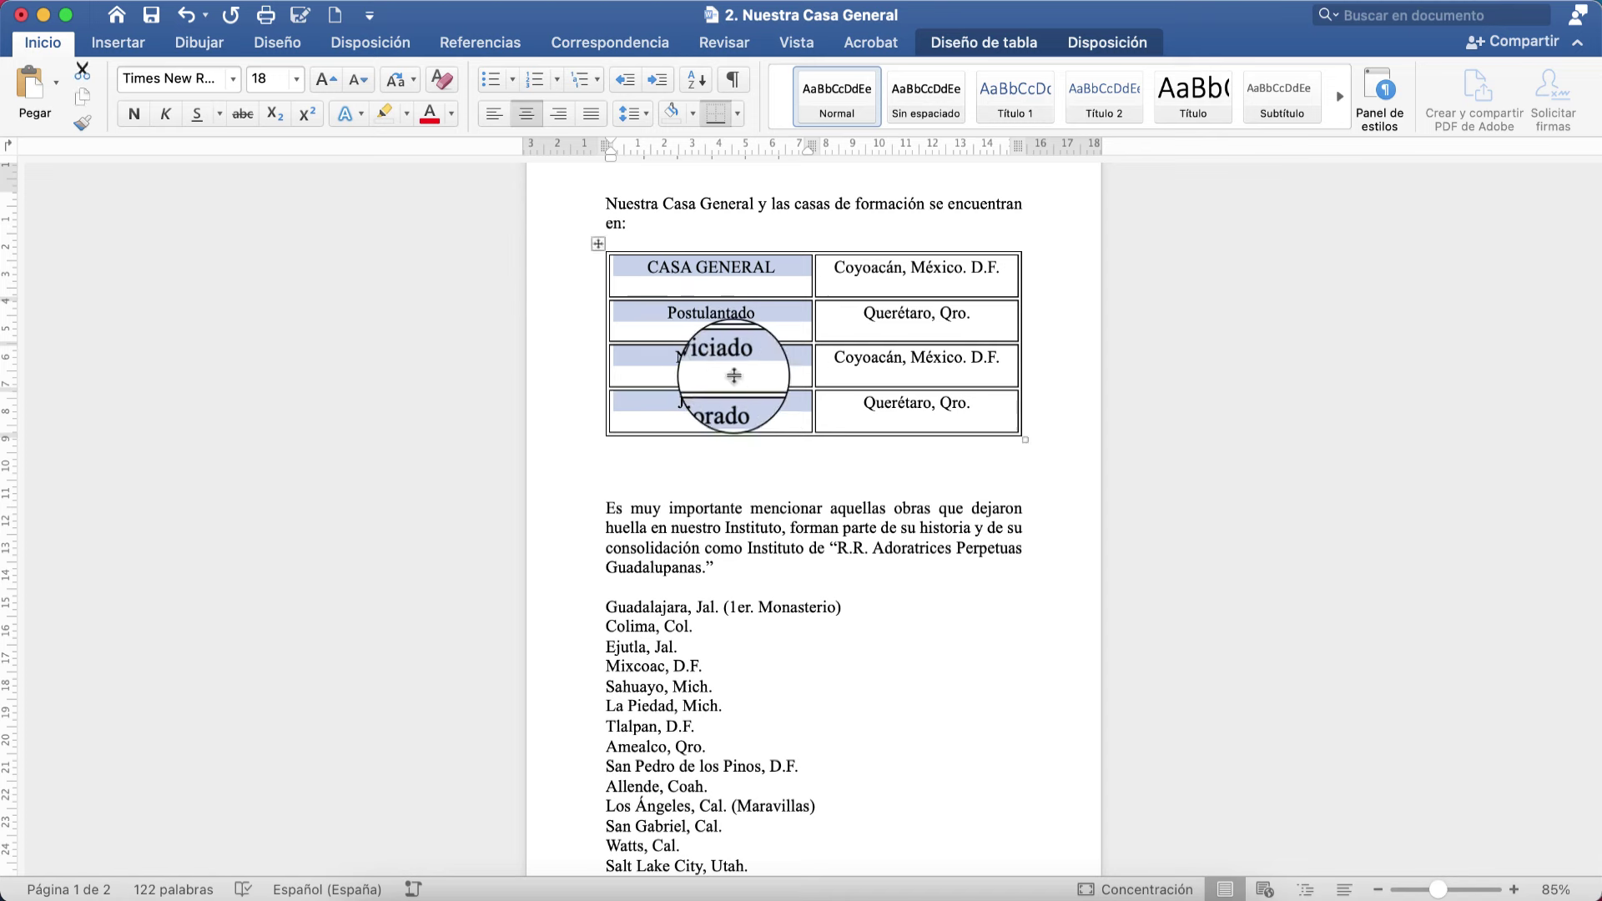
left_click(131, 123)
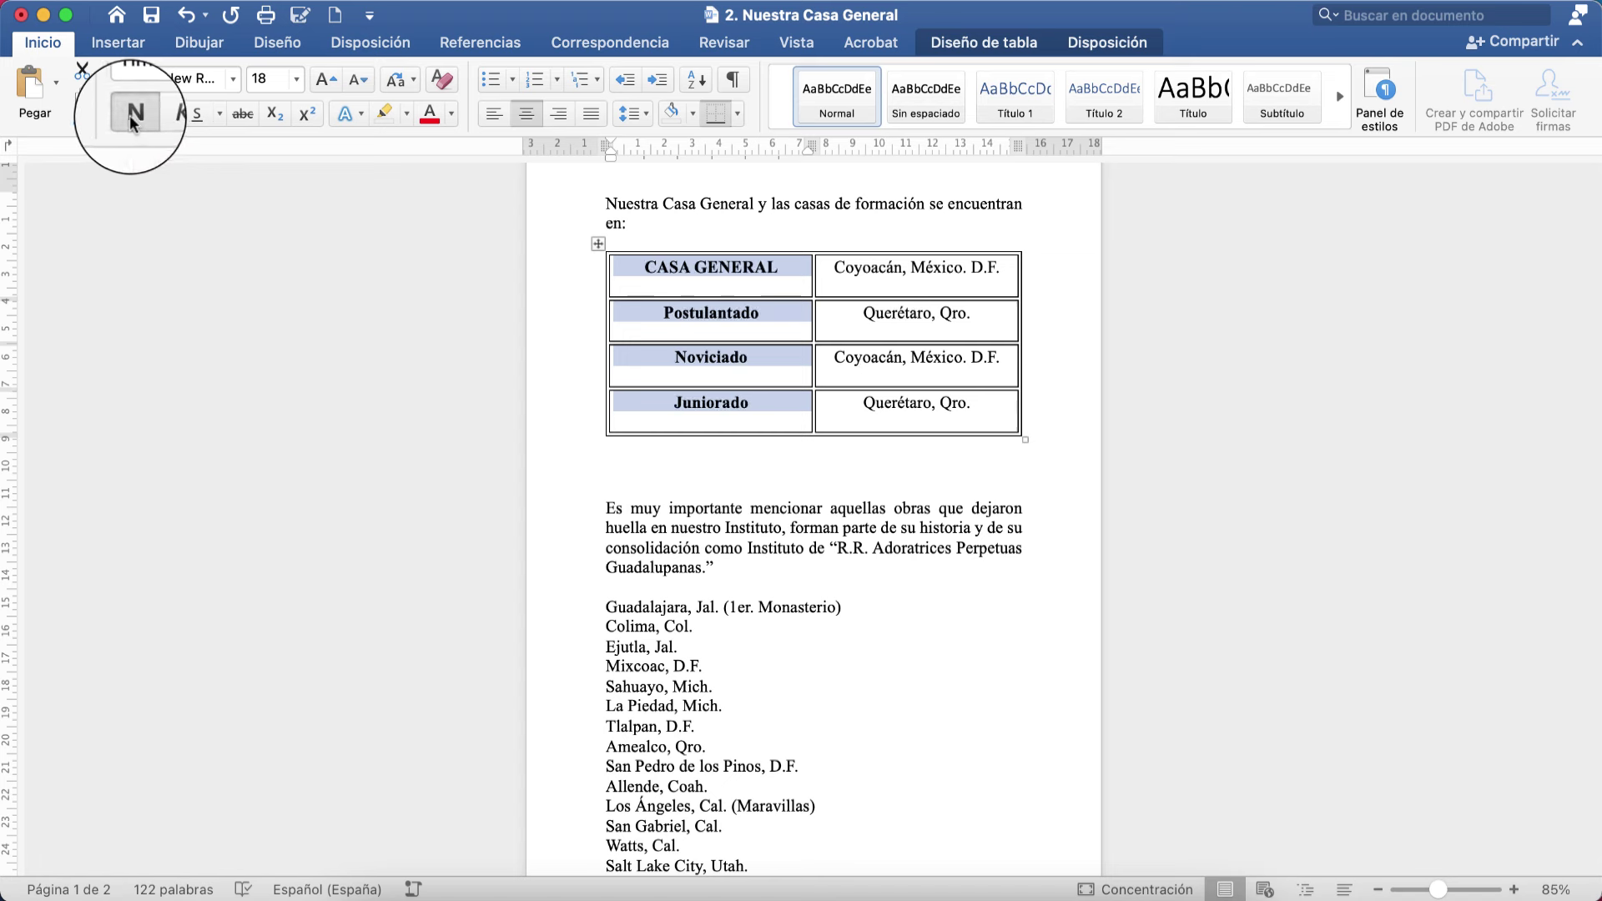
left_click(723, 404)
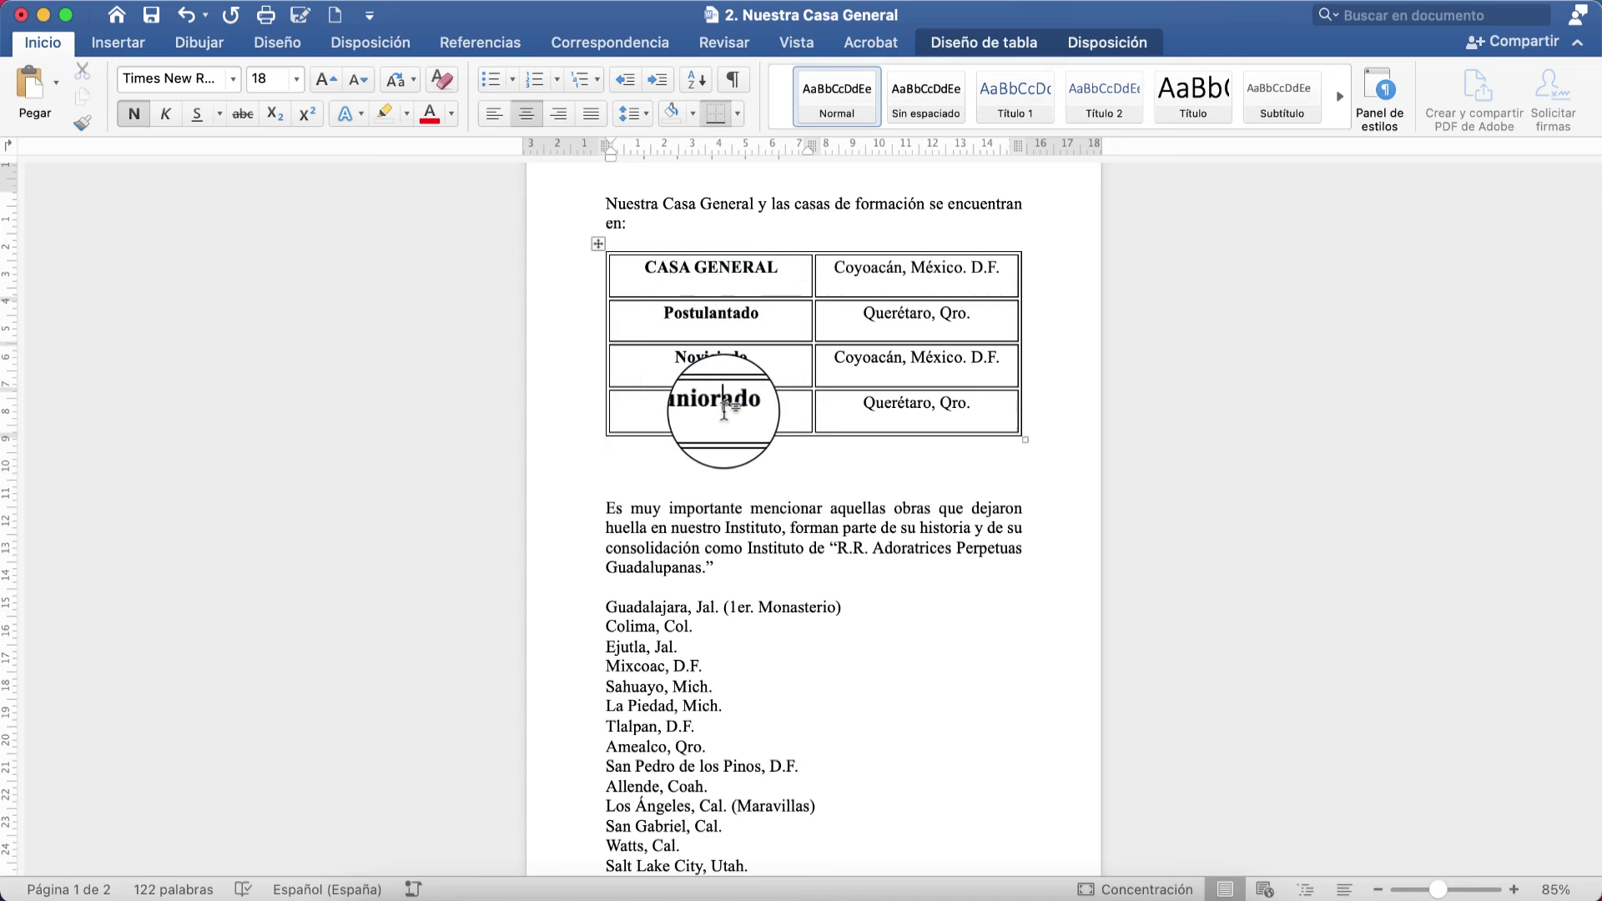
Delete the blank line between the table and the Institute paragraph below it
scroll(723, 409, "down", 3)
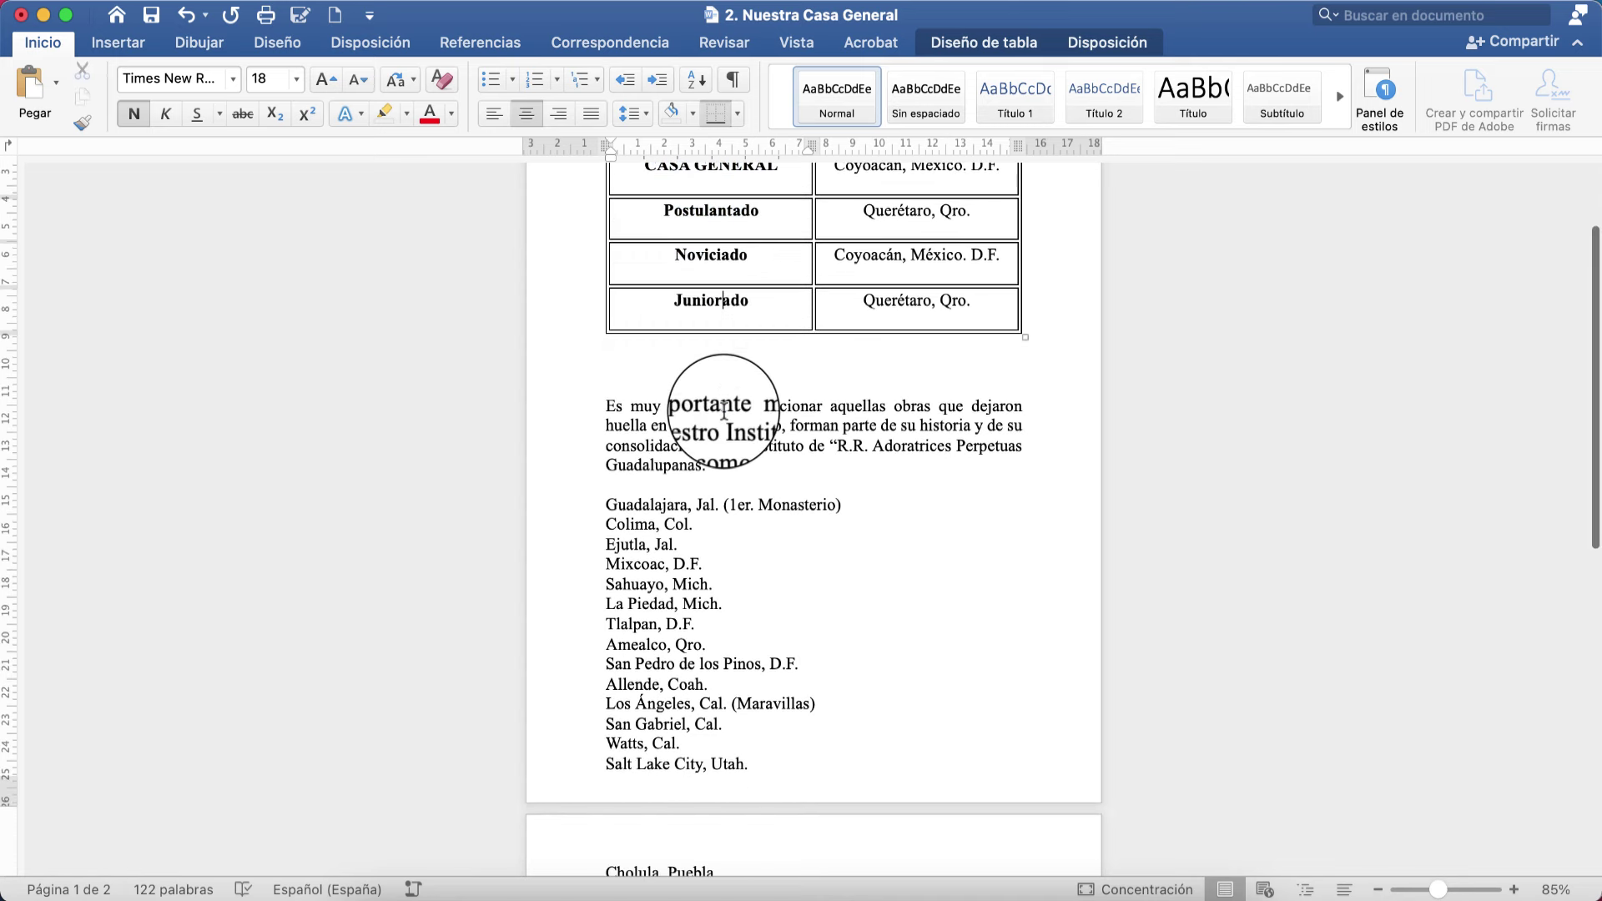
scroll(723, 409, "up", 3)
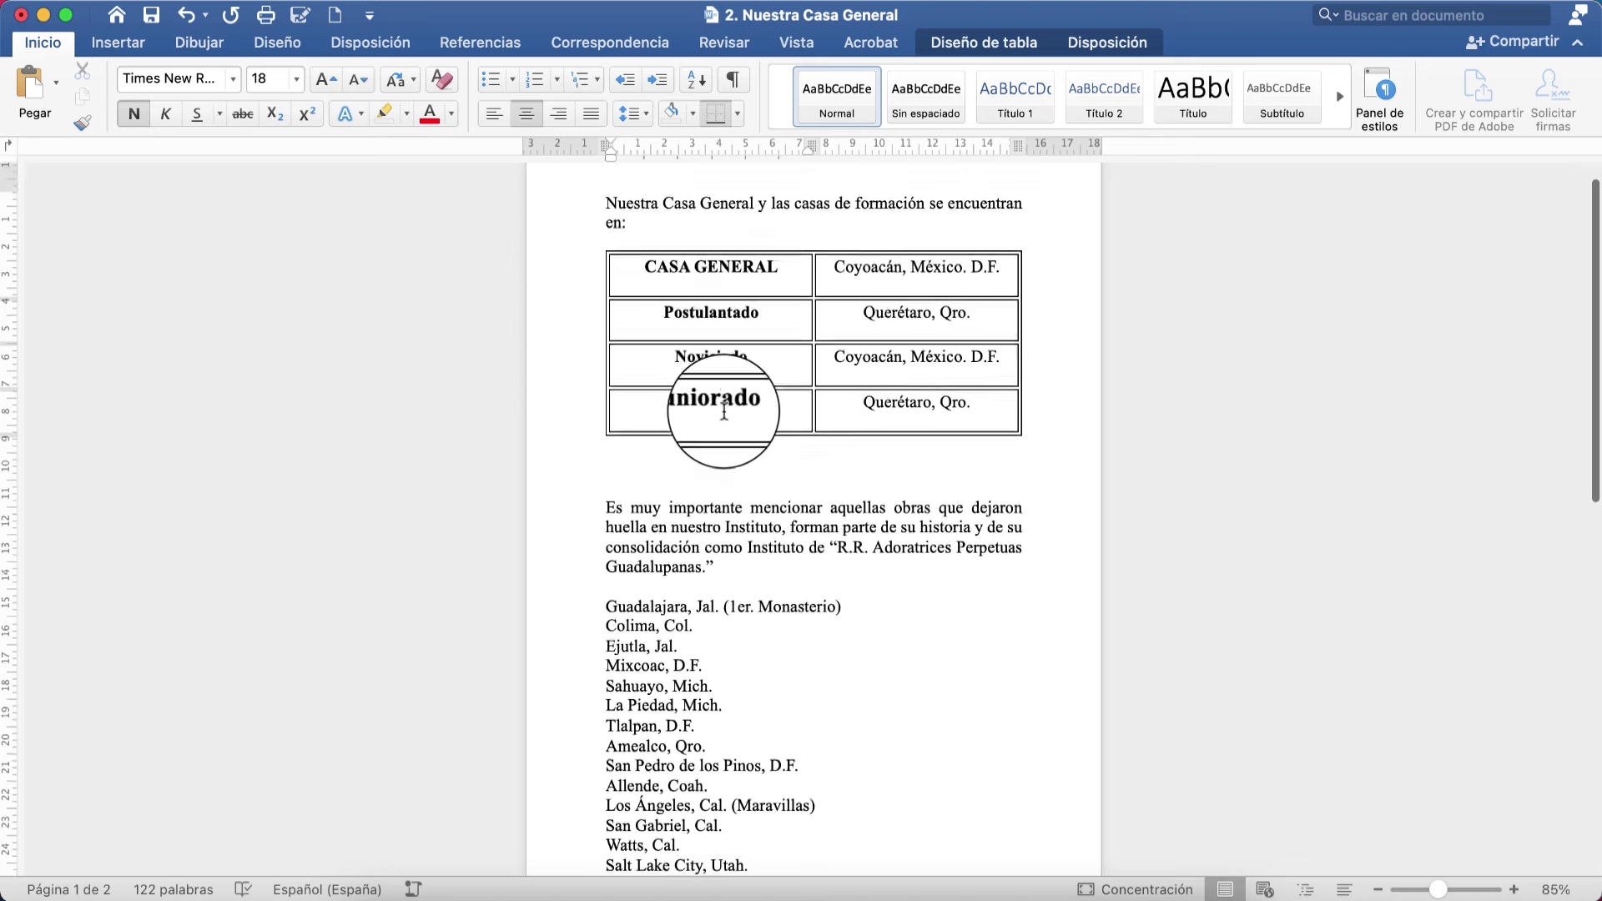
left_click(655, 490)
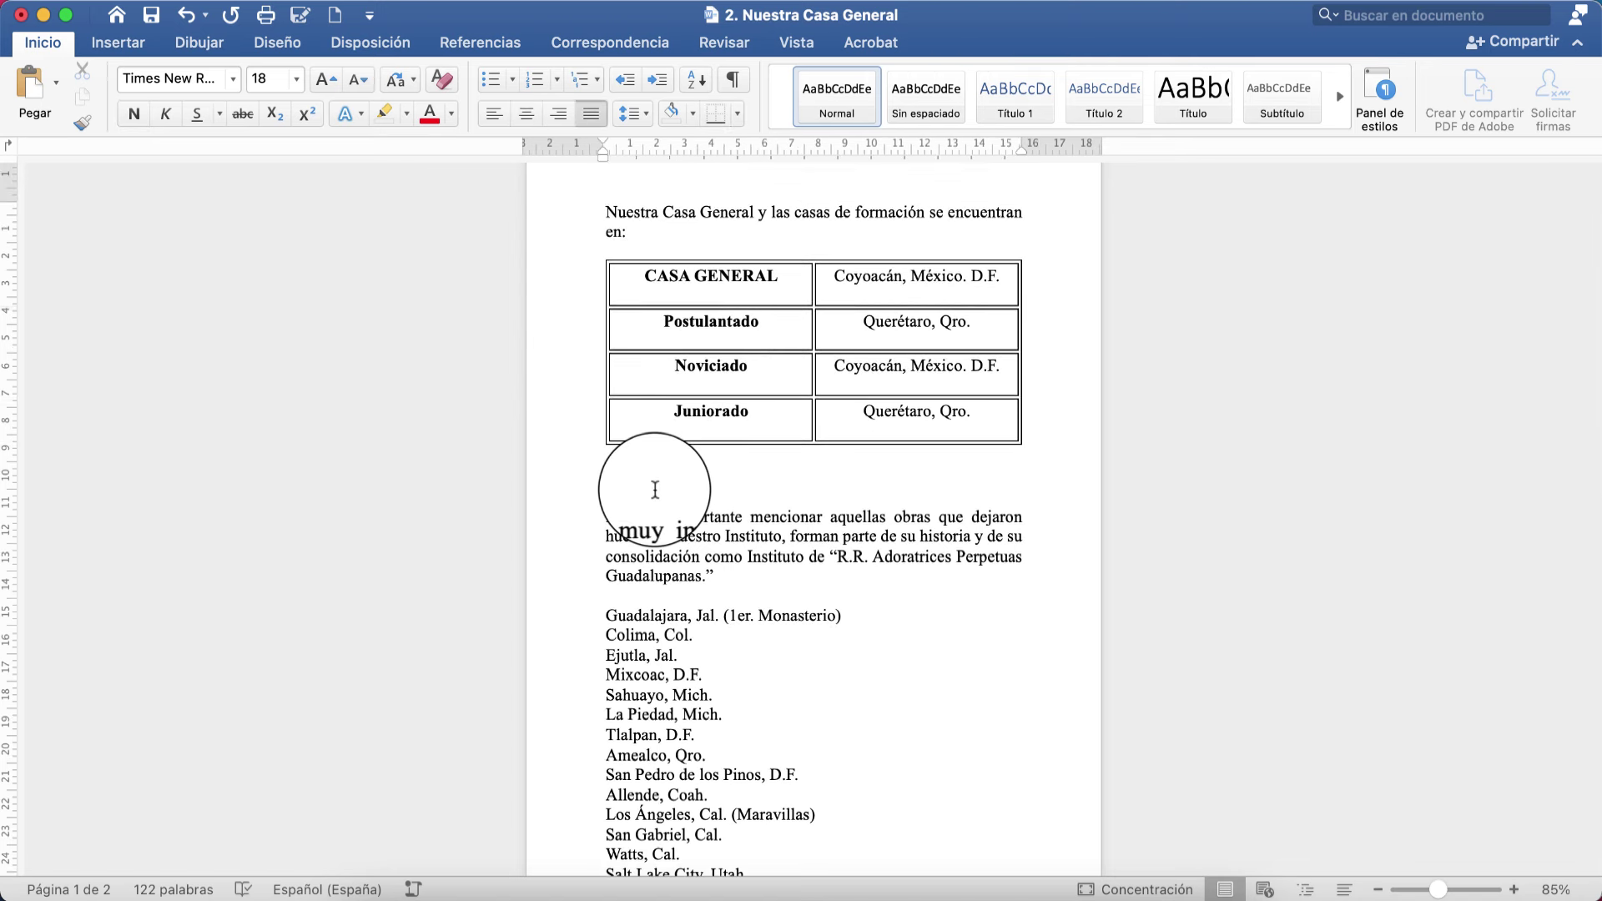
key("BackSpace")
key("BackSpace")
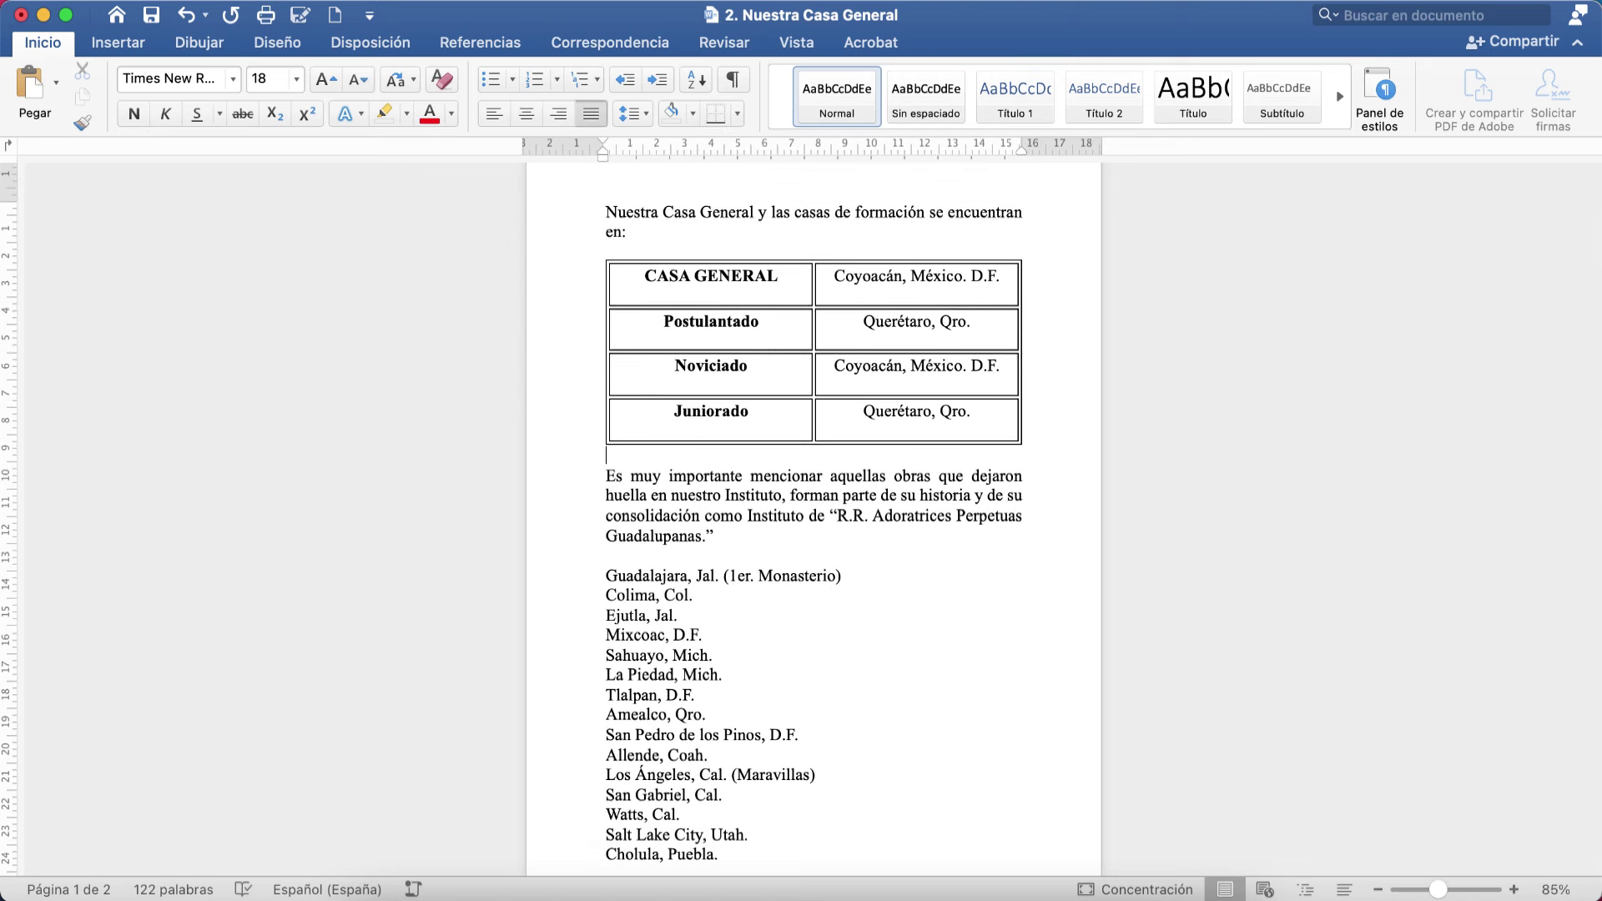
scroll(651, 600, "down", 5)
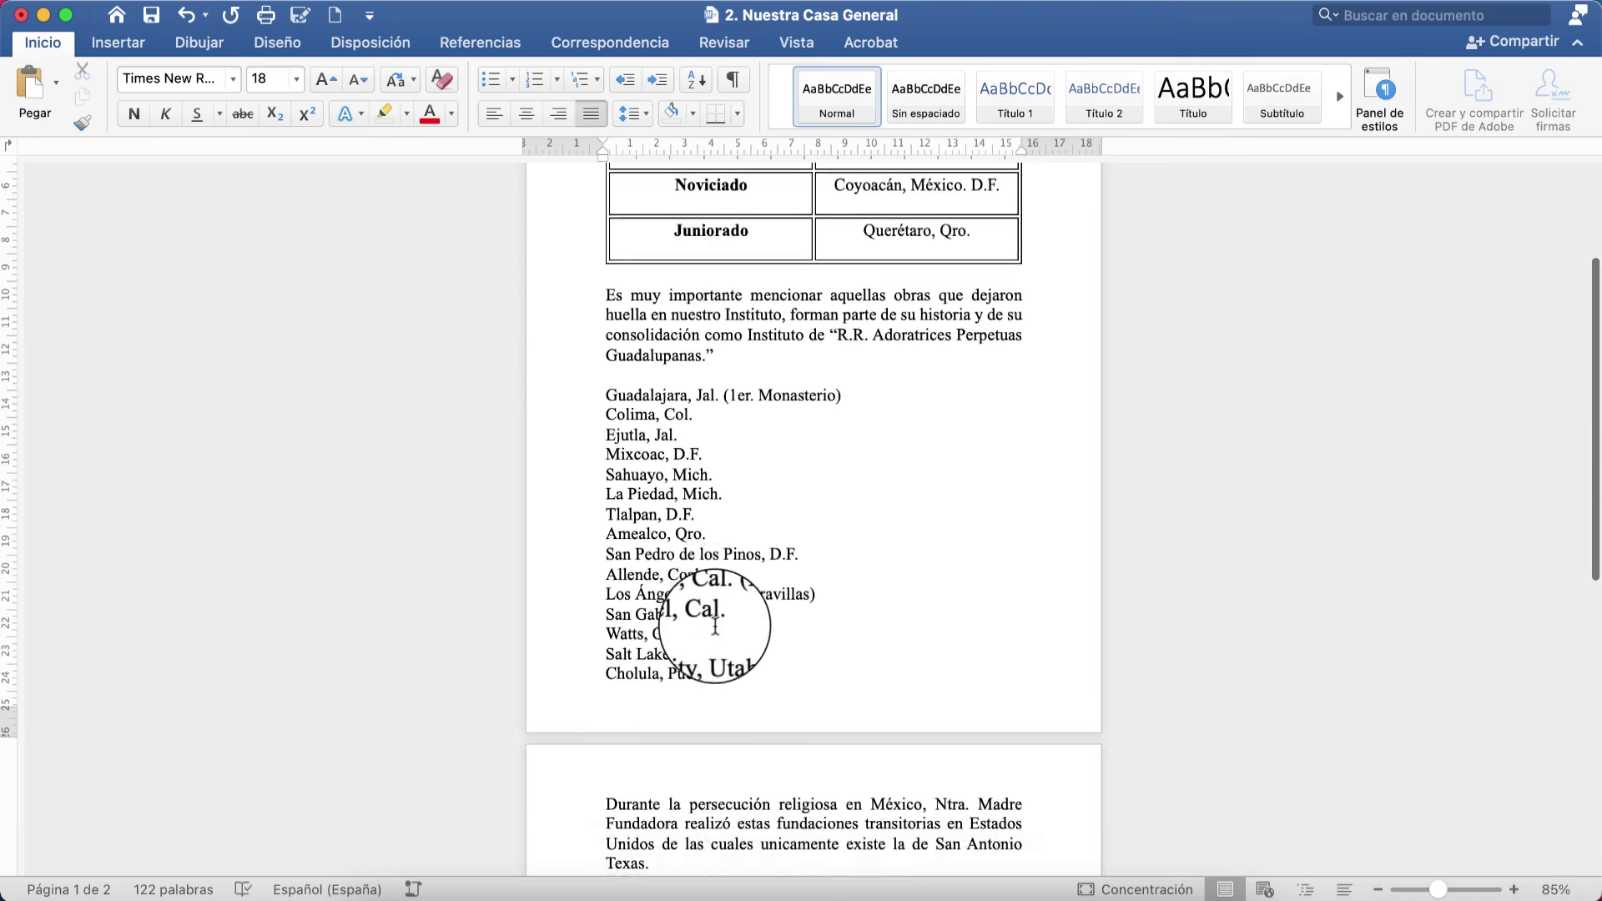
scroll(715, 626, "up", 5)
scroll(715, 625, "up", 2)
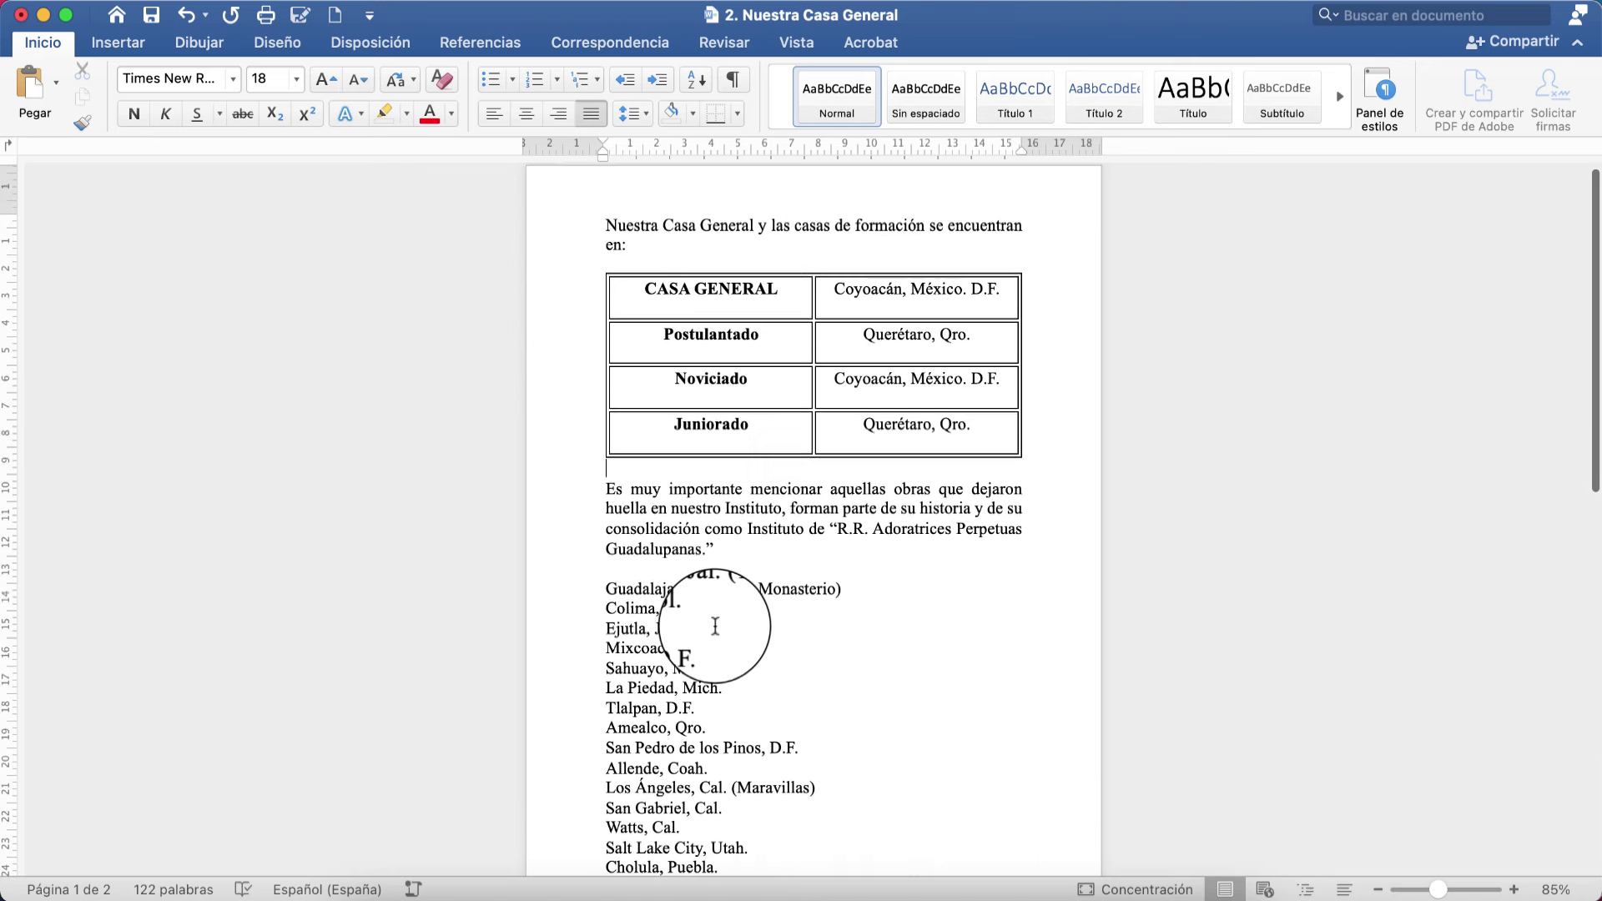
Delete the empty extra line in each row, from Juniorado up to CASA GENERAL
left_click(738, 440)
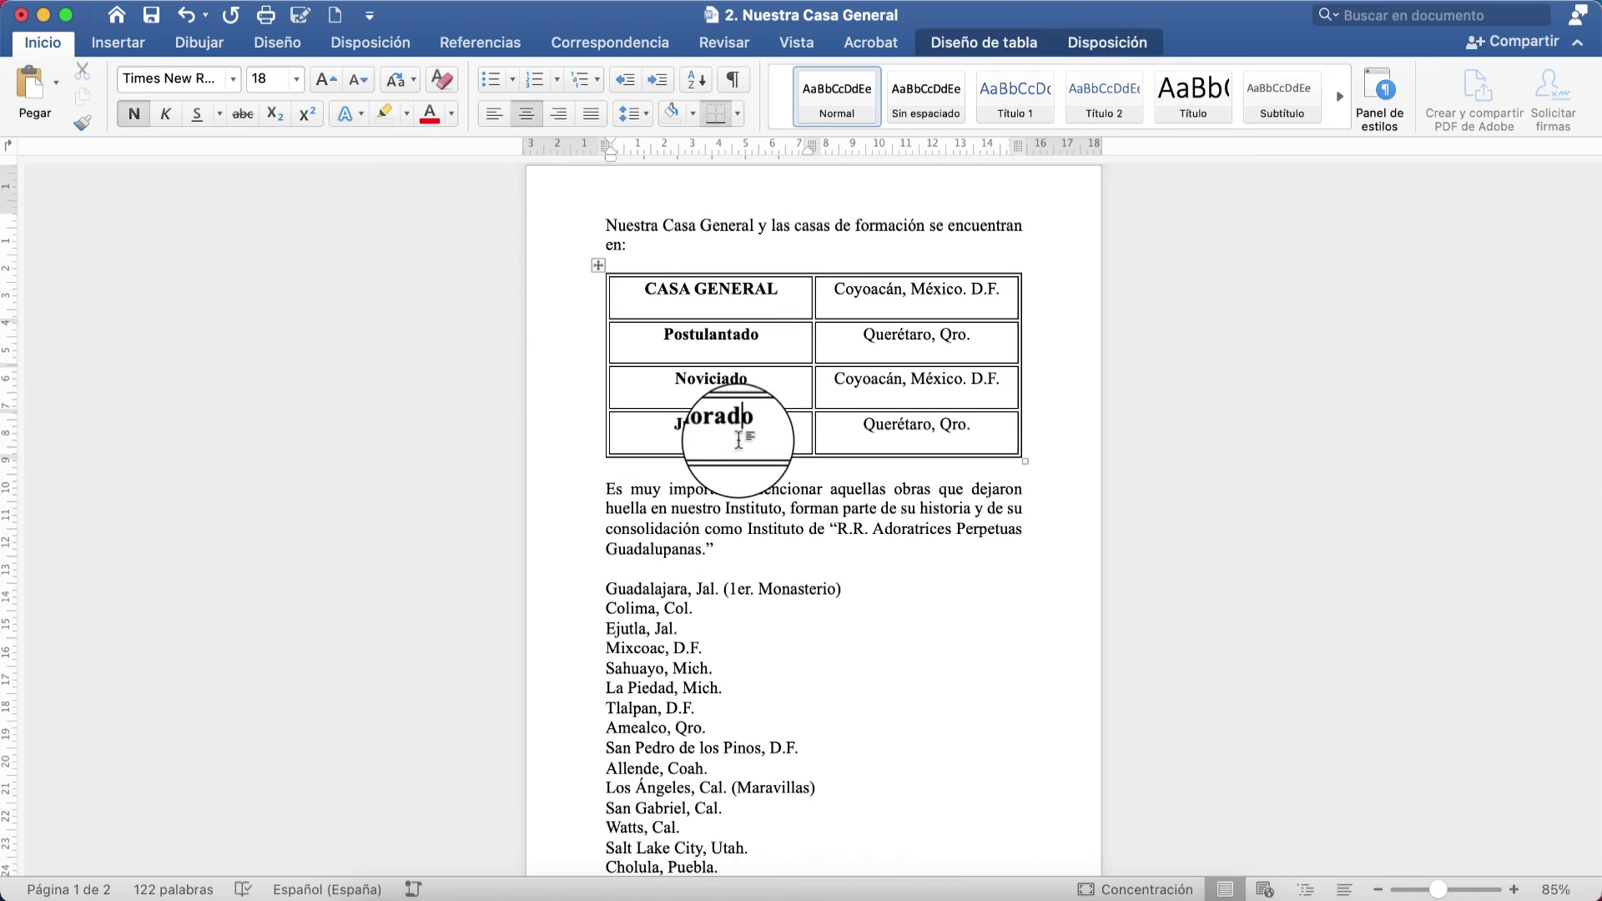
left_click(976, 441)
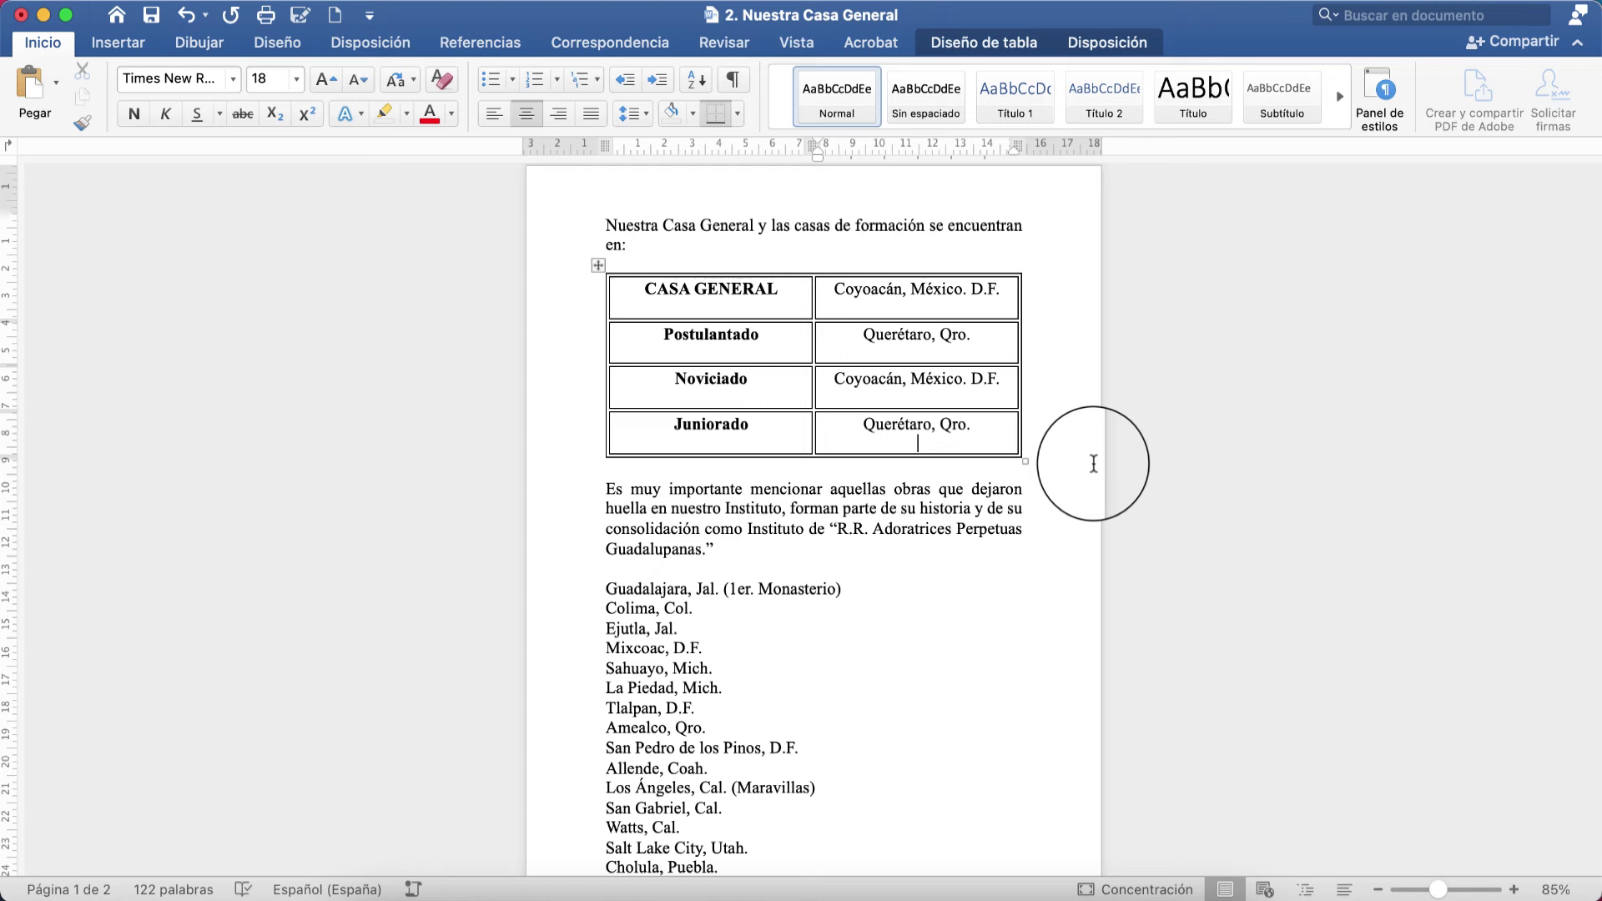
key("BackSpace")
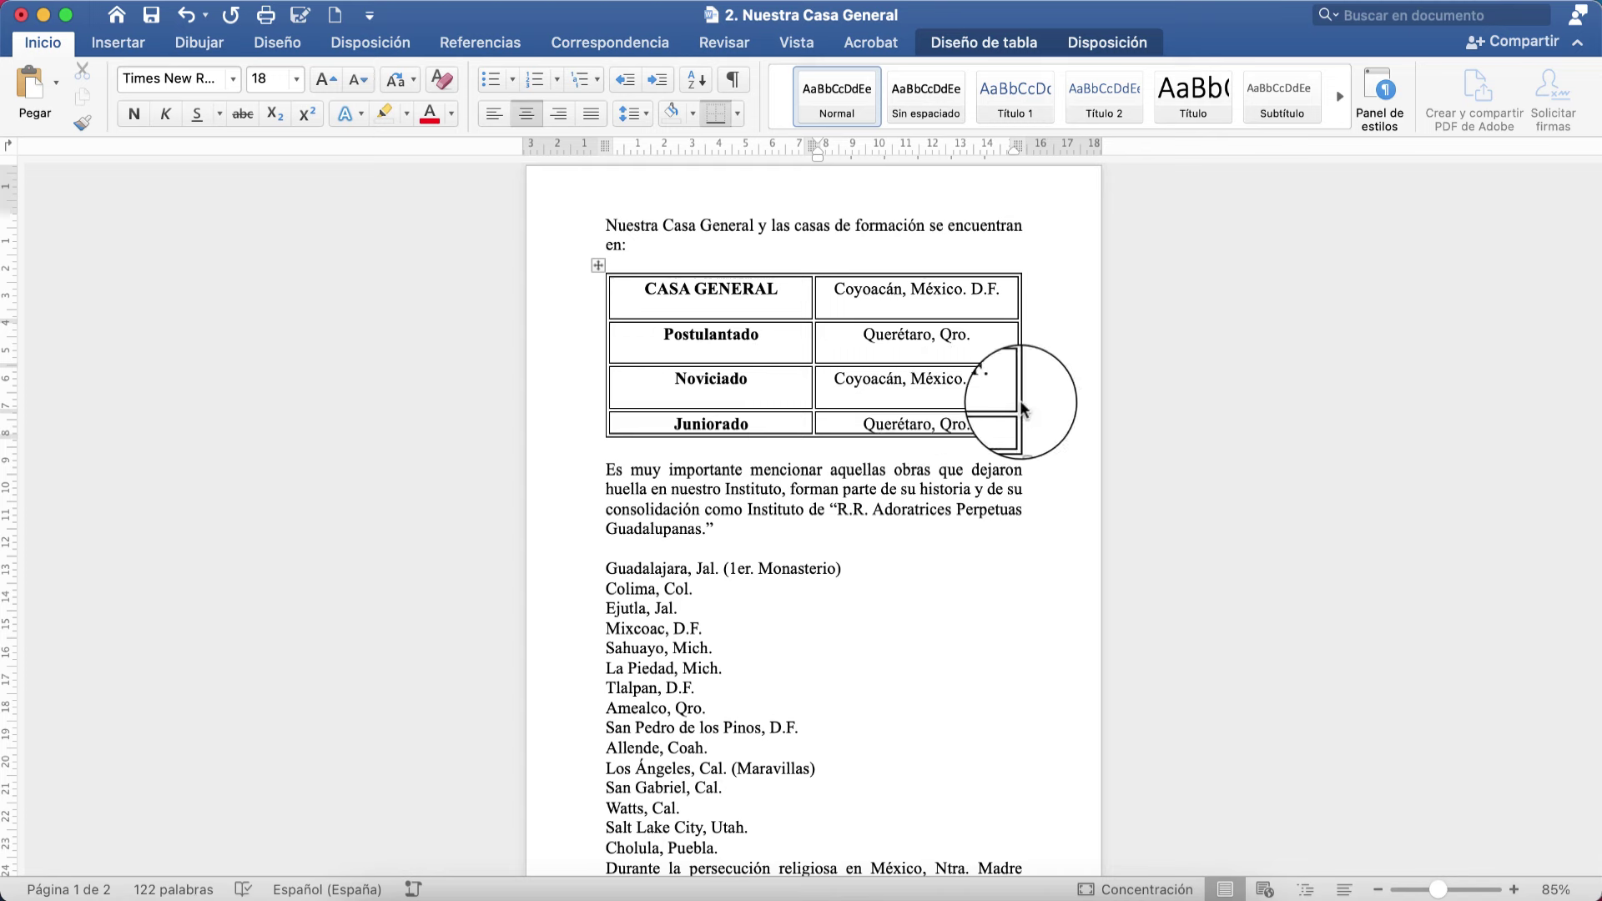
key("BackSpace")
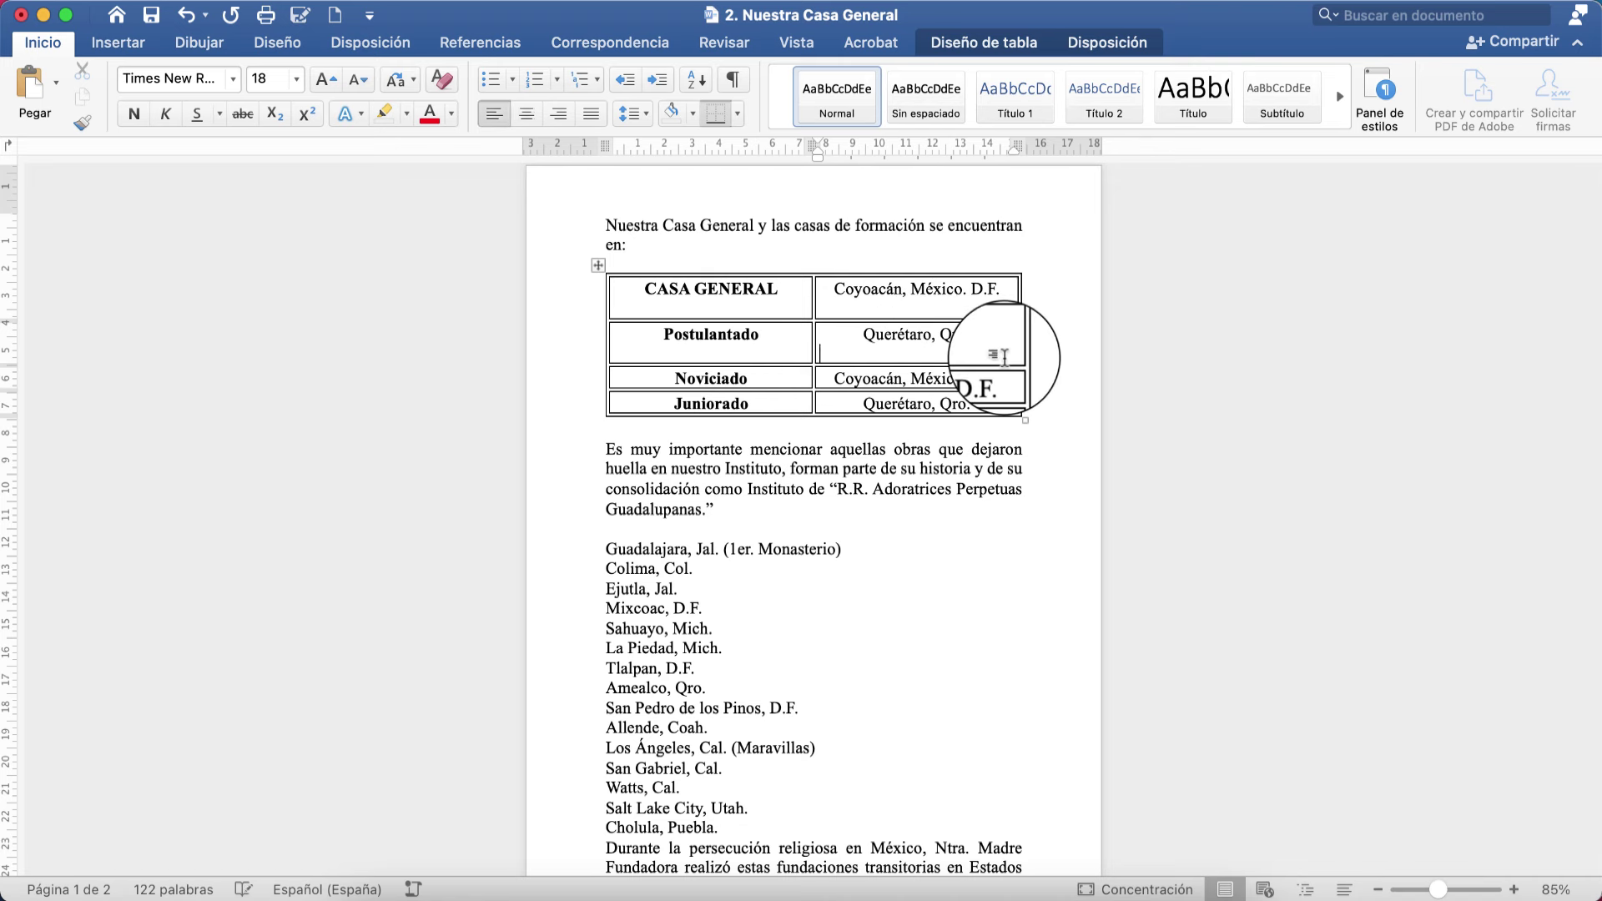
key("BackSpace")
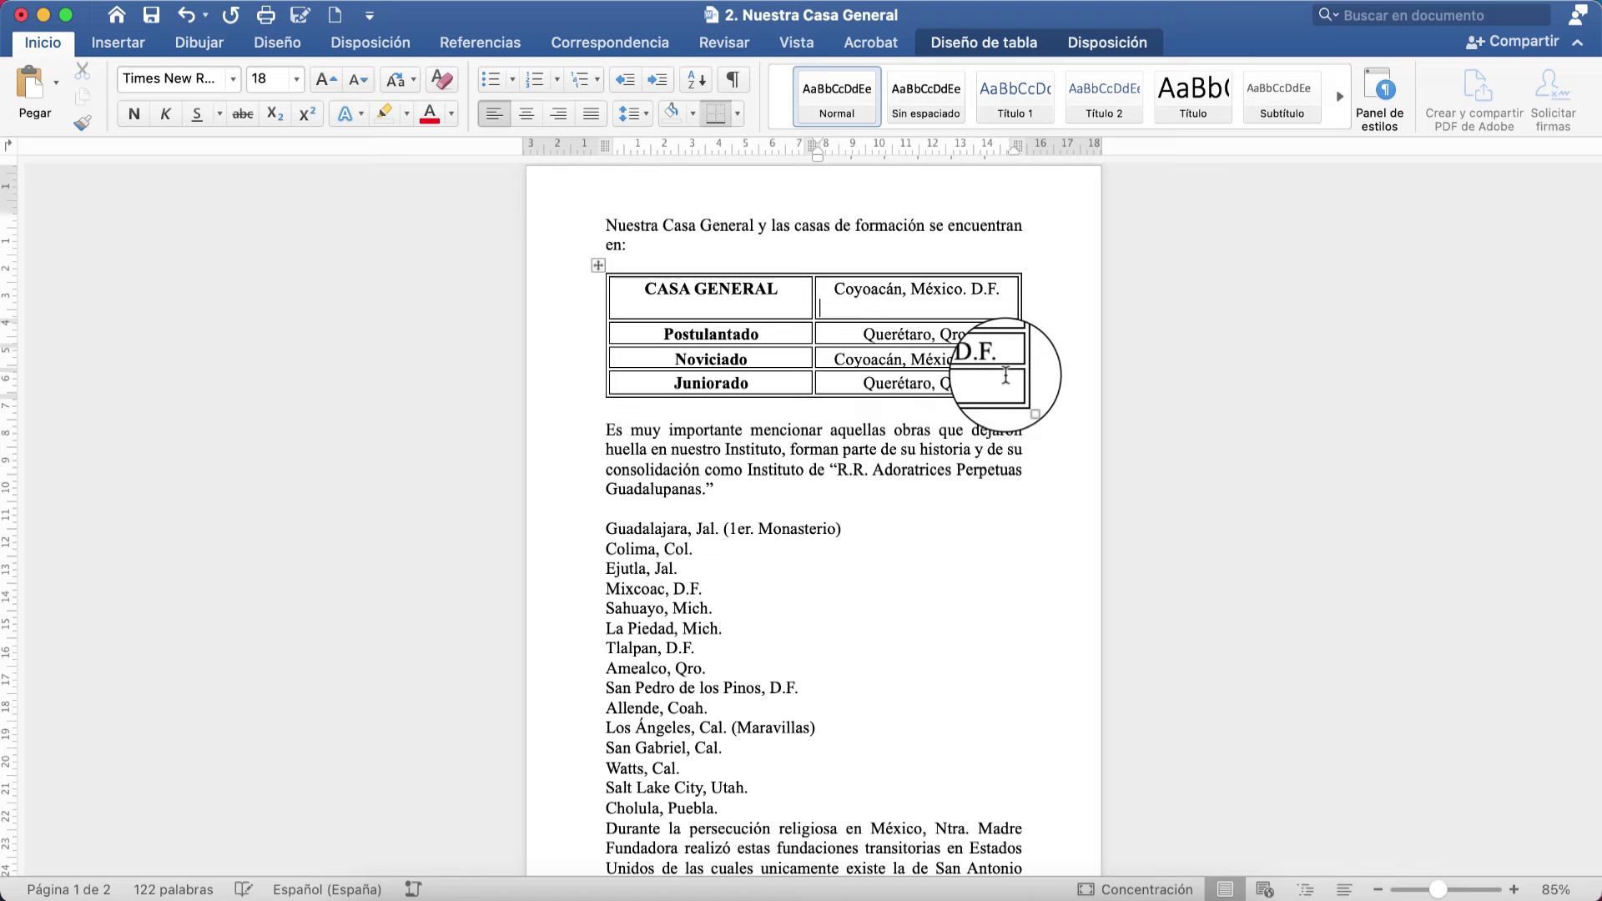
key("BackSpace")
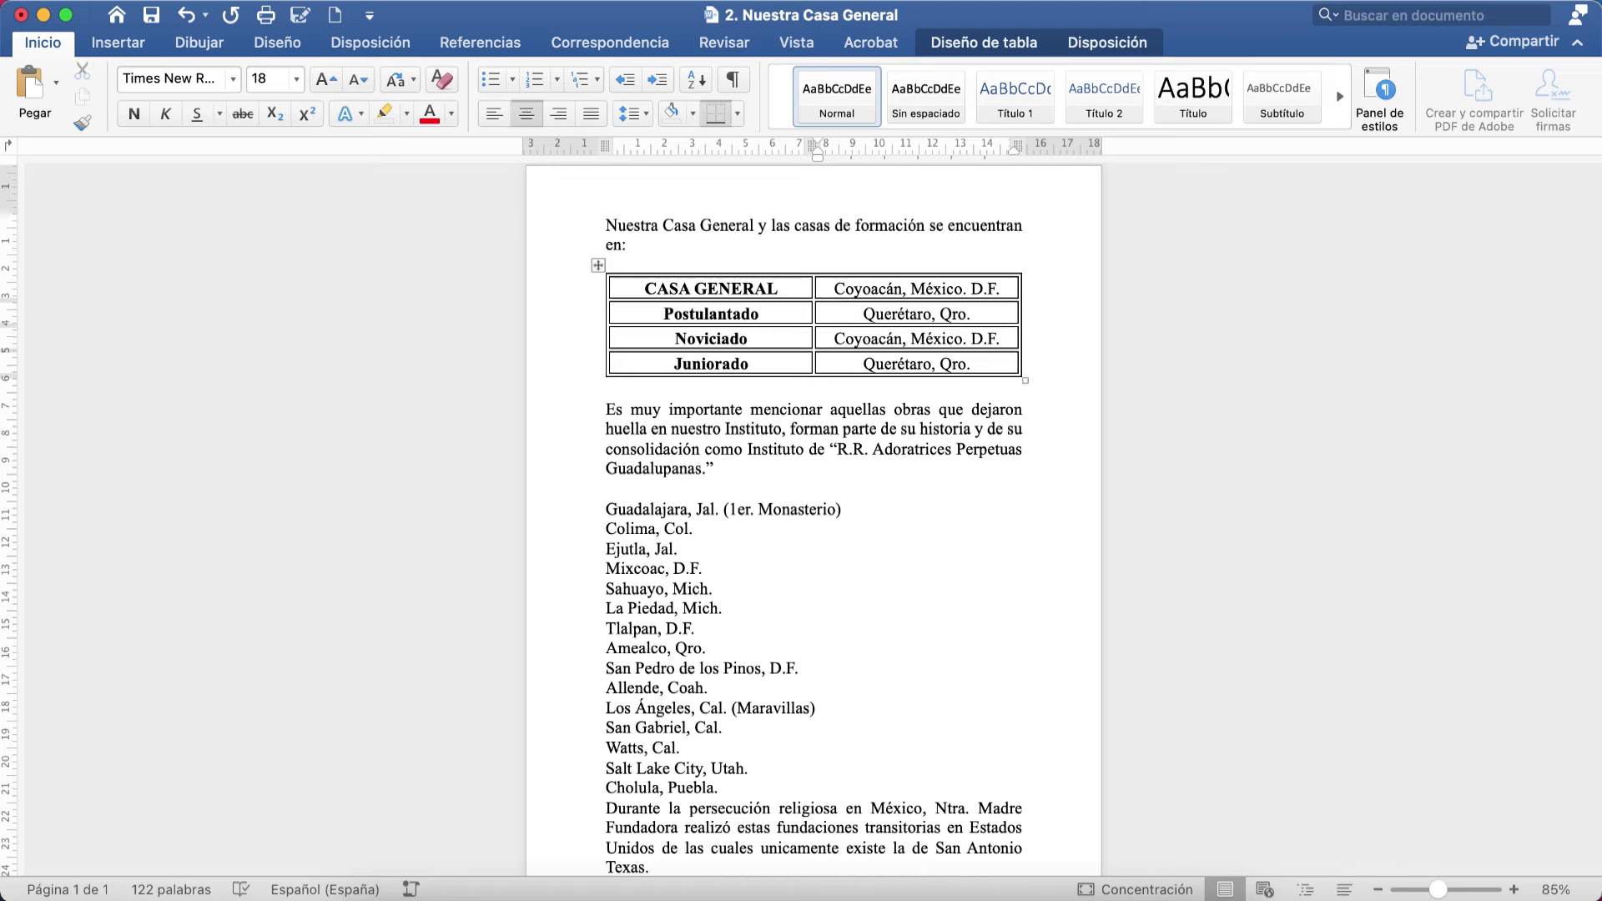
scroll(931, 505, "down", 1)
scroll(930, 505, "down", 1)
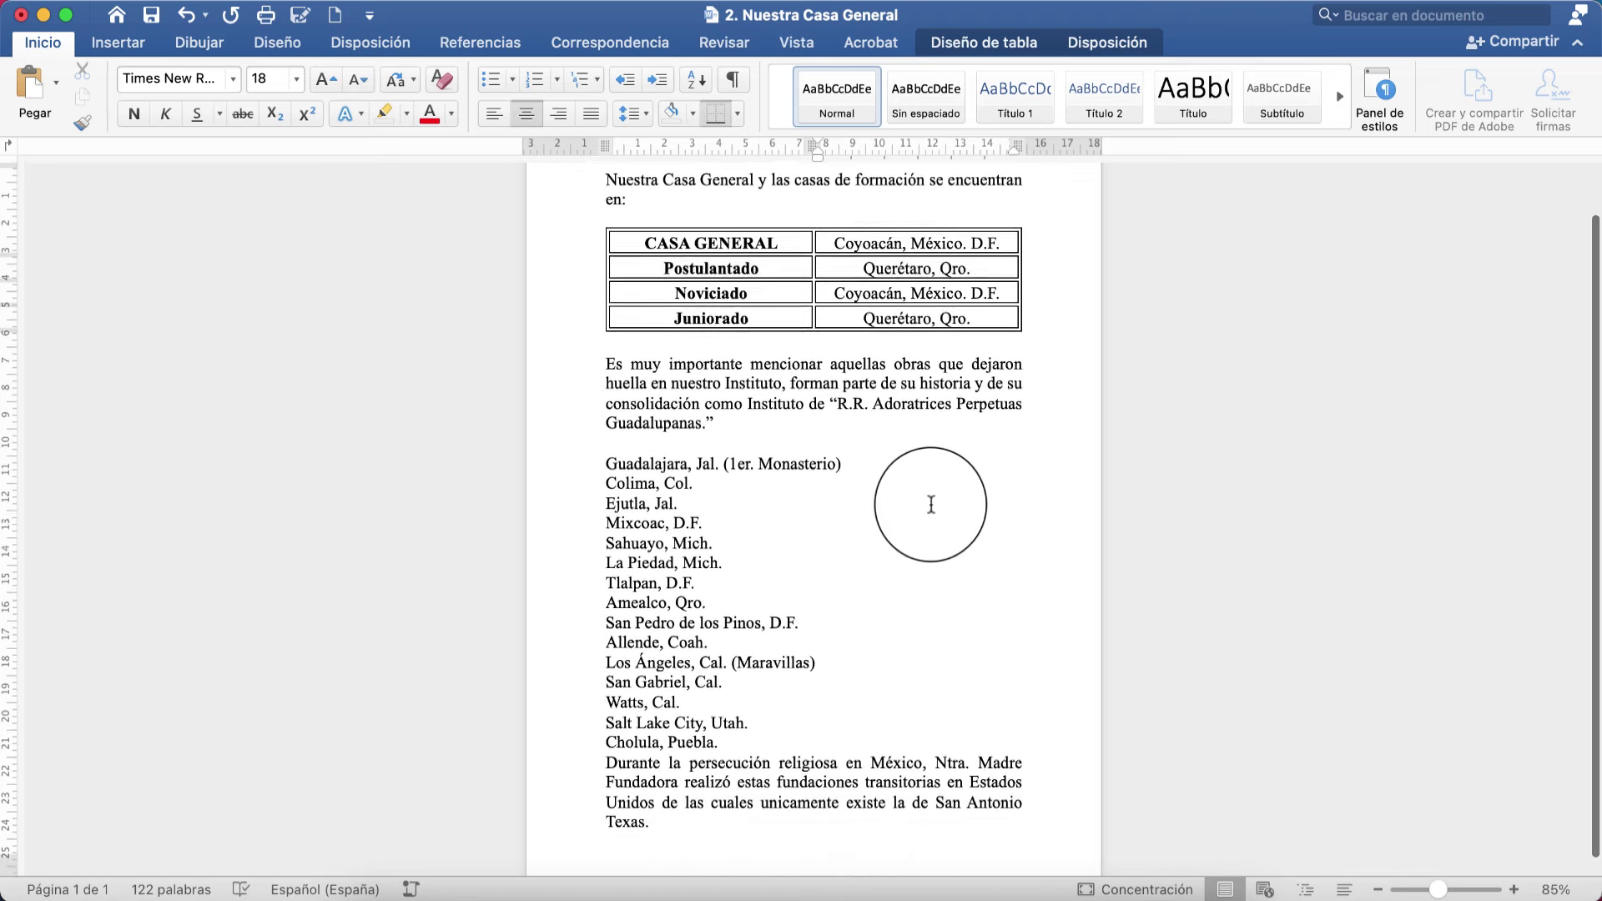
scroll(931, 505, "up", 1)
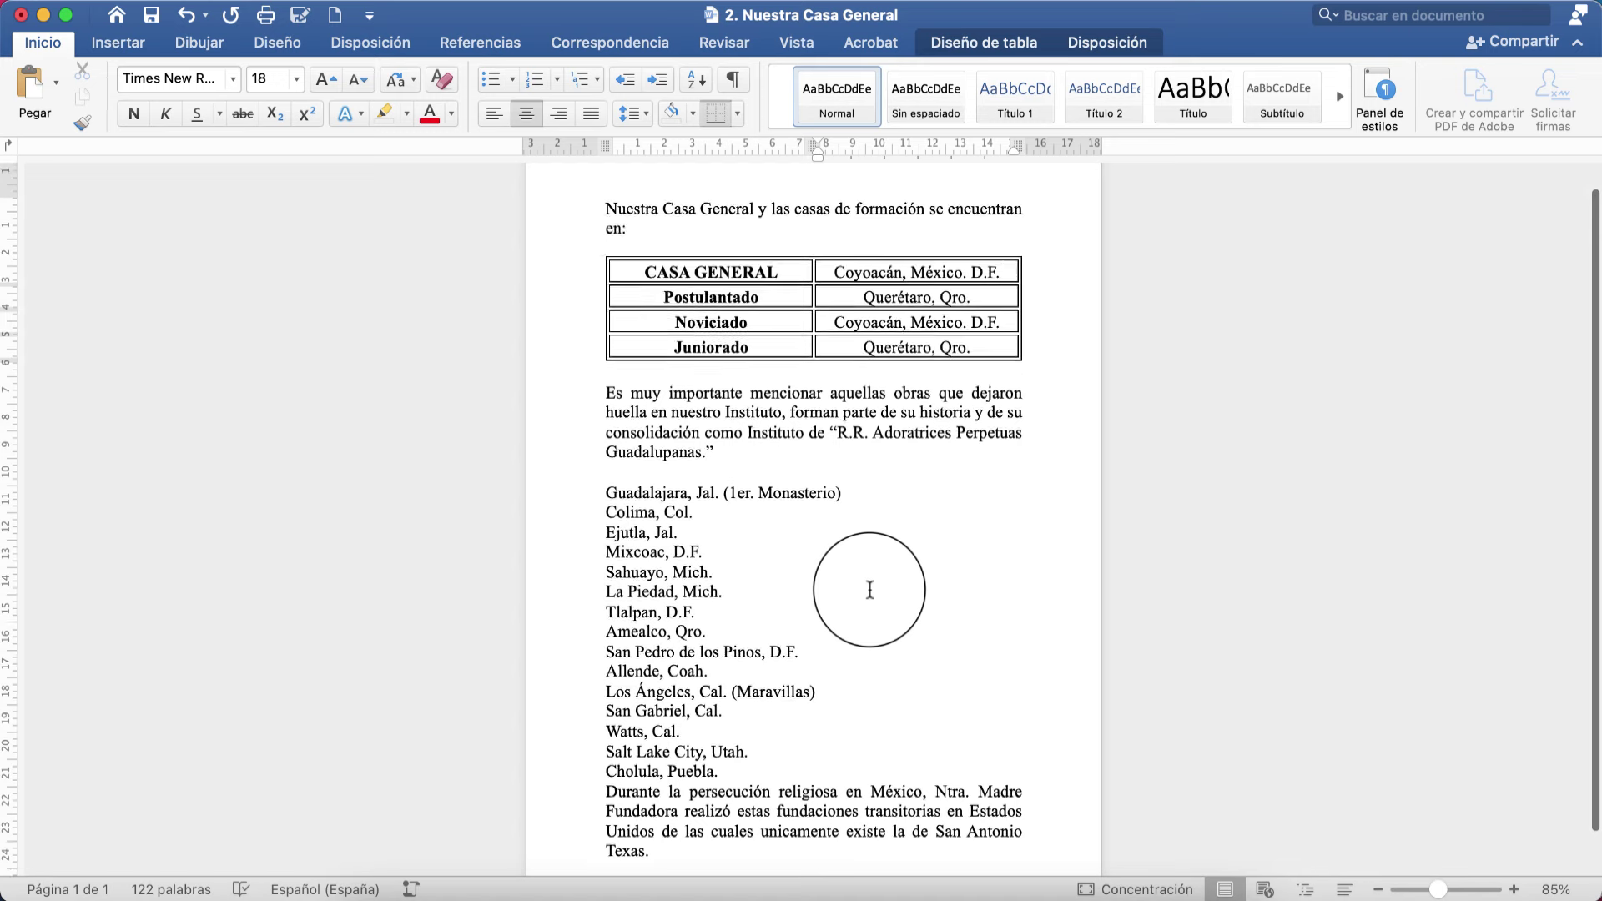
Apply round bullets to the foundations list from Guadalajara through the Texas paragraph
left_click(870, 589)
scroll(721, 471, "up", 1)
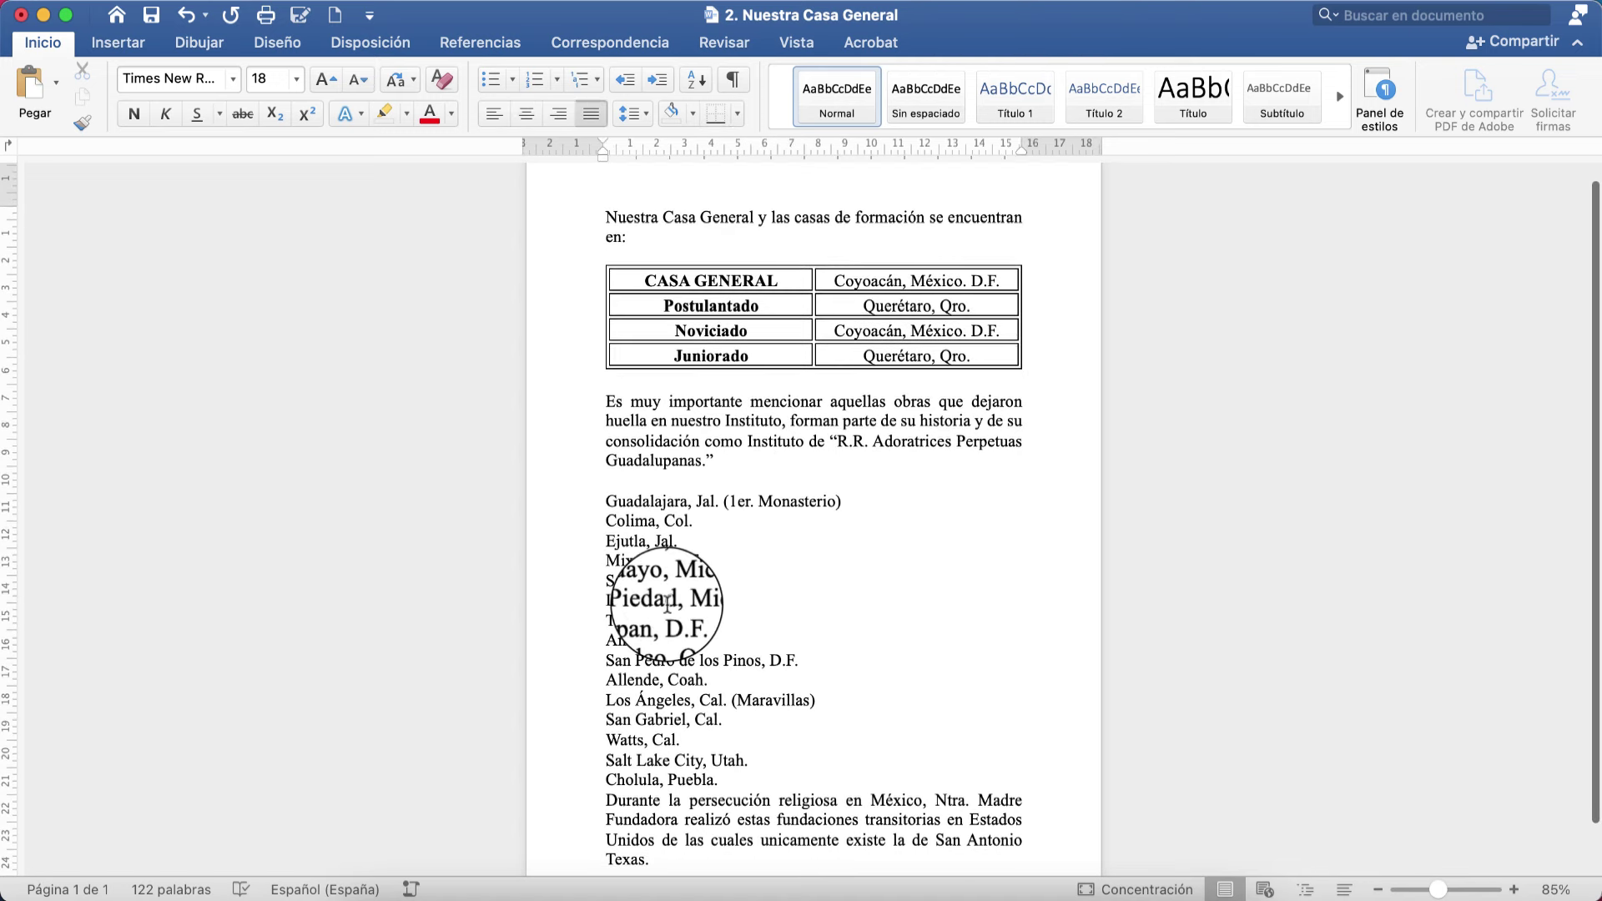
scroll(671, 639, "down", 1)
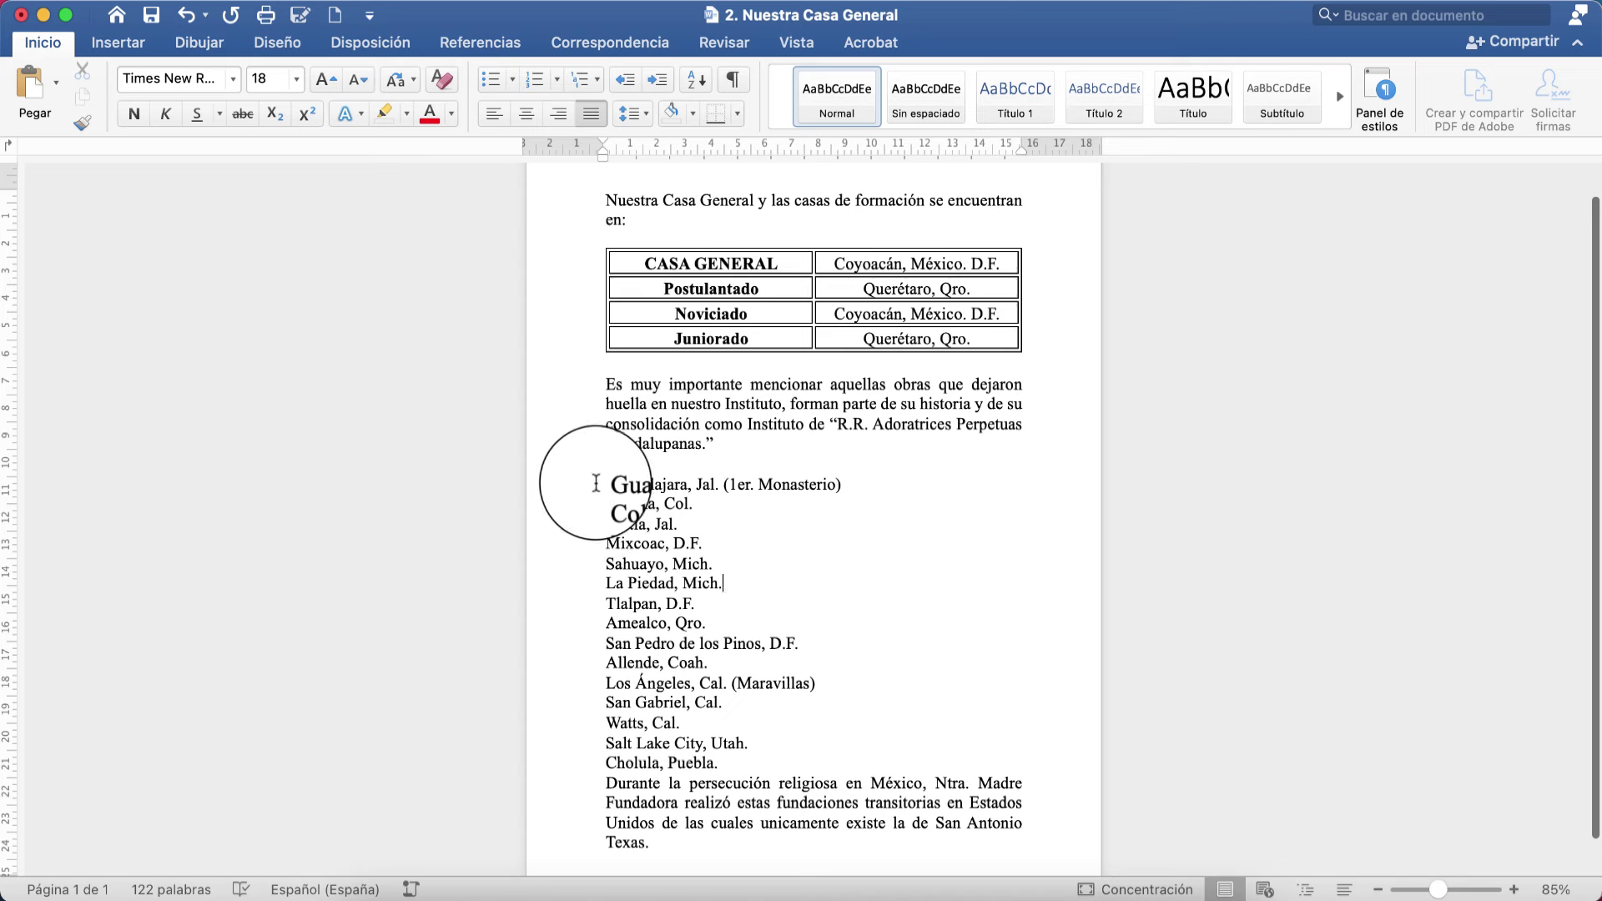
mouse_move(602, 483)
left_mouse_down()
mouse_move(652, 741)
mouse_move(647, 859)
left_mouse_up()
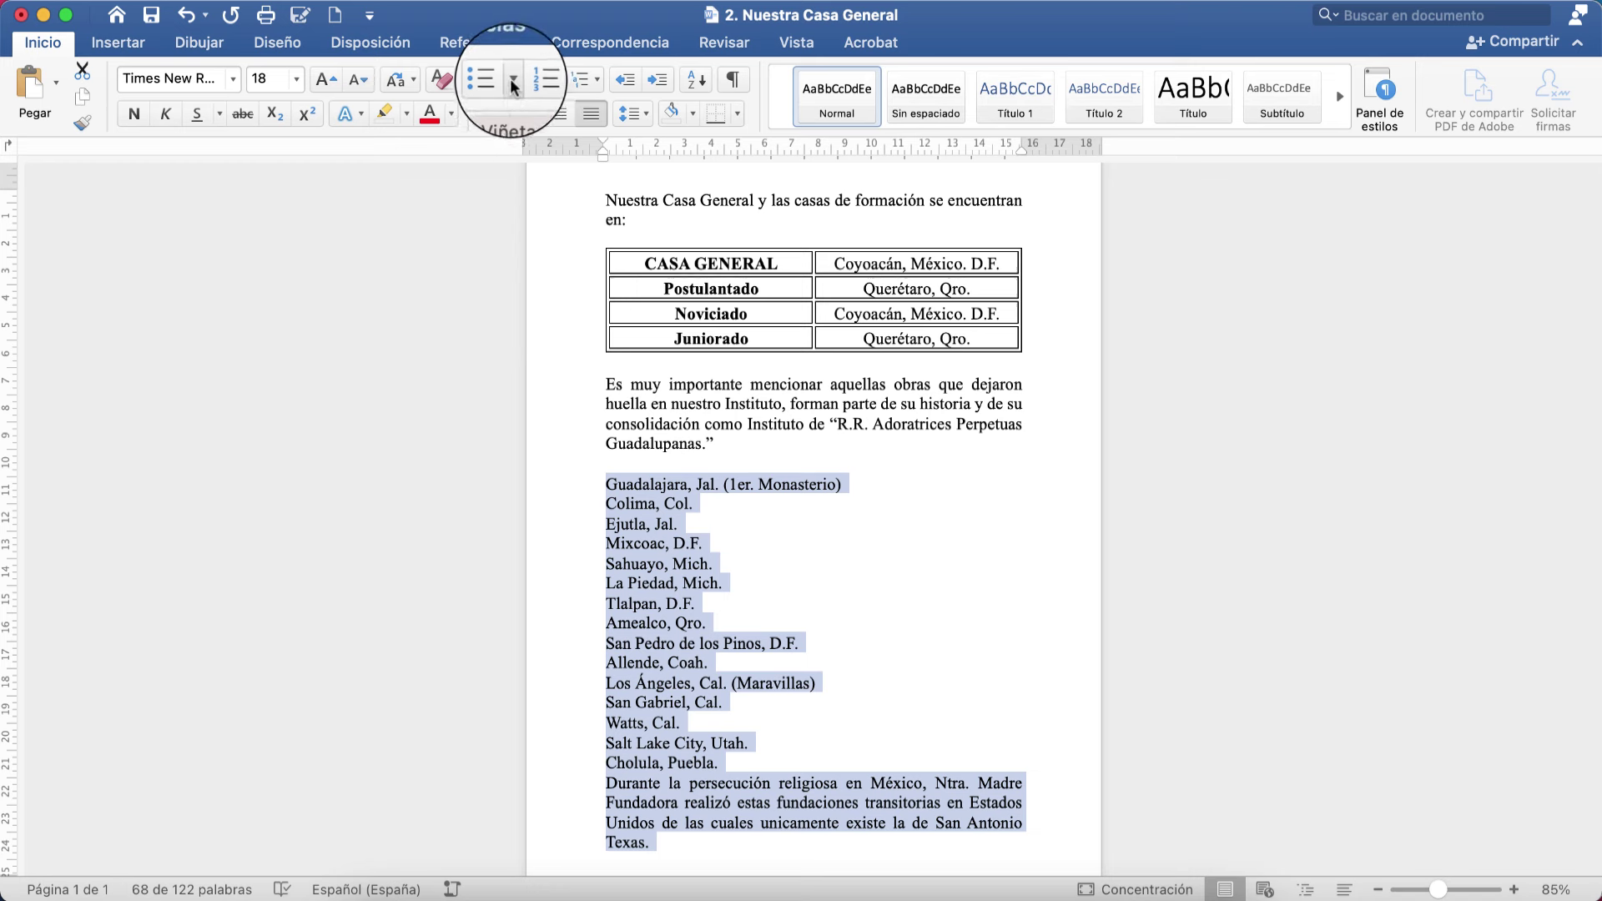
left_click(511, 81)
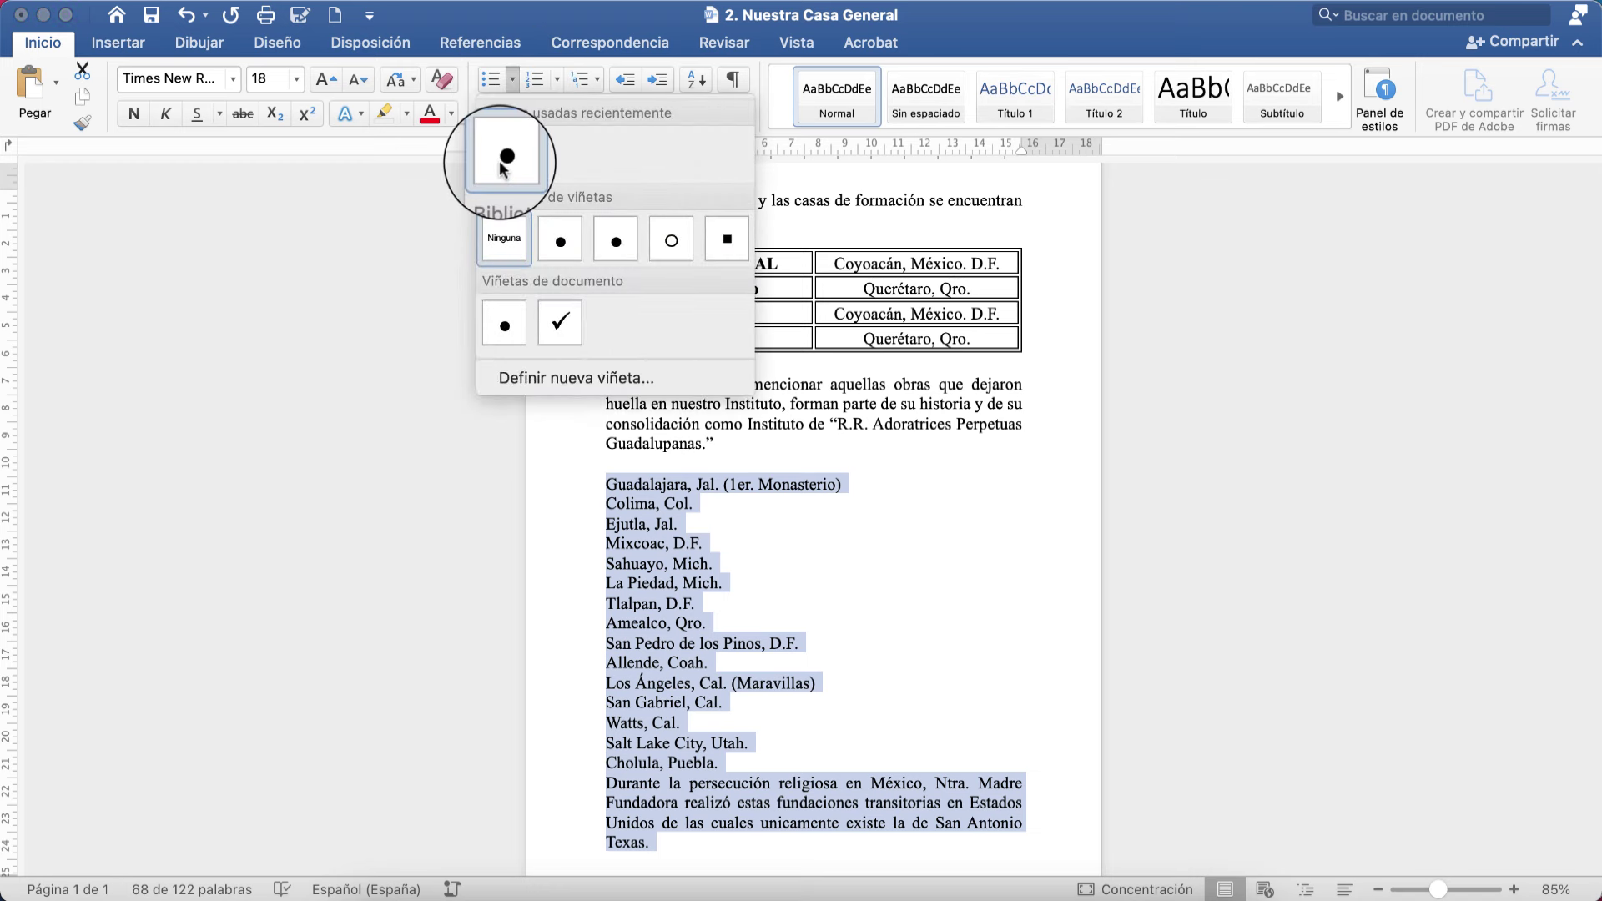
left_click(561, 324)
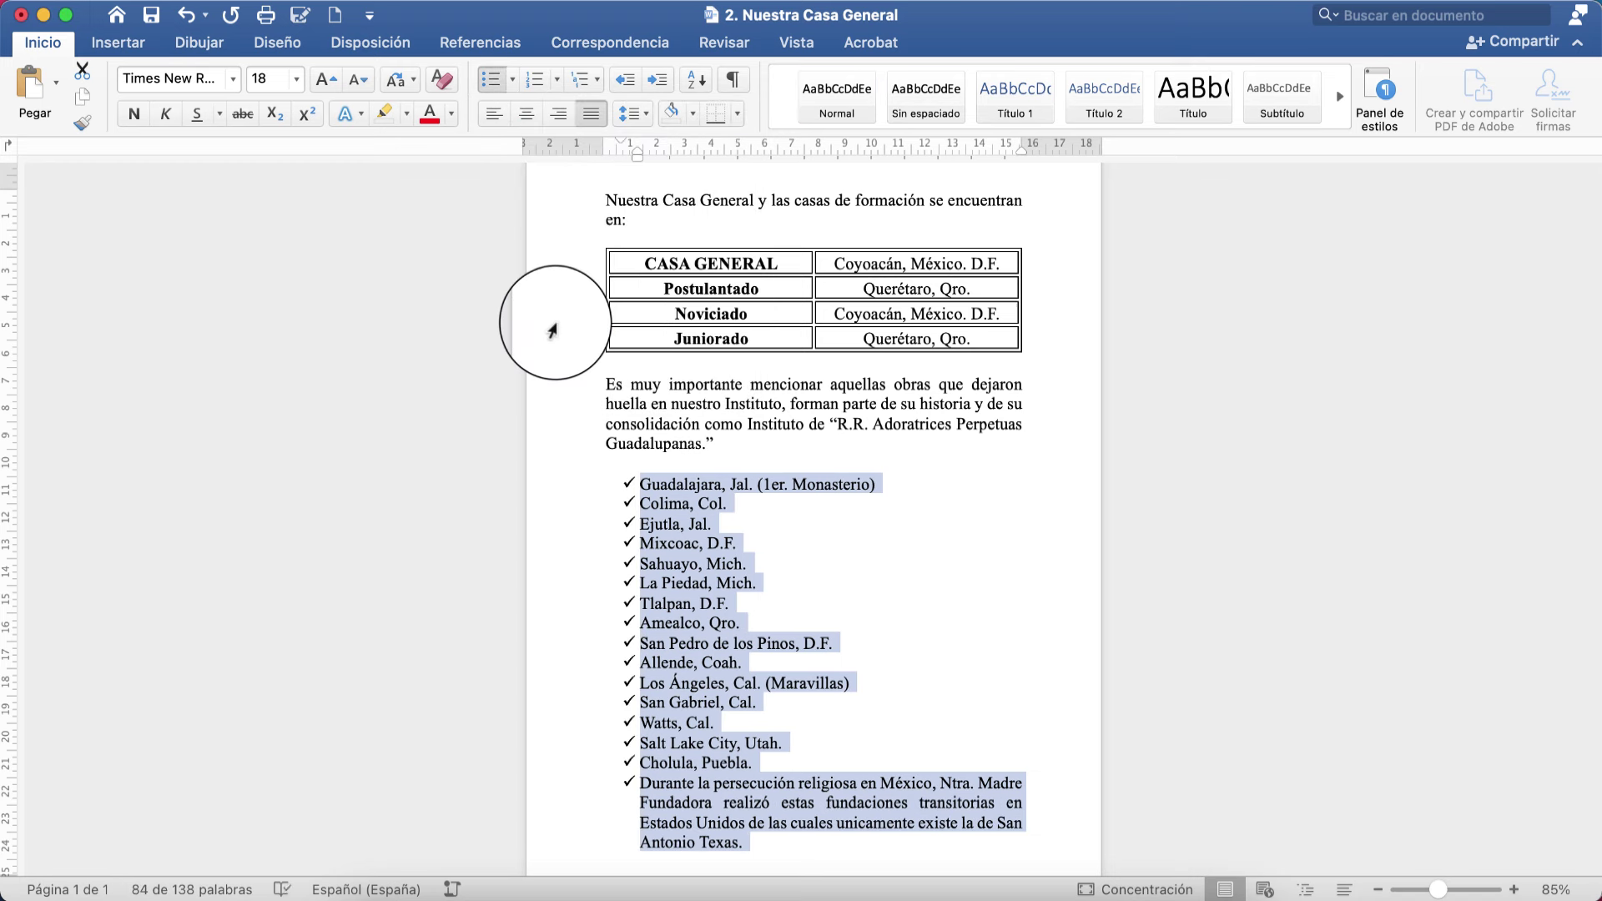
left_click(513, 81)
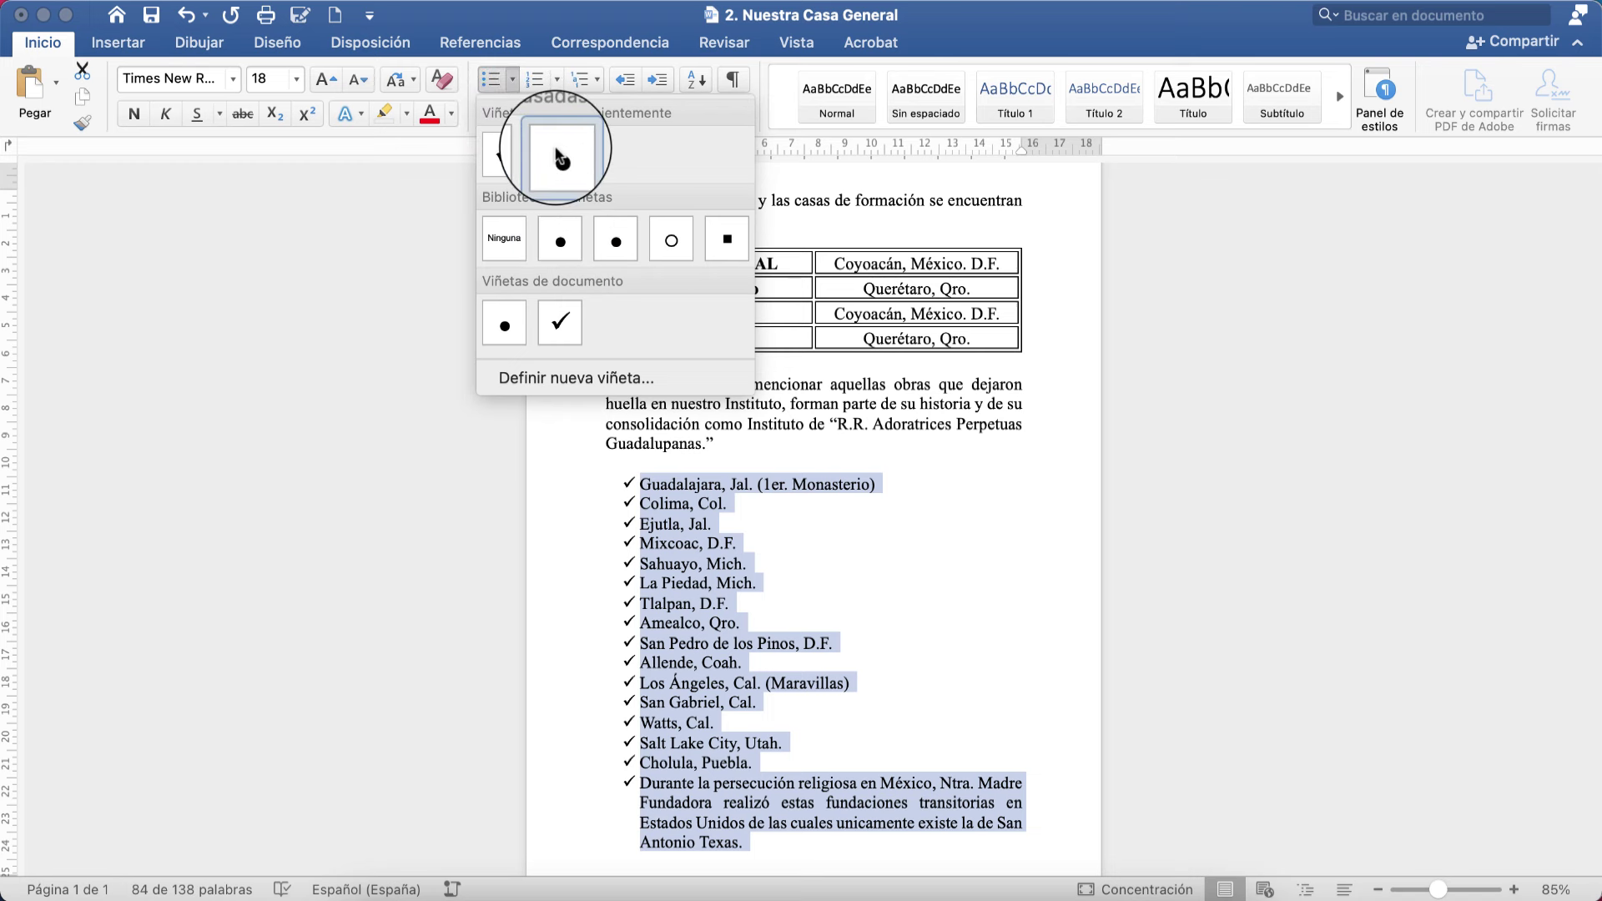
left_click(555, 150)
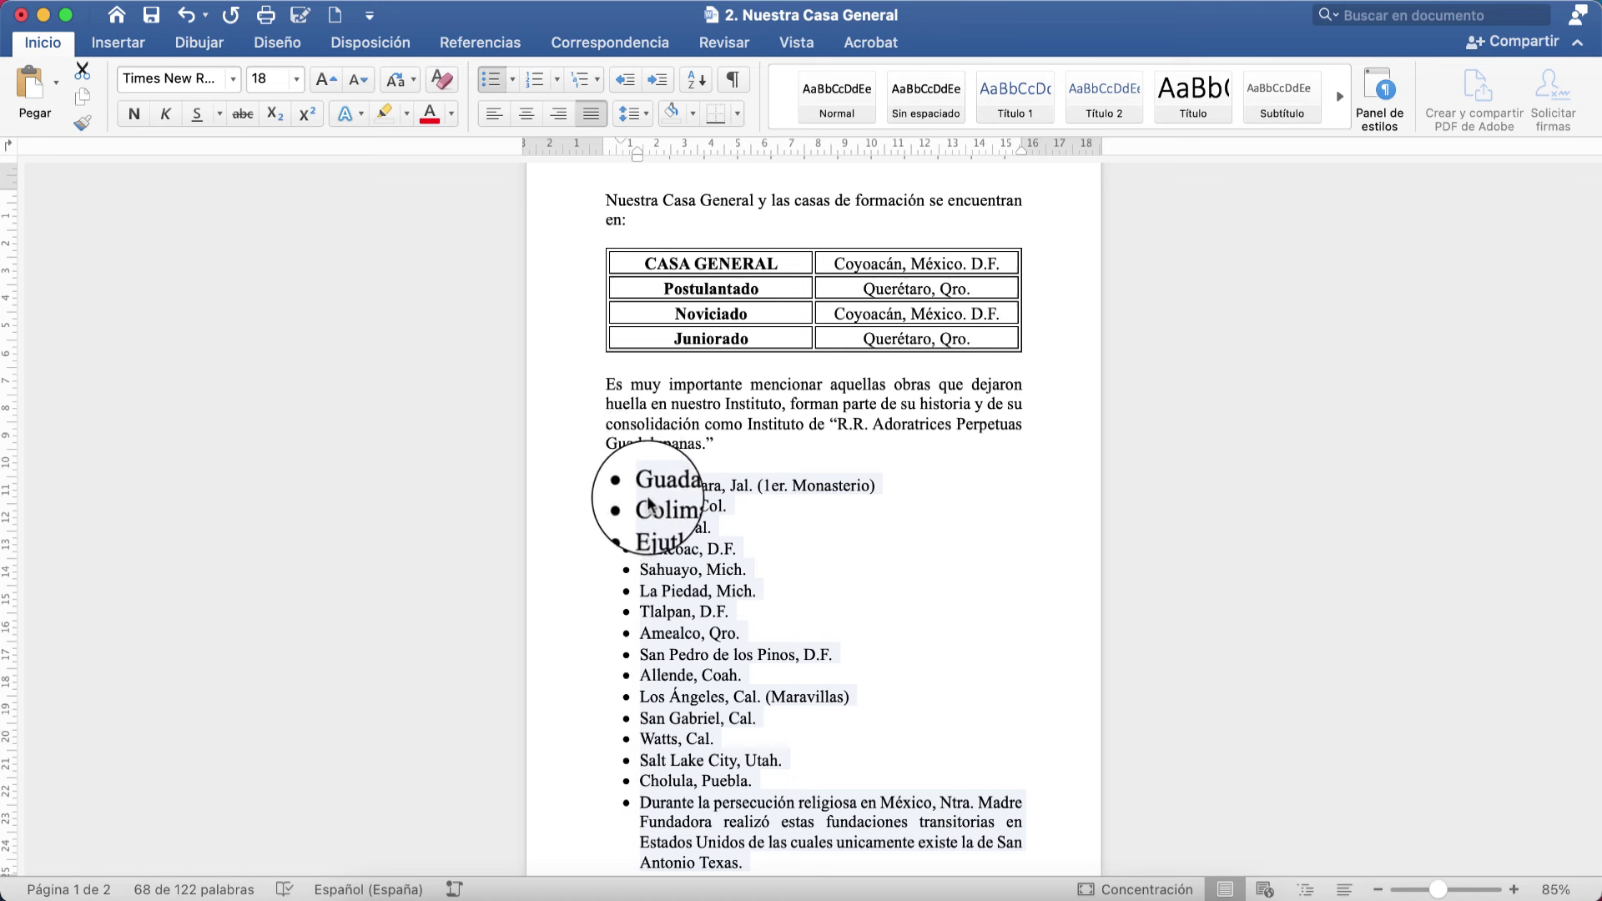
left_click(690, 572)
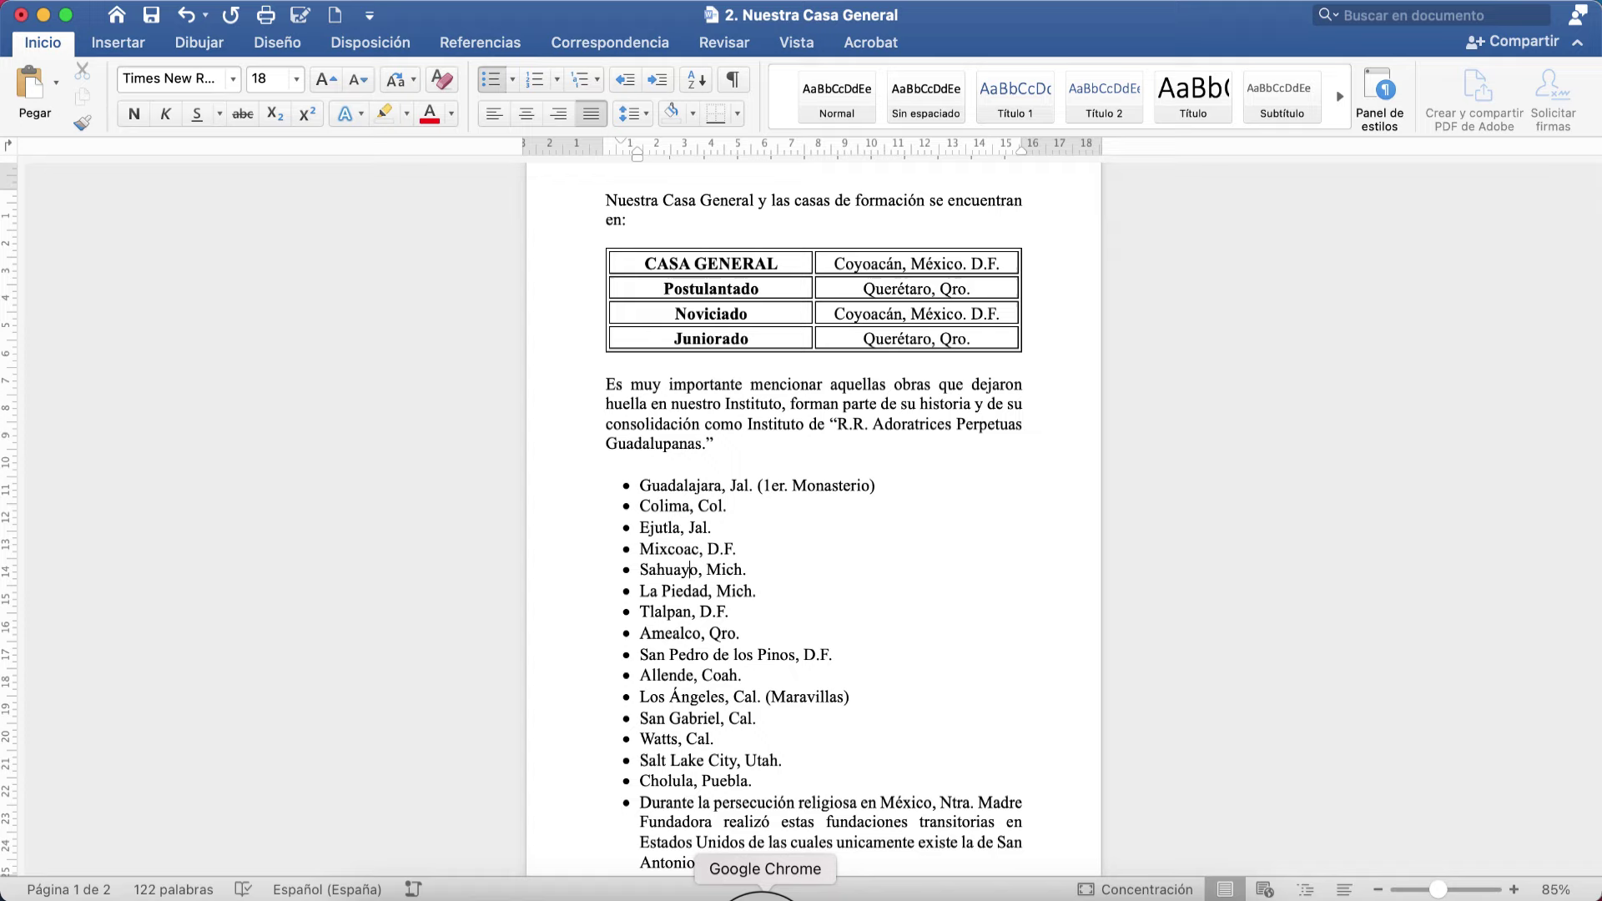
In Chrome, search Google for 'herramientas digitales y algo mas'
left_click(760, 897)
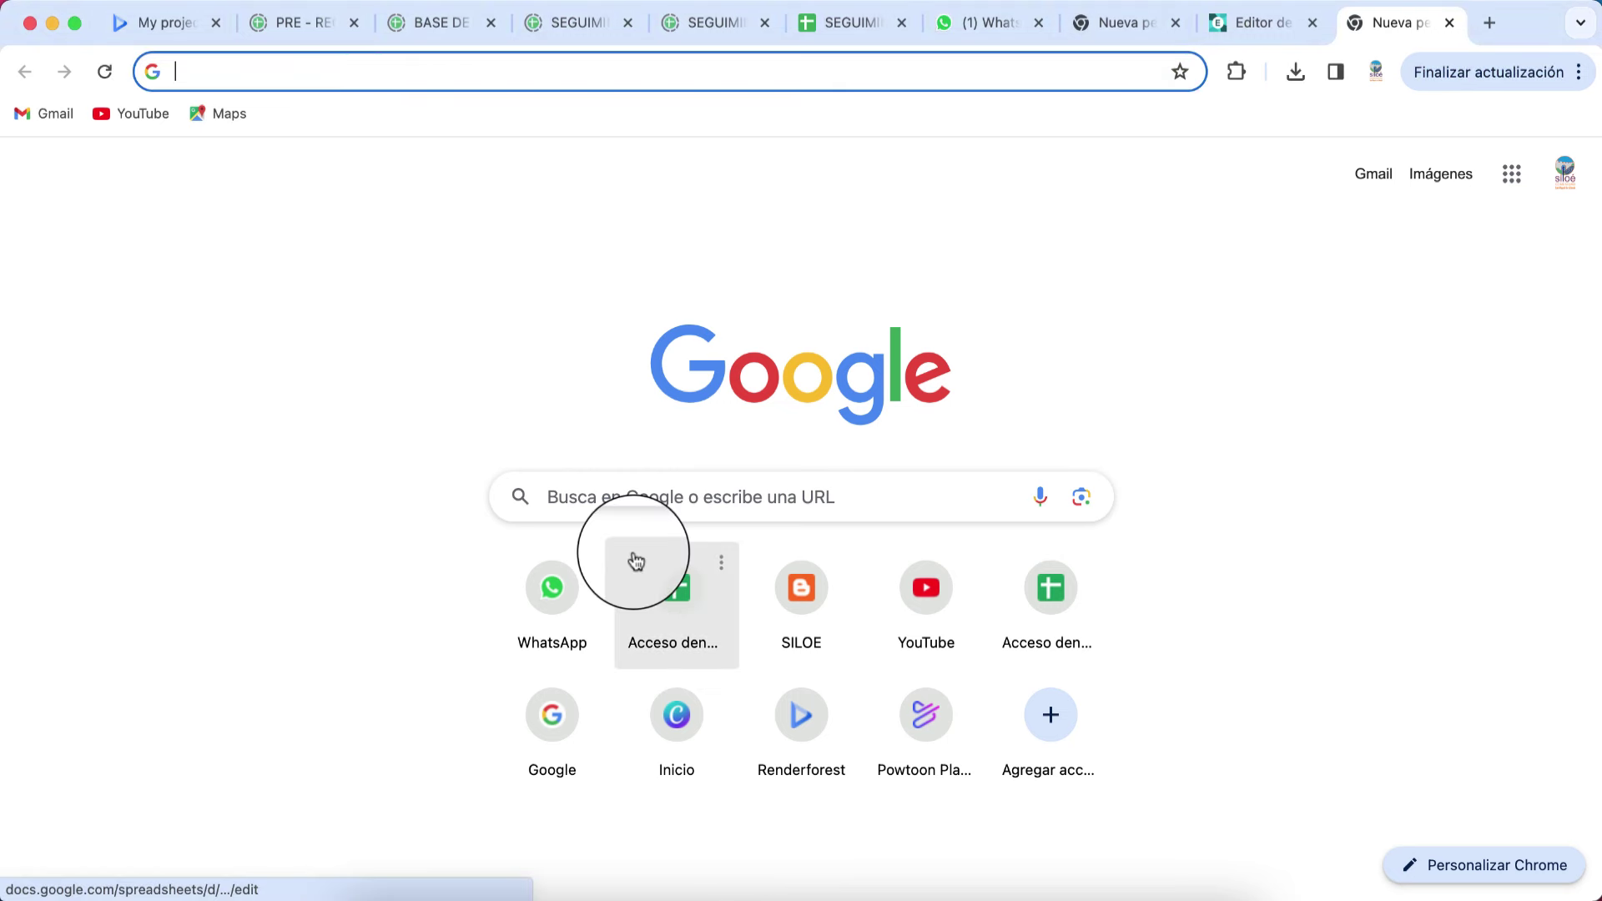
left_click(691, 500)
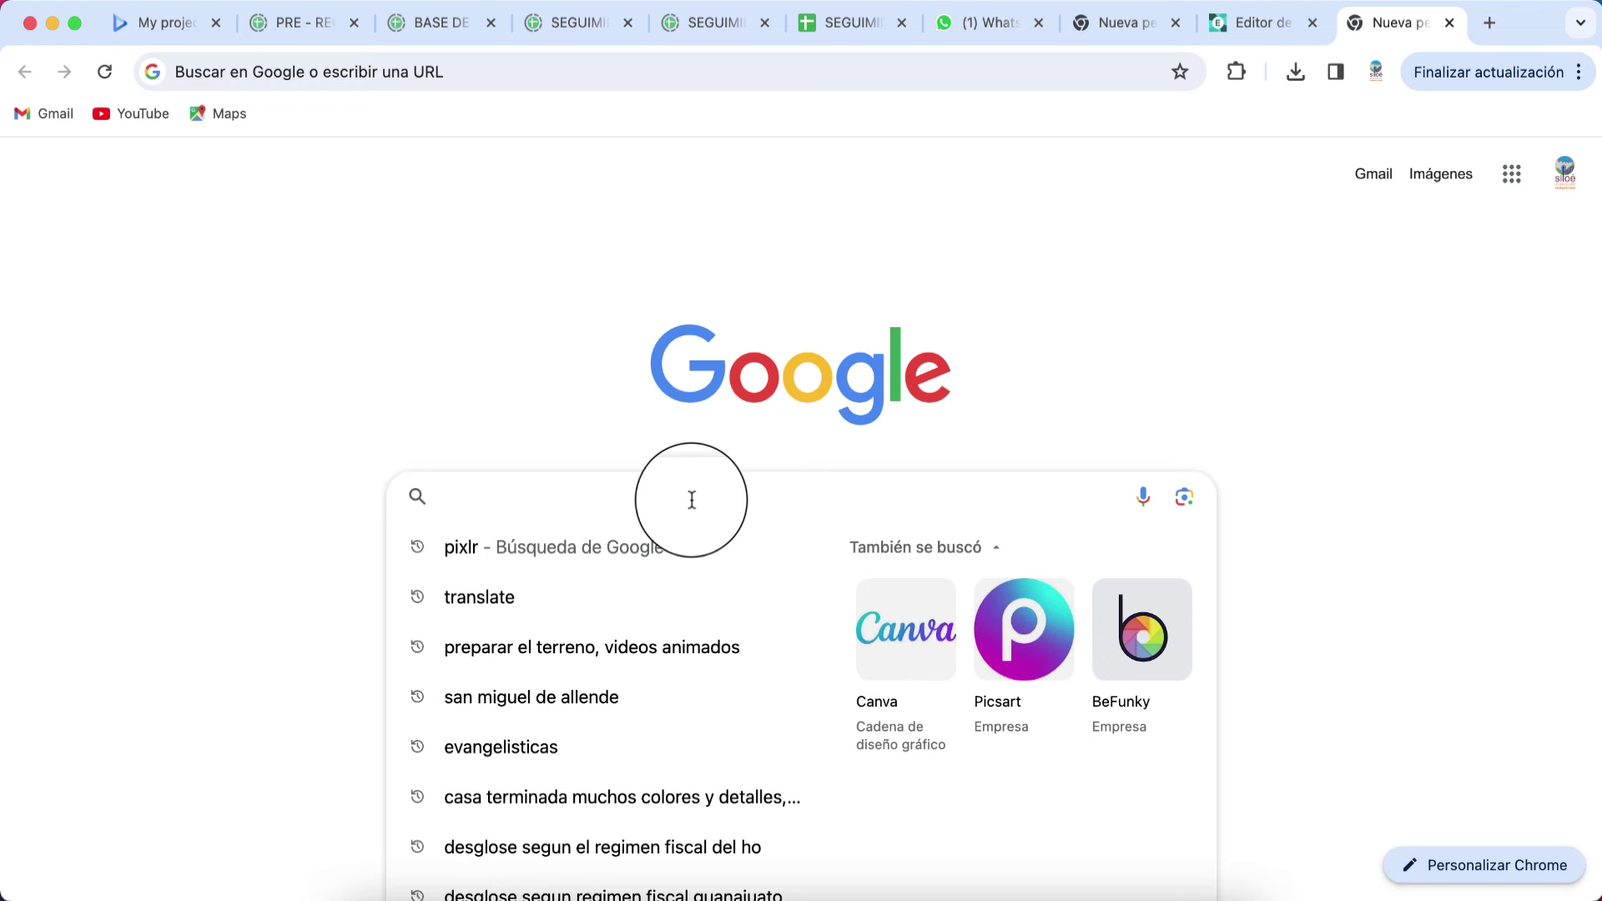
type("herra")
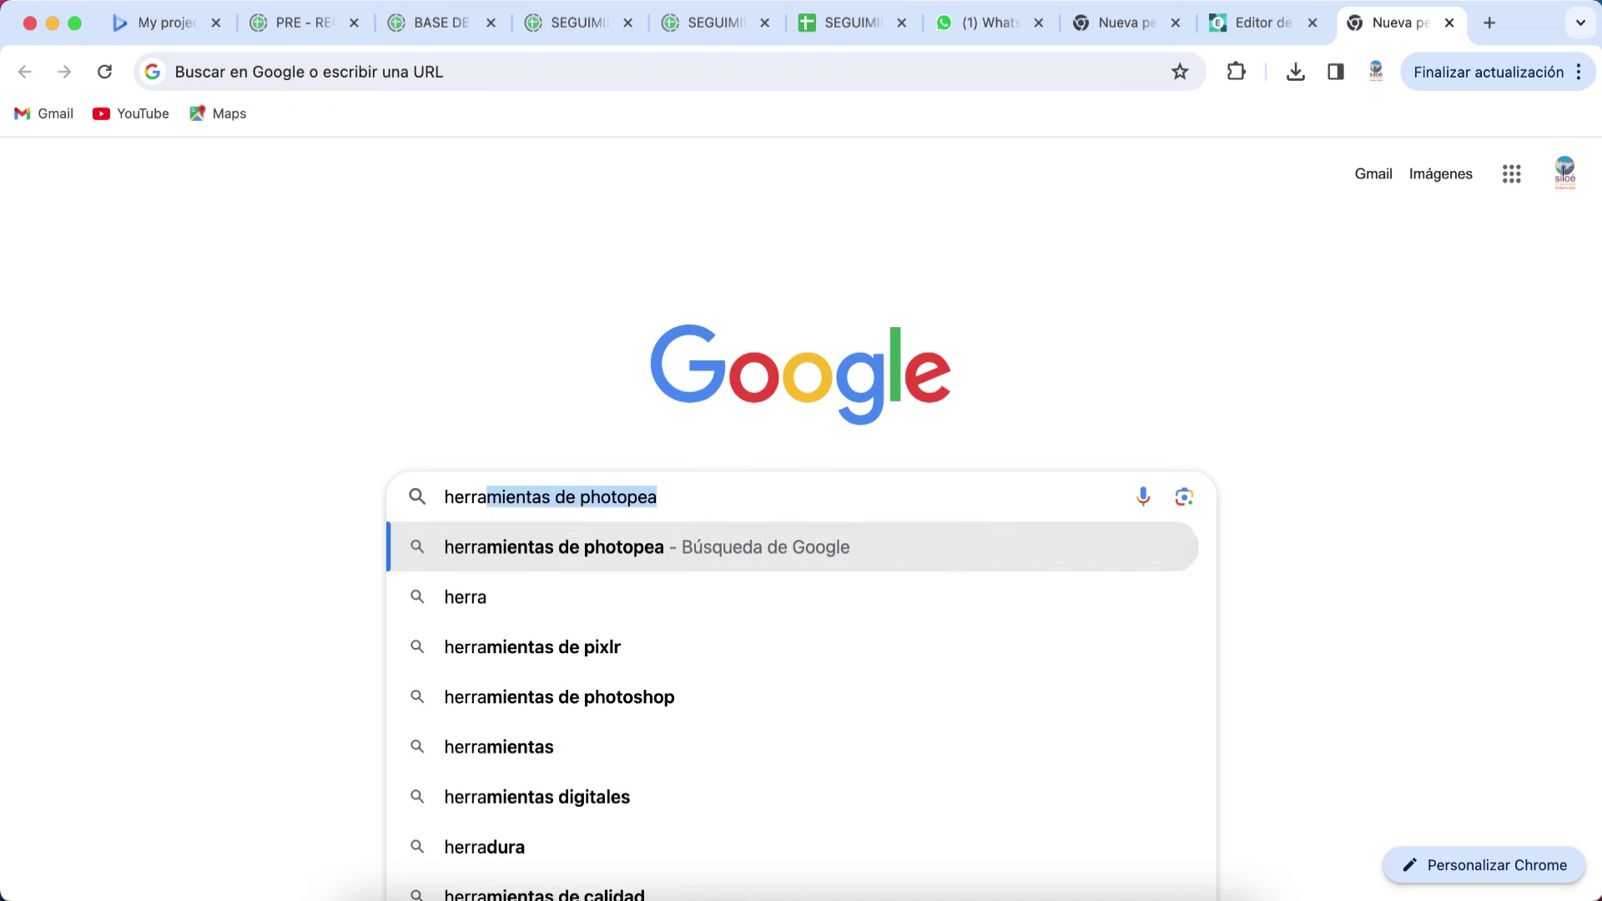
type("mientas ")
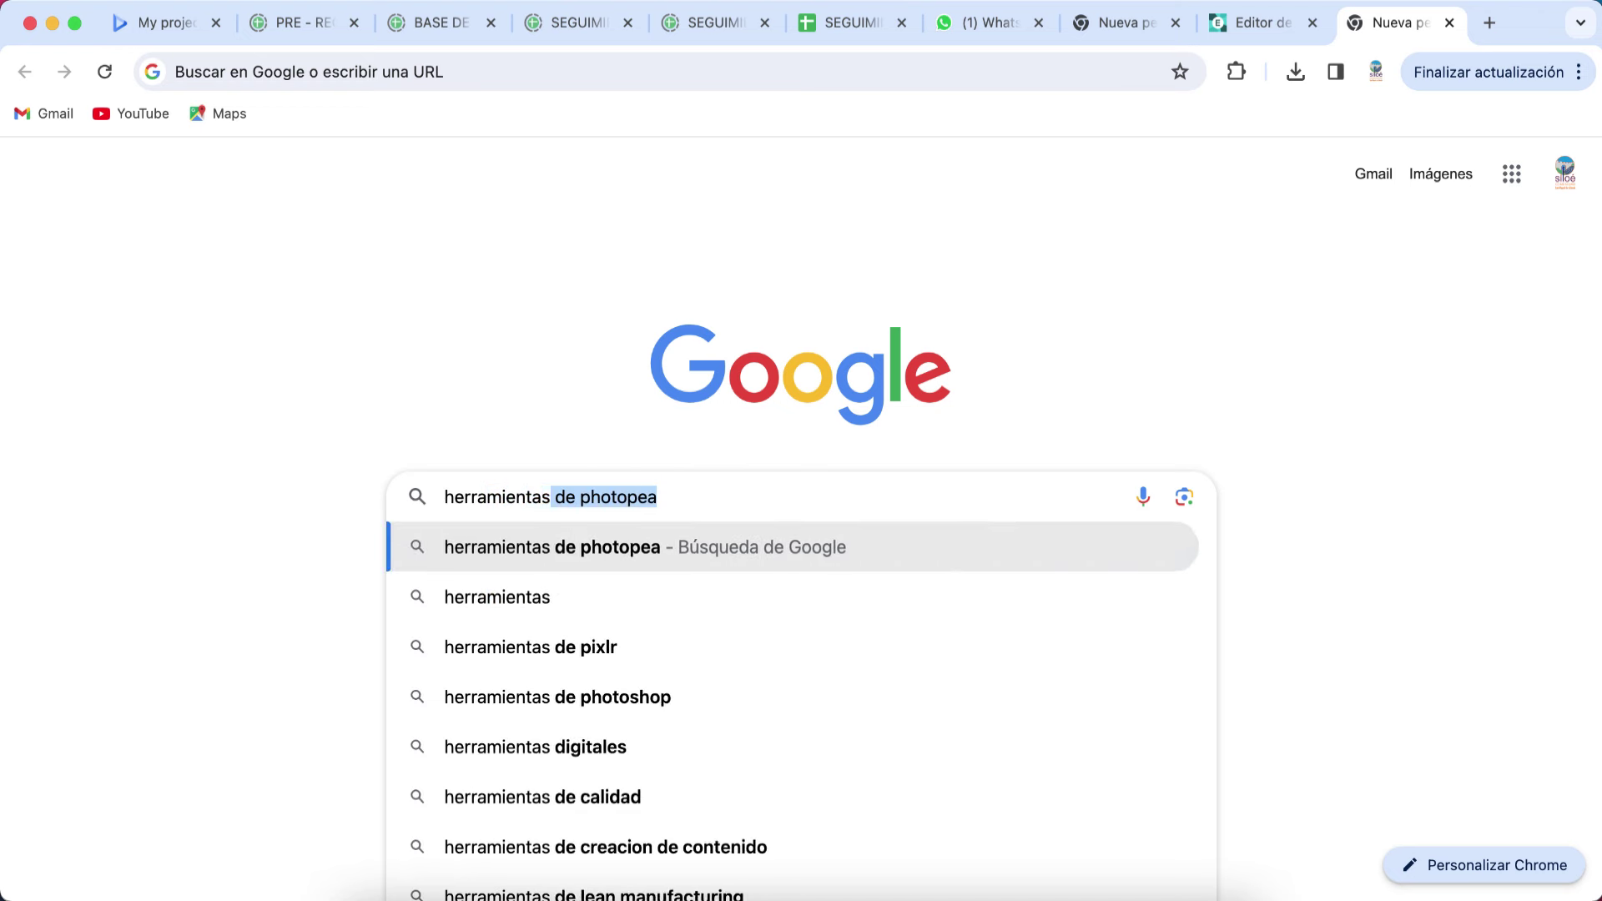
type("digitale")
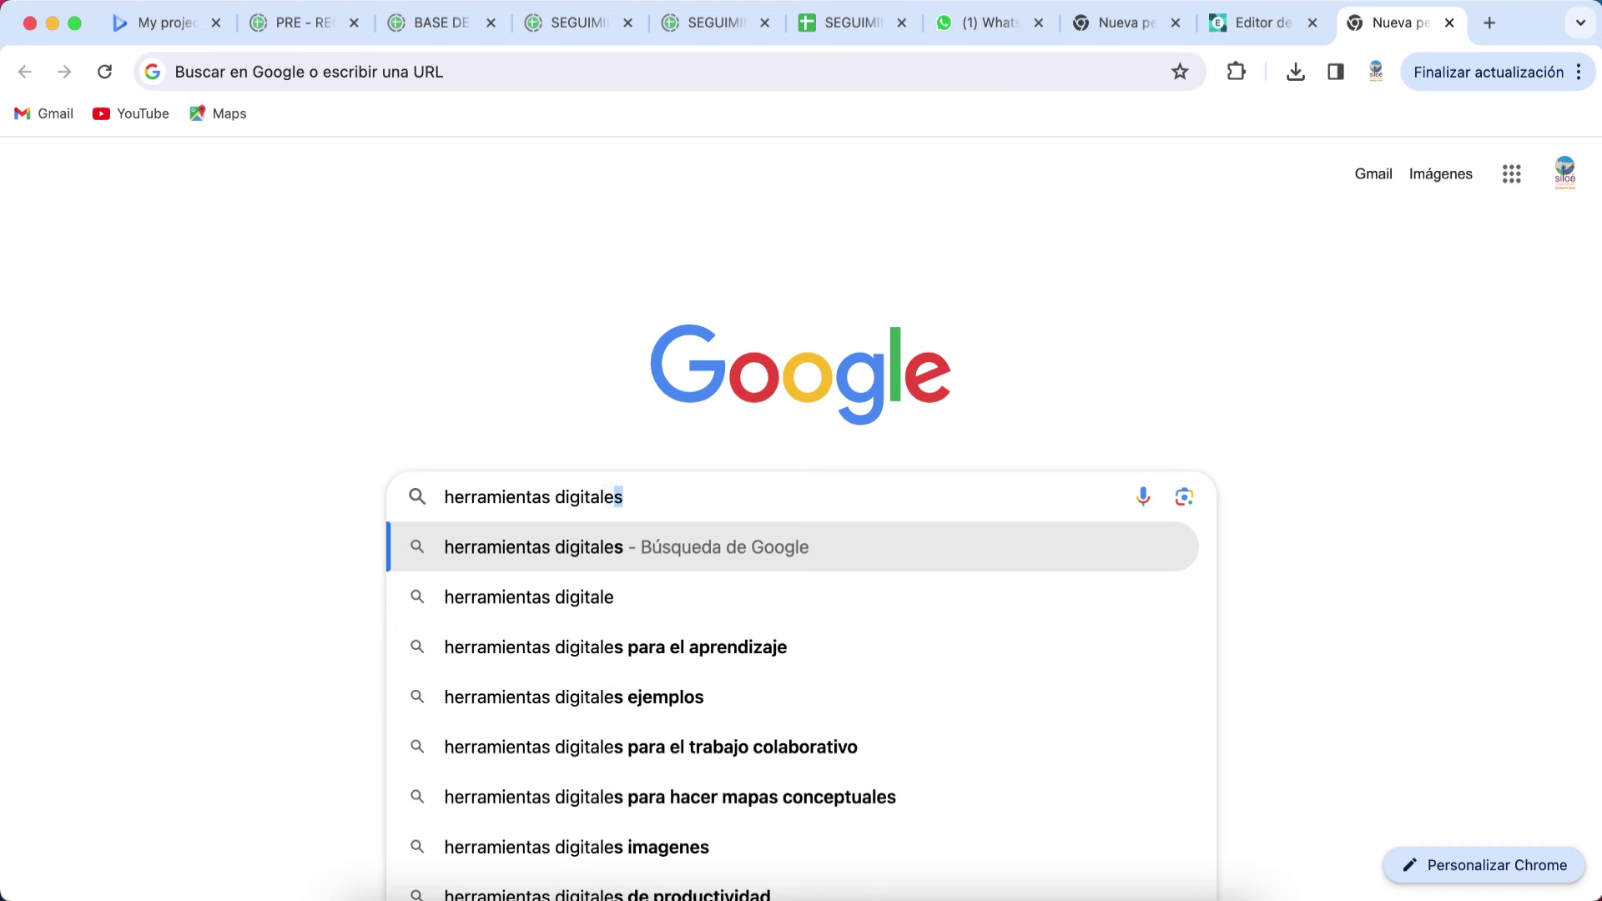
type("s y al")
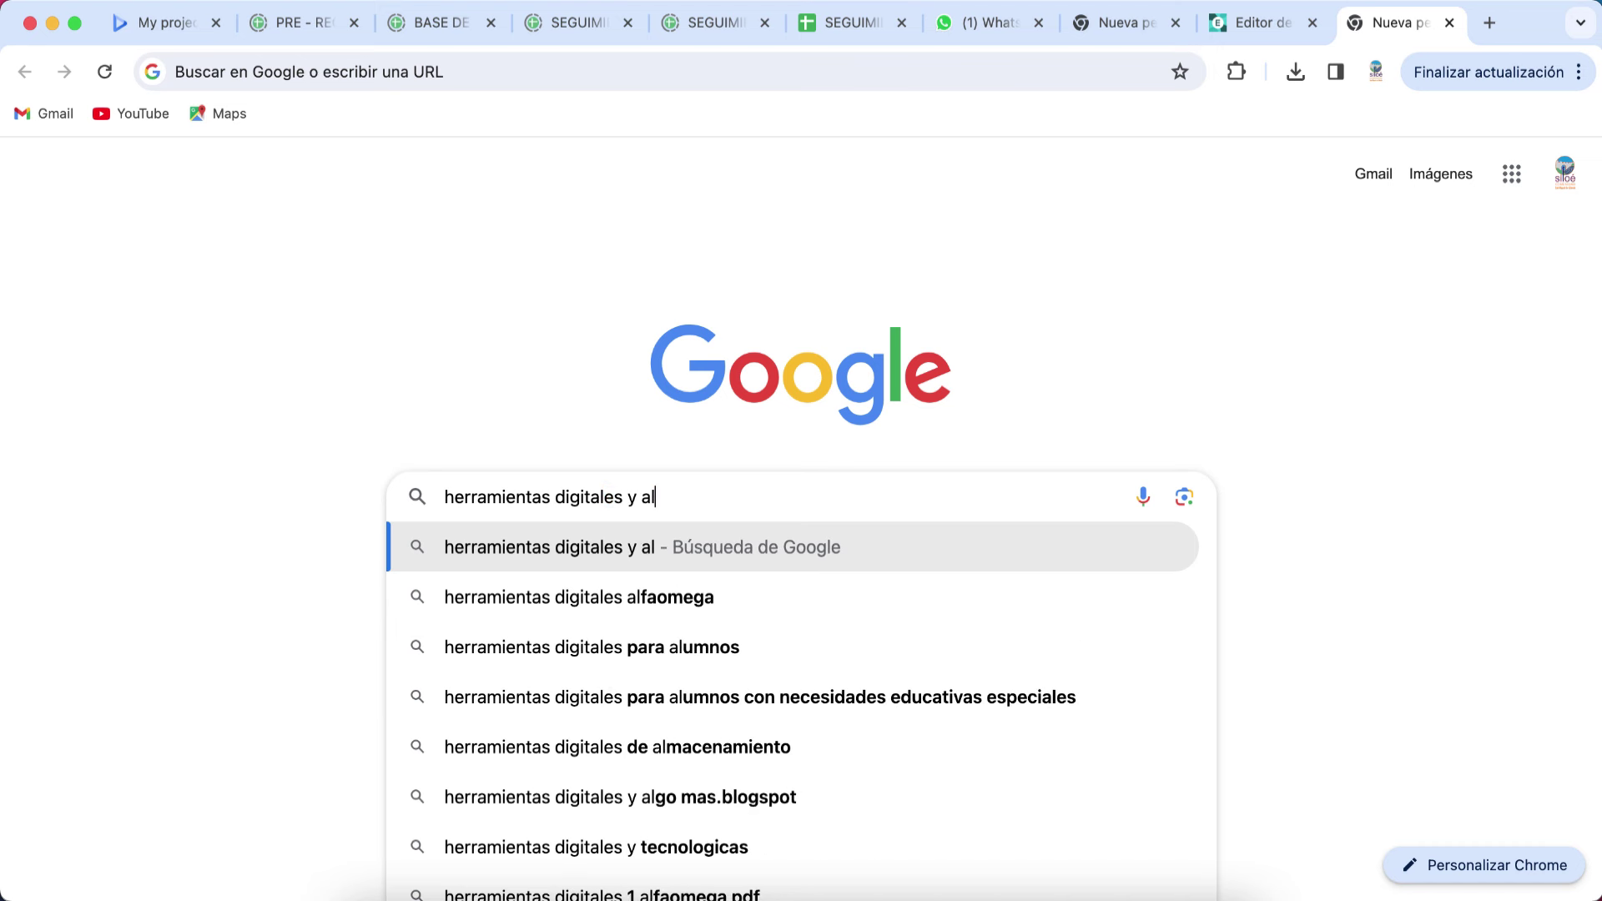
type("go ")
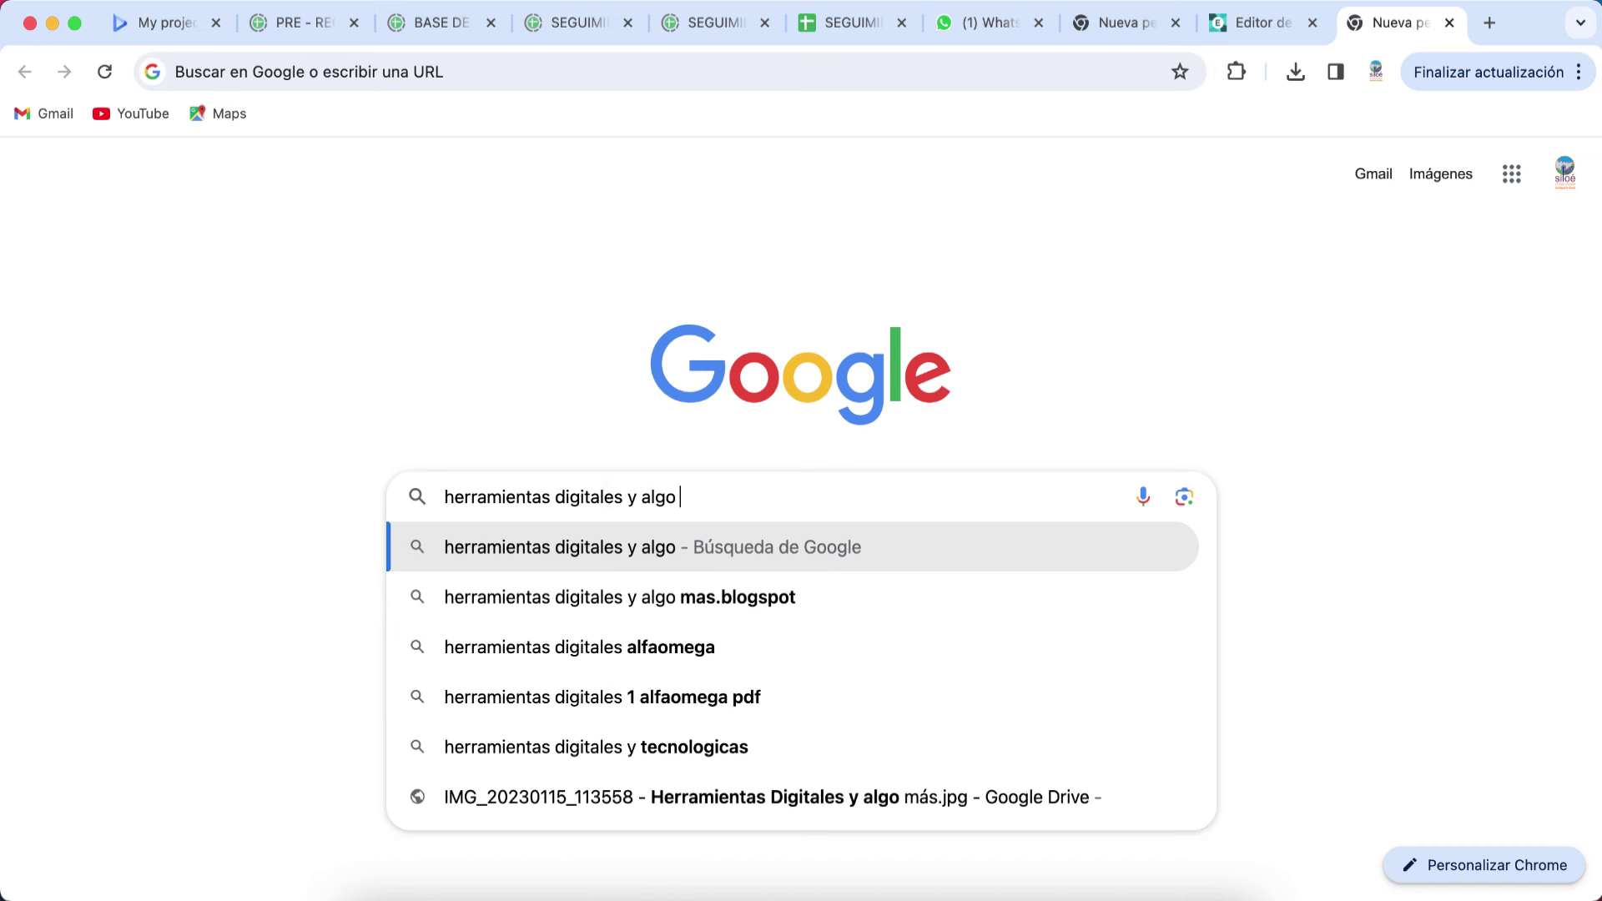
type("mas")
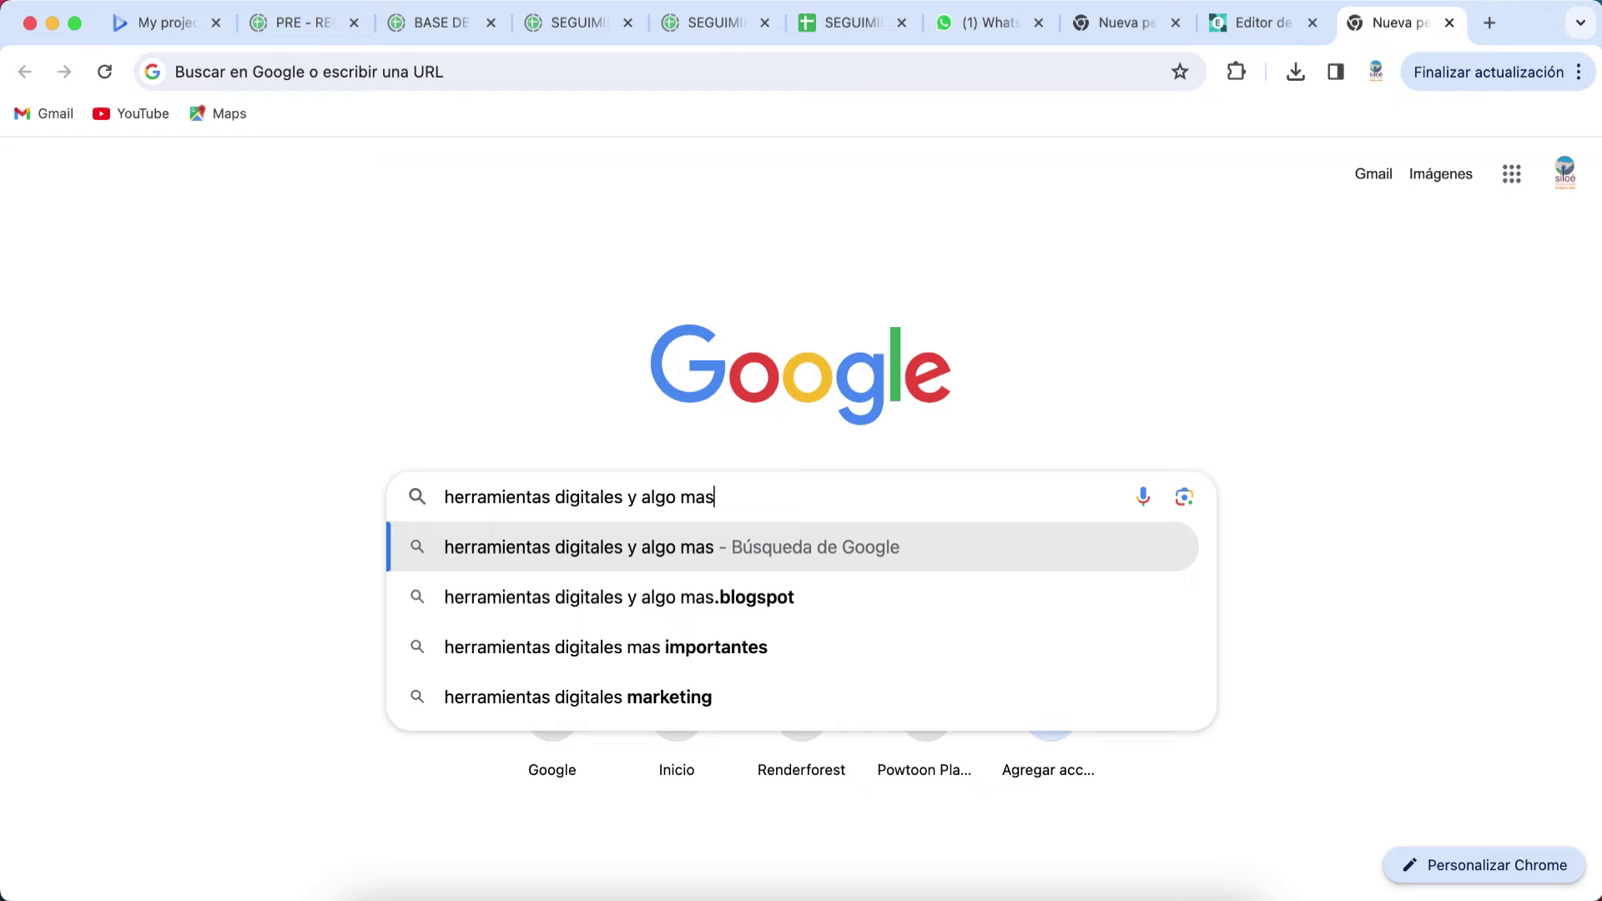
key("Return")
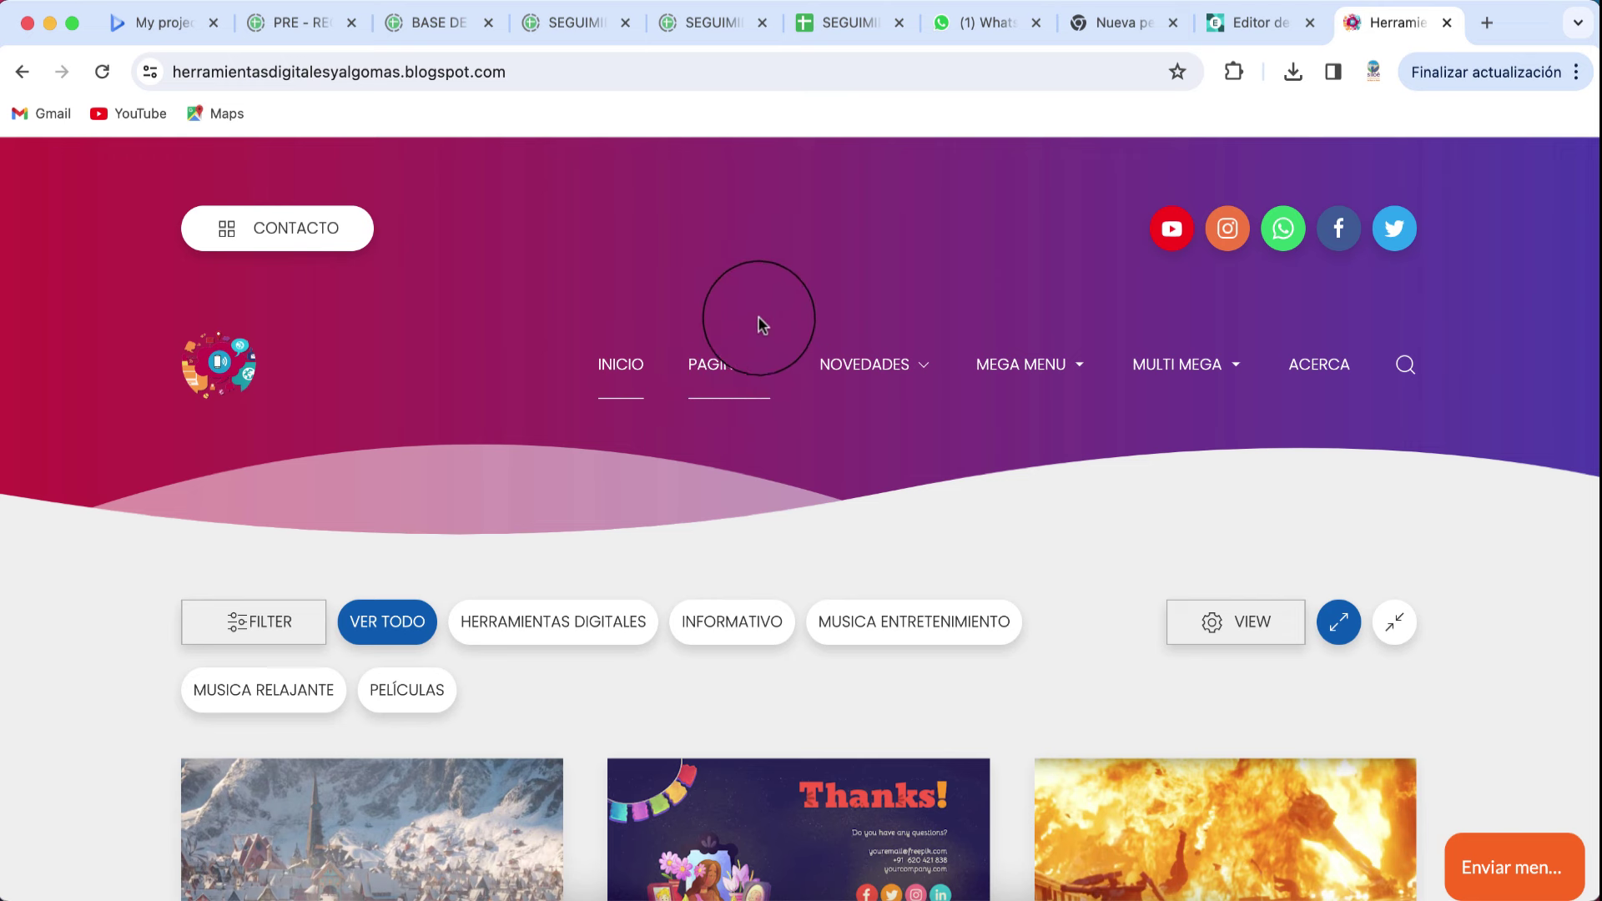
Go to the blog's Utilerias page and scroll down to the arched photo
left_click(766, 372)
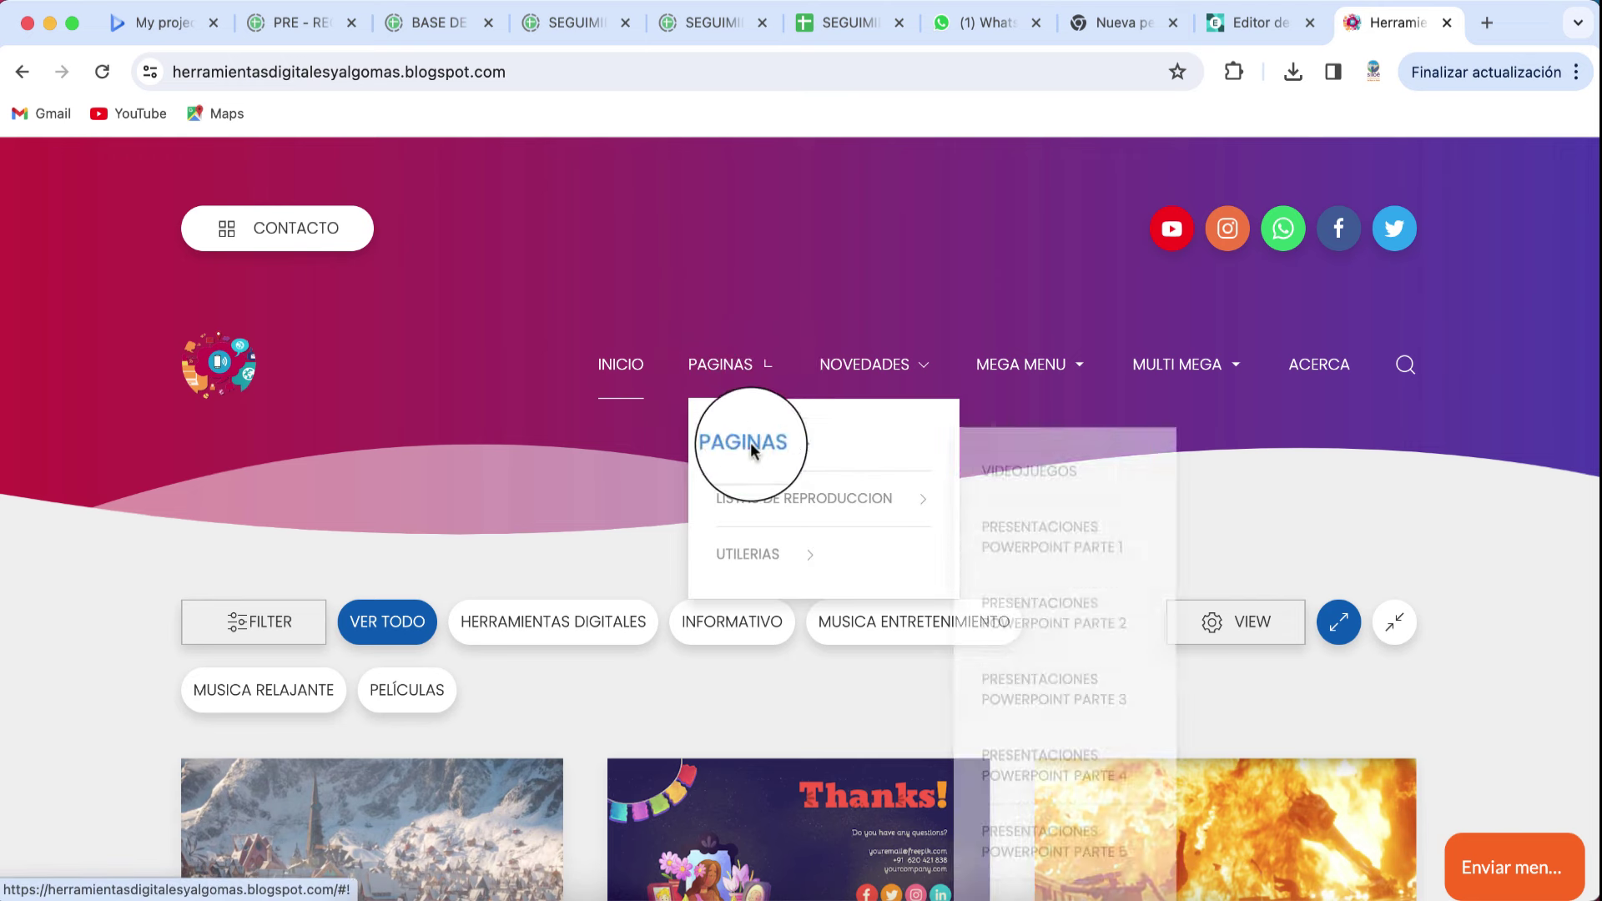
mouse_move(748, 553)
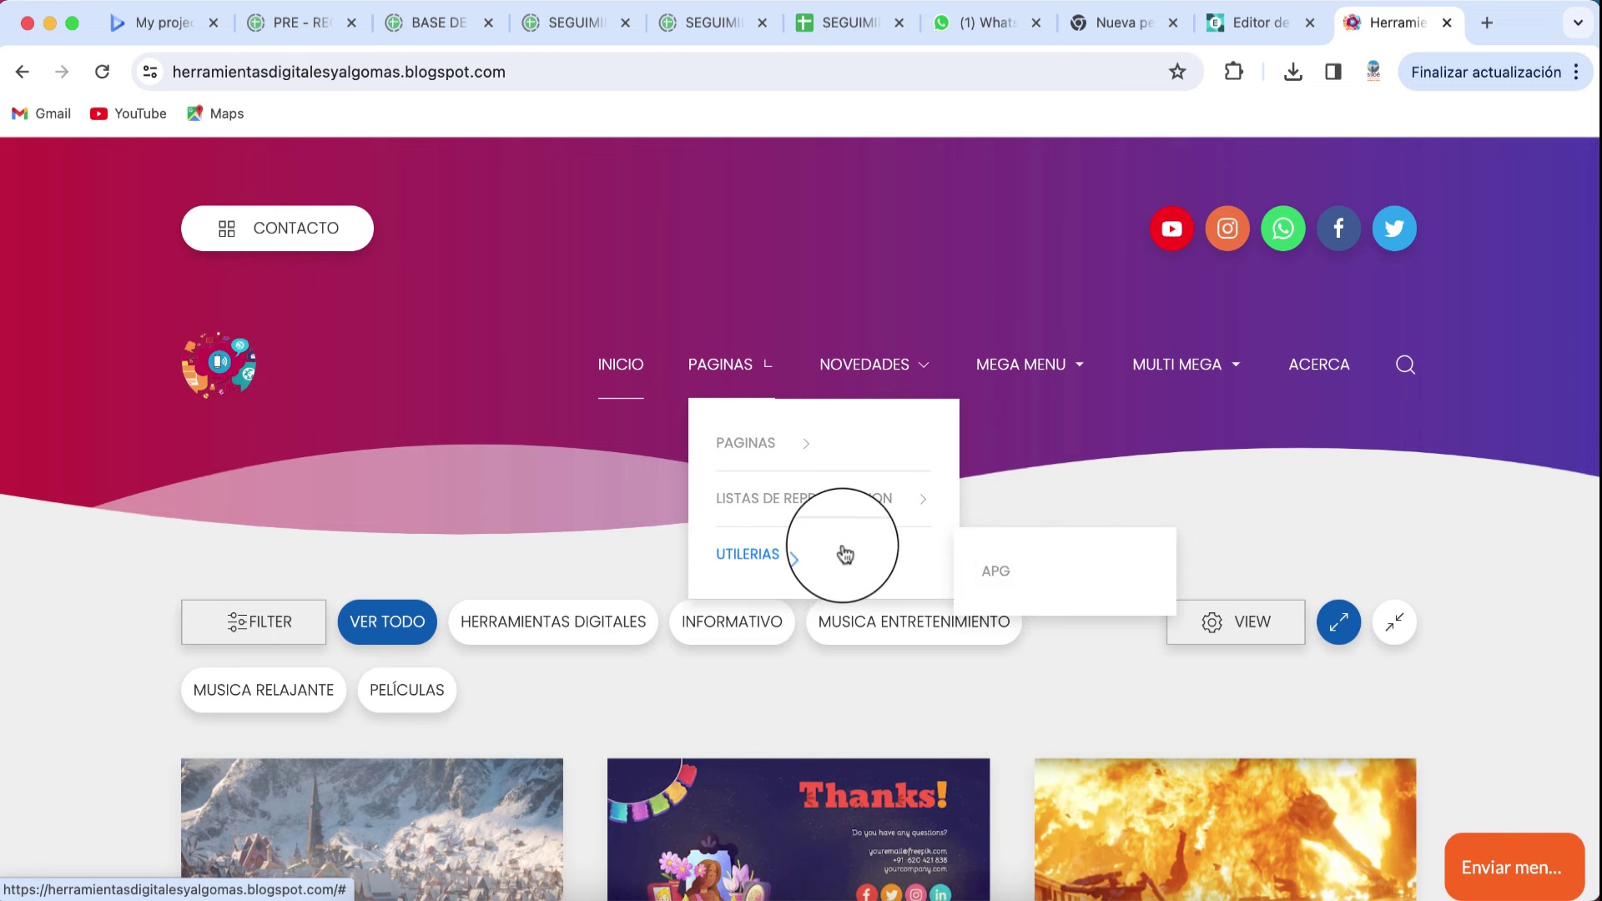
left_click(1004, 575)
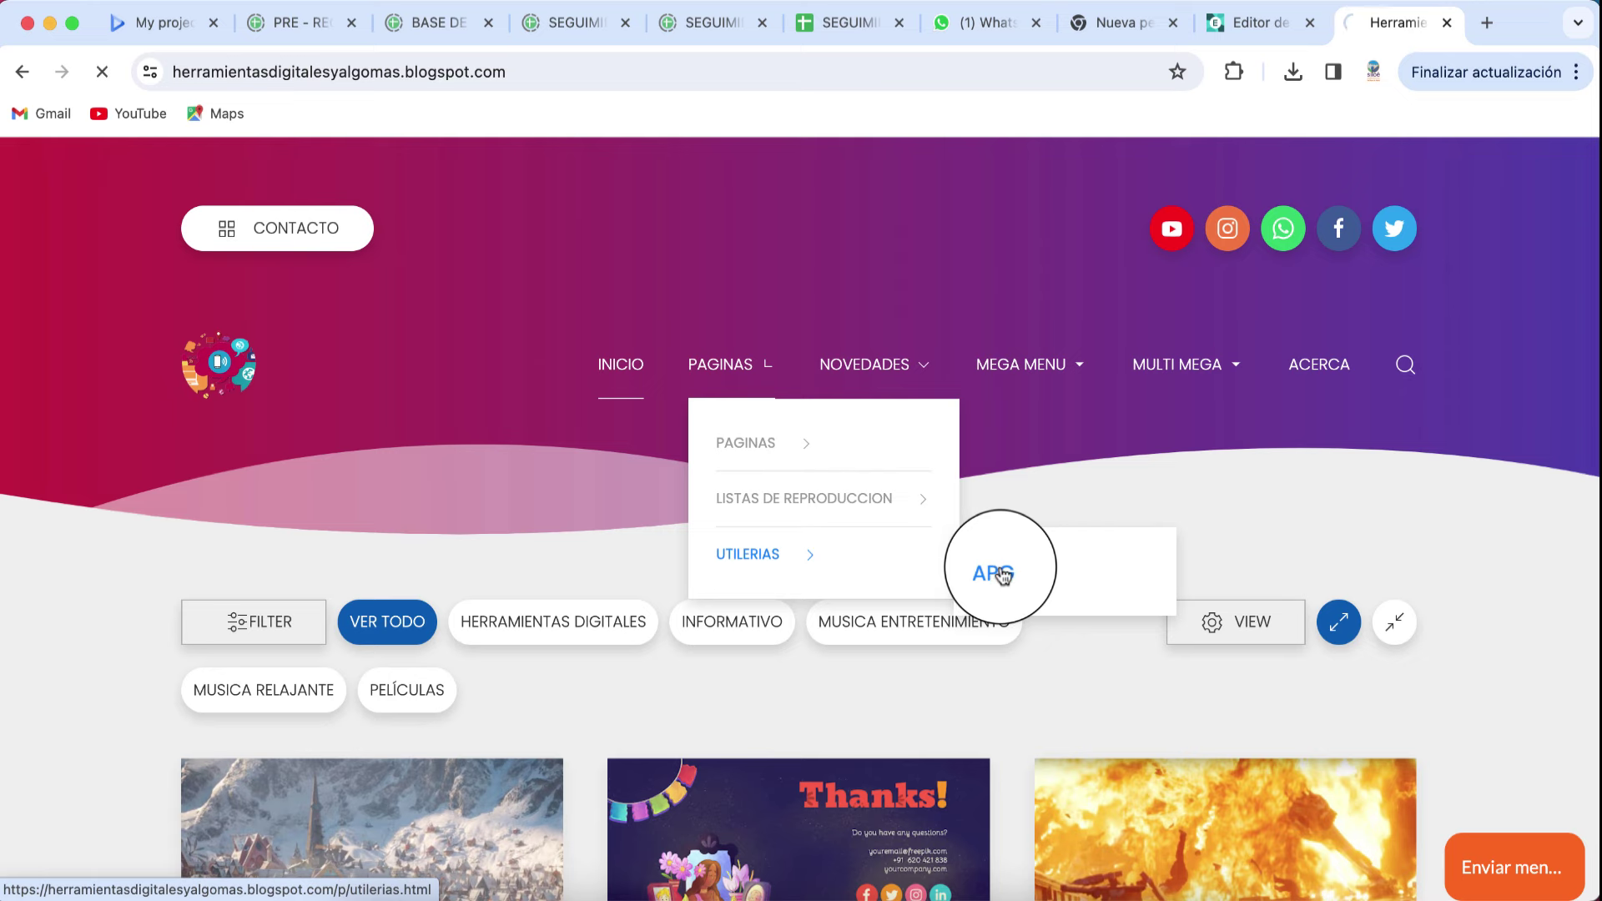
scroll(781, 609, "down", 2)
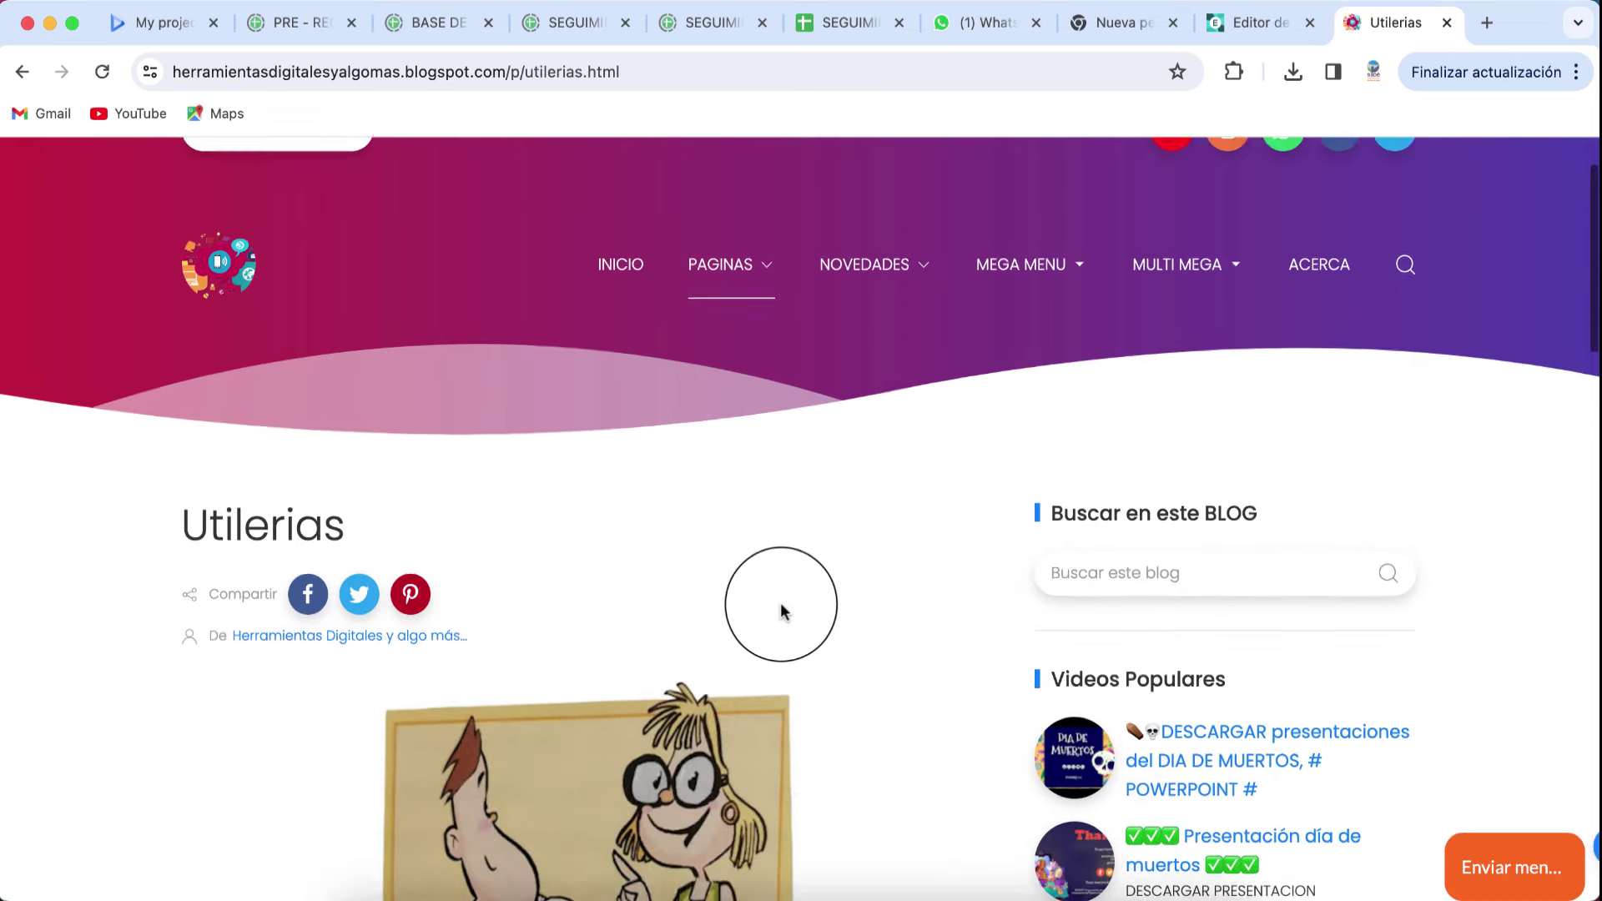
scroll(781, 611, "down", 2)
scroll(780, 611, "down", 2)
scroll(781, 611, "down", 1)
scroll(781, 611, "down", 3)
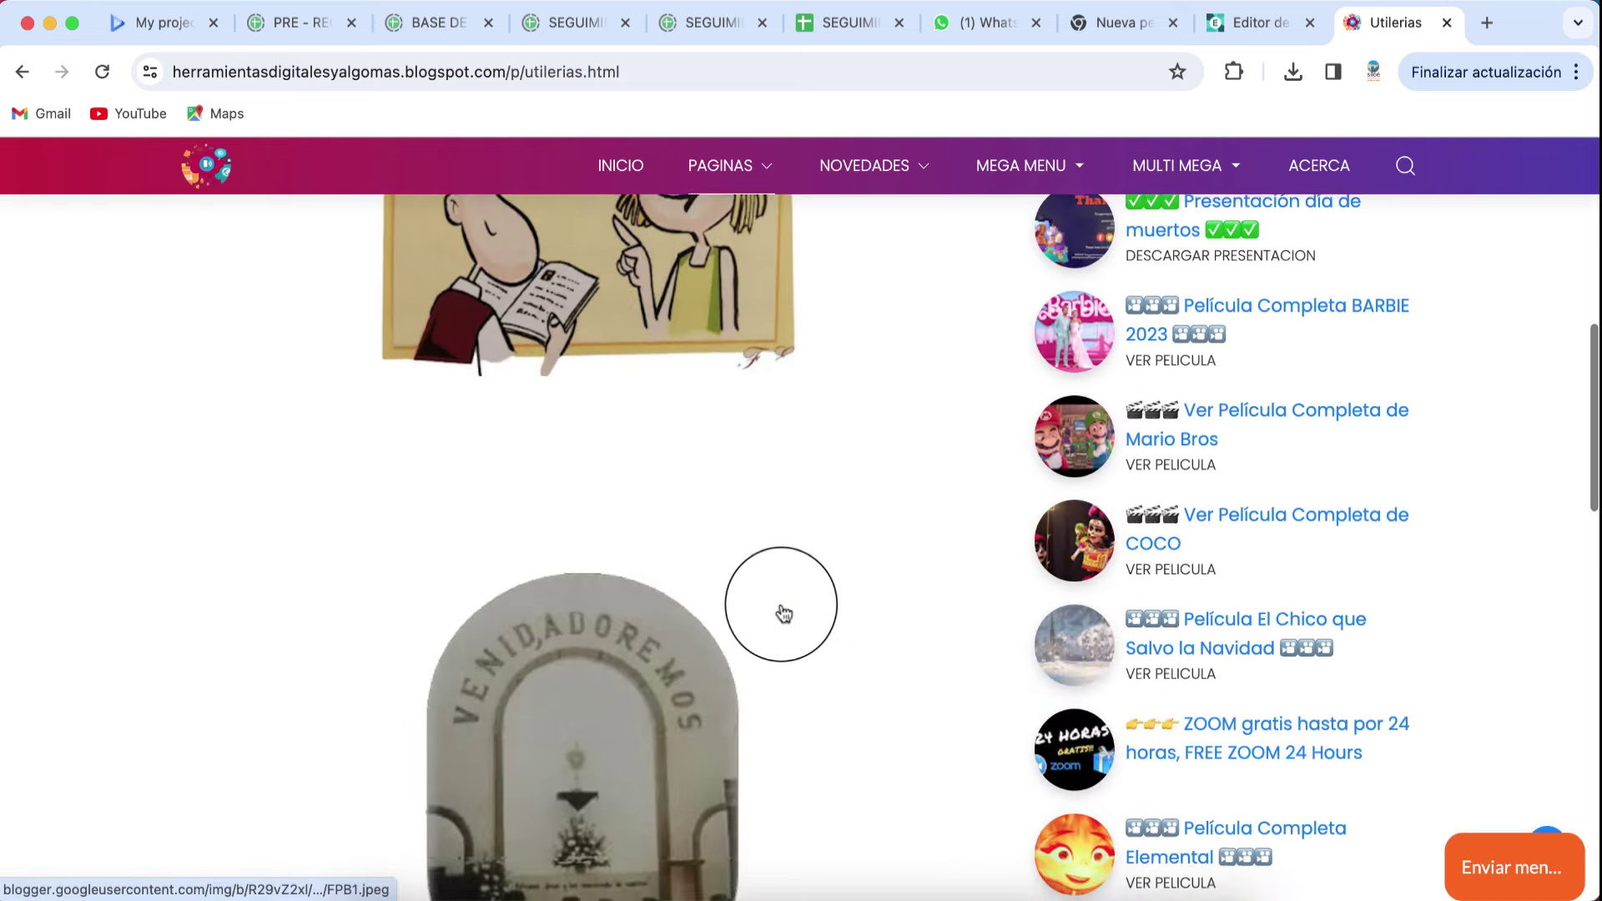
scroll(783, 613, "down", 3)
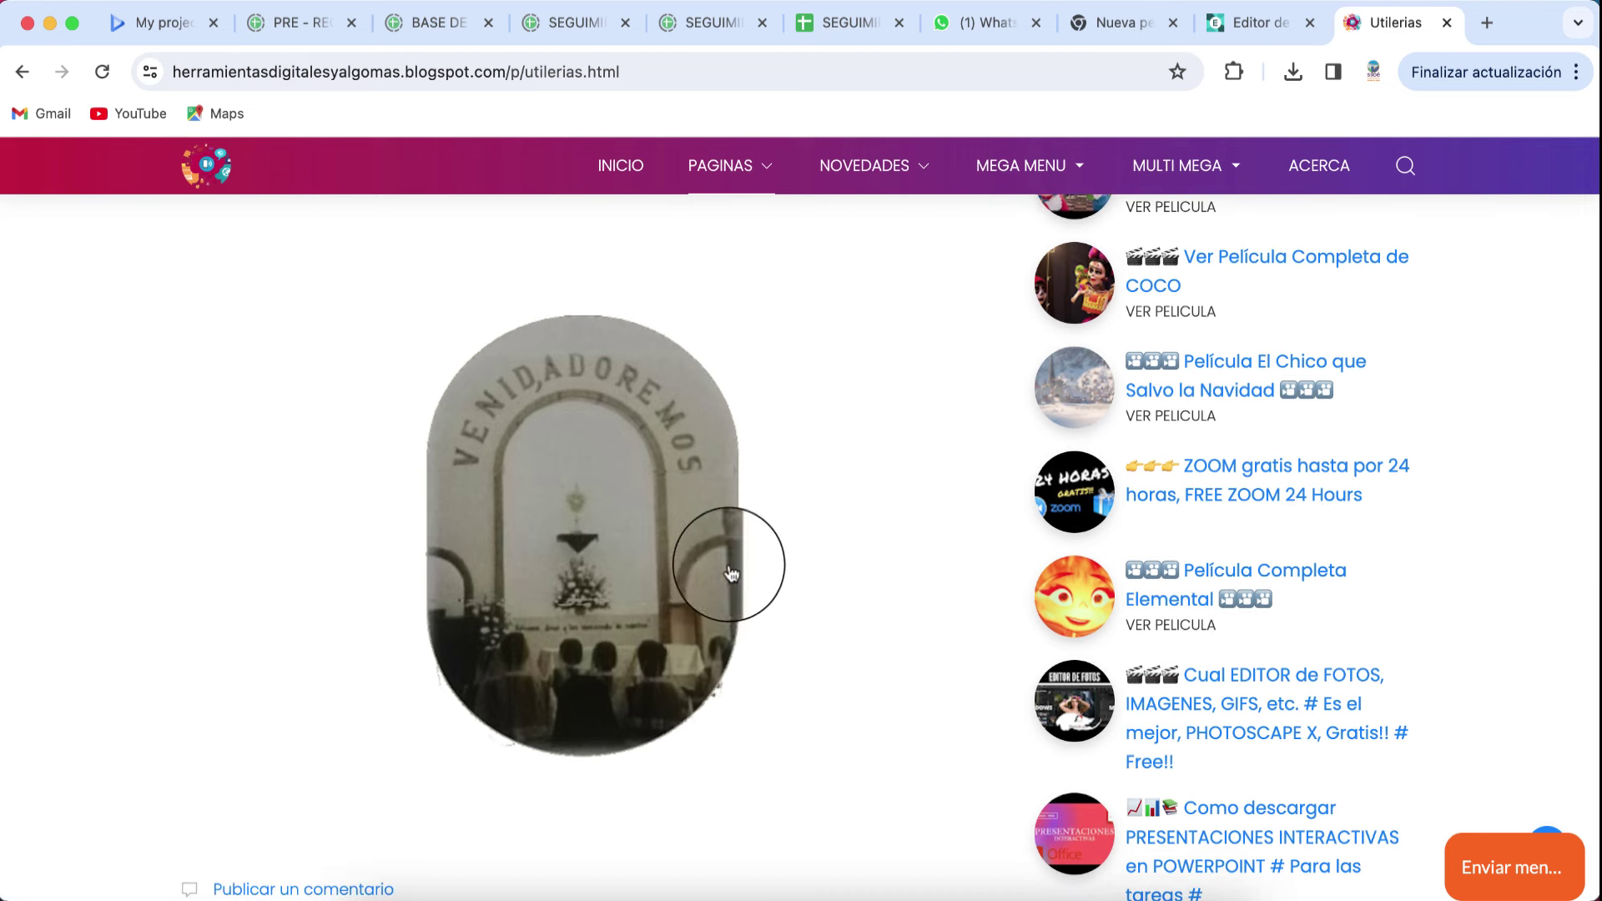
Copy the arched 'Venid Adoremos' image and return to the Word document
right_click(561, 476)
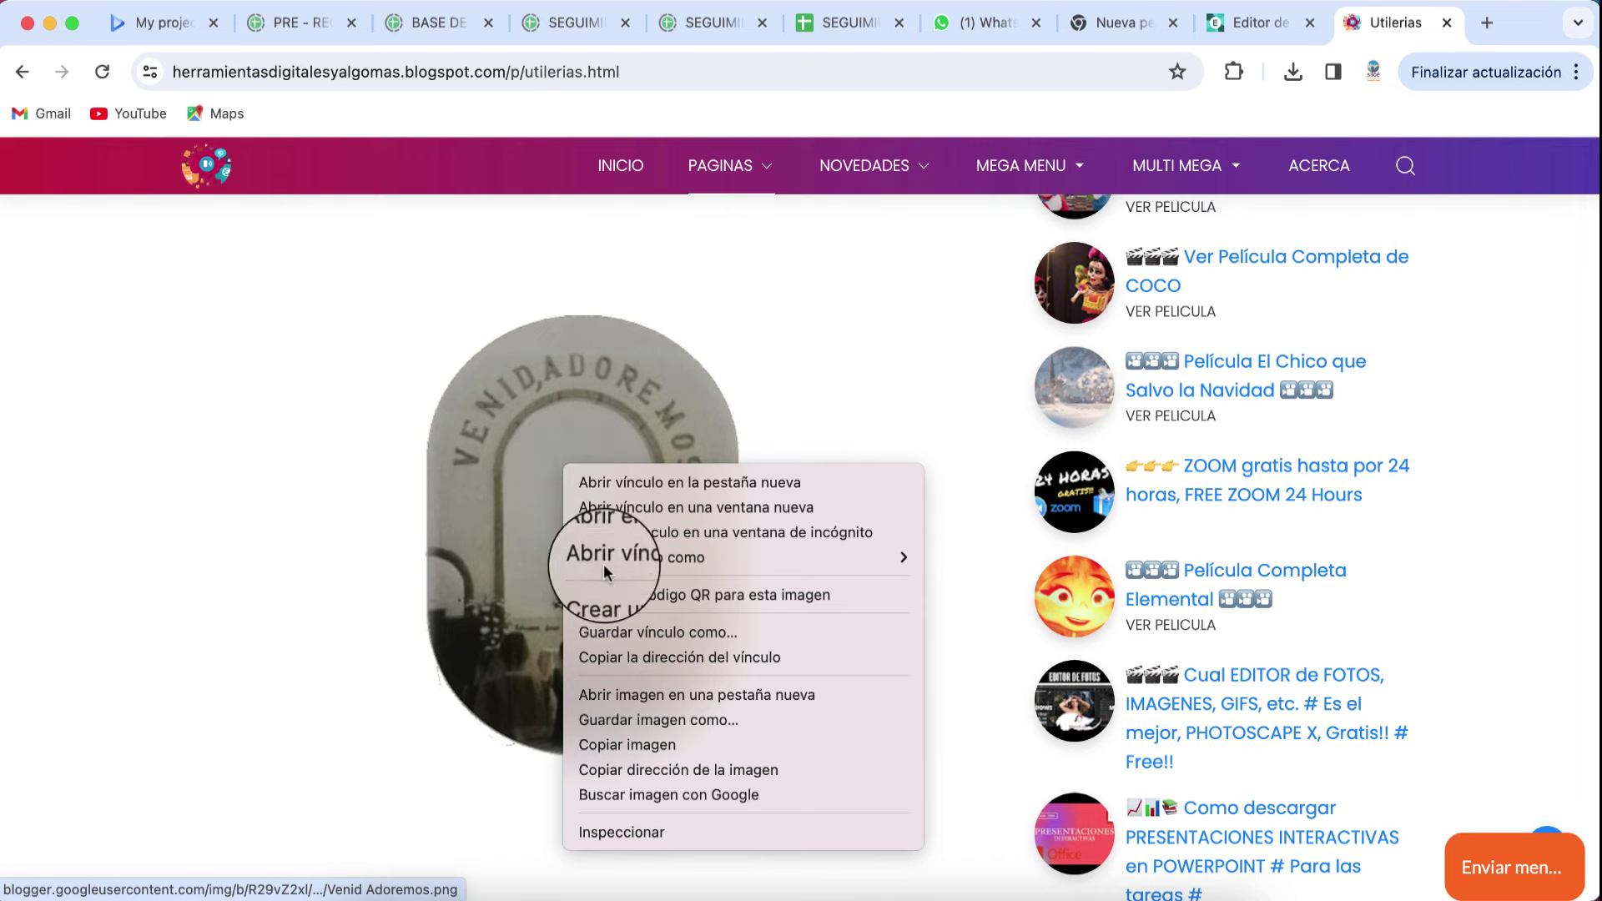
left_click(650, 748)
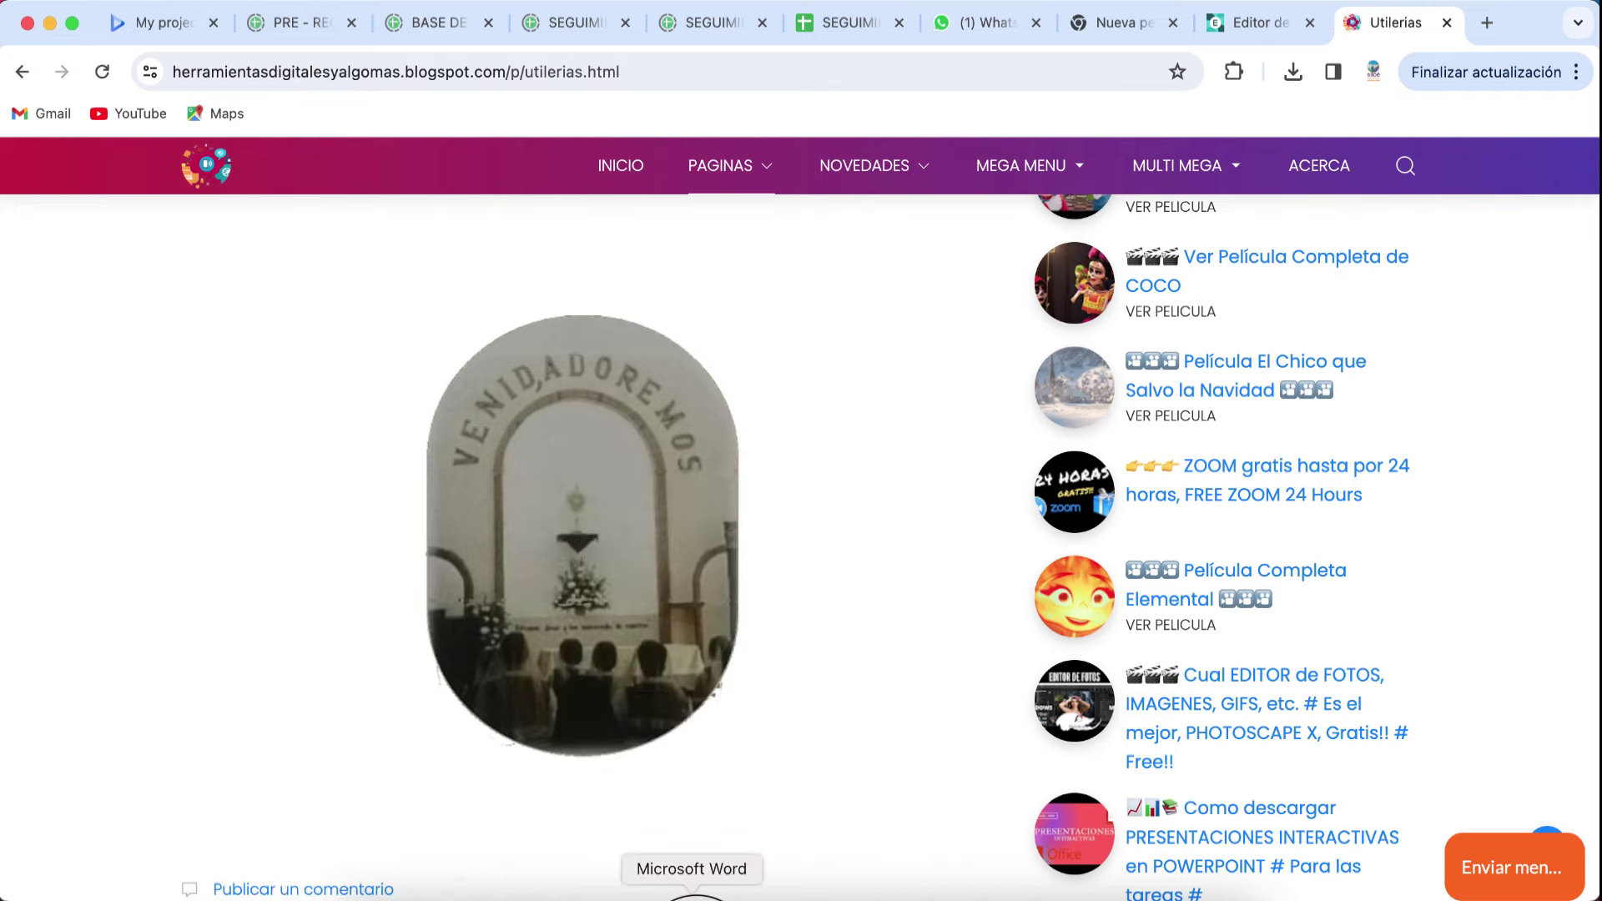
left_click(709, 895)
Paste the copied arched church photo at the top of the blank page 2 using Pegar
scroll(718, 701, "down", 6)
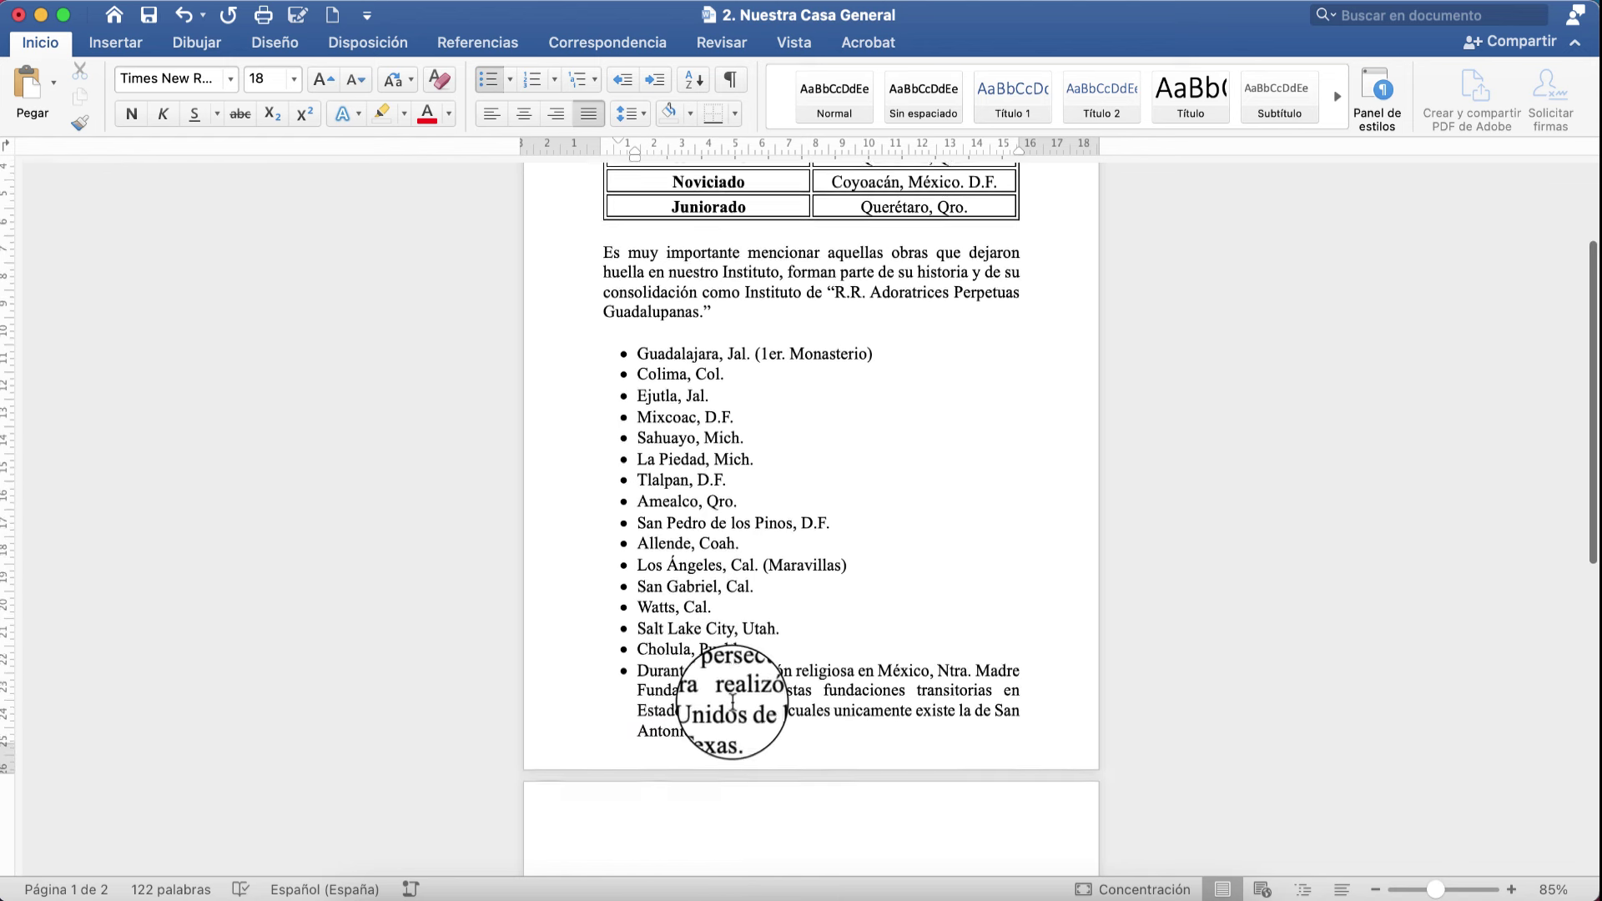
scroll(732, 700, "up", 2)
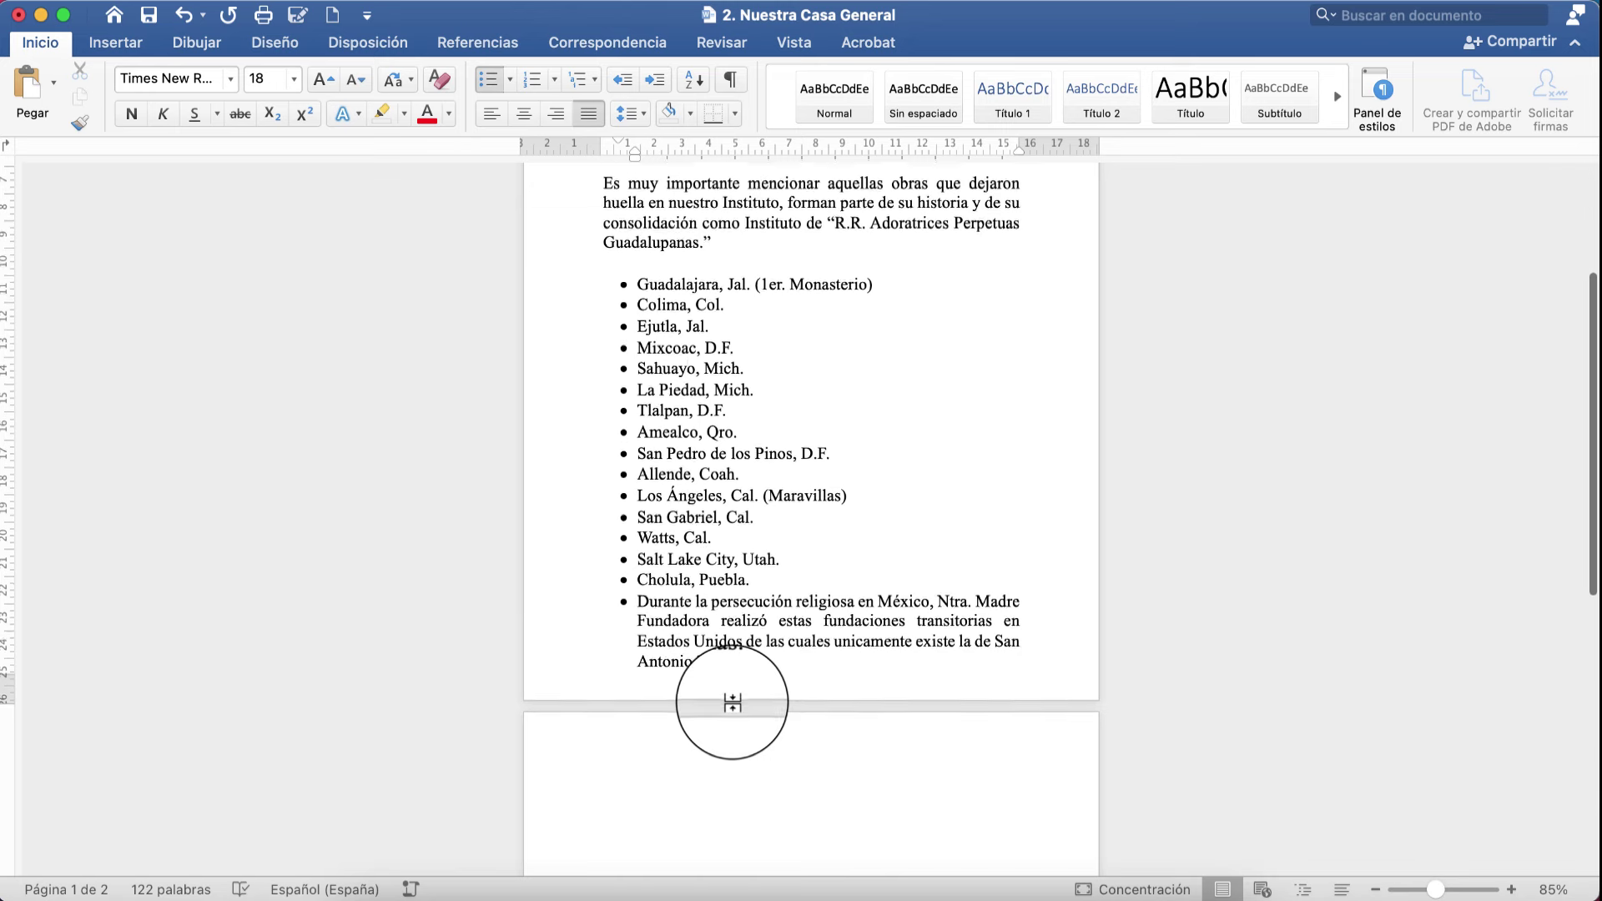
scroll(732, 701, "down", 3)
left_click(680, 711)
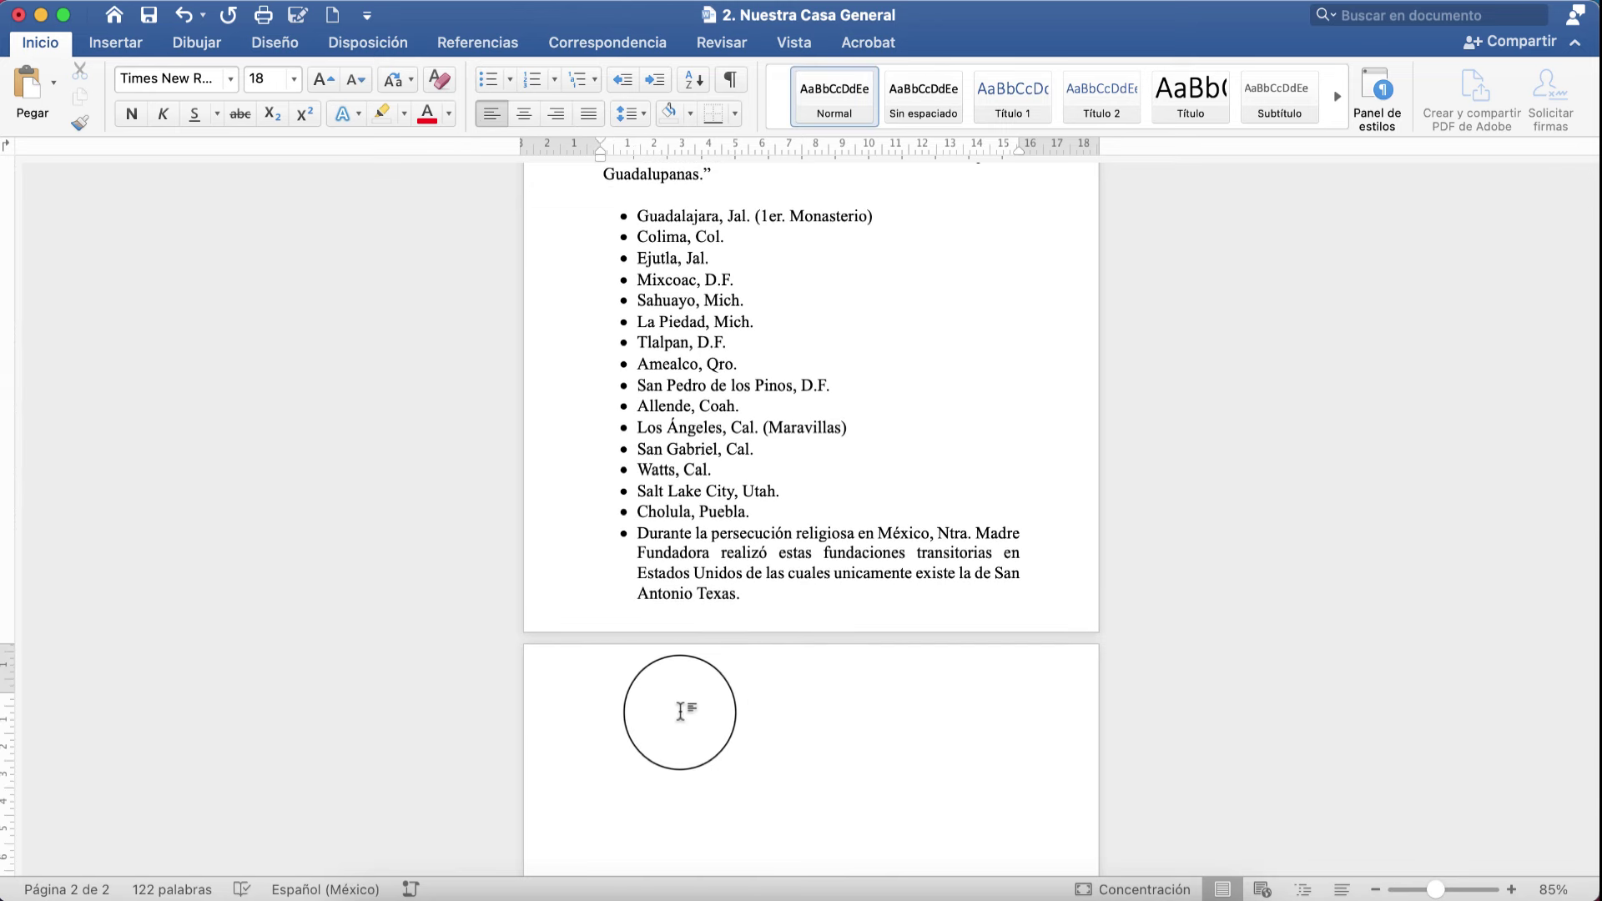
right_click(680, 711)
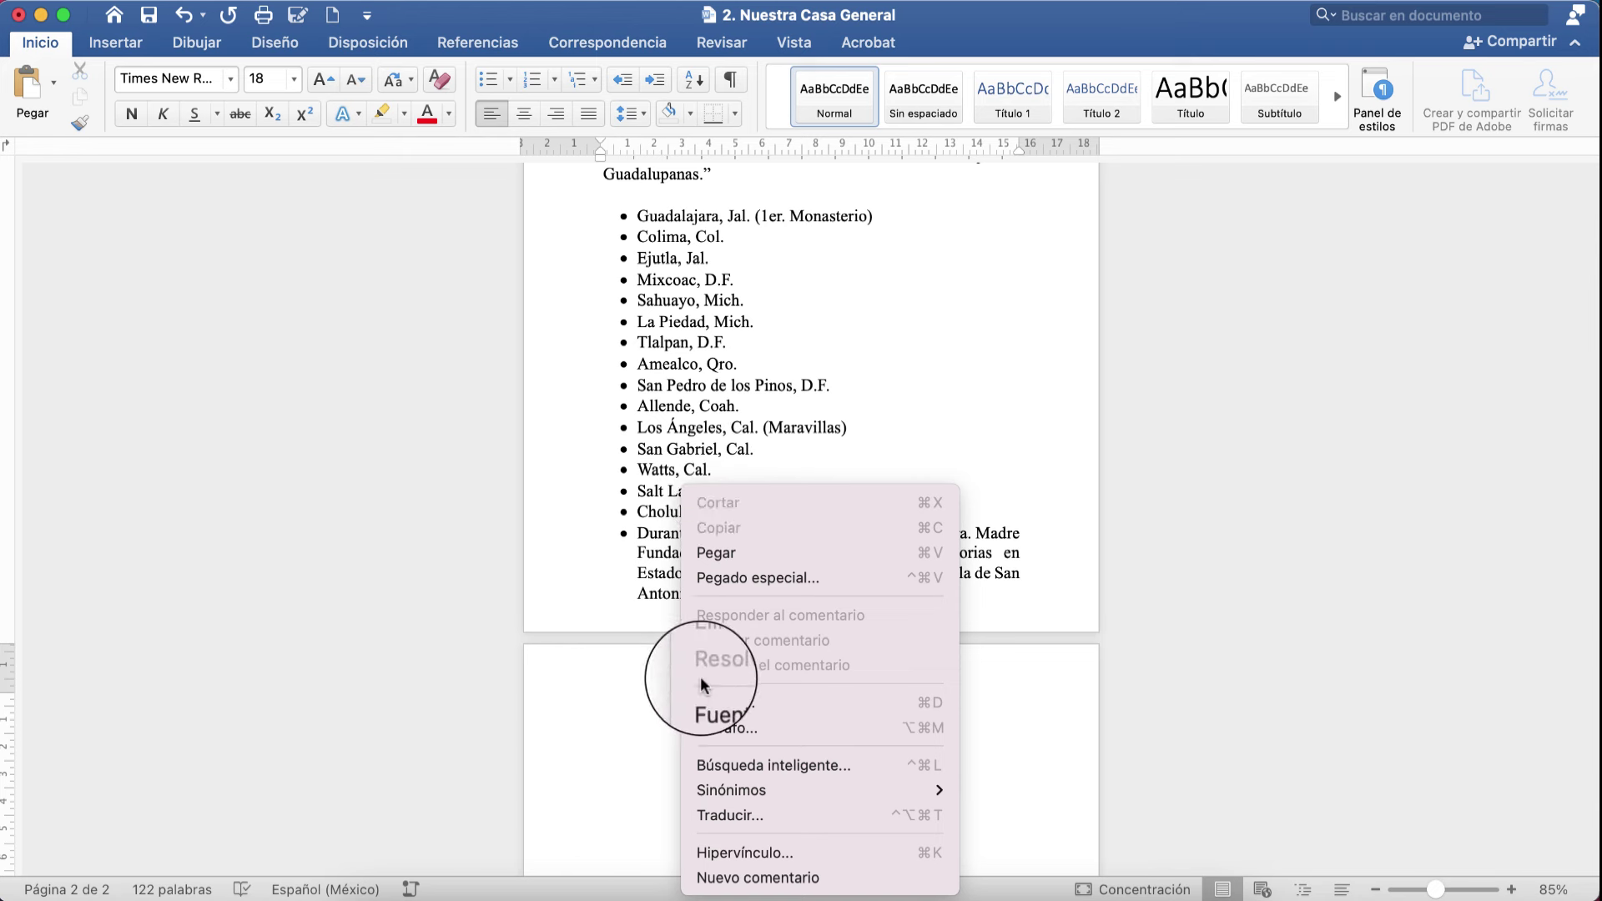
left_click(741, 549)
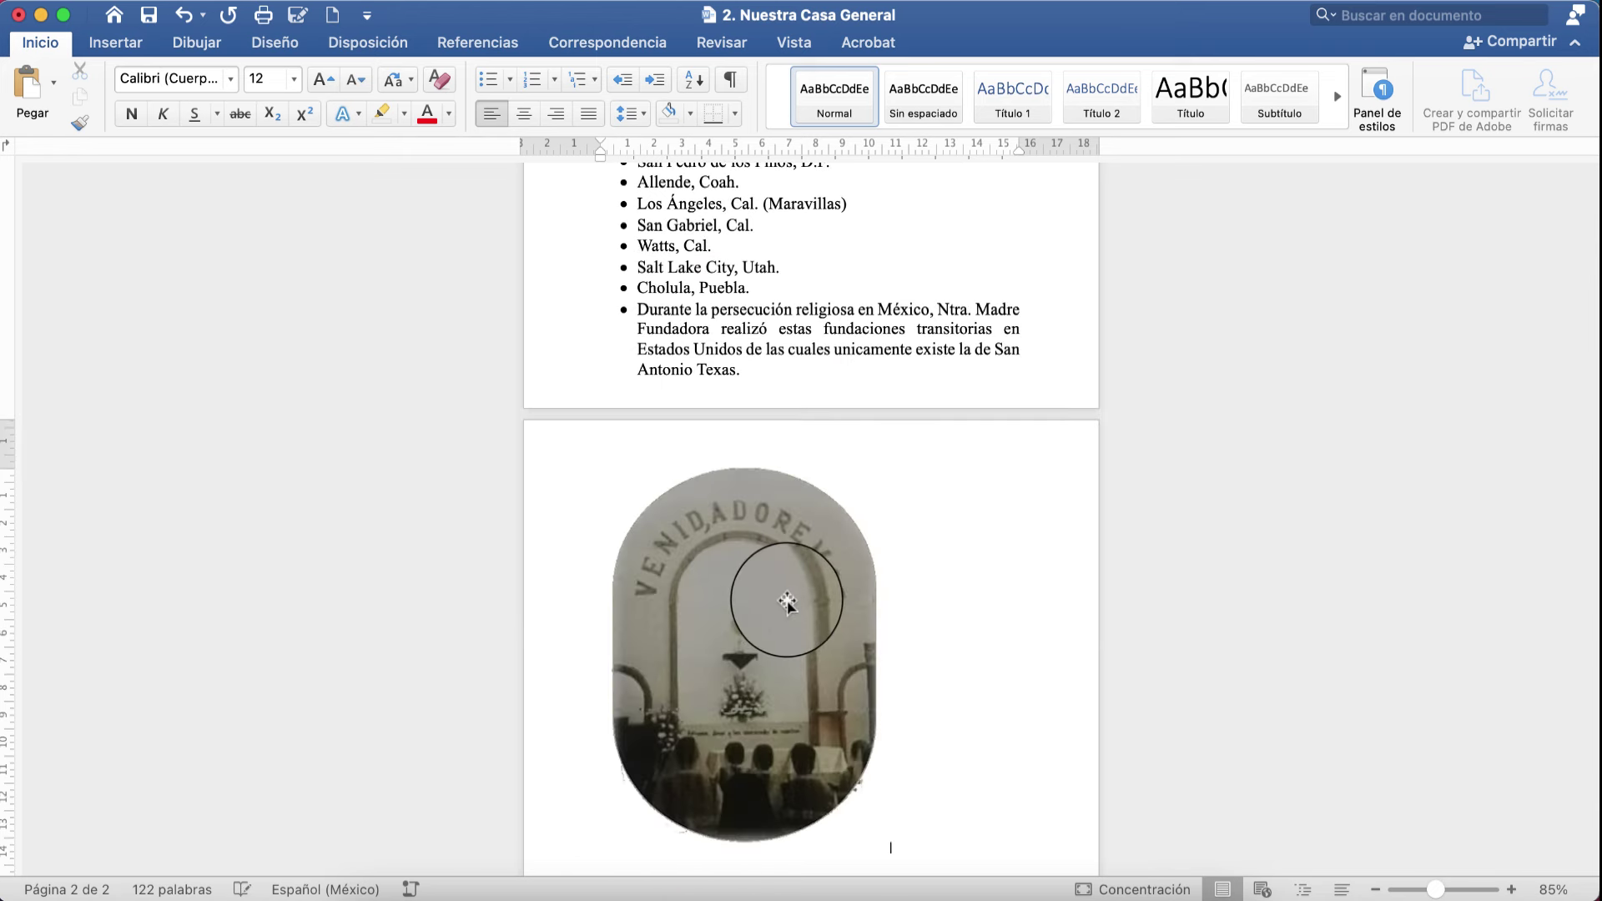
Set the pasted photo's text wrapping to Delante del texto
left_click(760, 544)
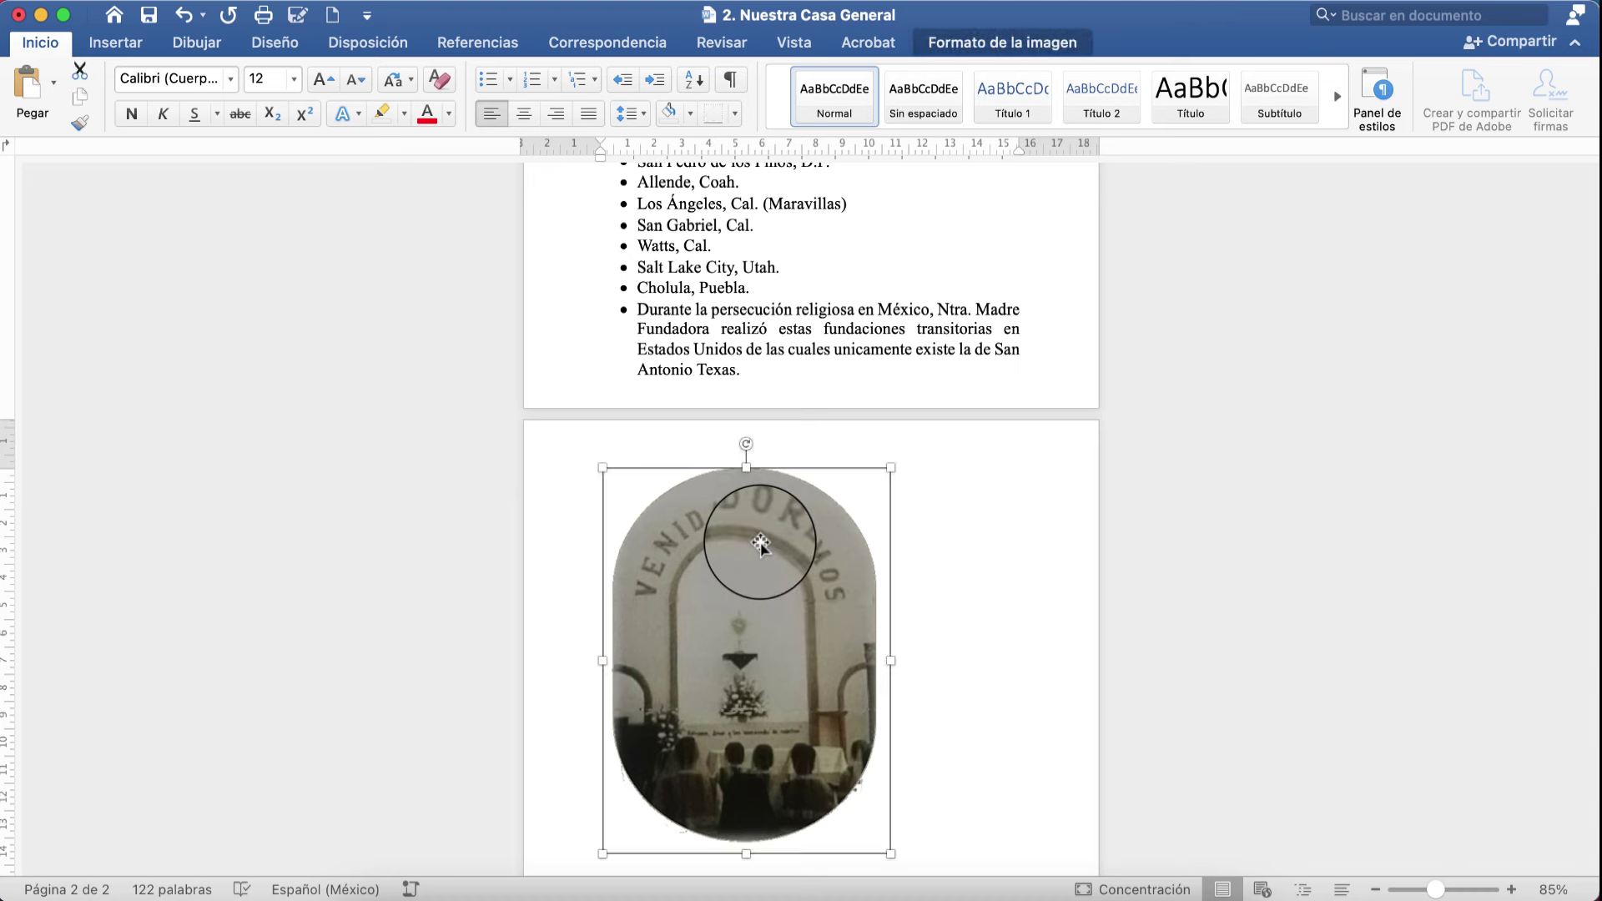
right_click(760, 544)
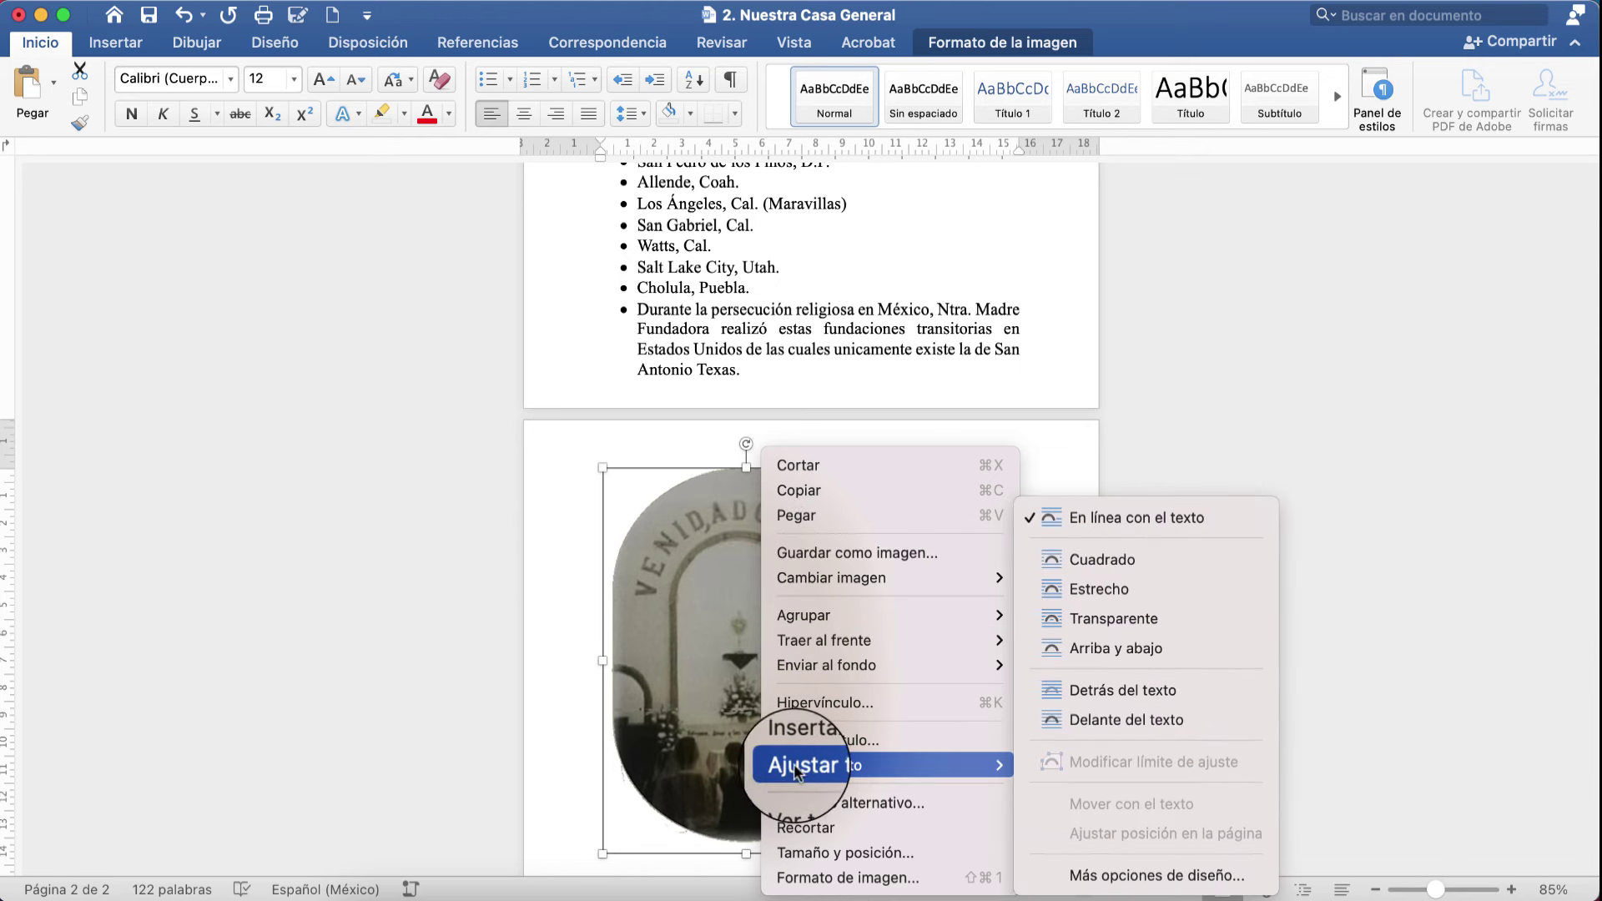
mouse_move(819, 764)
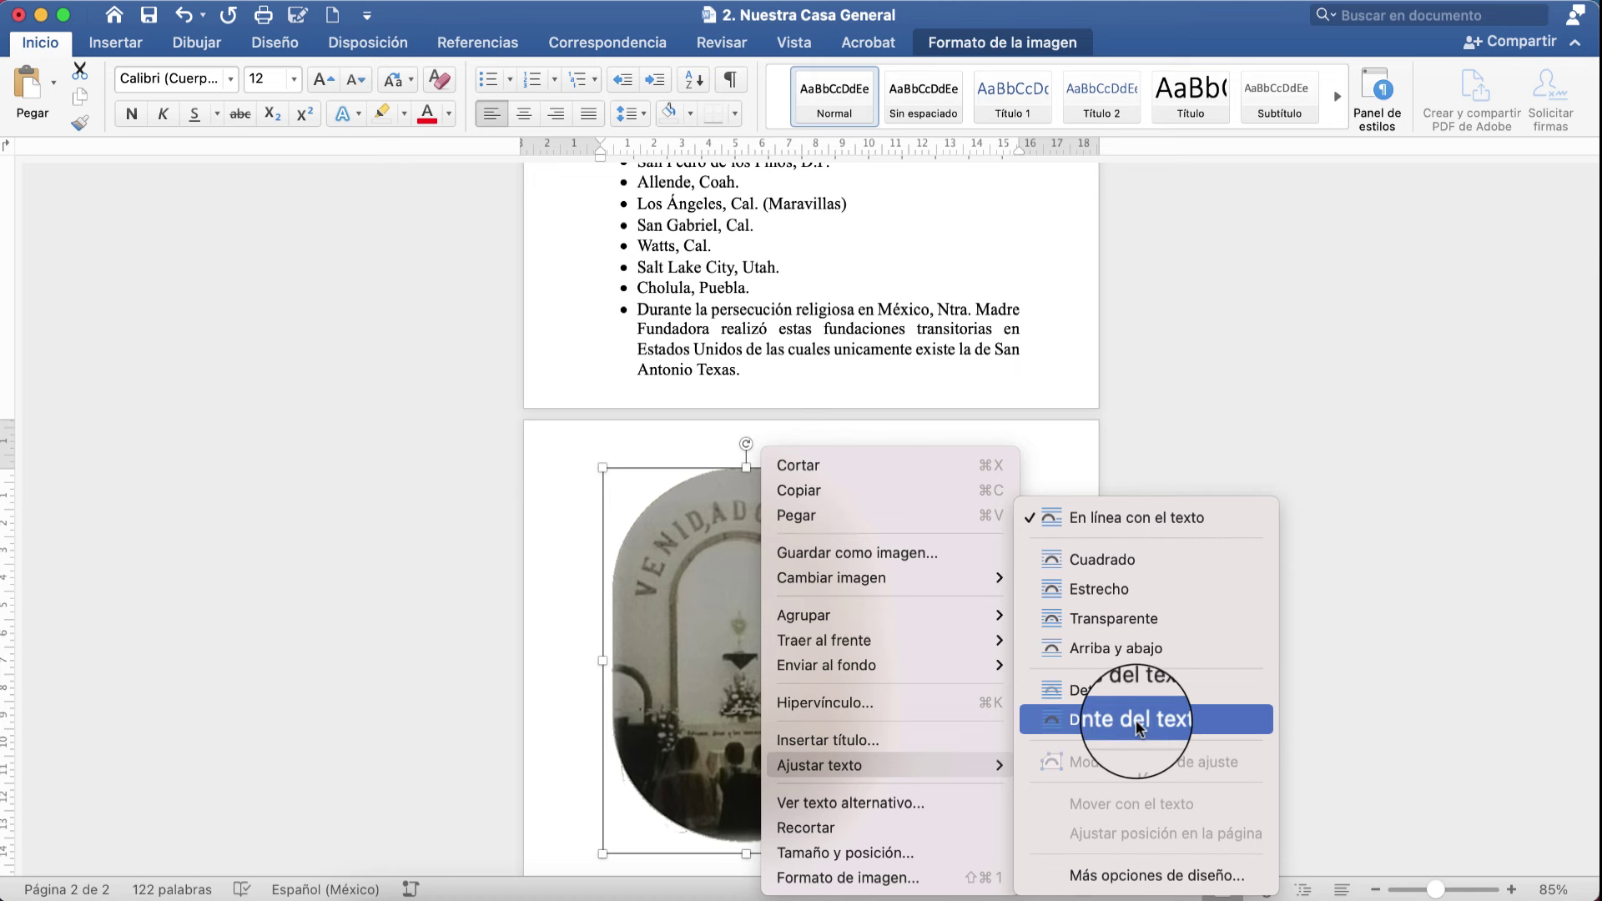
left_click(1136, 722)
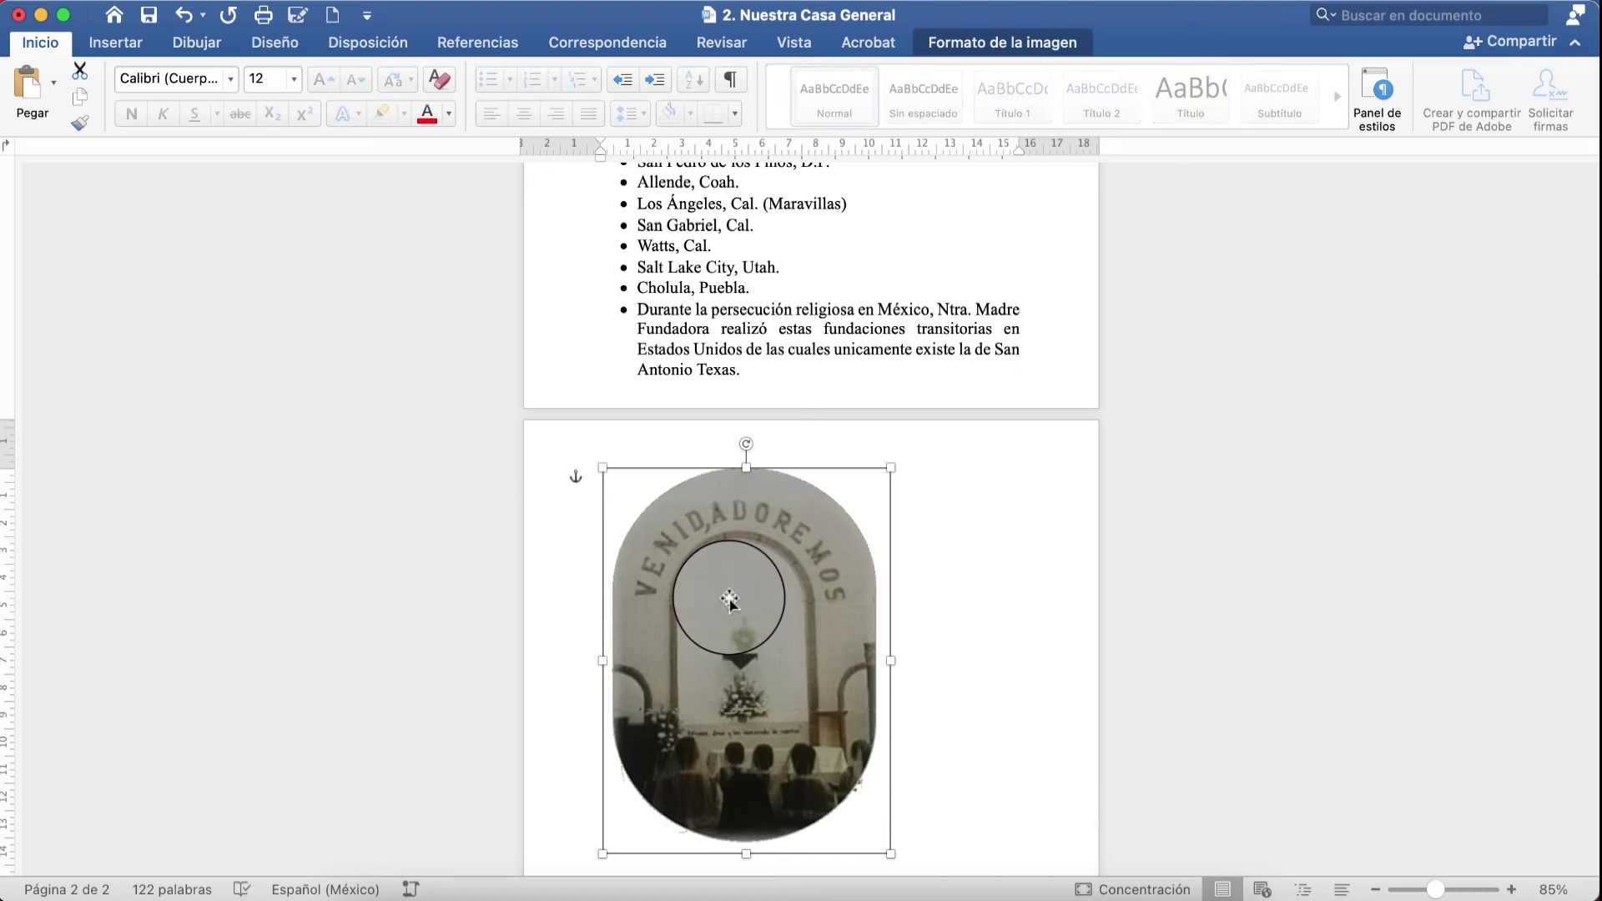
Drag the photo up from page 2 onto page 1 beside the bulleted list
left_click_drag(746, 609, 840, 356)
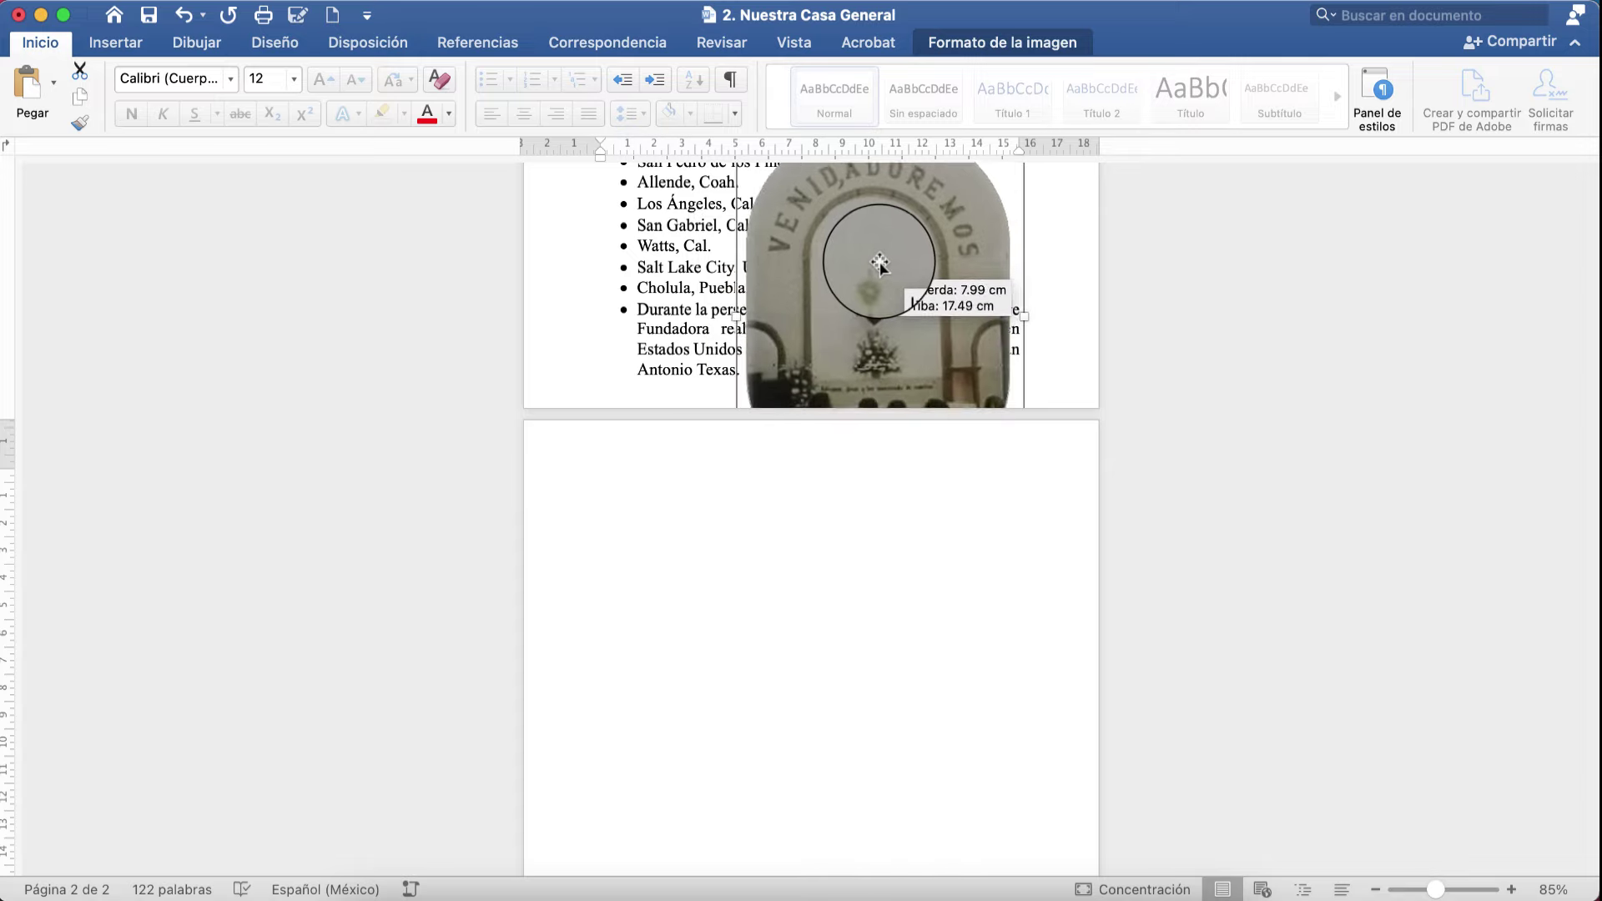
left_click_drag(841, 356, 915, 209)
scroll(946, 268, "up", 5)
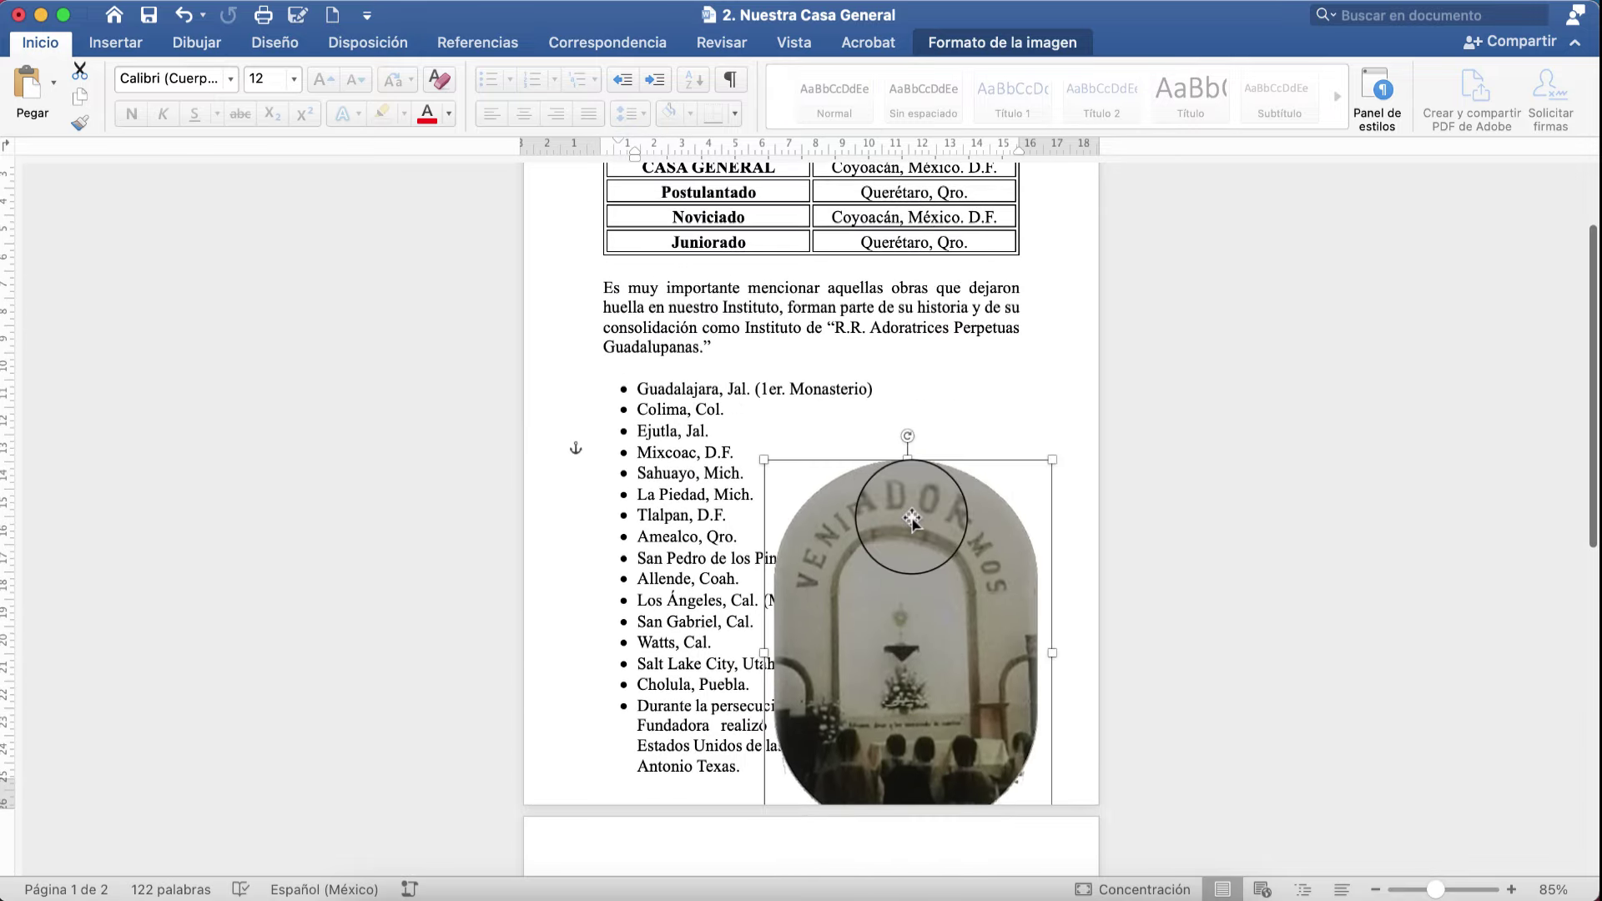
left_click_drag(912, 518, 922, 417)
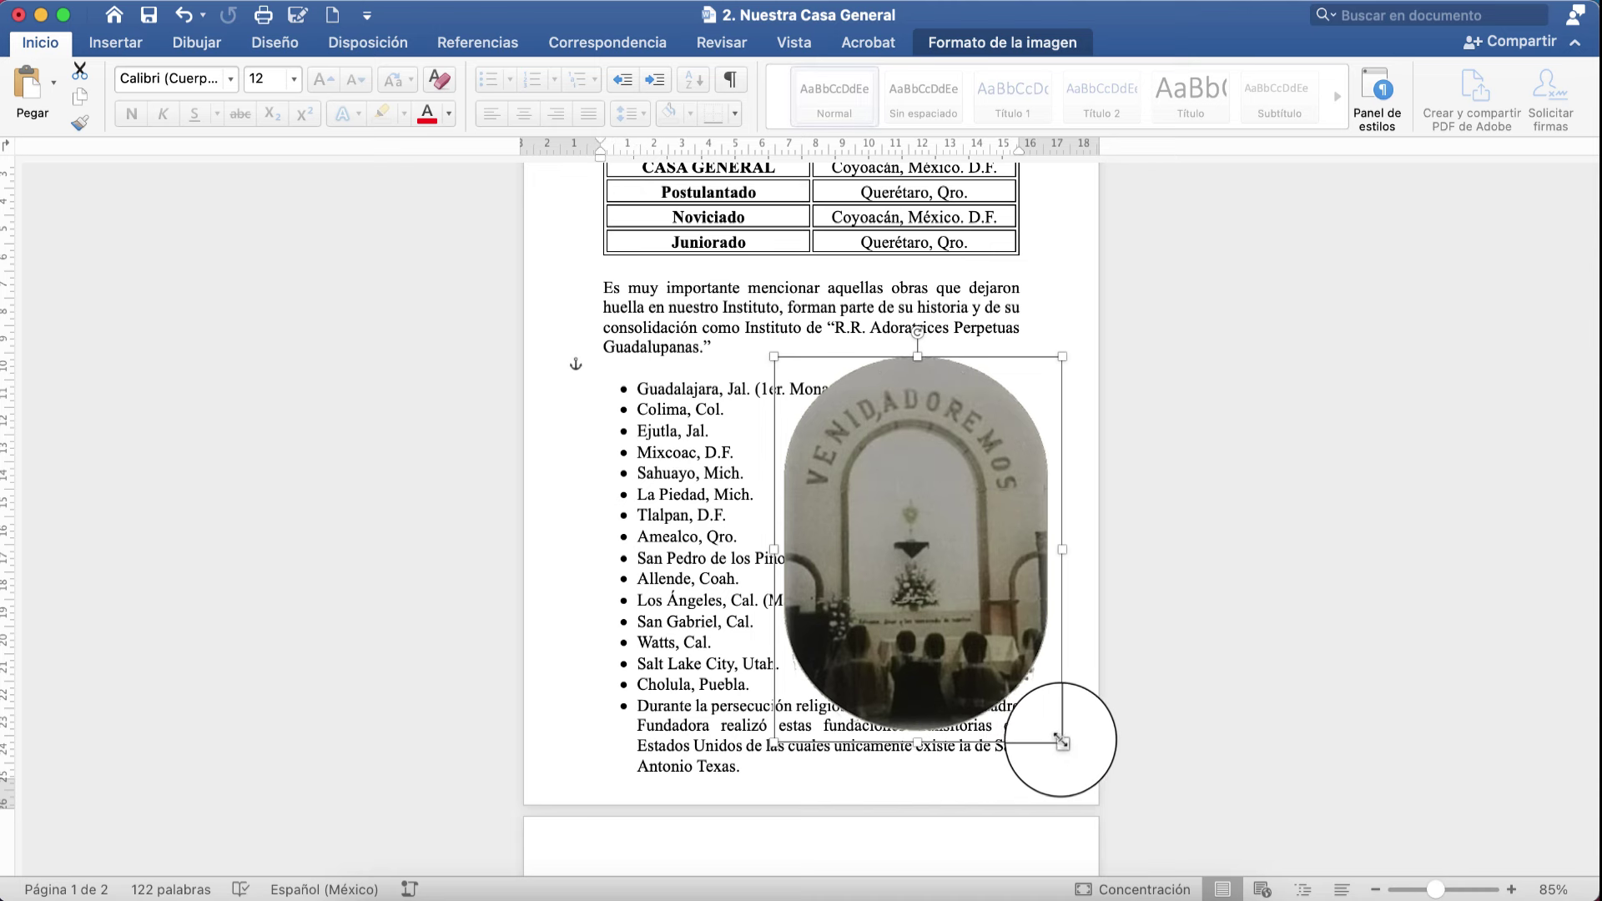
Shrink the photo and position it to the right of the Colima–Allende bullets
left_click_drag(1058, 738, 912, 540)
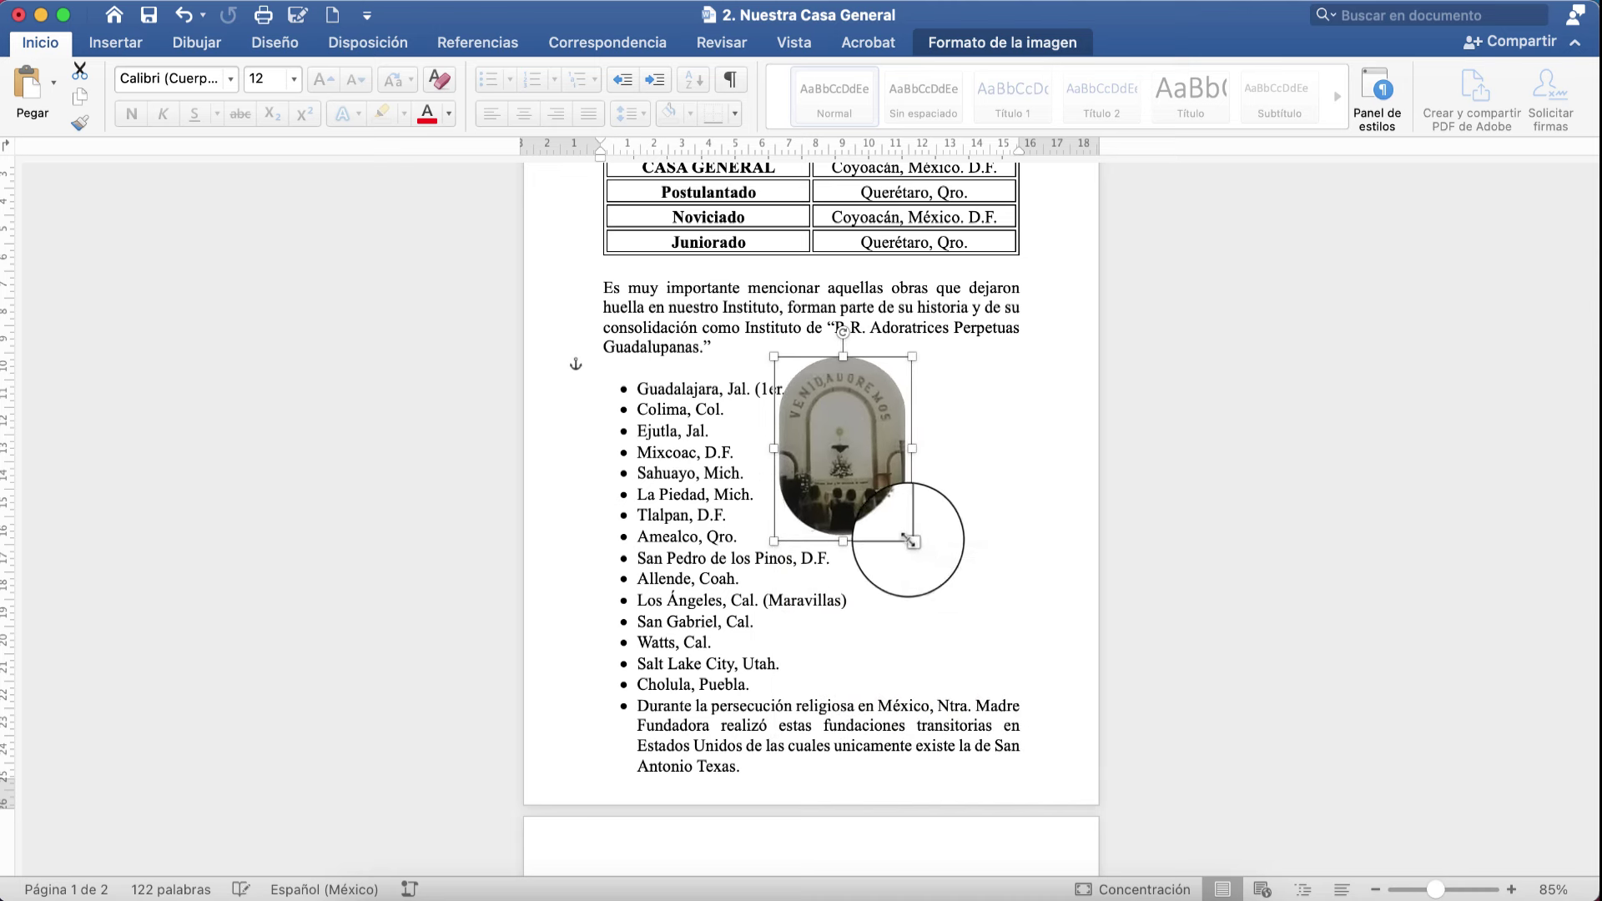
mouse_move(843, 427)
left_mouse_down()
mouse_move(946, 513)
mouse_move(957, 492)
left_mouse_up()
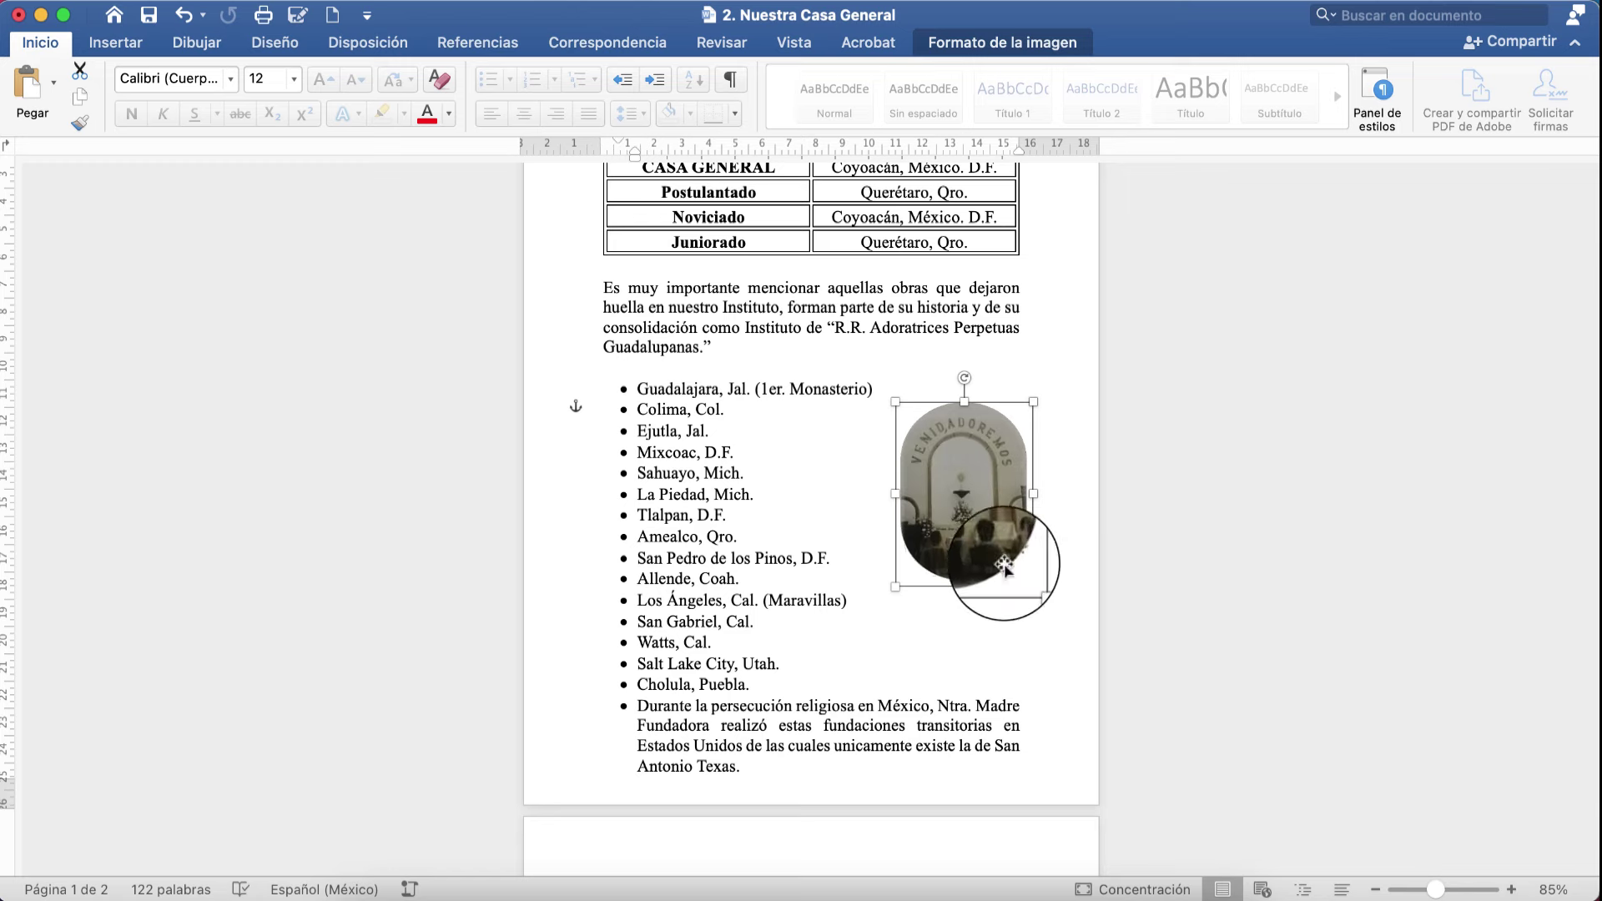
left_click(1051, 633)
Delete the blank page 2 with Backspace, then return the cursor to the foundations list
scroll(941, 654, "down", 3)
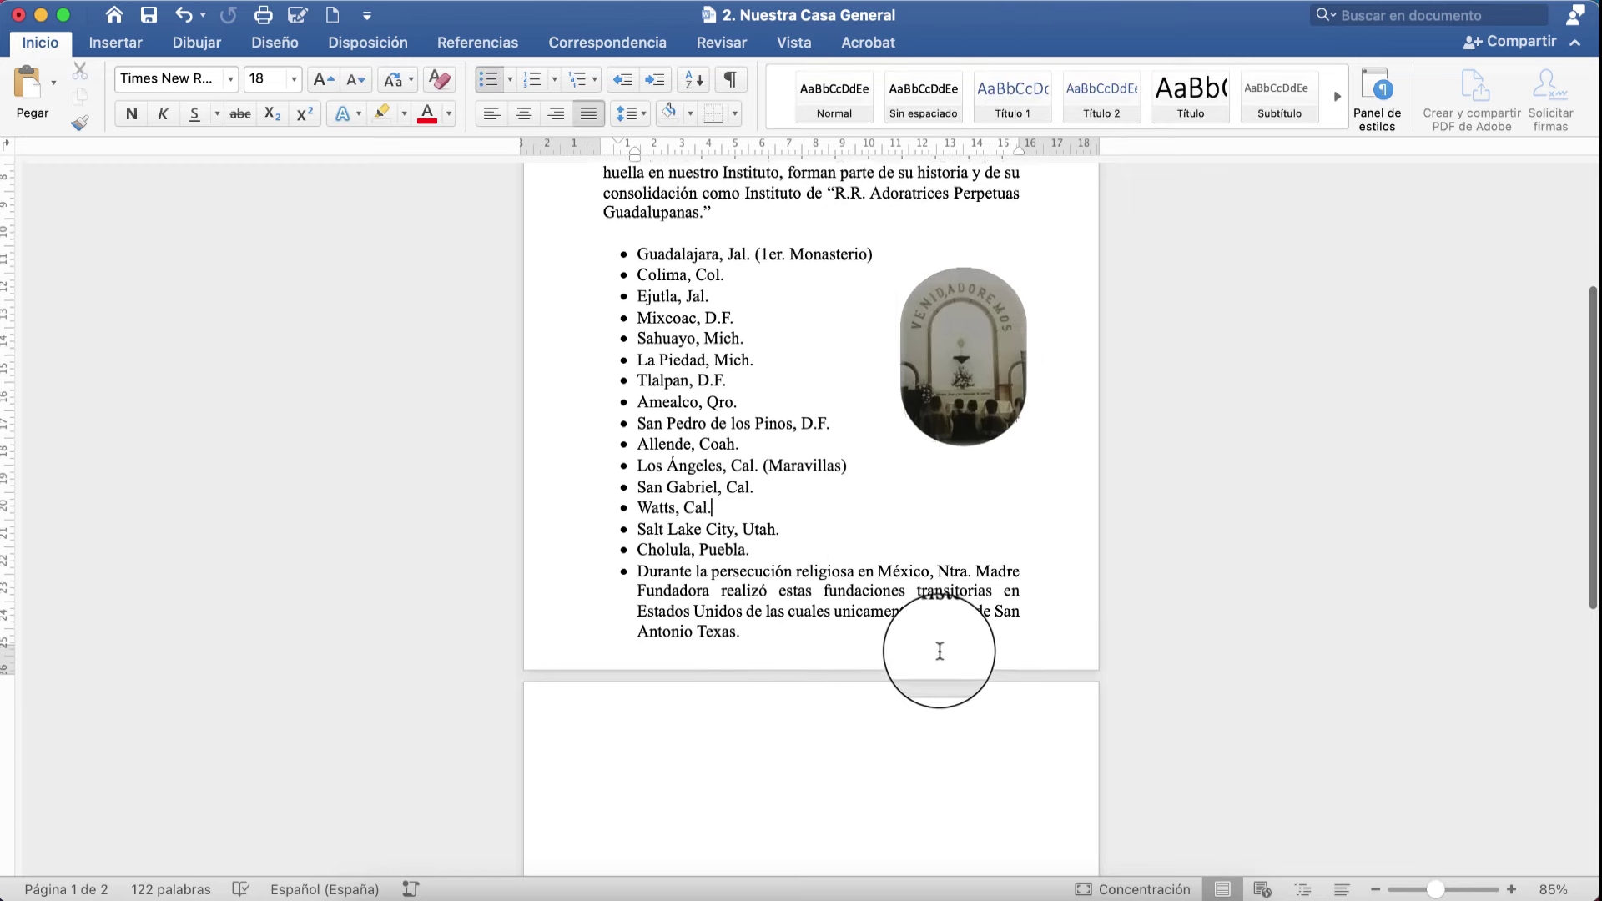
scroll(941, 651, "up", 4)
scroll(940, 651, "up", 3)
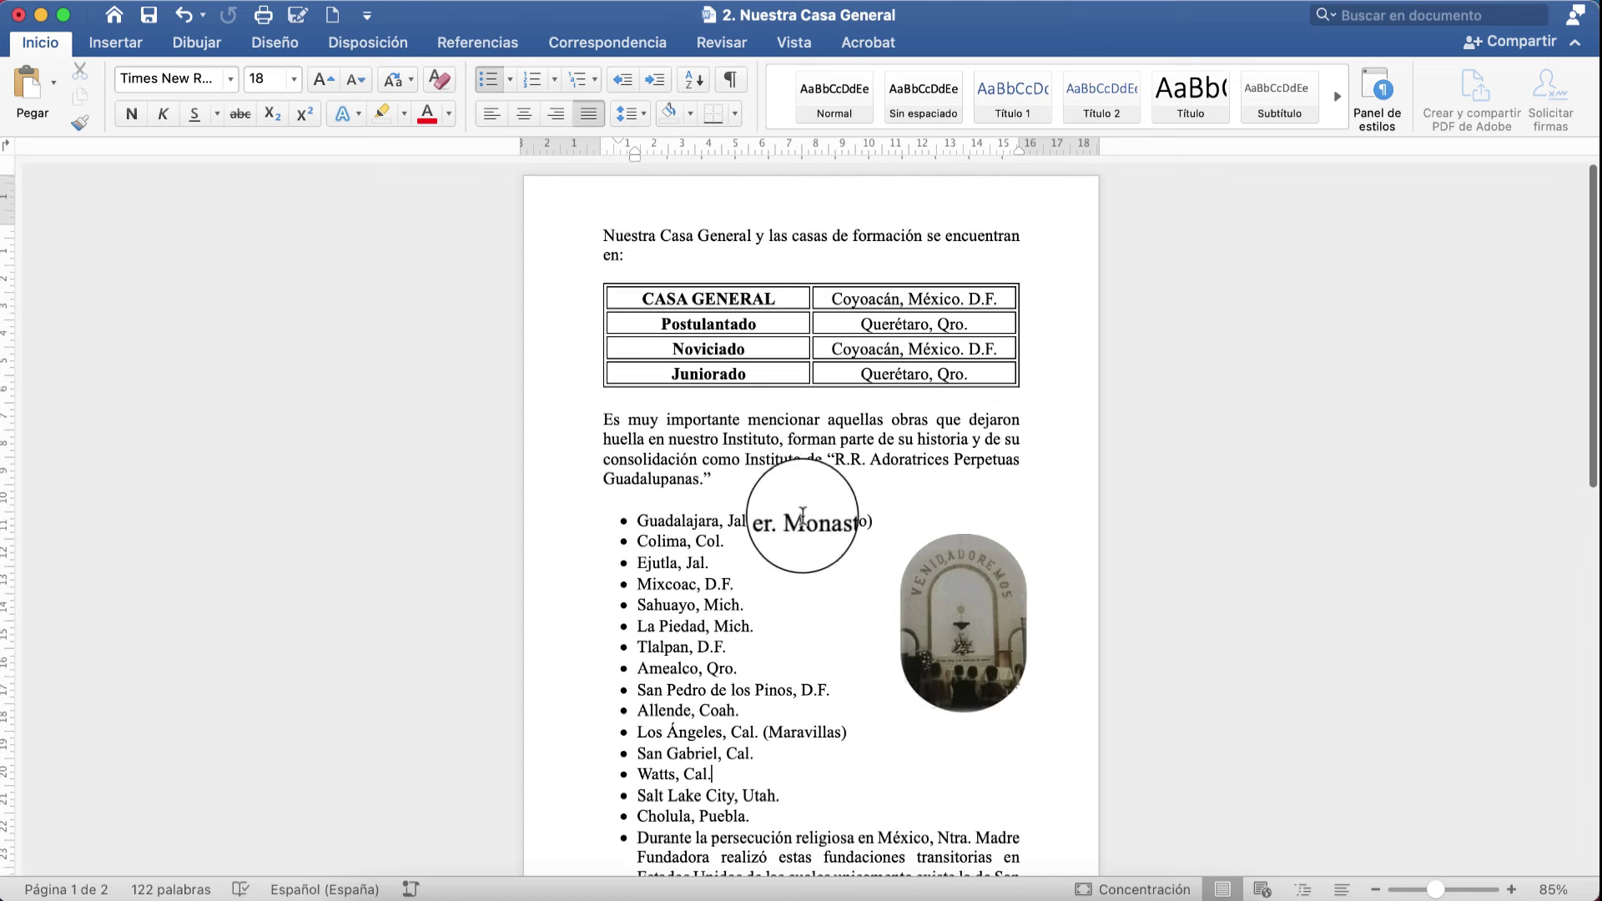
scroll(842, 655, "down", 5)
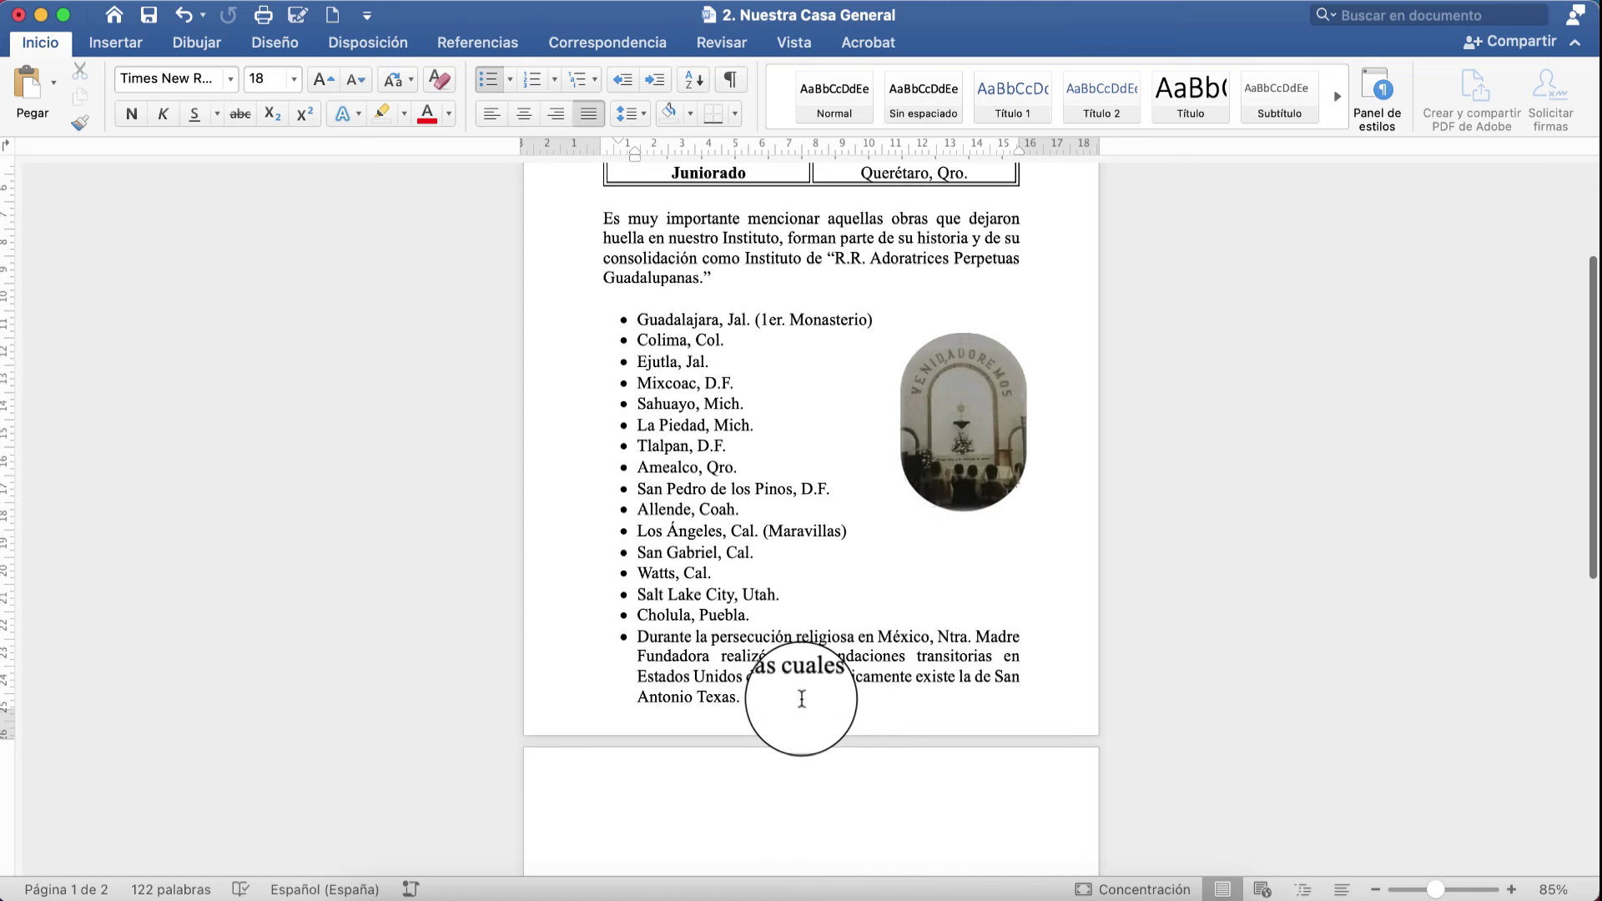
left_click(830, 844)
key("BackSpace")
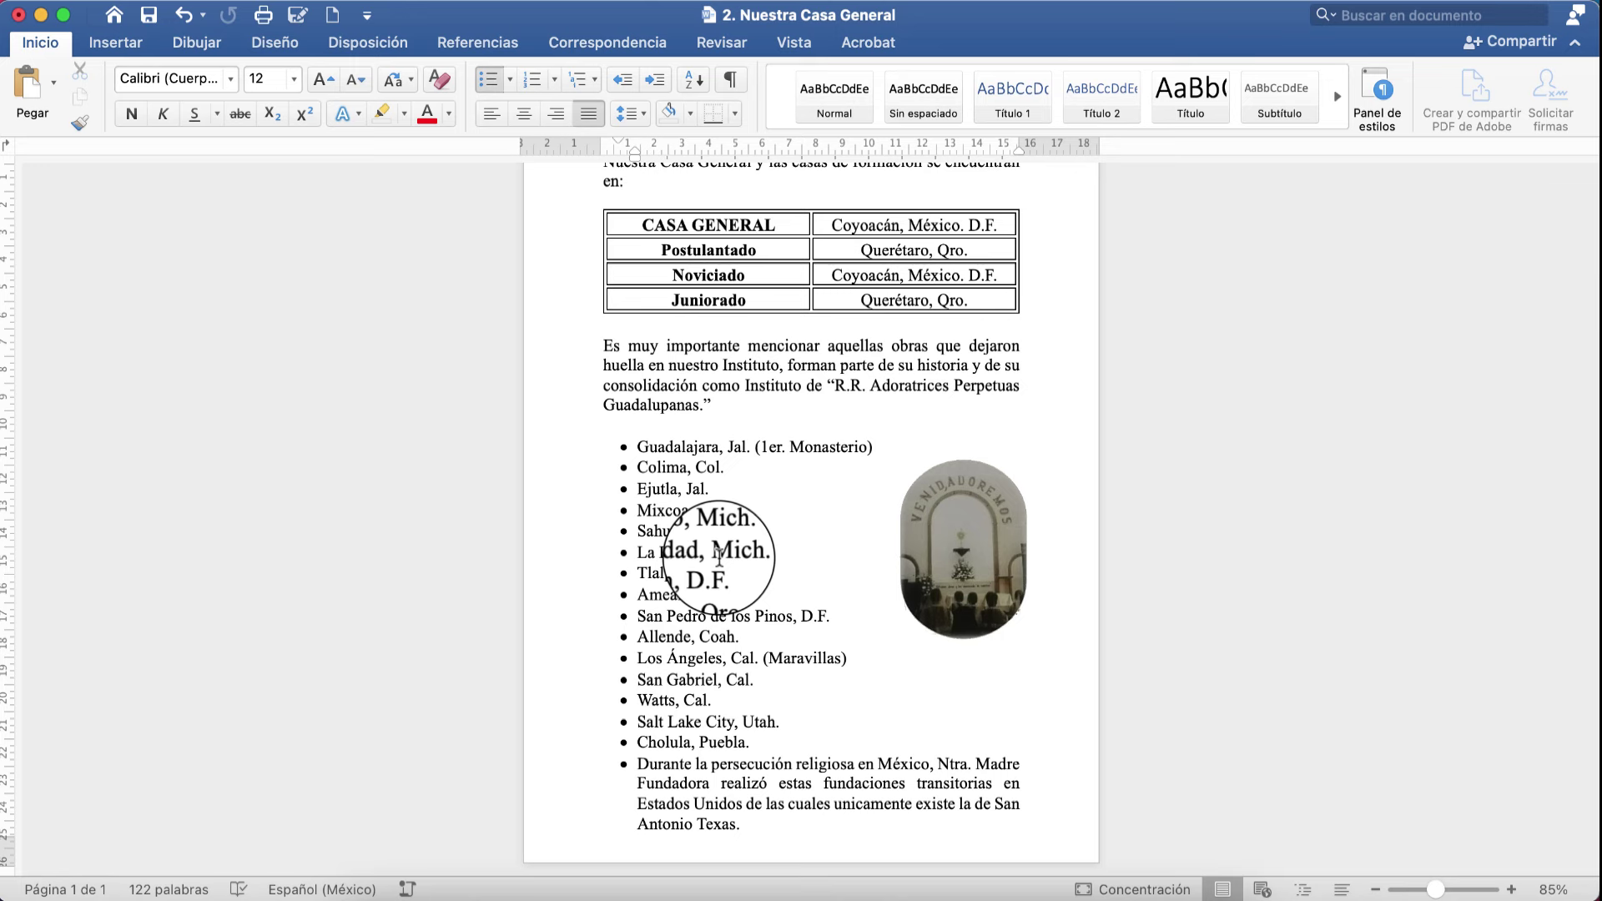
scroll(719, 557, "up", 1)
scroll(719, 558, "down", 2)
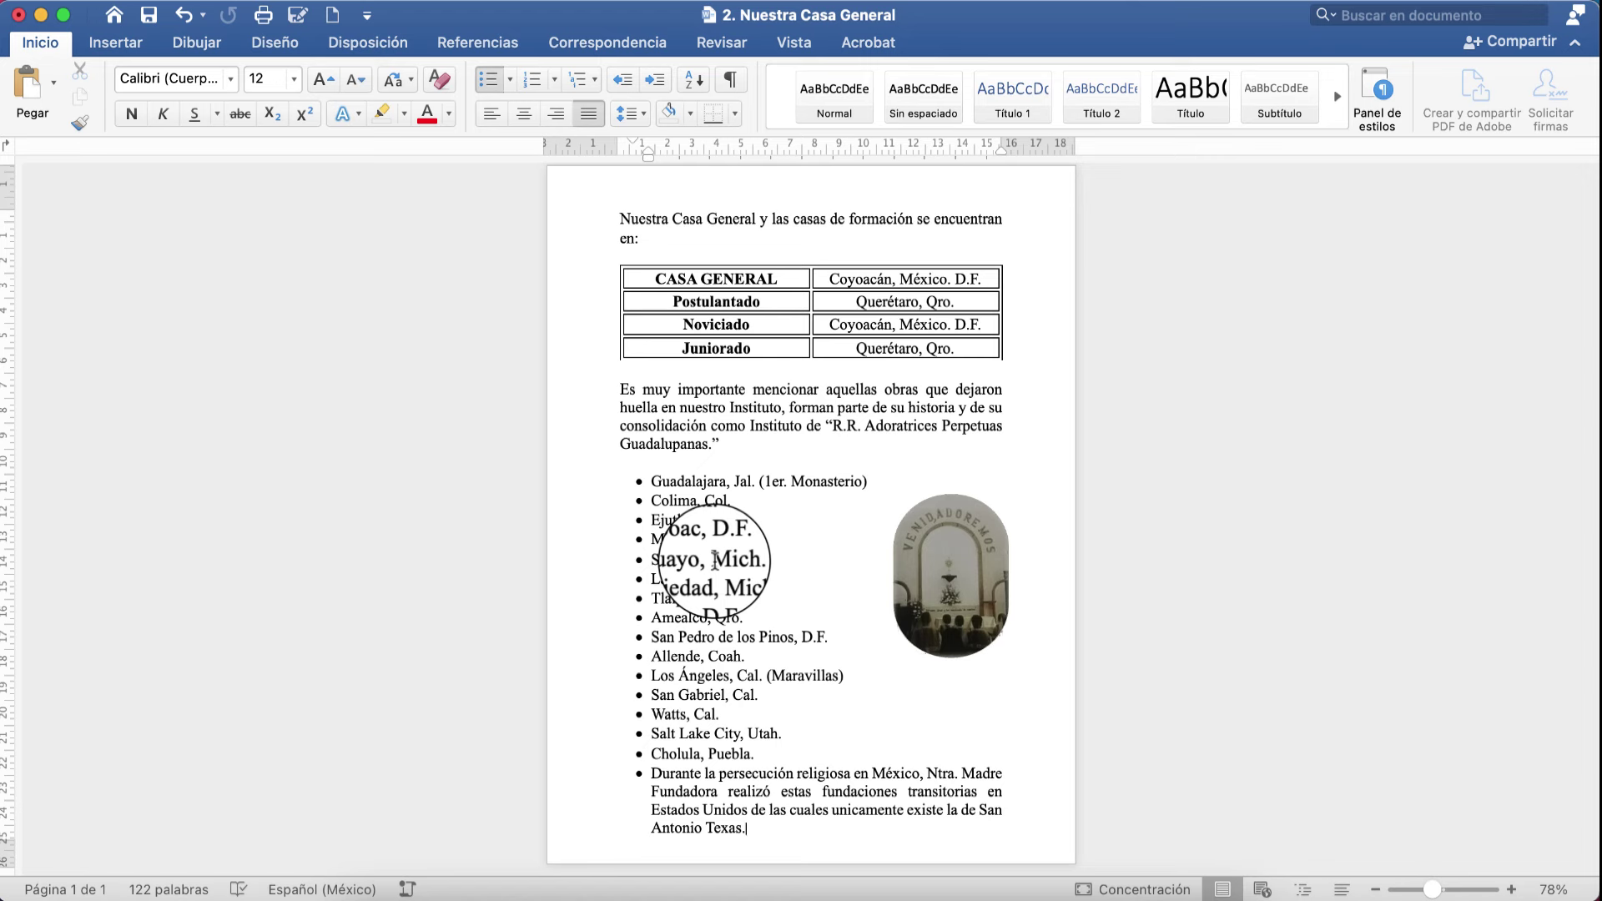
left_click(741, 637)
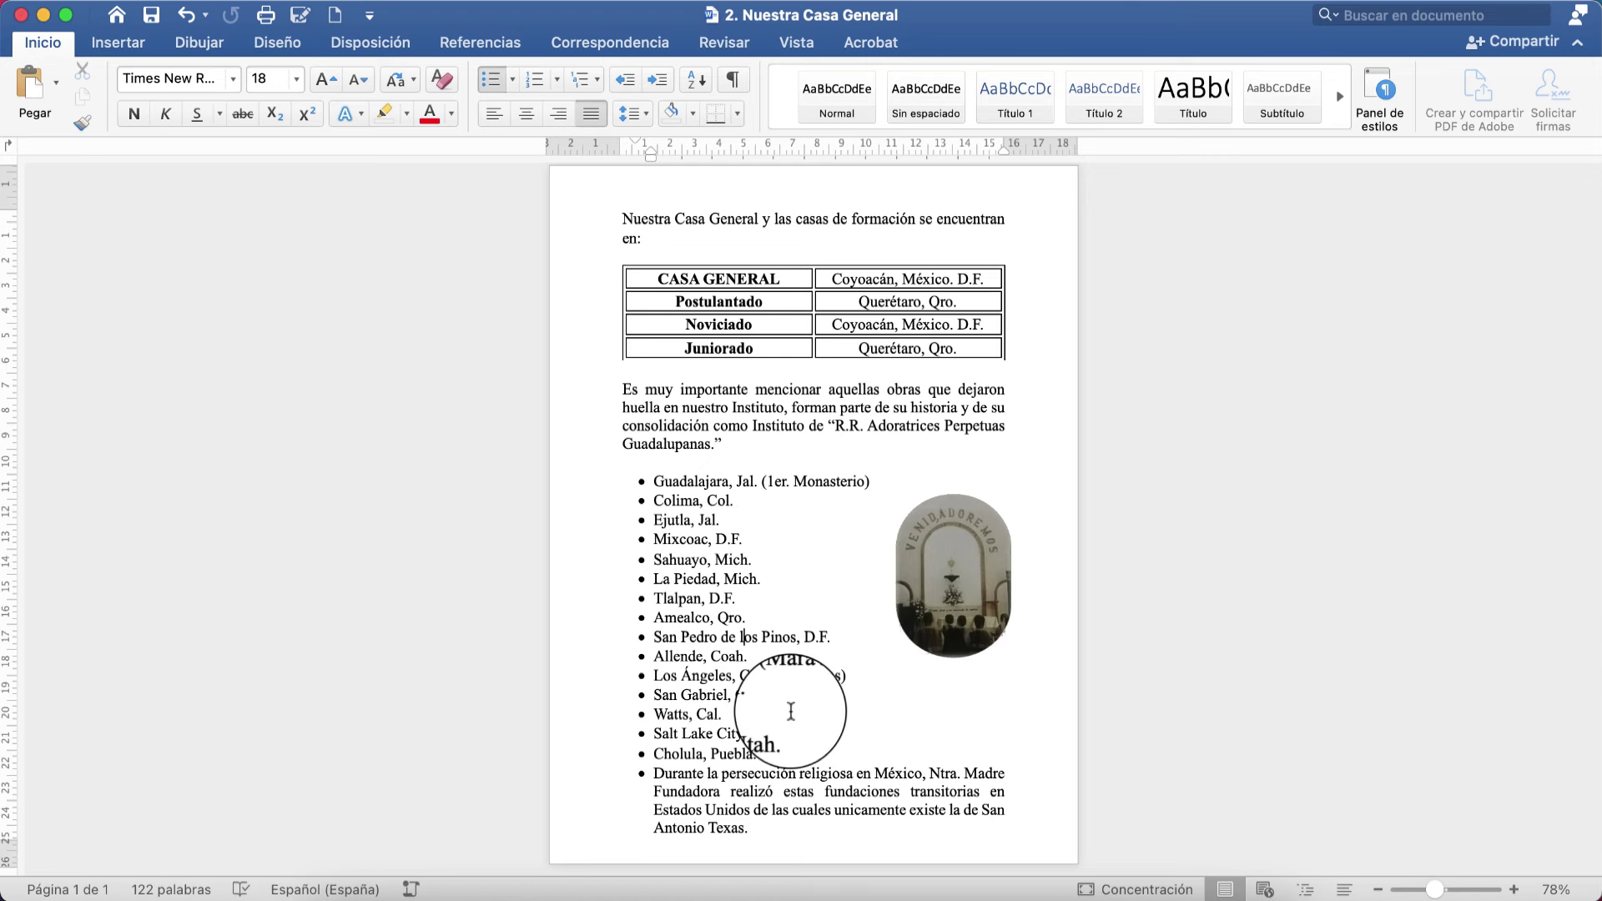
Choose Archivo > Guardar como to bring up the Save As dialog
left_click(154, 3)
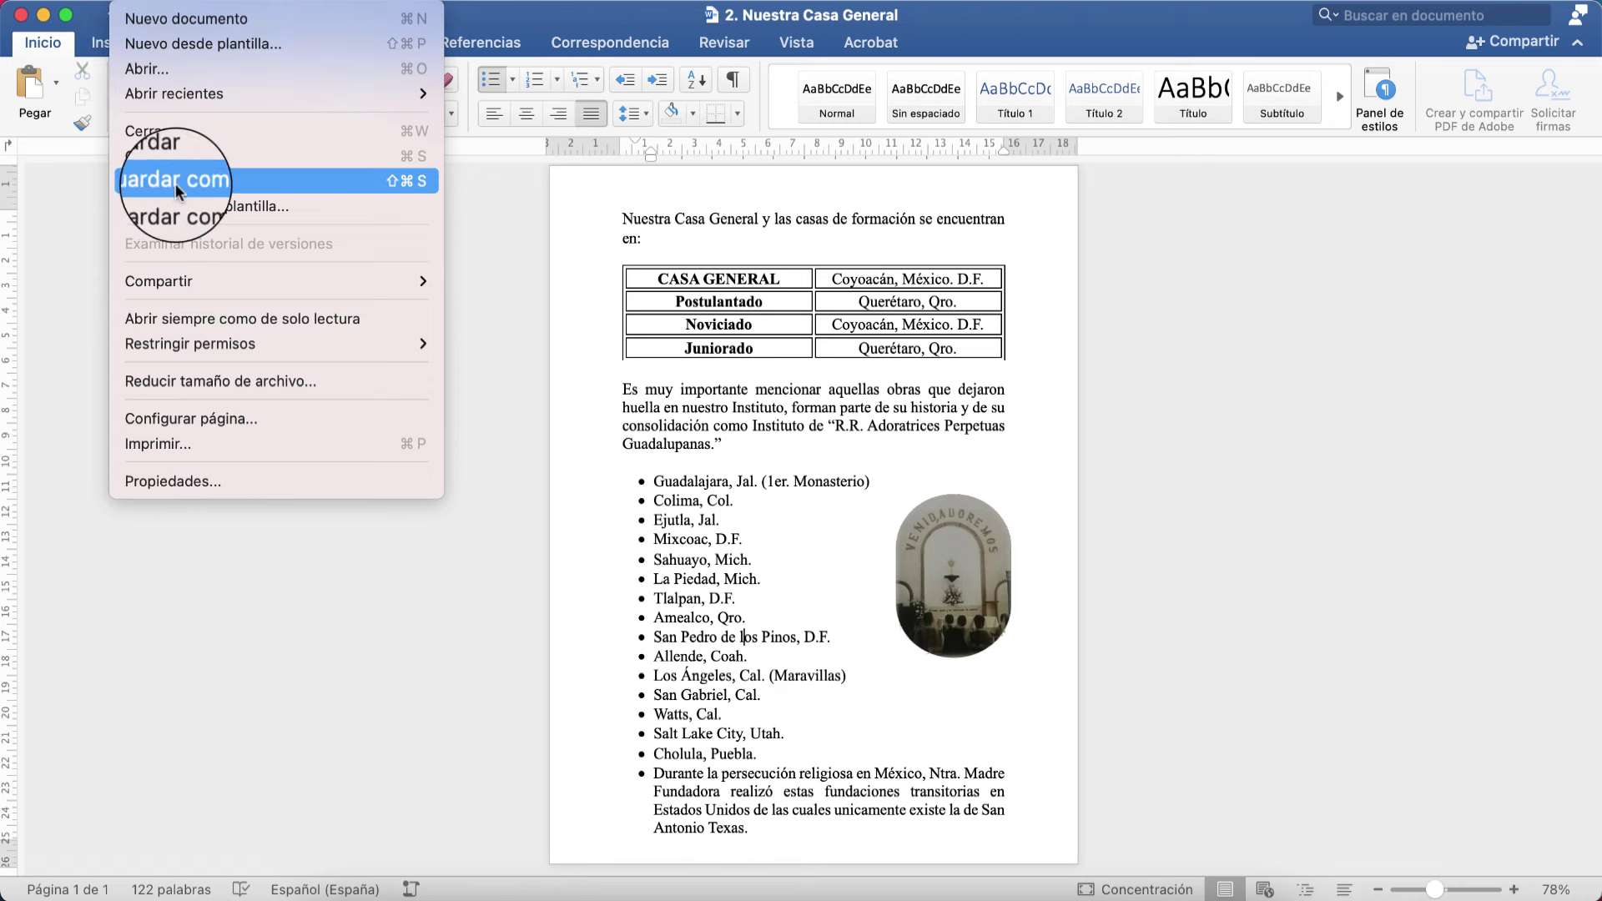
left_click(233, 183)
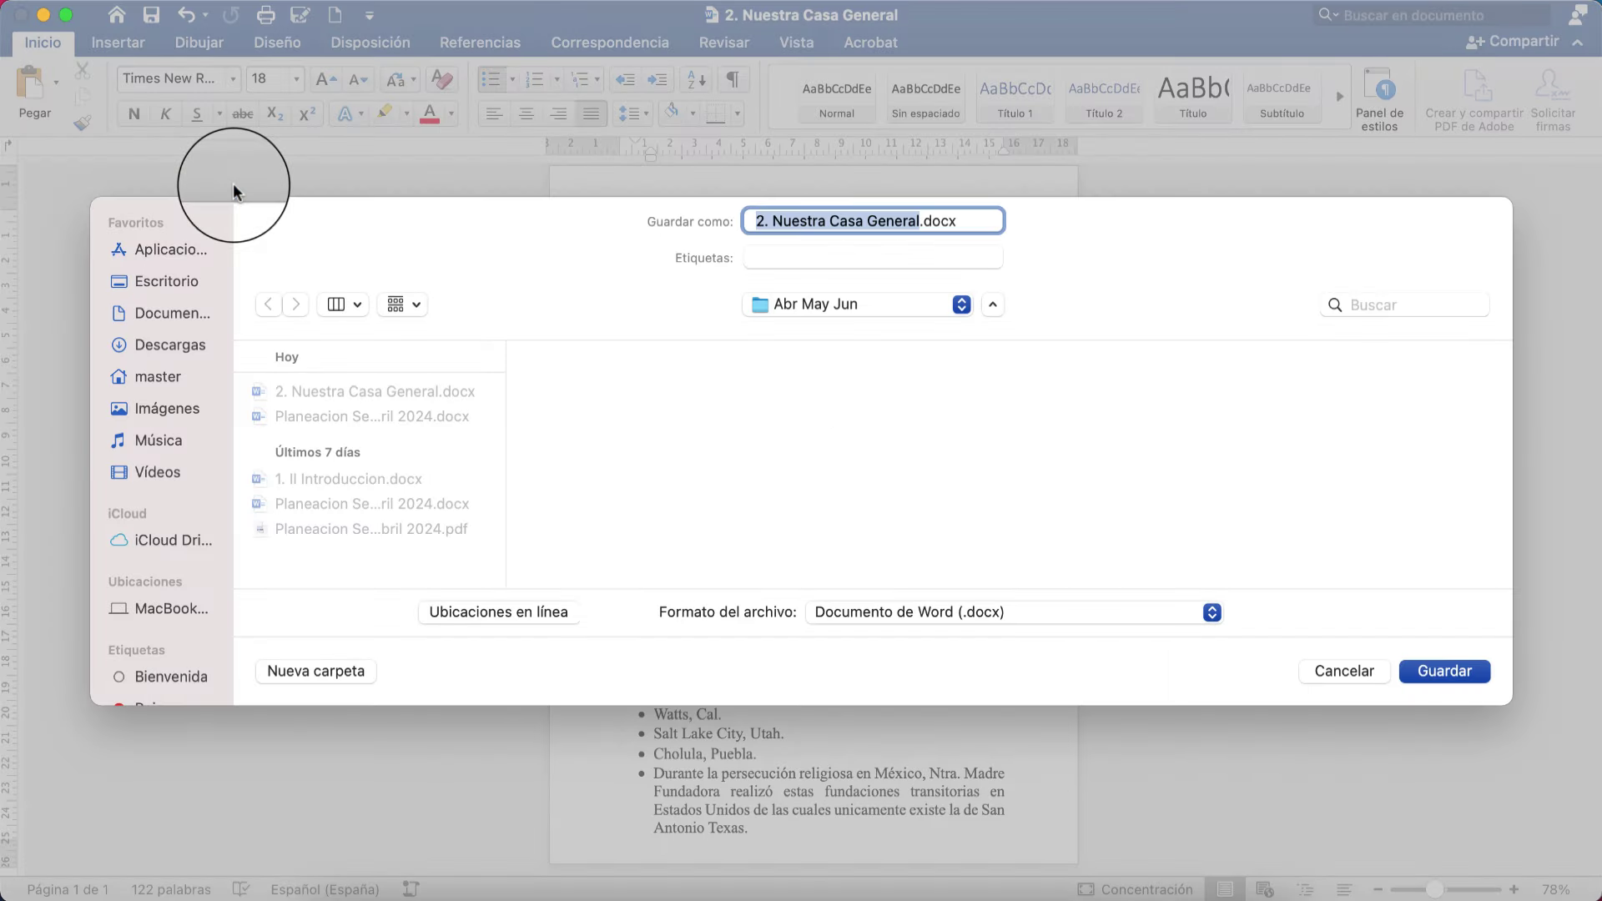
Replace the suggested file name with 2_, a student's name and _4to grado
key("BackSpace")
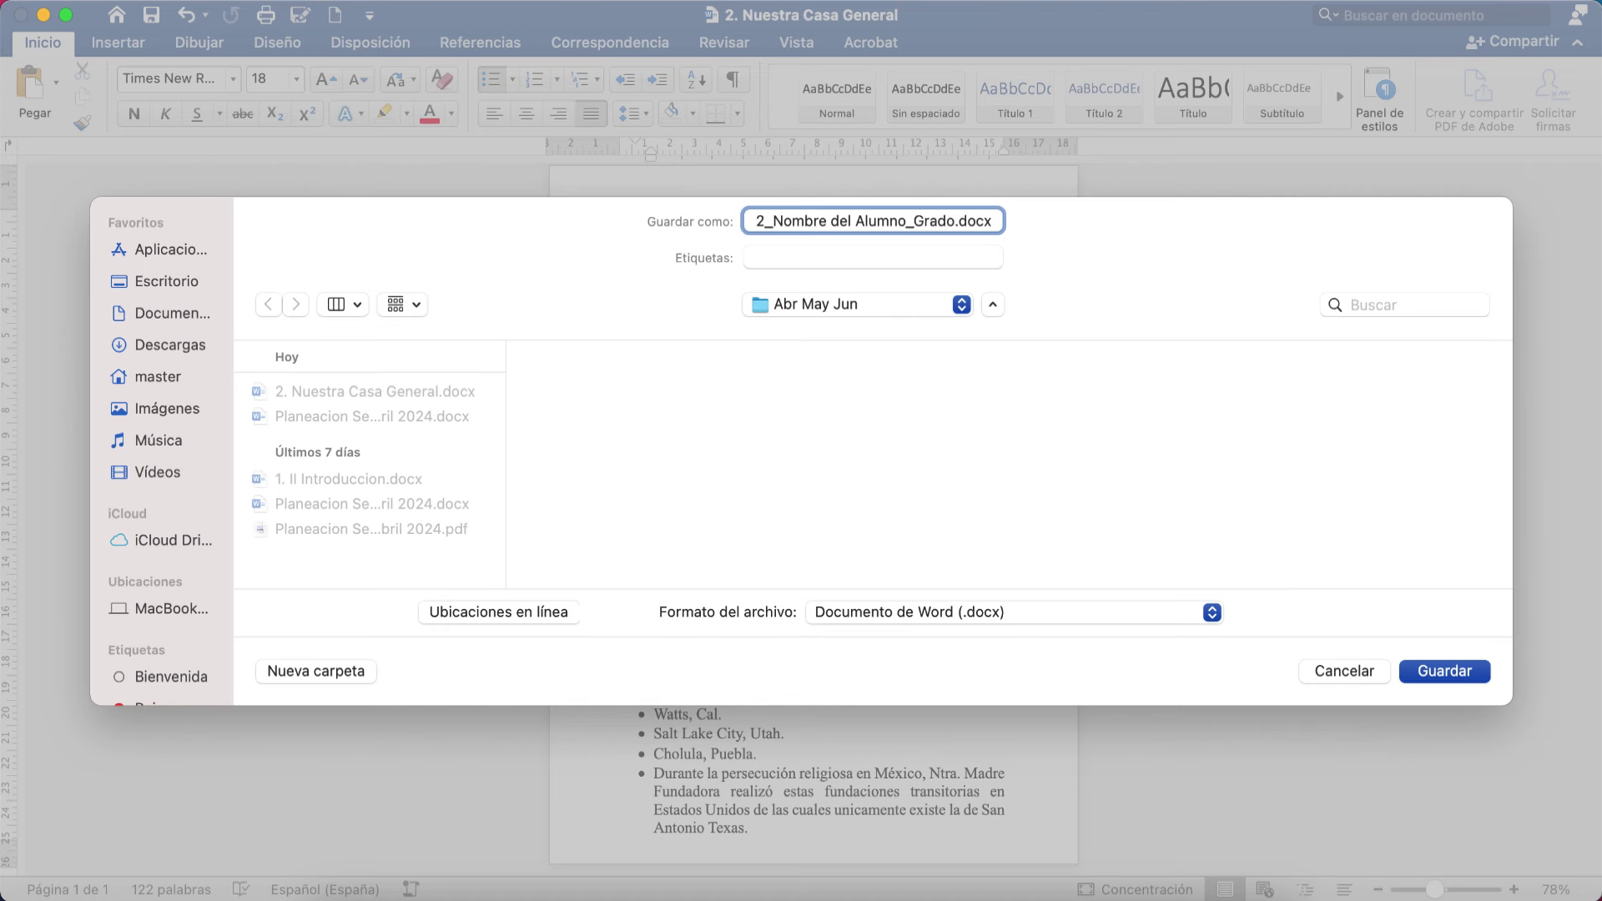
key("BackSpace")
key("BackSpace")
key("BackSpace")
key("BackSpace")
key("BackSpace")
key("BackSpace")
key("BackSpace")
key("BackSpace")
key("BackSpace")
key("BackSpace")
key("BackSpace")
key("BackSpace")
key("BackSpace")
key("BackSpace")
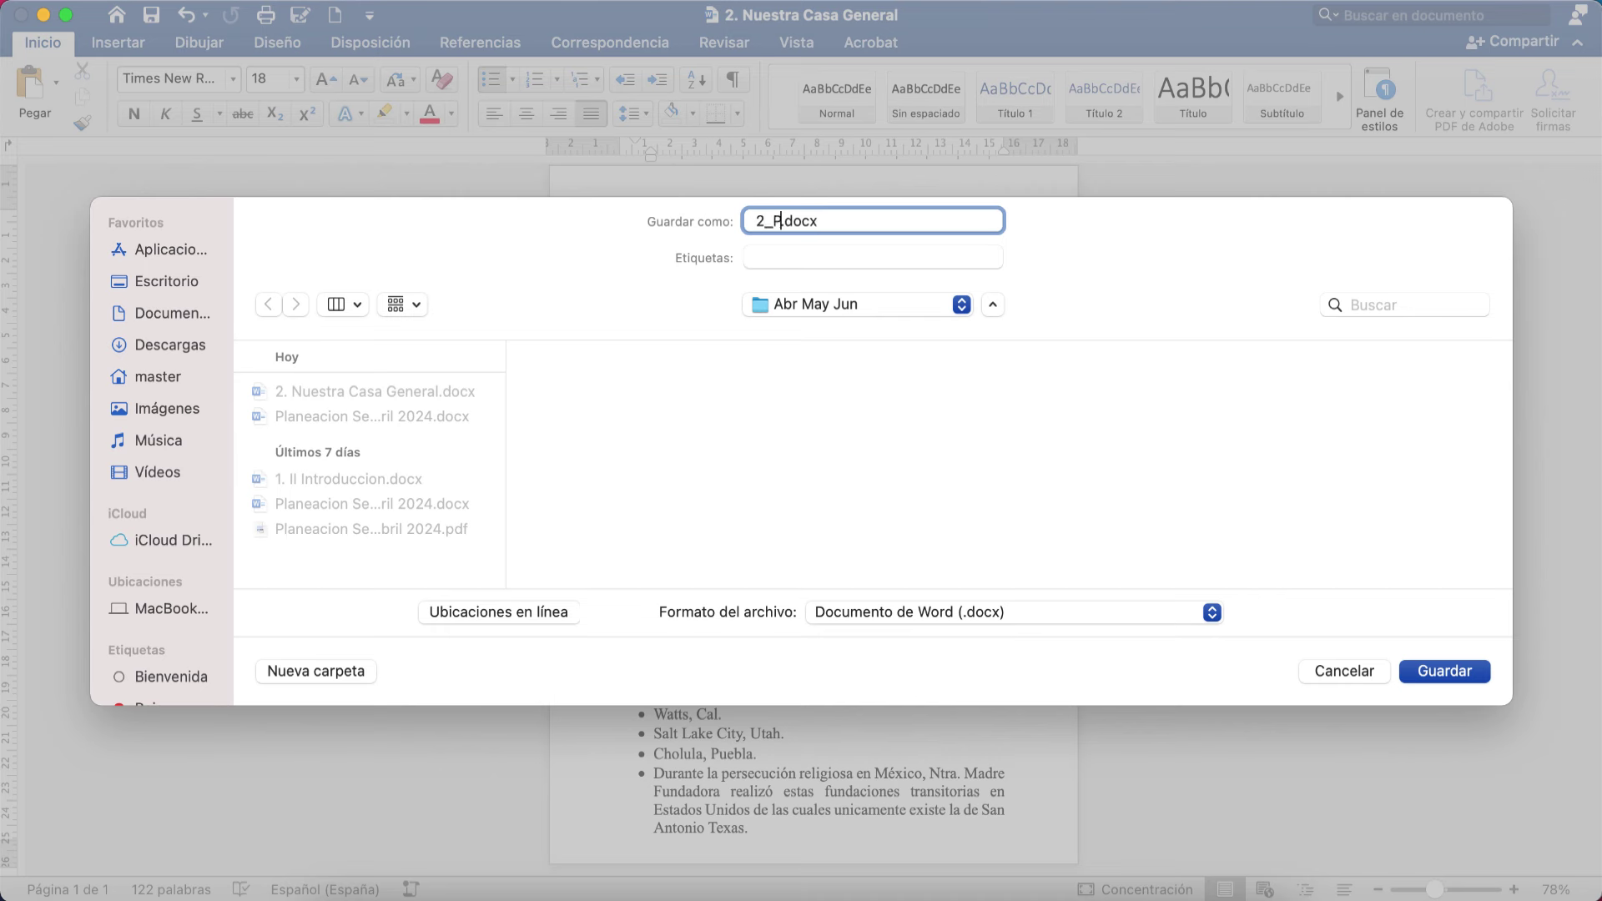
type("edrito_")
type("4")
type("to")
type(" grado")
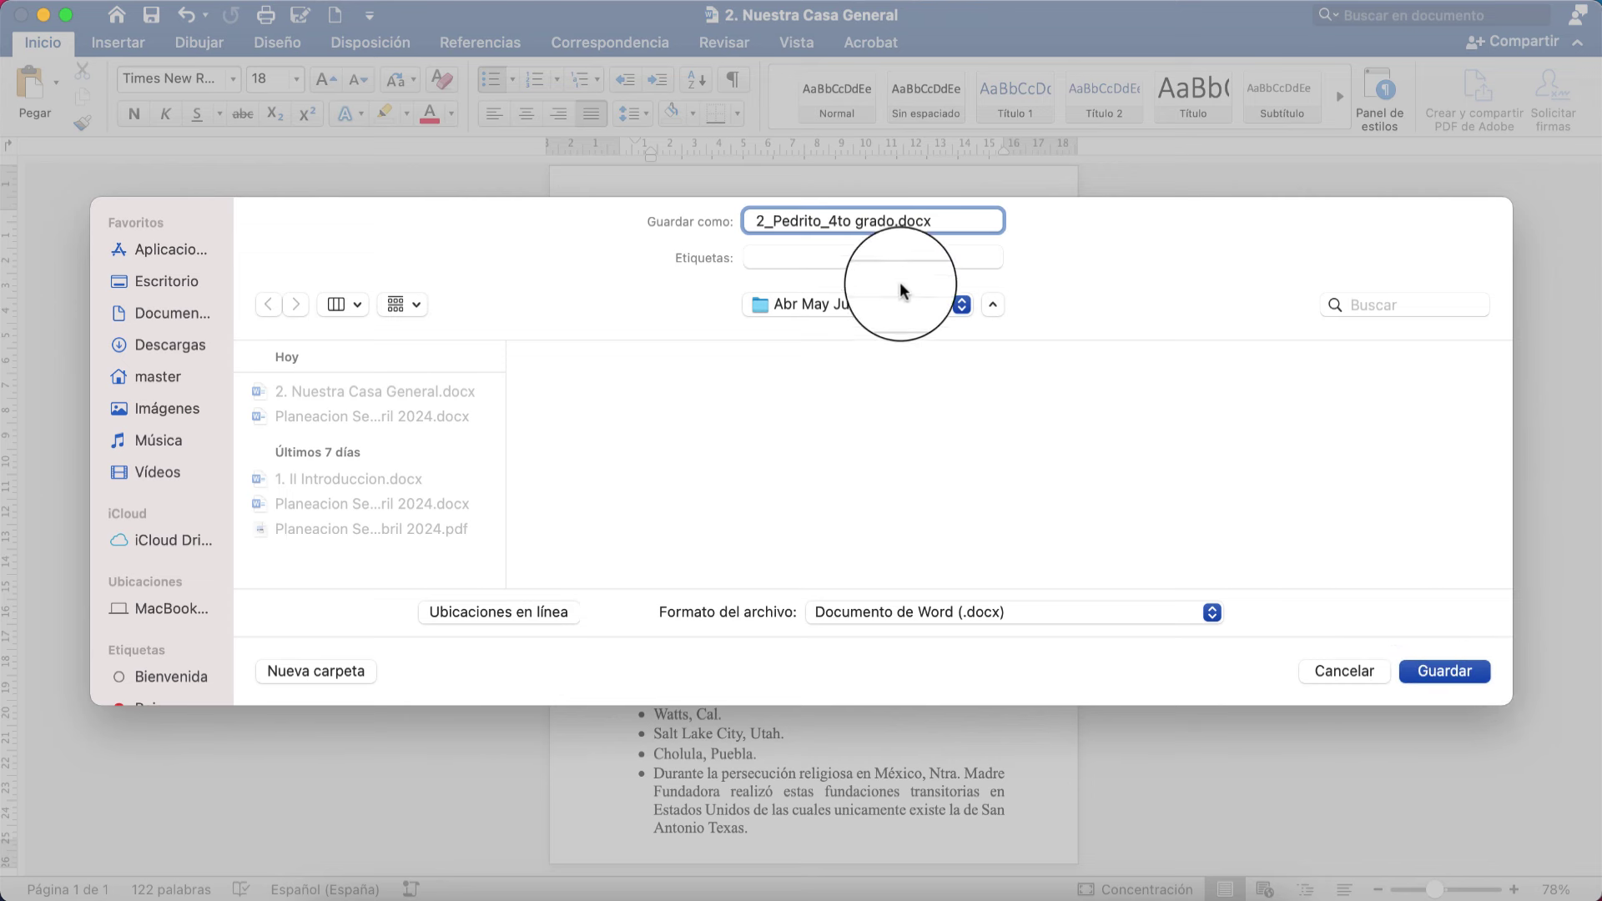
Swap in a different student's name and change the grade number to 5
left_click(892, 222)
left_click(836, 221)
type("to")
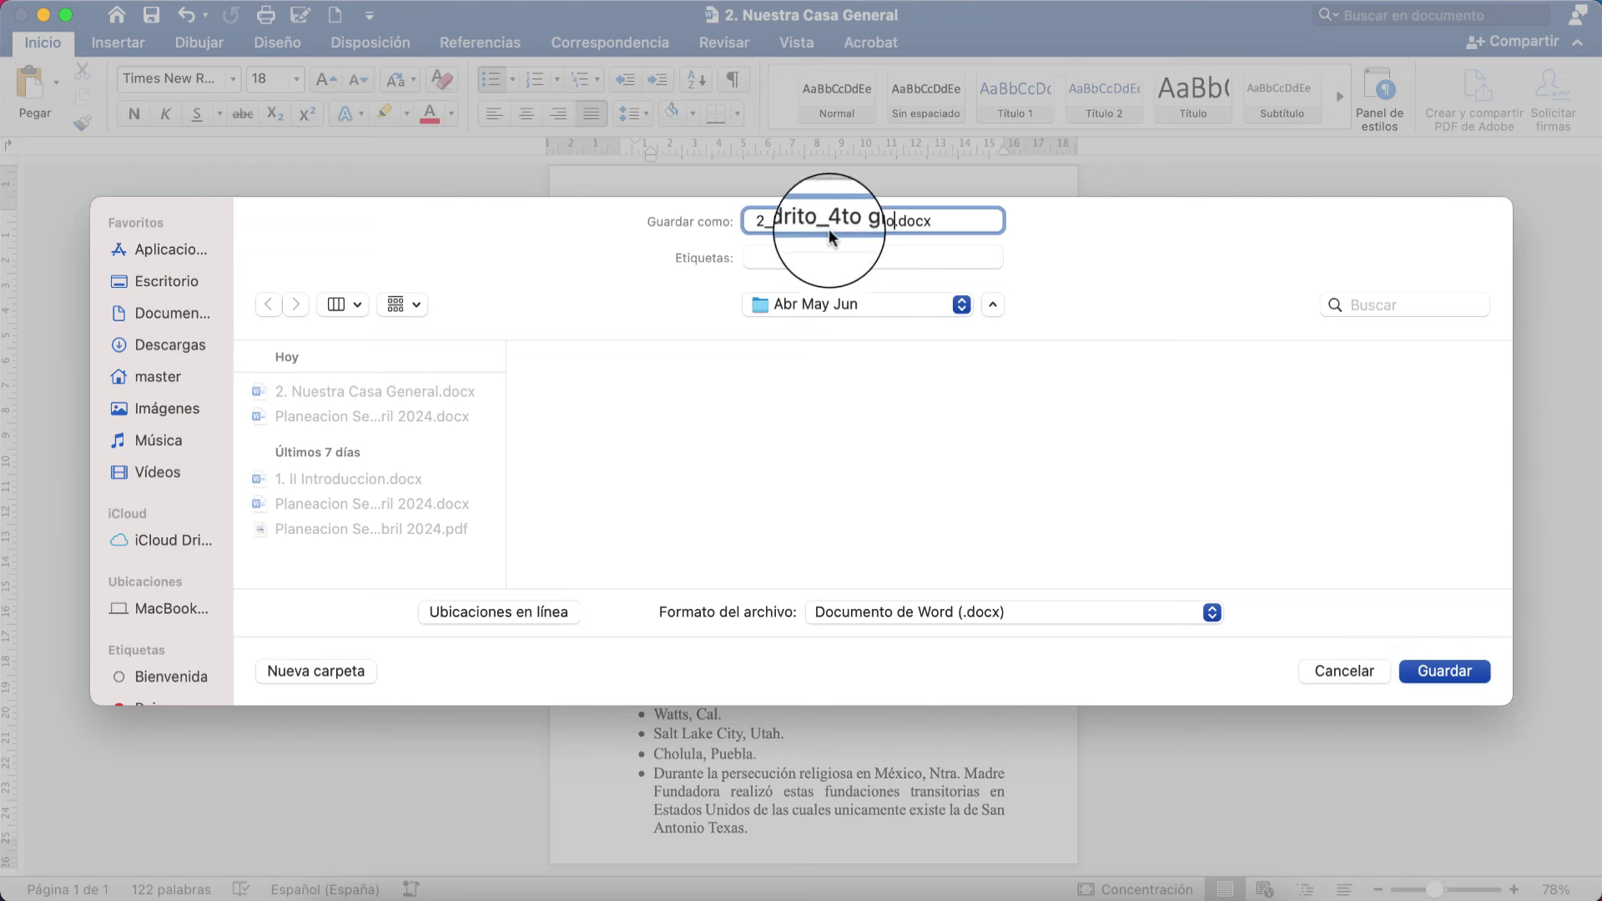
double_click(793, 219)
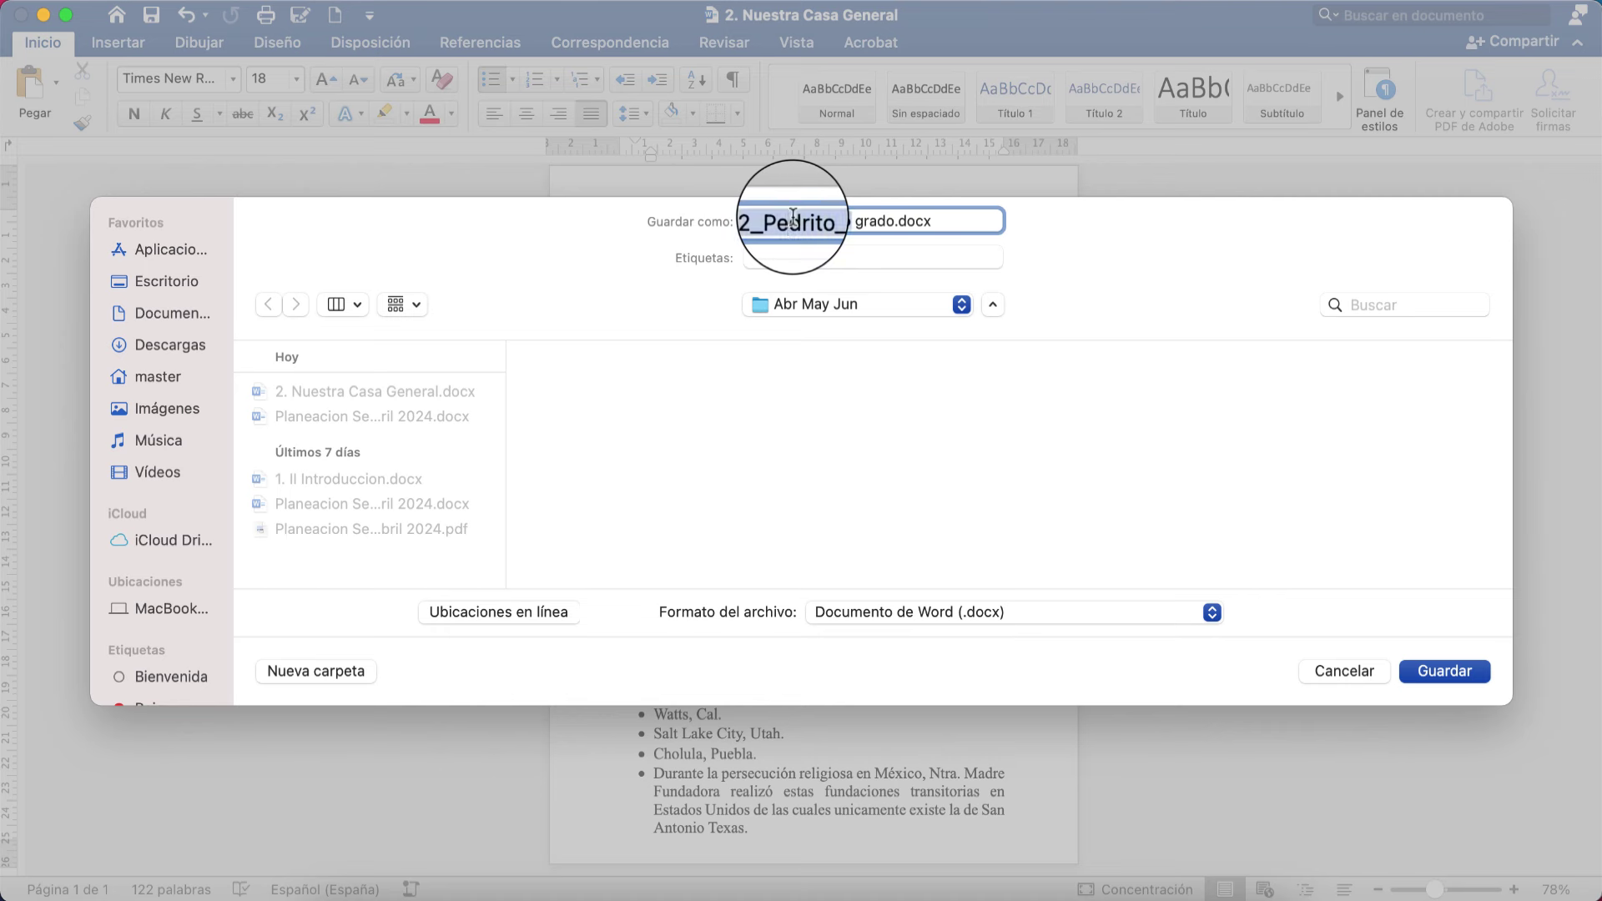
key("Right")
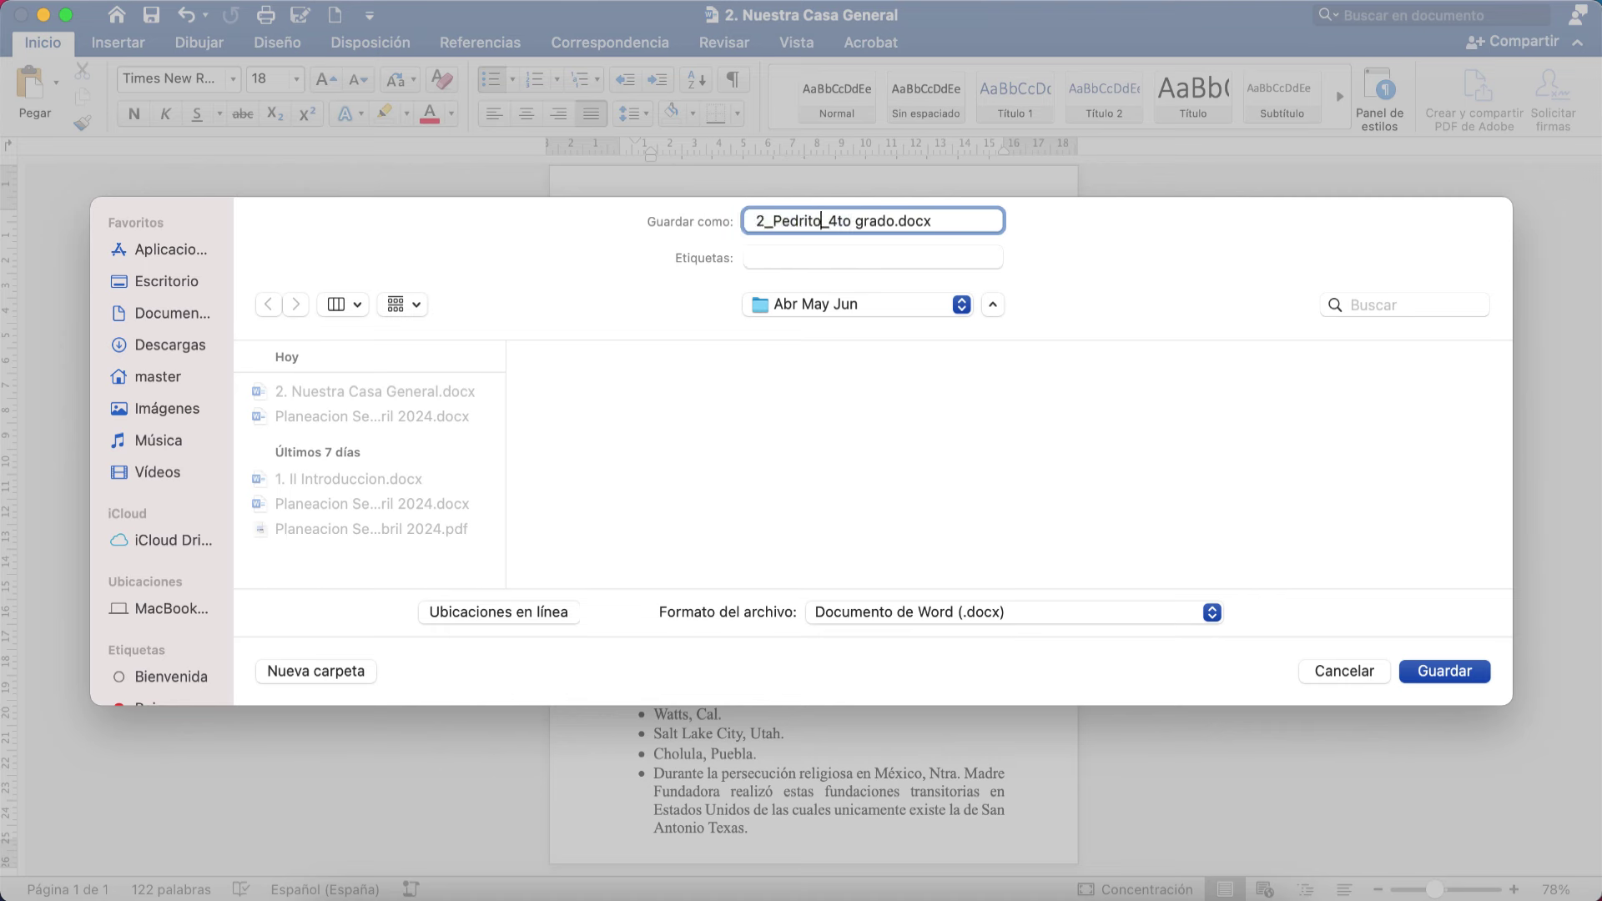
key("BackSpace")
key("BackSpace")
key("BackSpace")
key("BackSpace")
key("BackSpace")
key("BackSpace")
key("BackSpace")
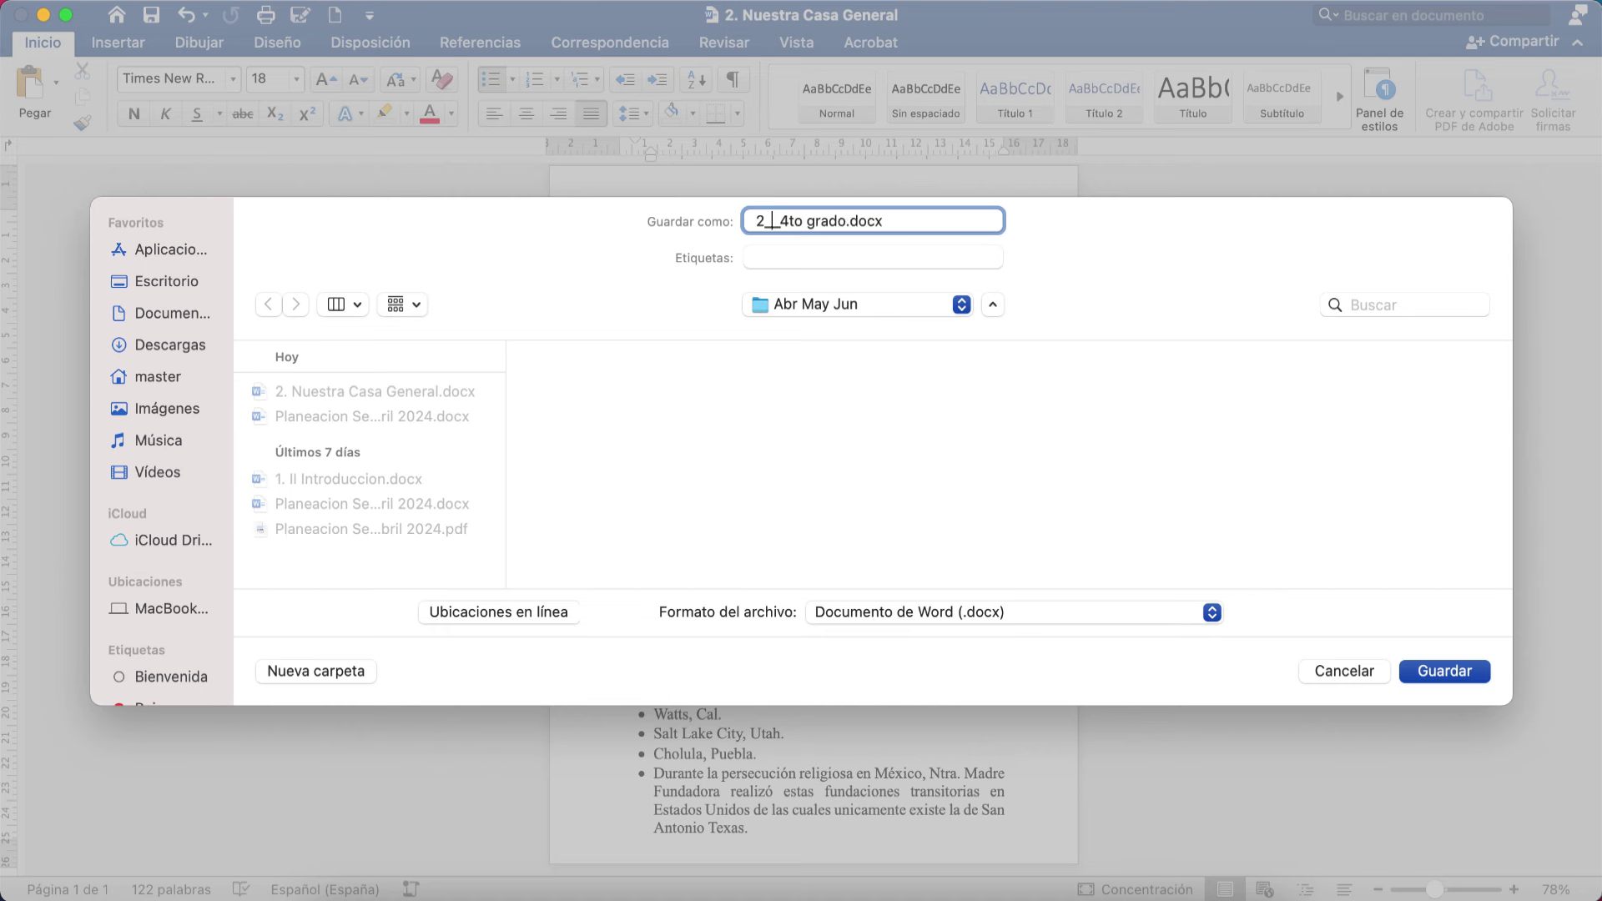
type("Juanito")
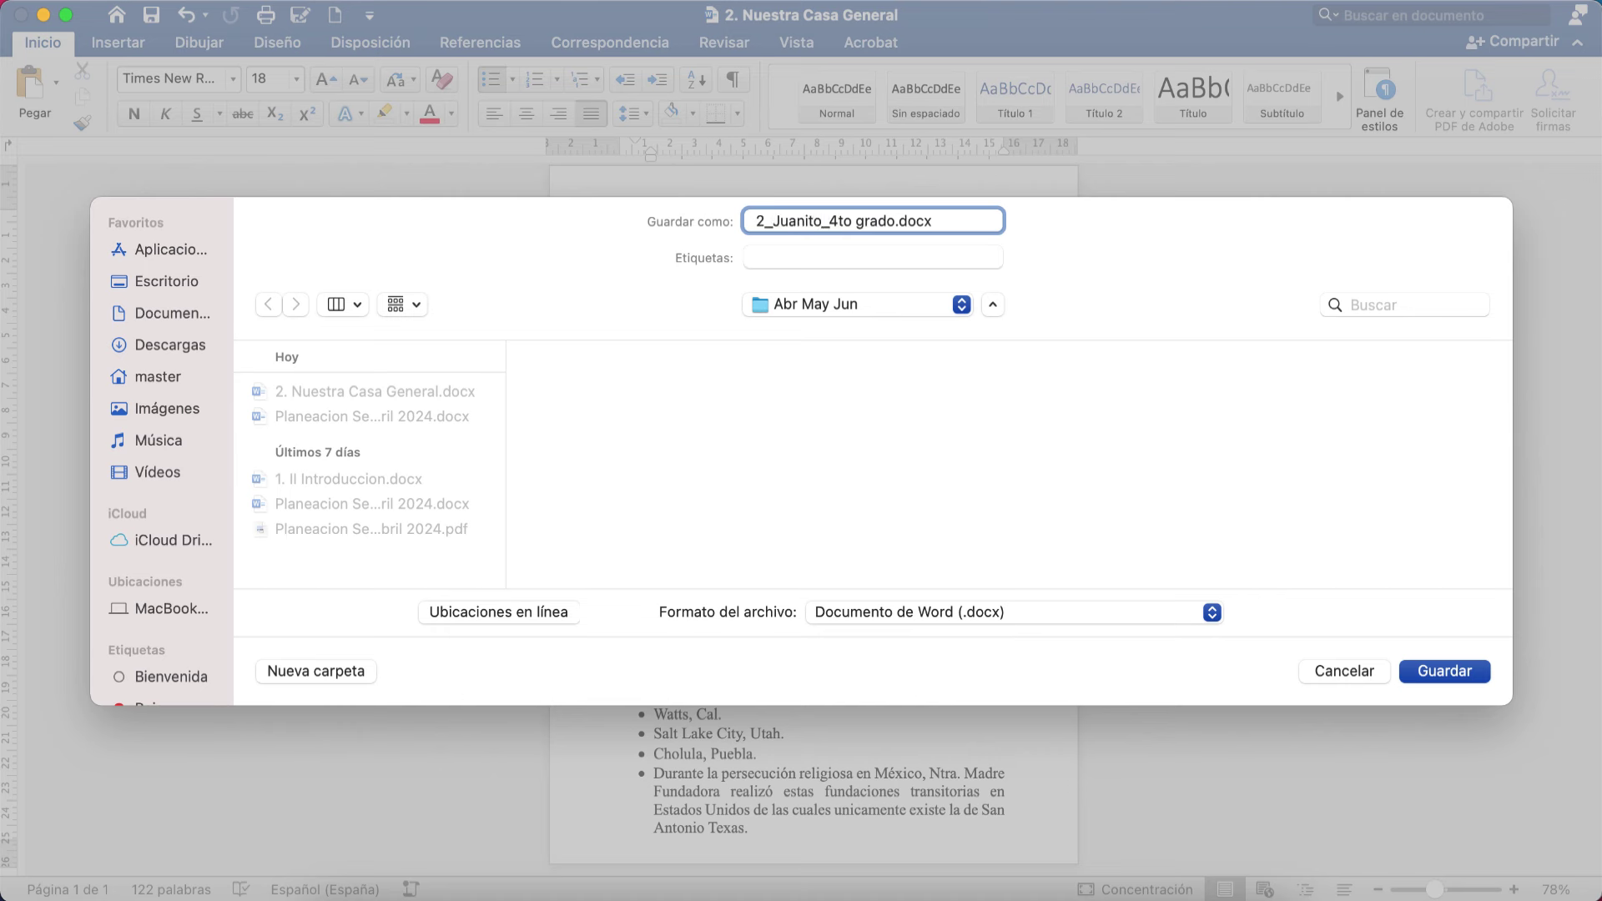
key("Right")
key("Right")
key("BackSpace")
type("5")
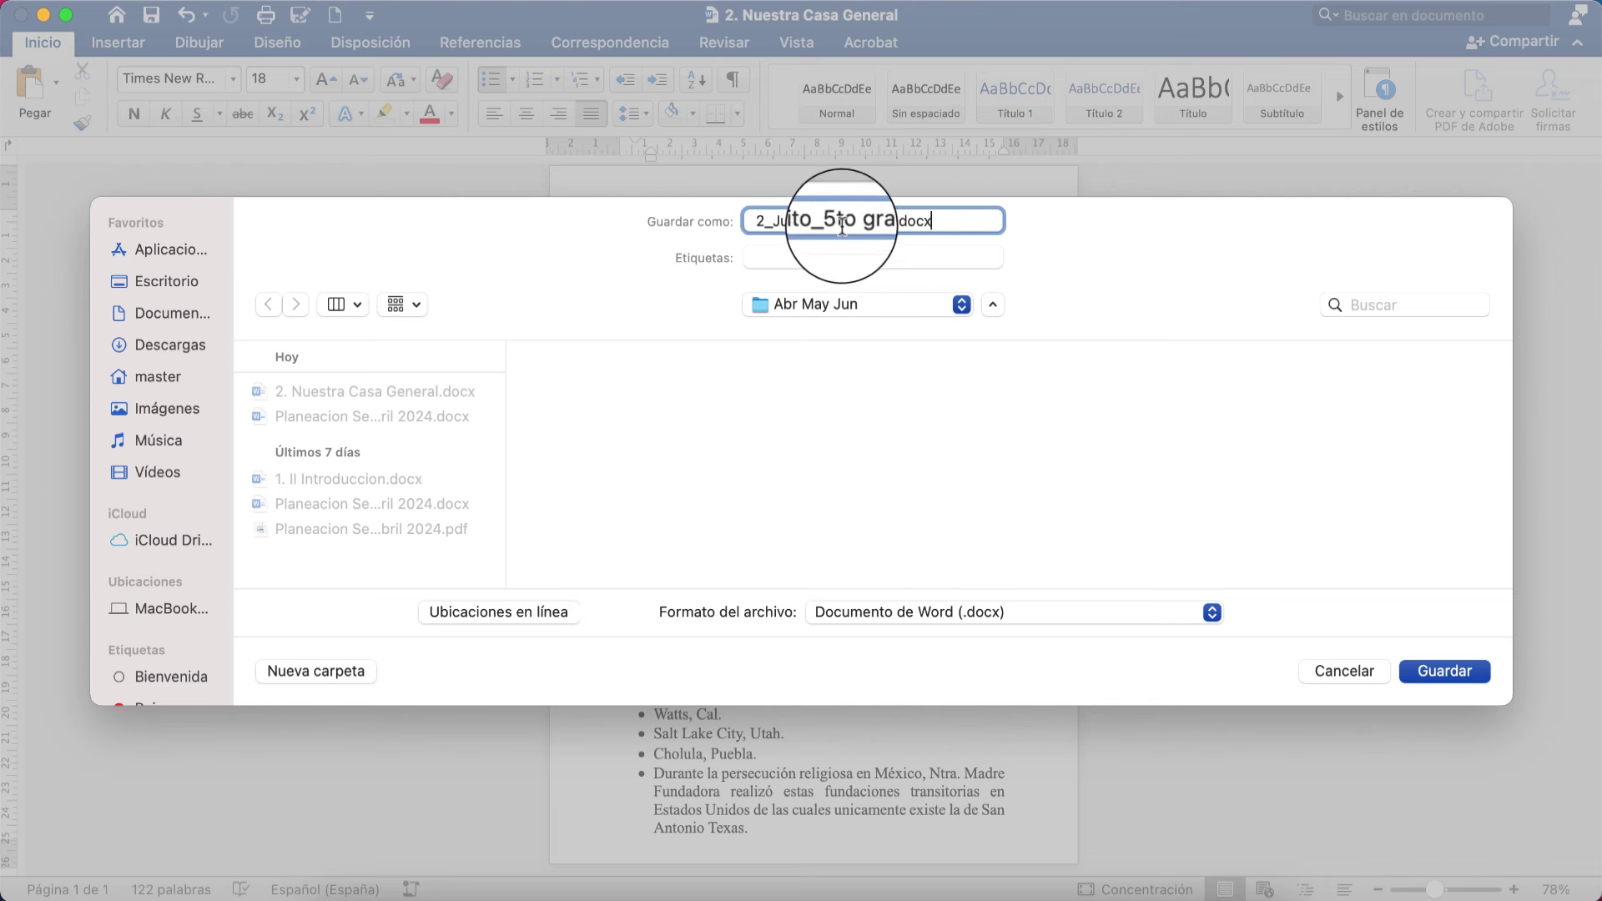
Replace the student's name again and set the grade to 6to grado
left_click(821, 221)
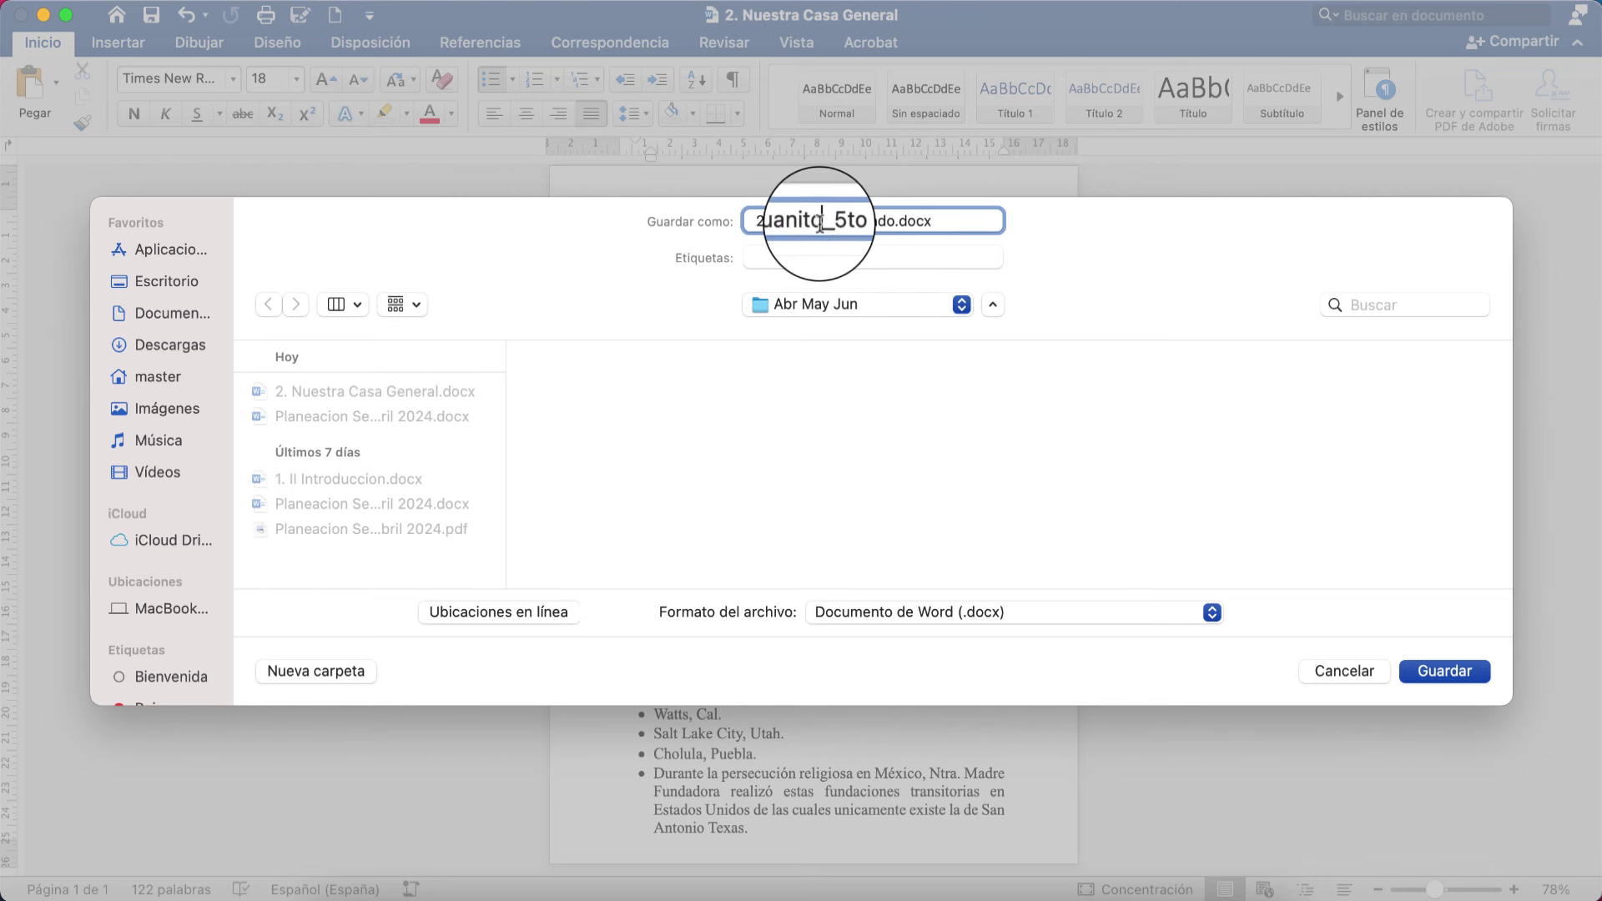
key("BackSpace")
key("BackSpace")
key("BackSpace")
key("BackSpace")
key("BackSpace")
key("BackSpace")
key("BackSpace")
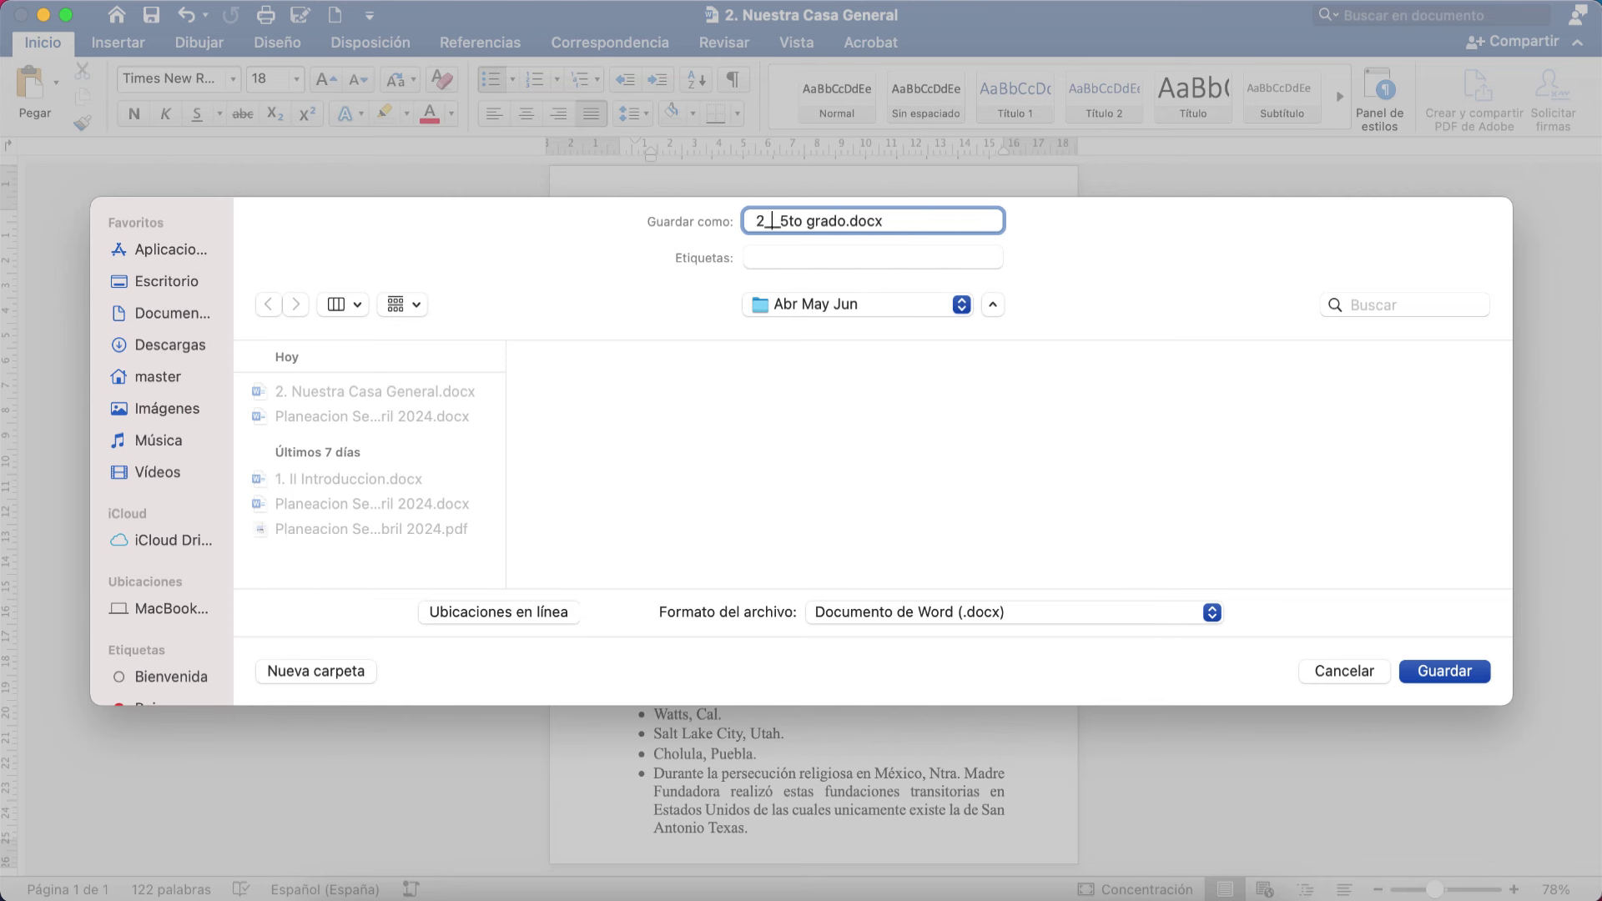
type("Luis")
key("BackSpace")
type("6")
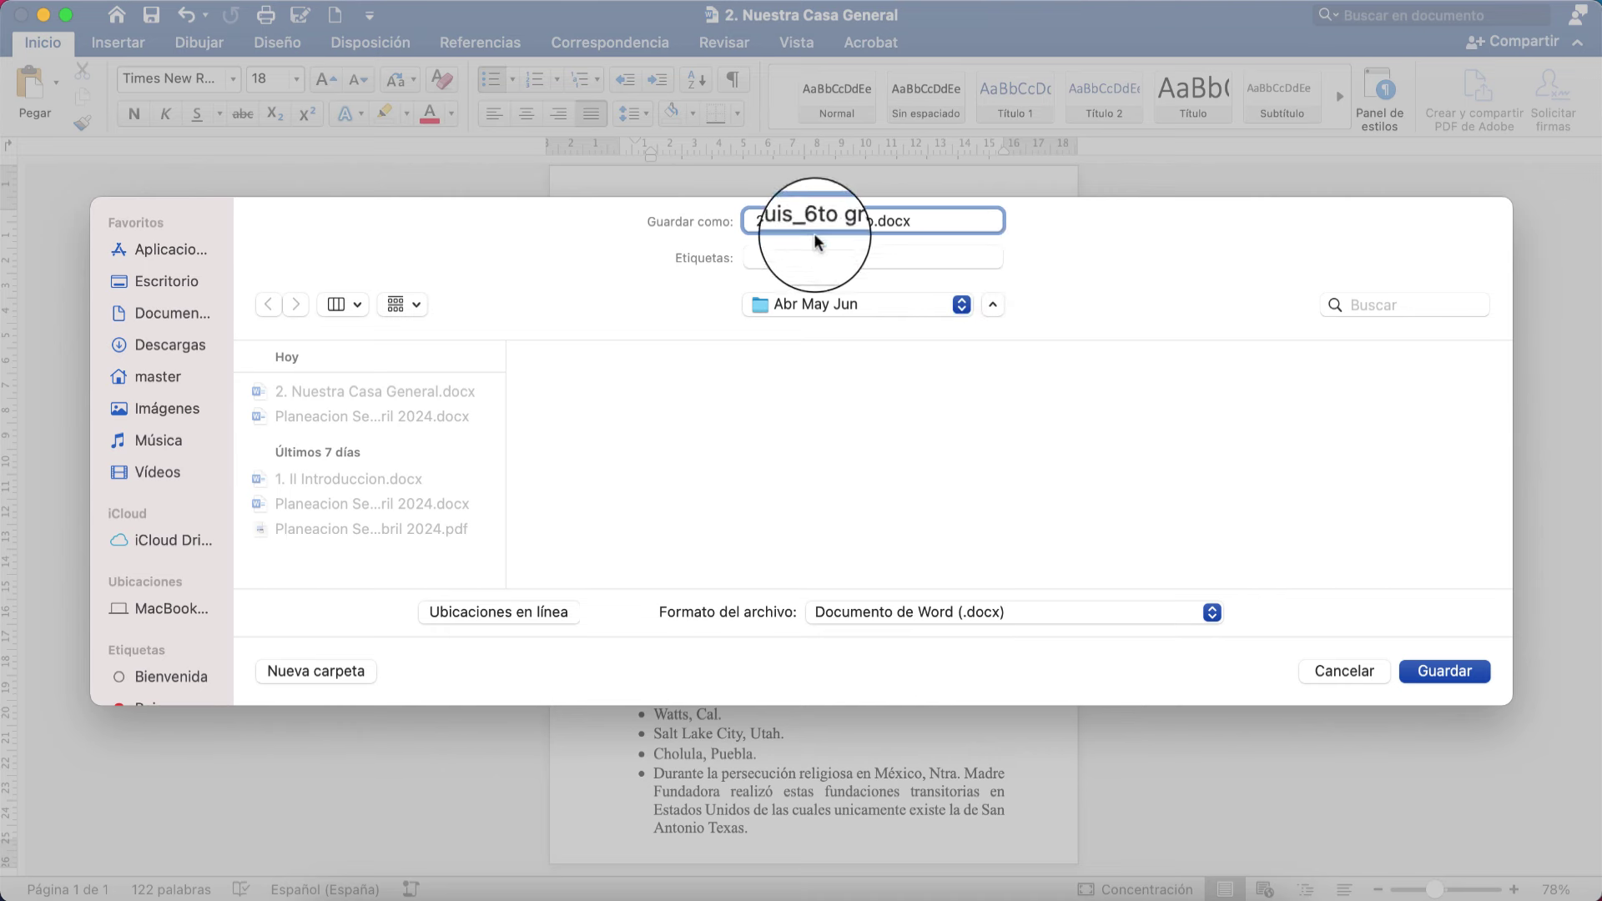
left_click_drag(925, 220, 652, 196)
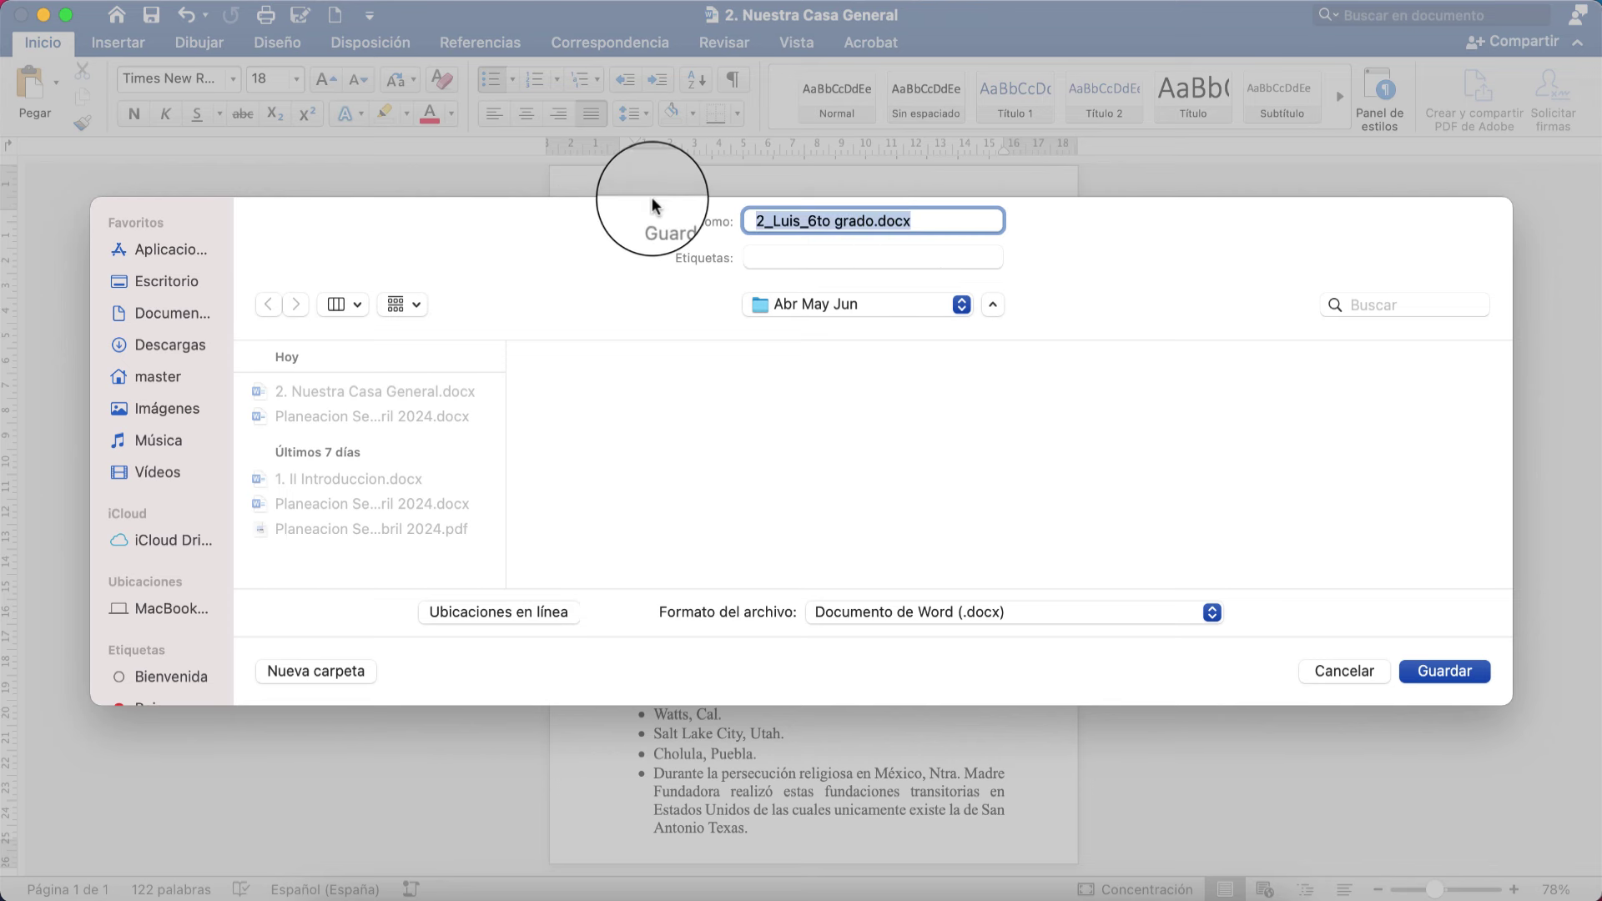
Overwrite the file name with the note 'Y me lo mandas por correo de tarea'
type("Debes")
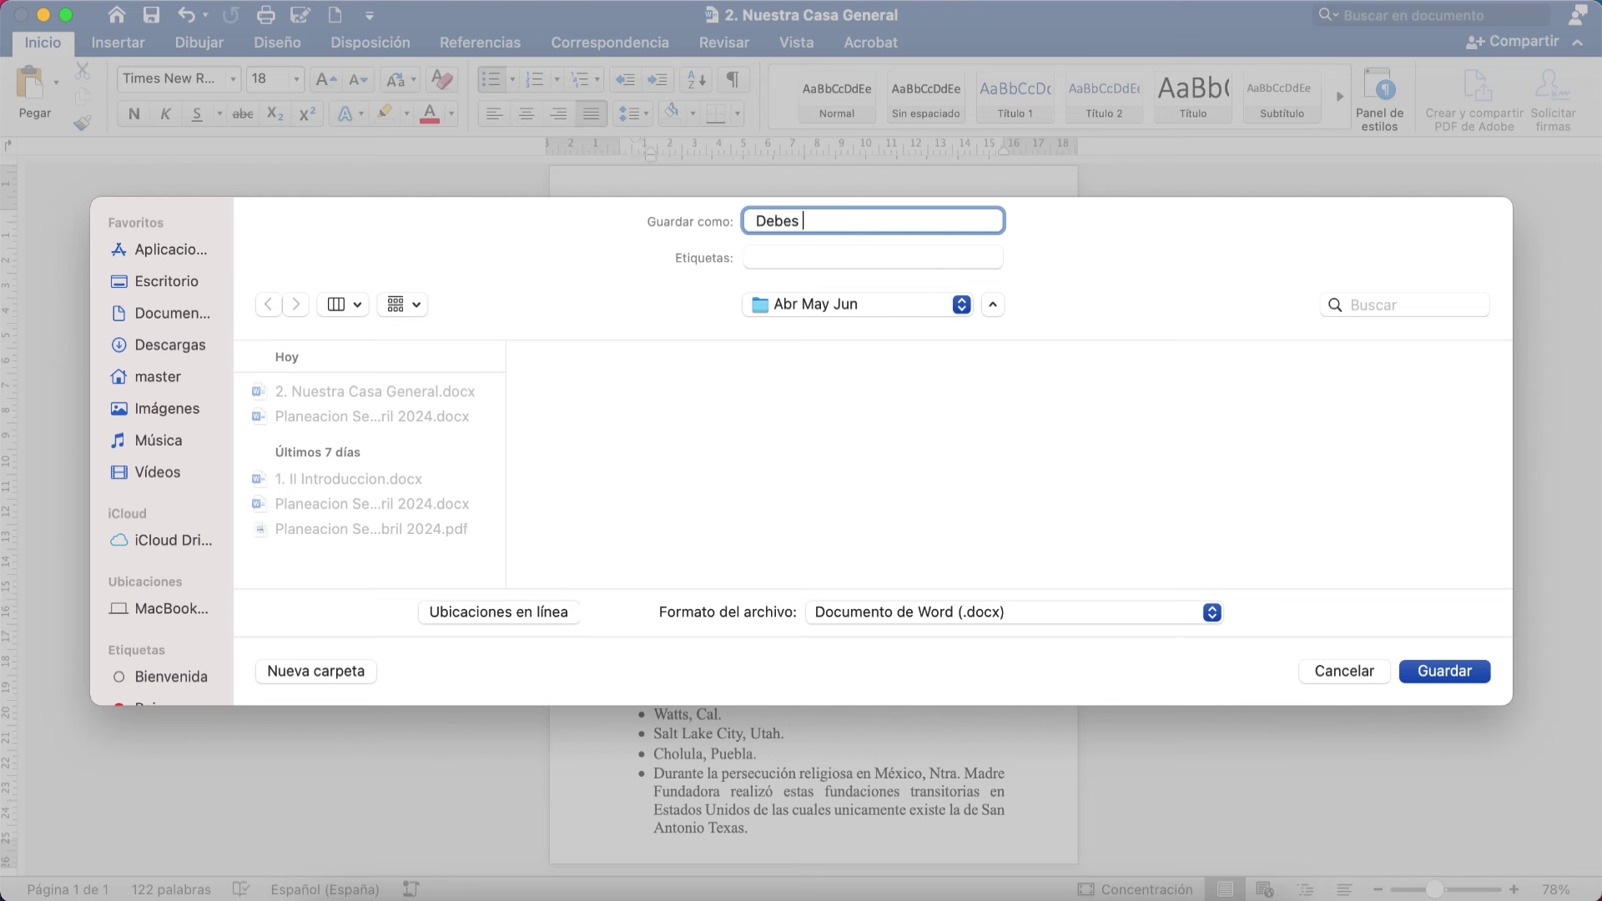
type(" poner tu nombre y tu grado")
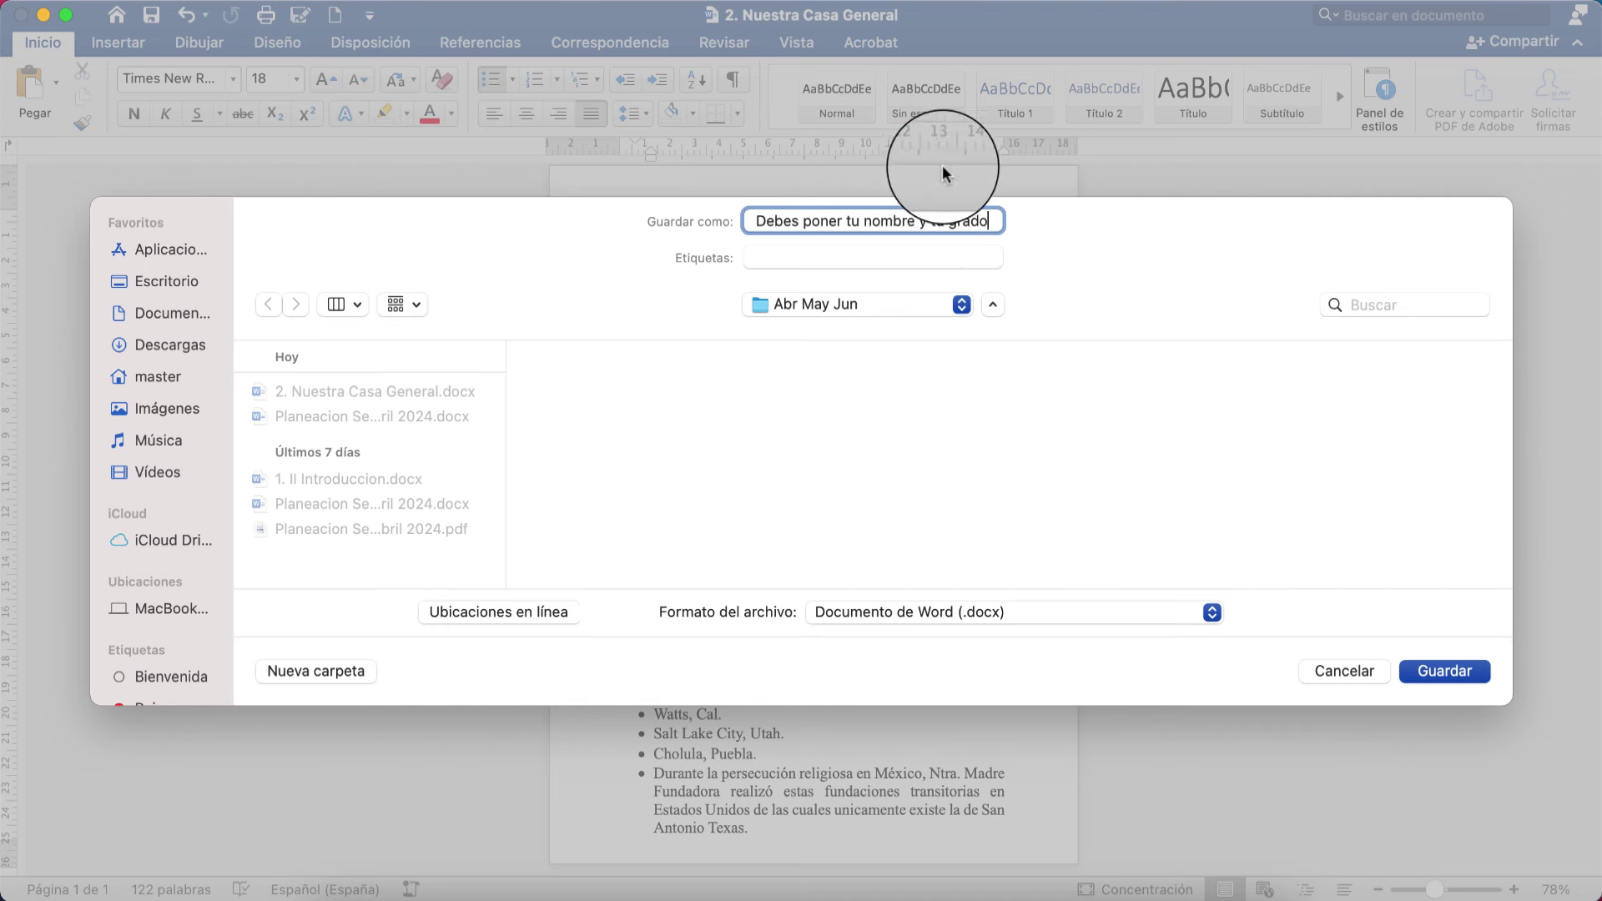
key("BackSpace")
key("super+a")
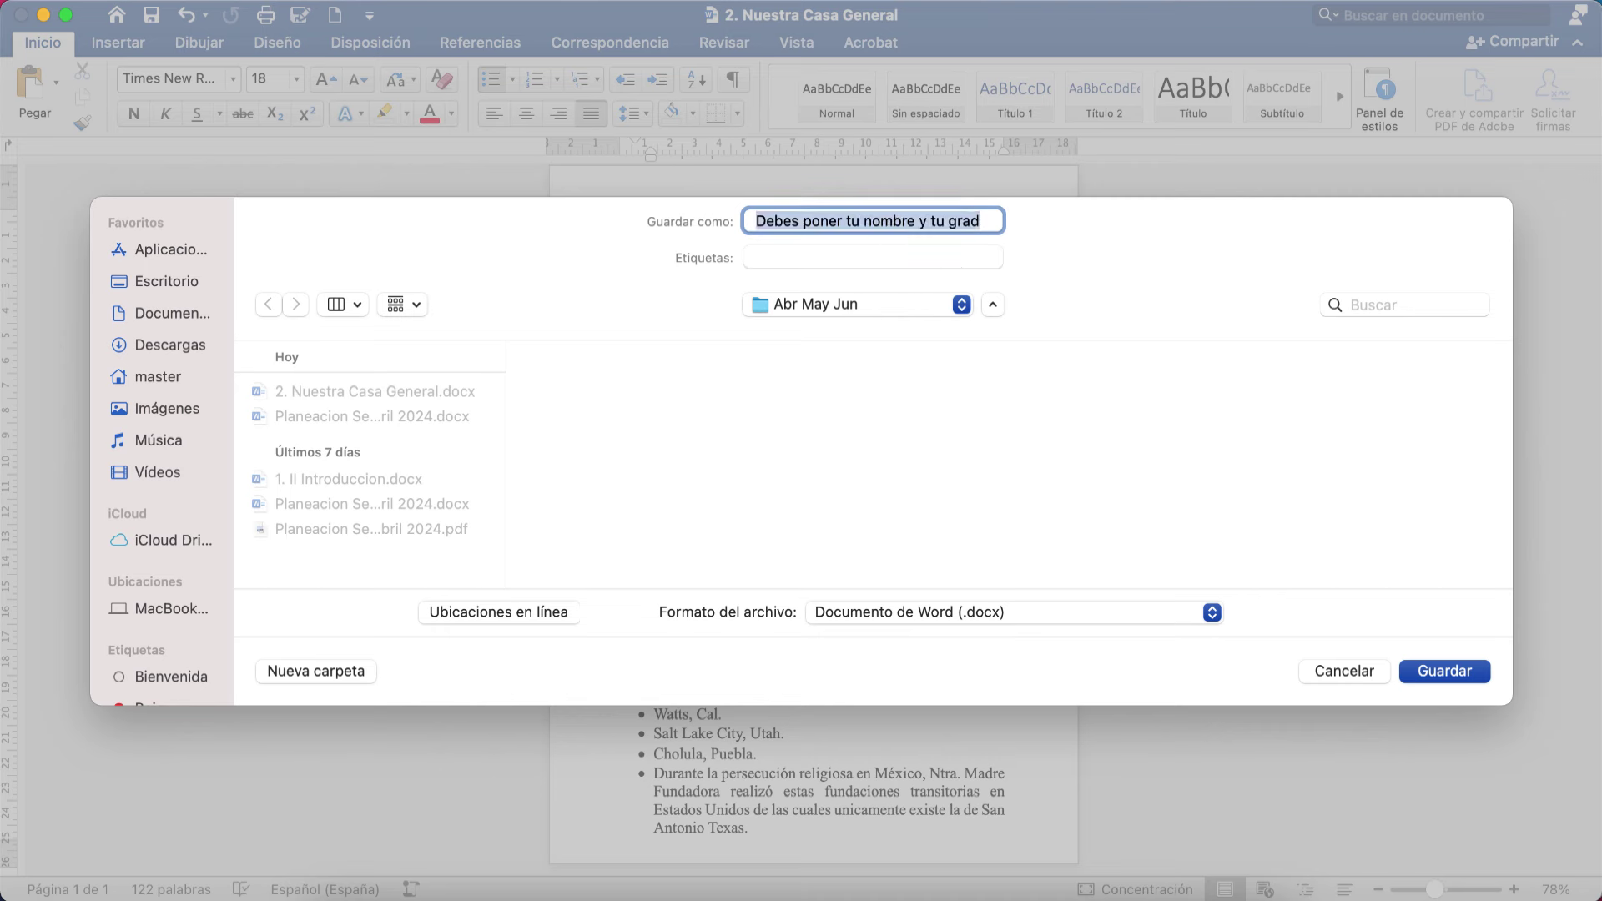
type("Y me lo")
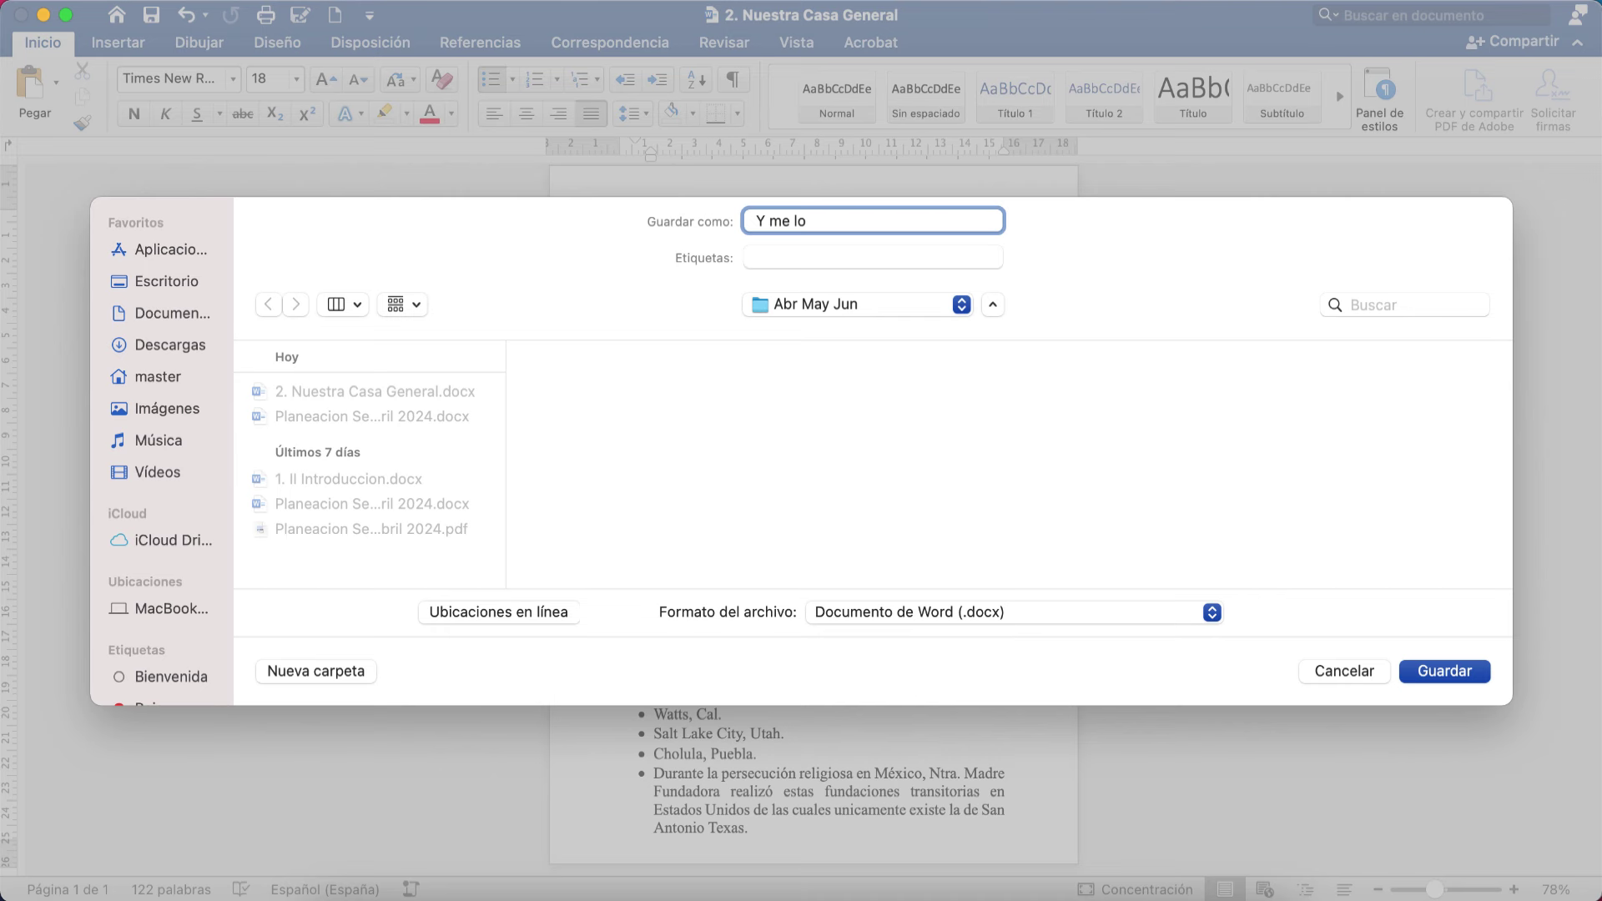
key("BackSpace")
key("BackSpace")
type("mandas por correo de tarea")
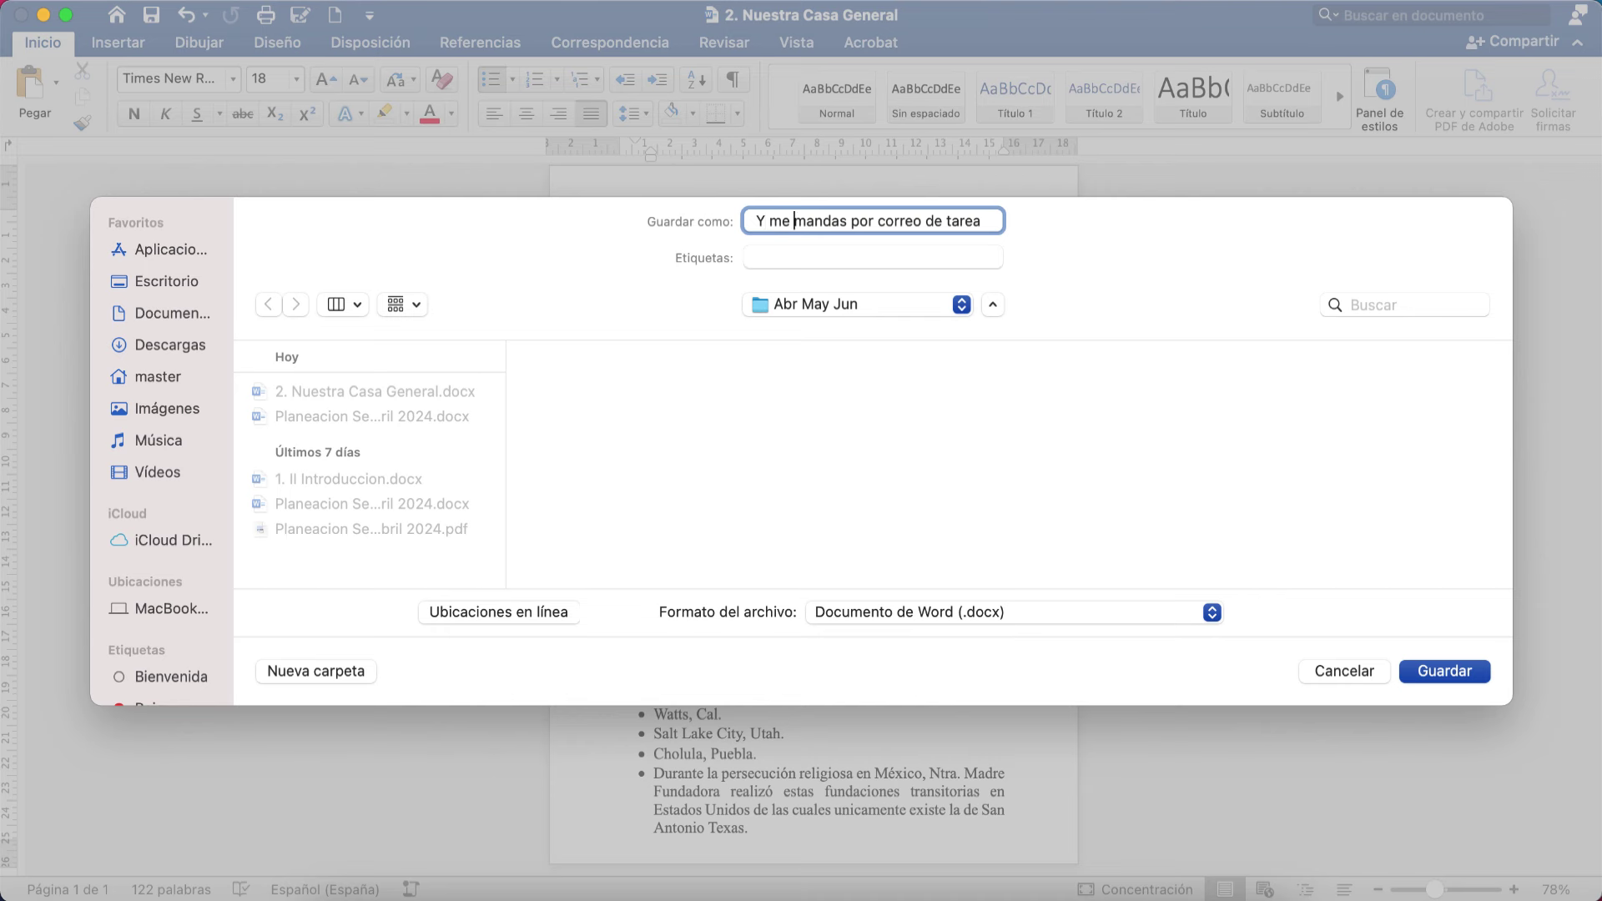
type("lo")
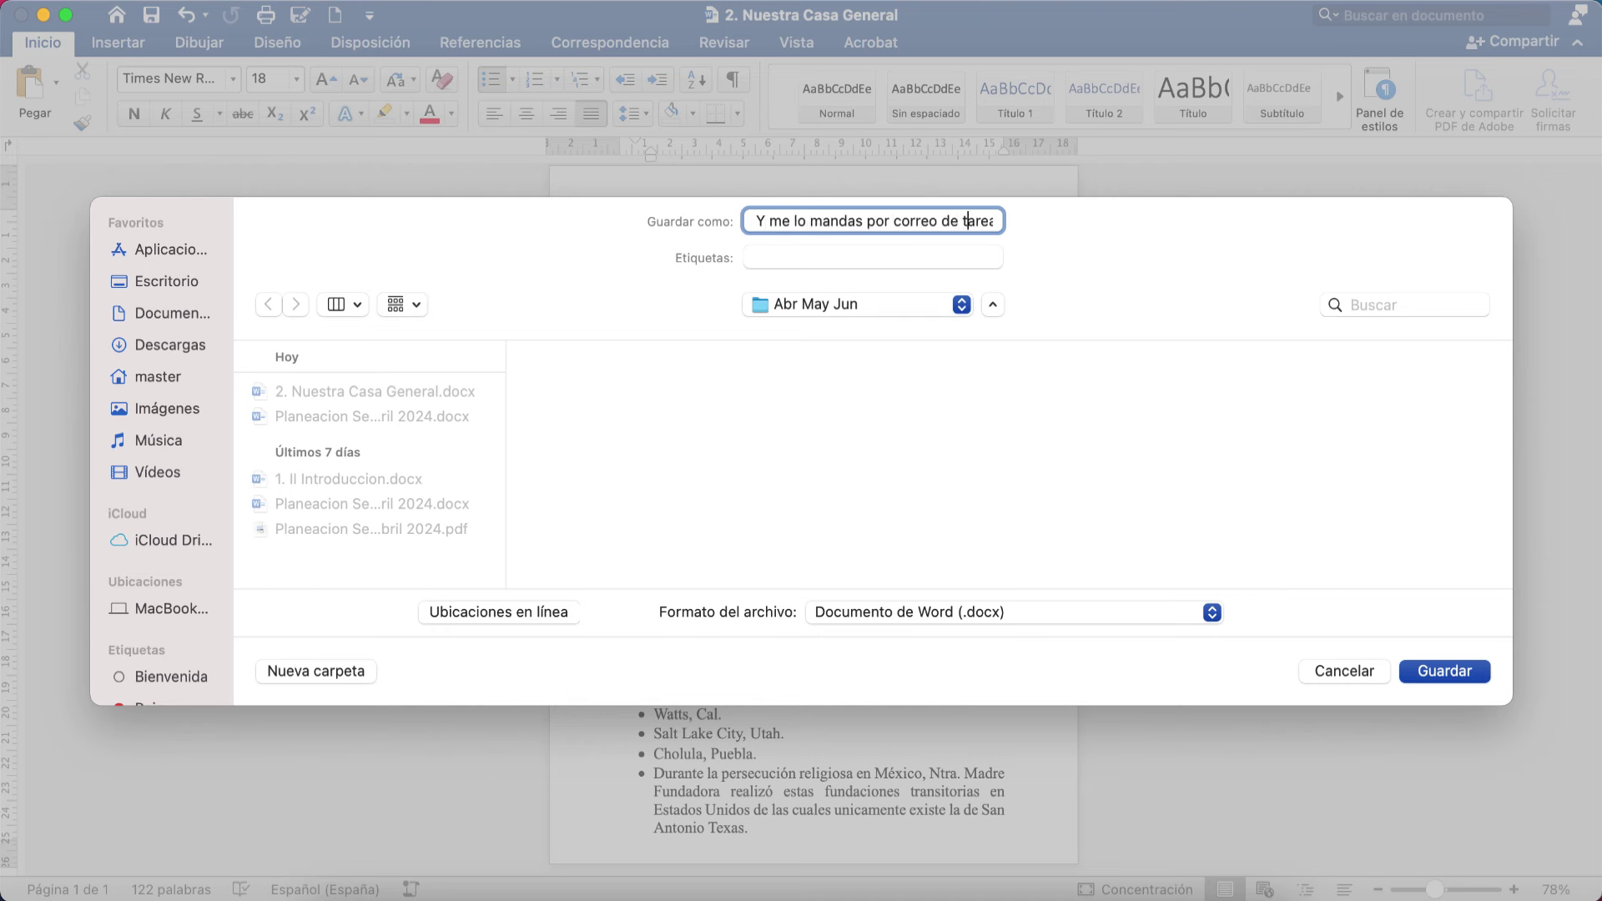
left_click(991, 220)
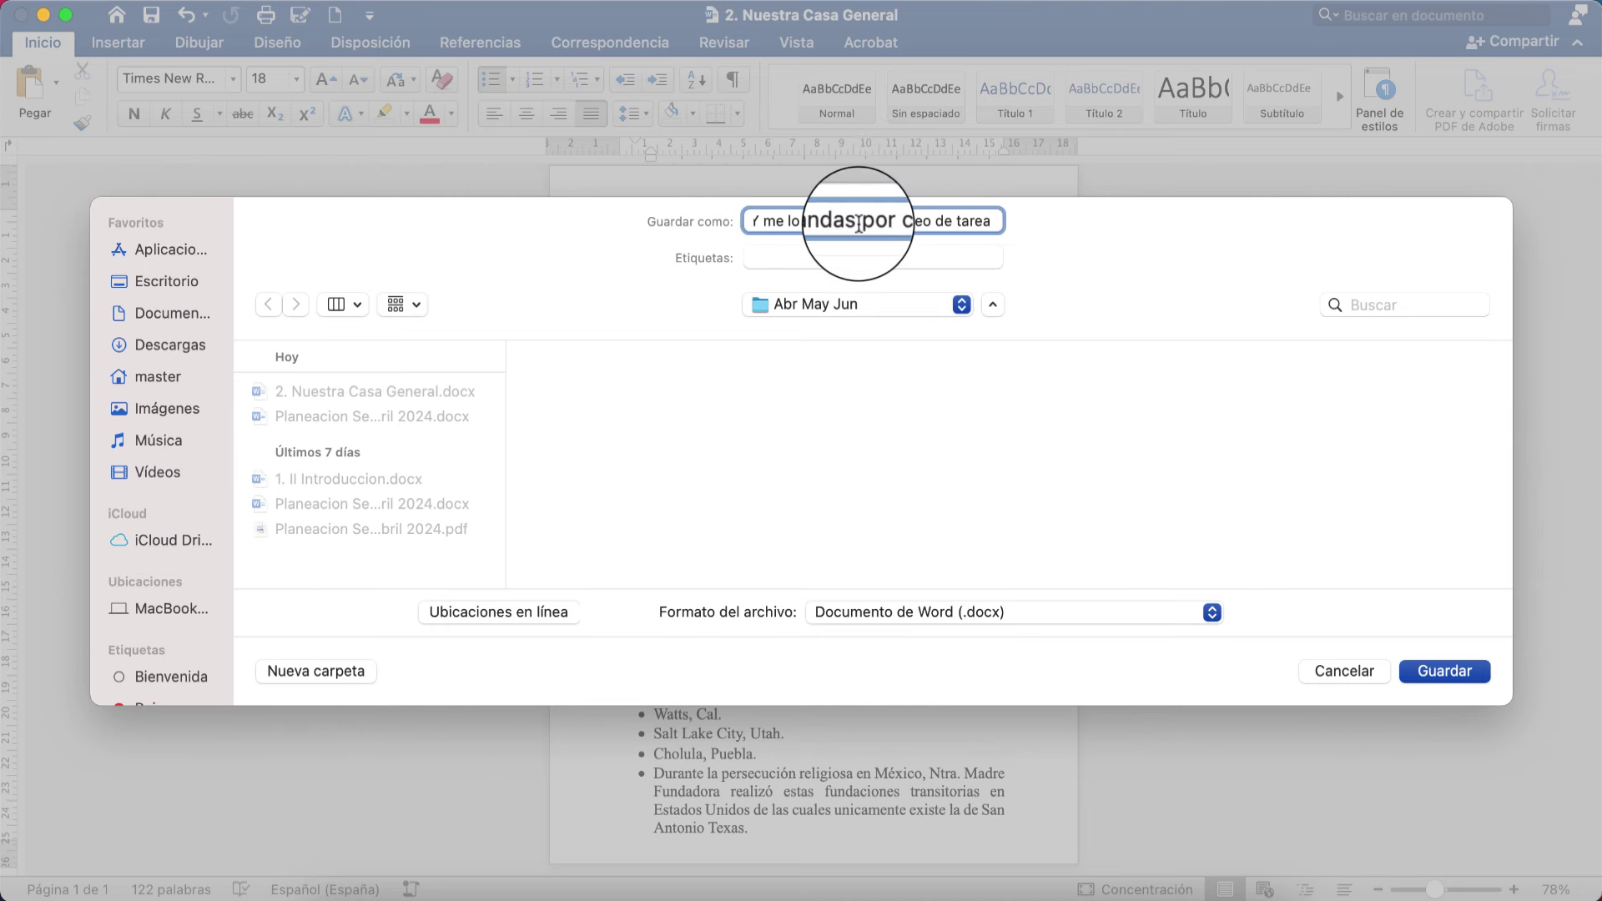
Erase everything in the Guardar como field, then stop the screen recording
key("super+a")
key("BackSpace")
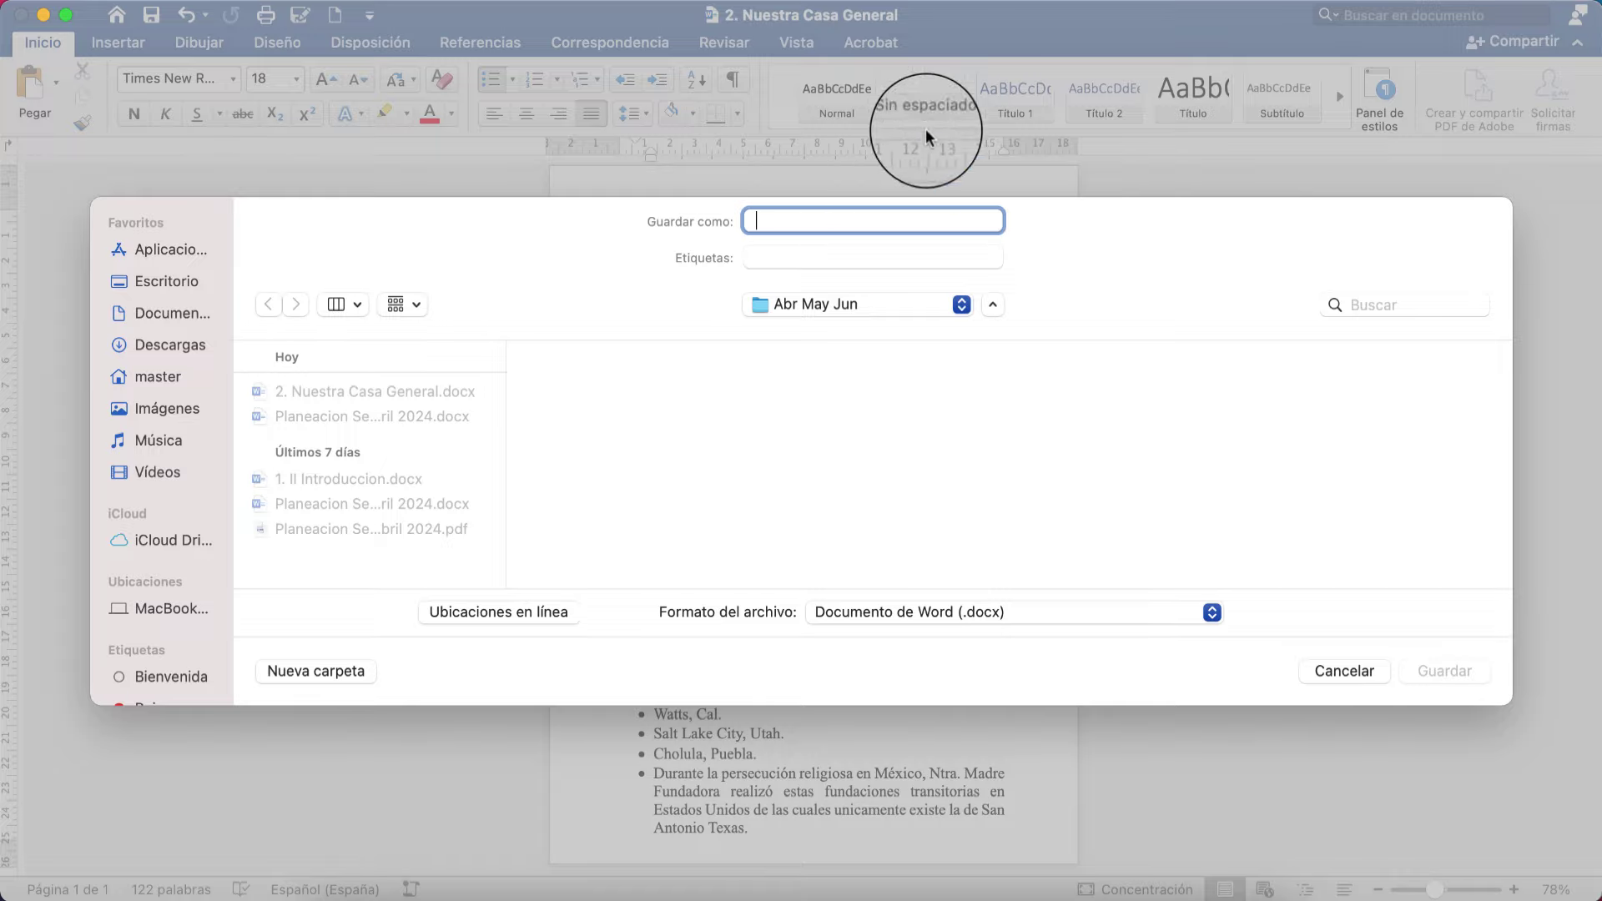
left_click(1049, 2)
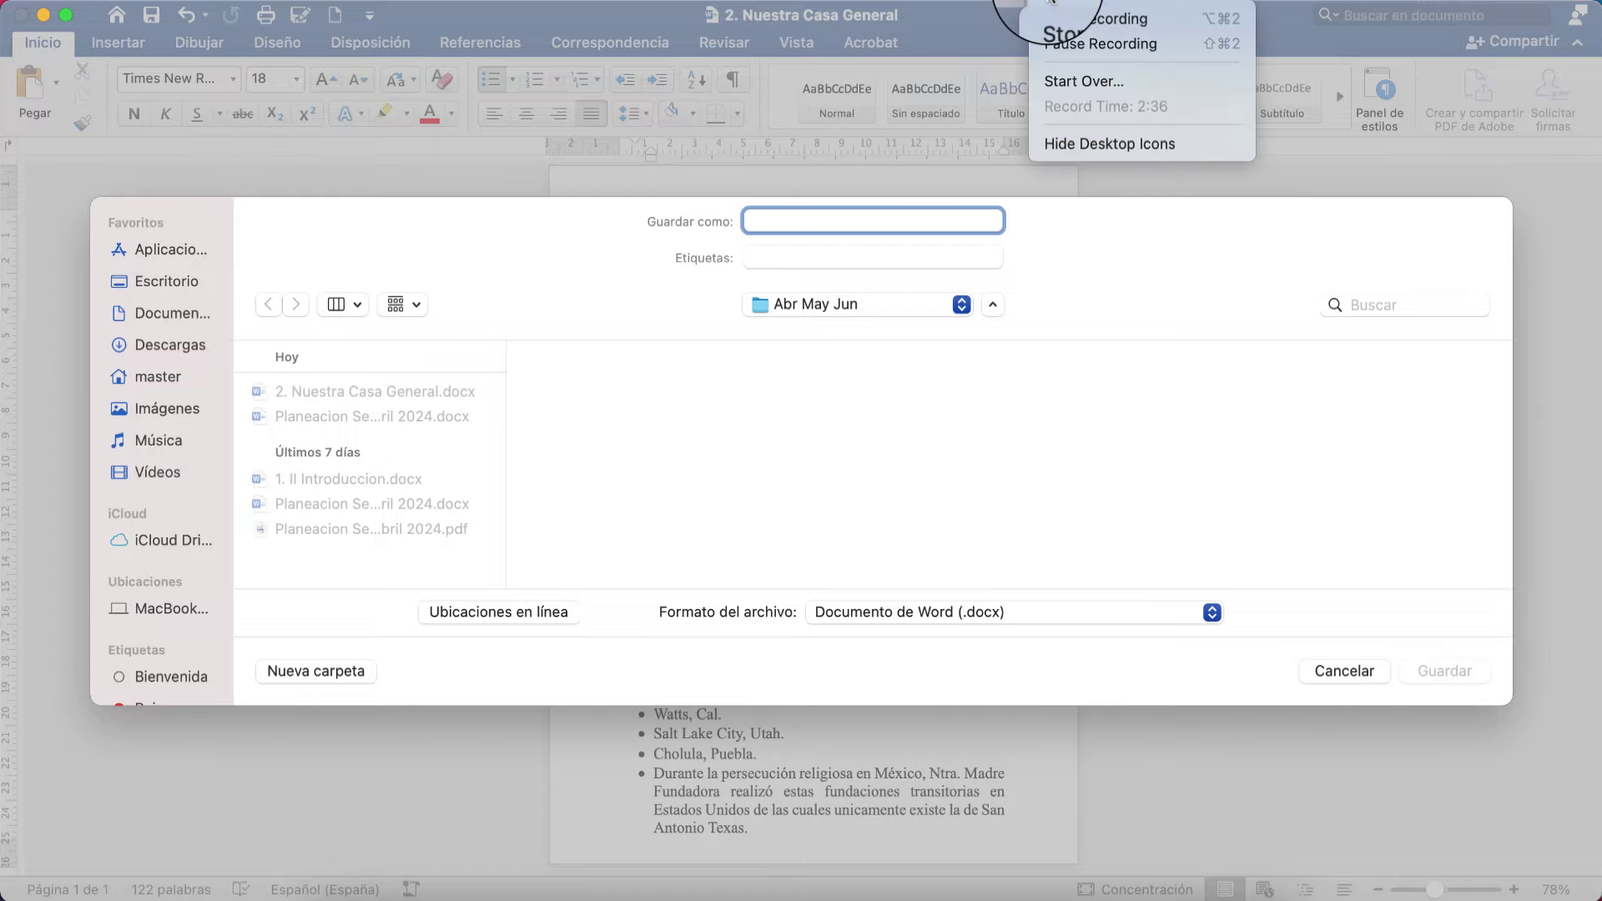